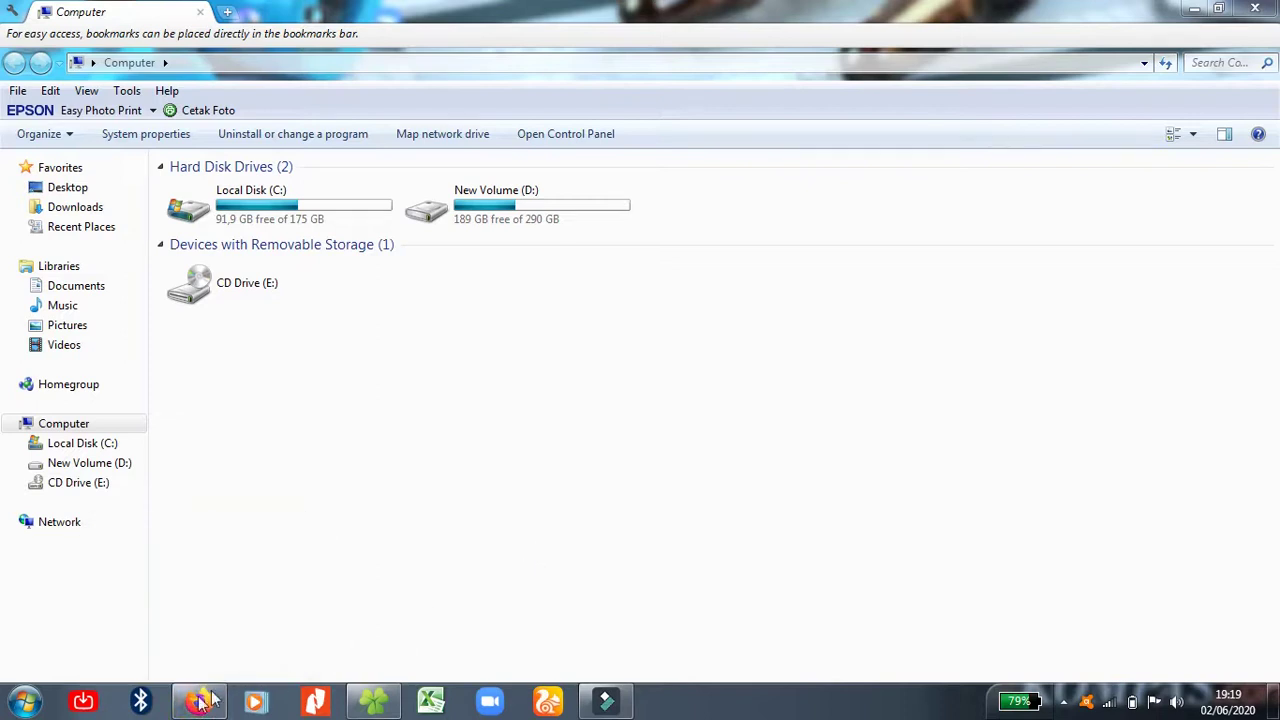
# Step: Switch to WhatsApp Web in Firefox and open the TUBERCULOSIS & HIV HALBAR group chat
pyautogui.click(200, 701)
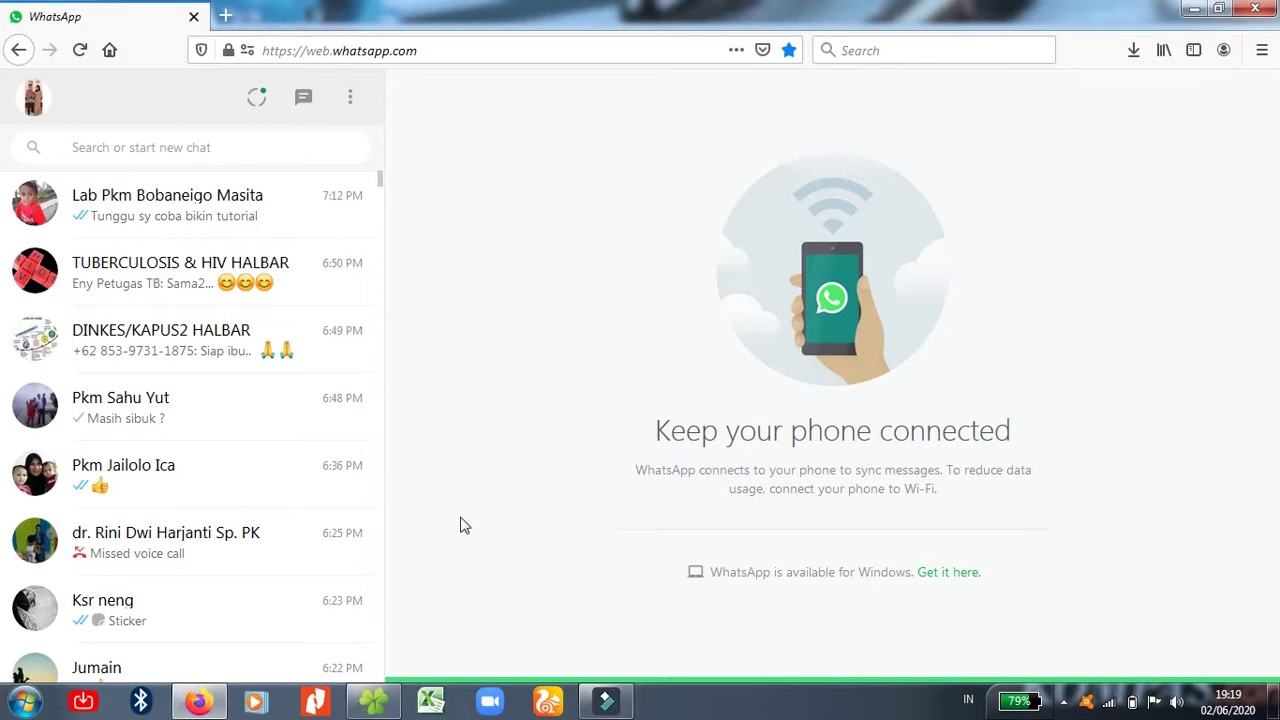
pyautogui.click(551, 386)
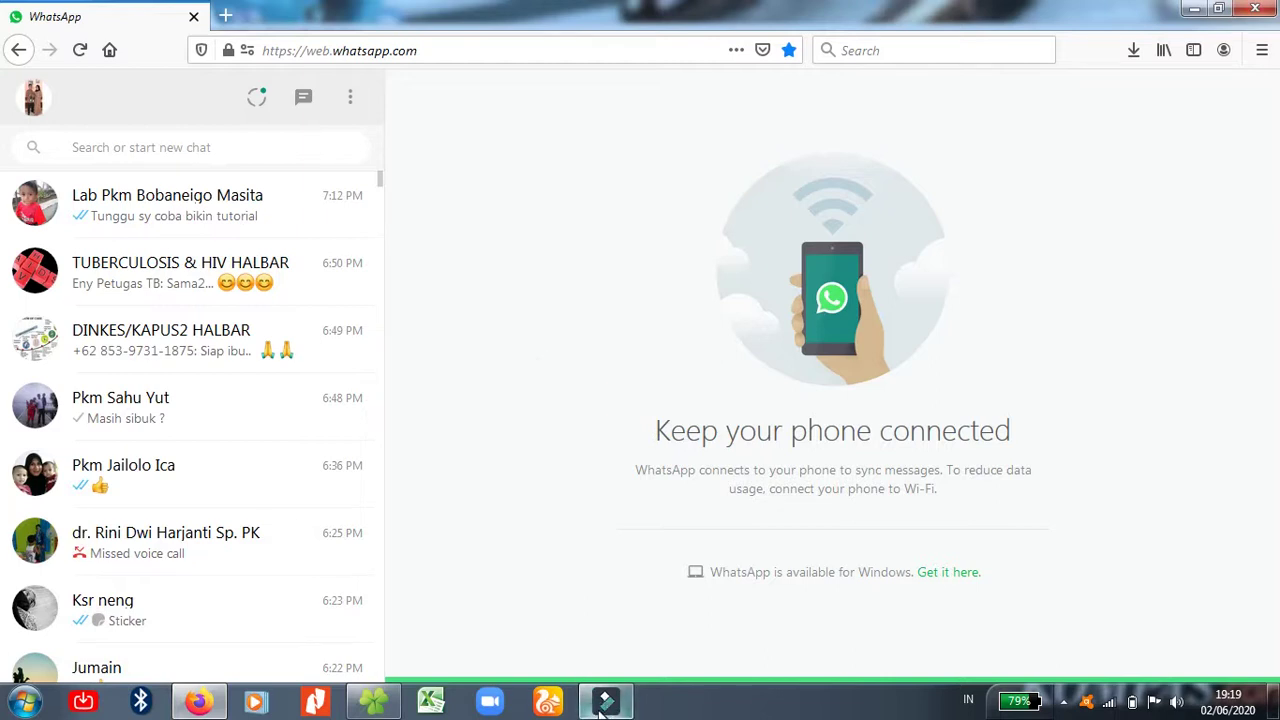
pyautogui.moveTo(603, 709)
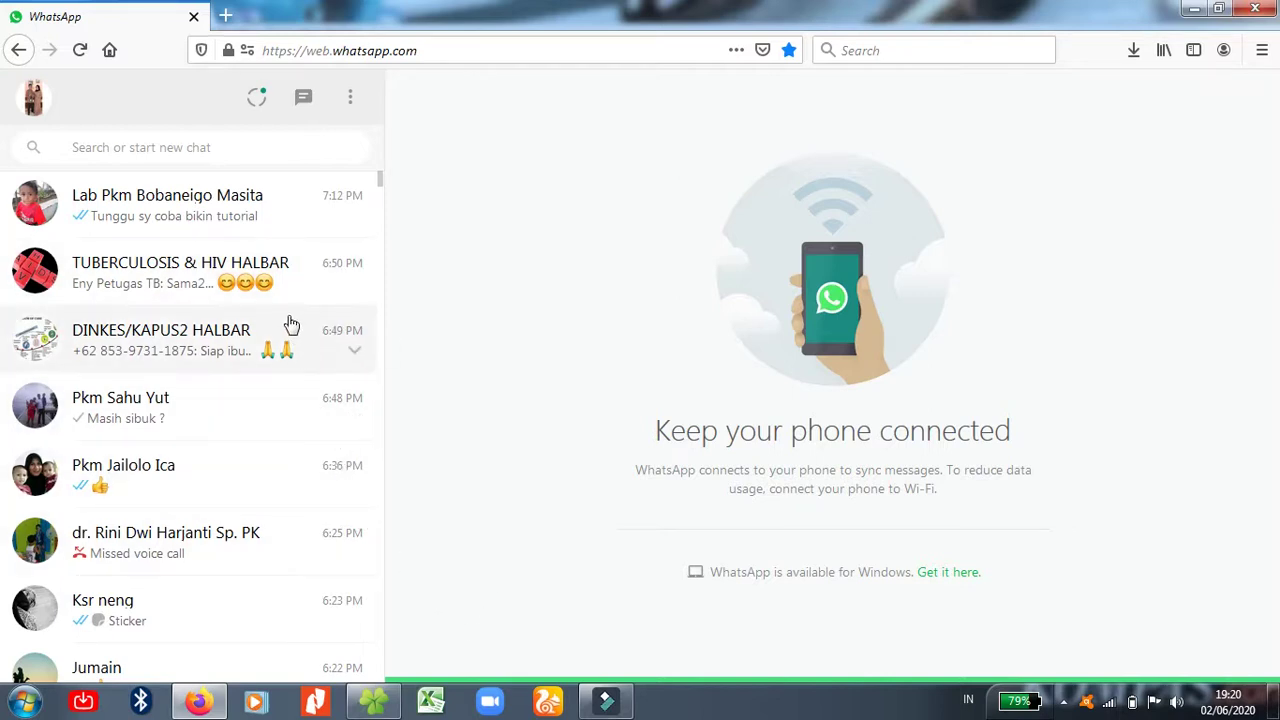
pyautogui.click(248, 290)
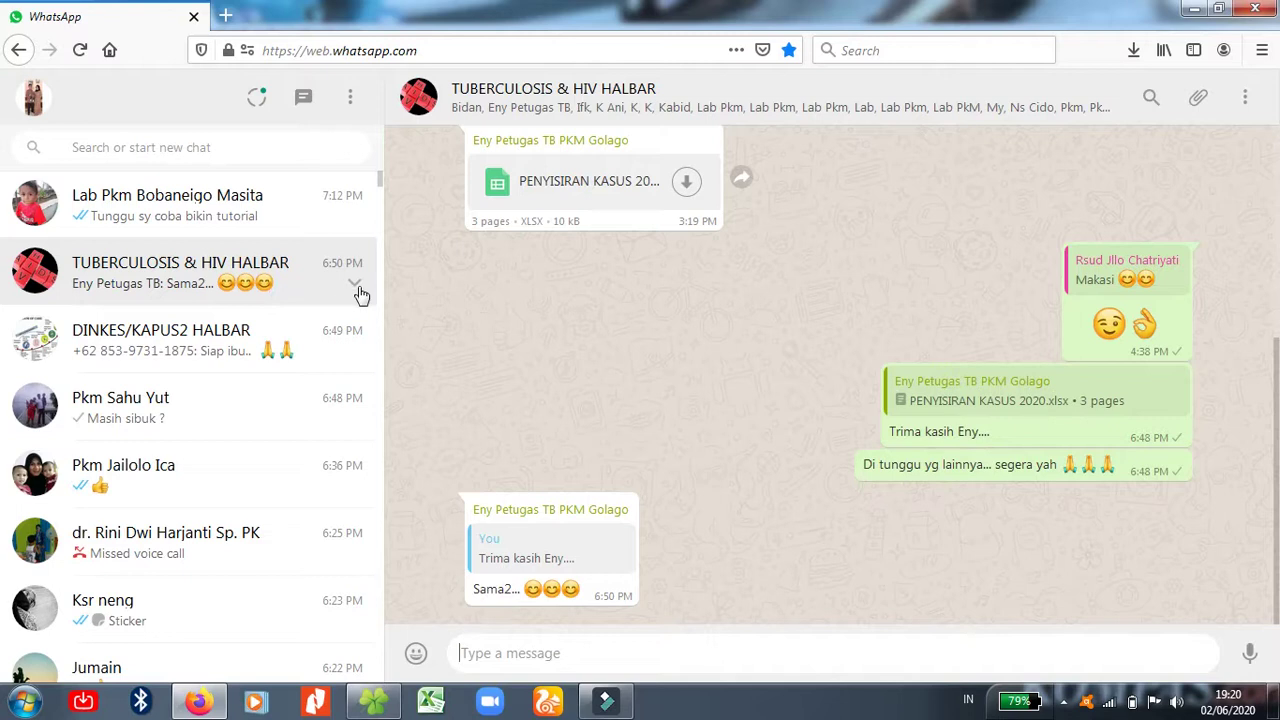
# Step: Look back through the group's older messages for the shared eTB12 master workbook
pyautogui.scroll(2, 732, 305)
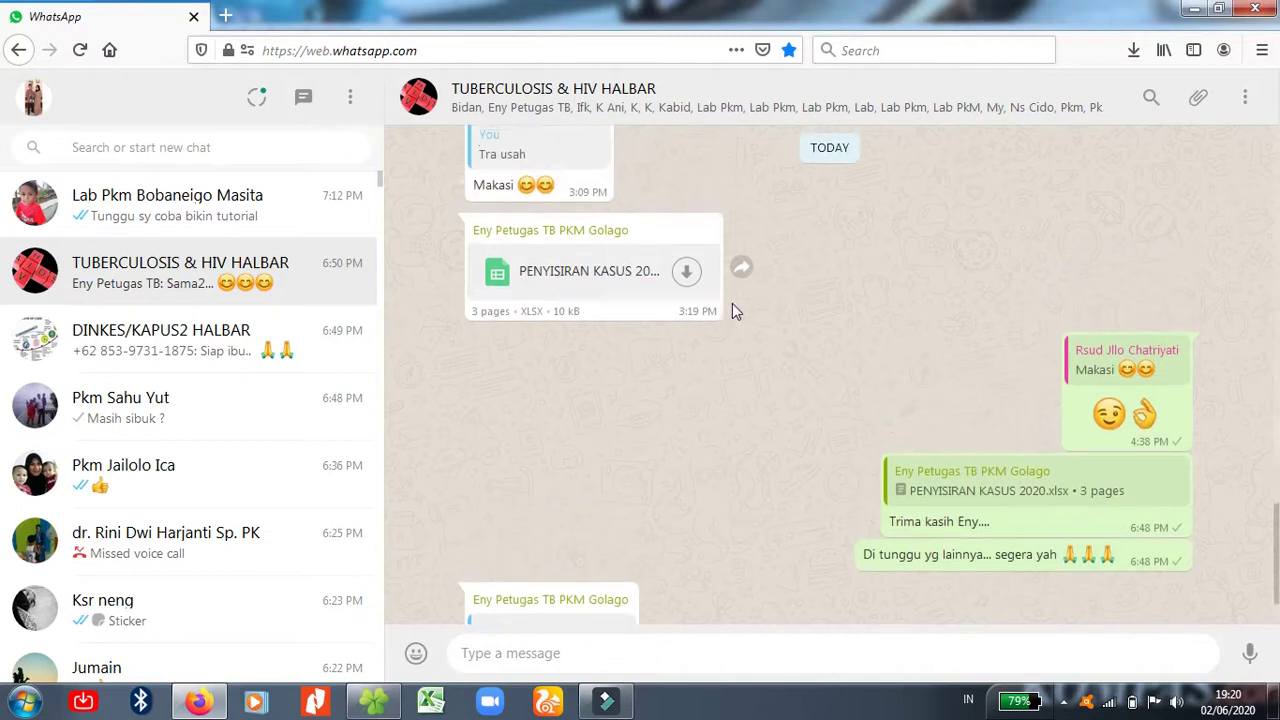
pyautogui.scroll(10, 732, 303)
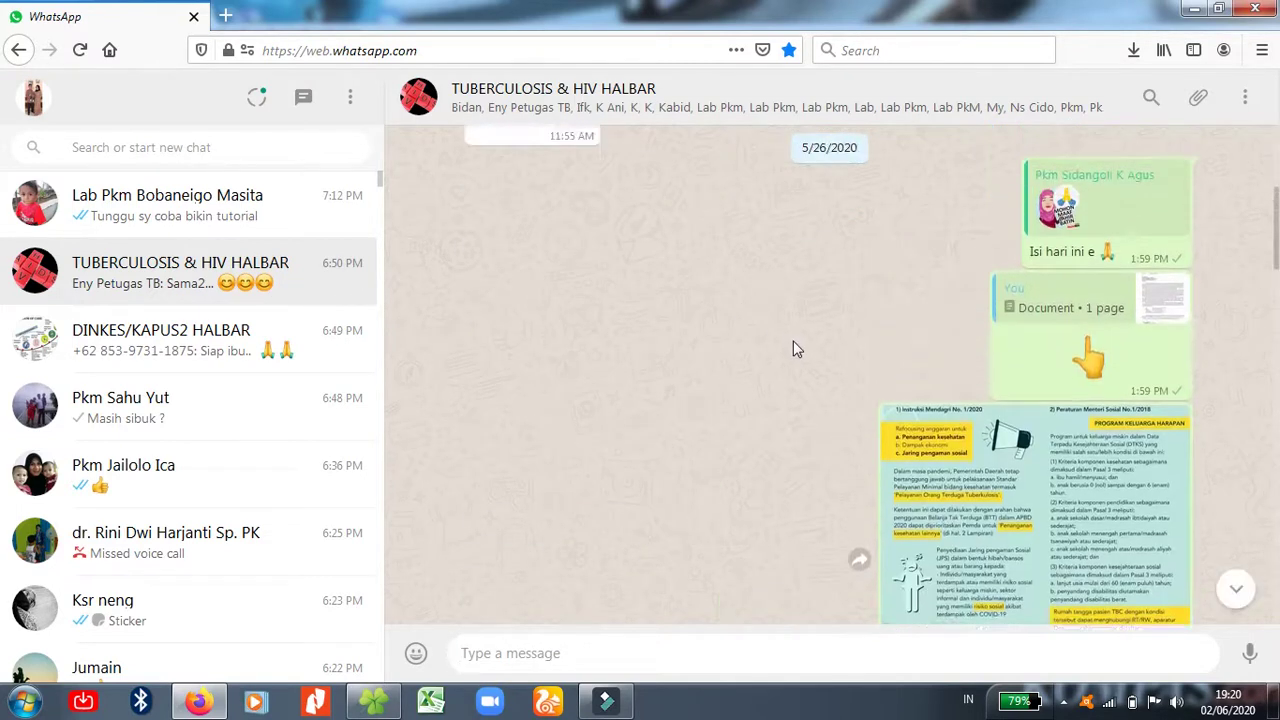
pyautogui.scroll(5, 793, 349)
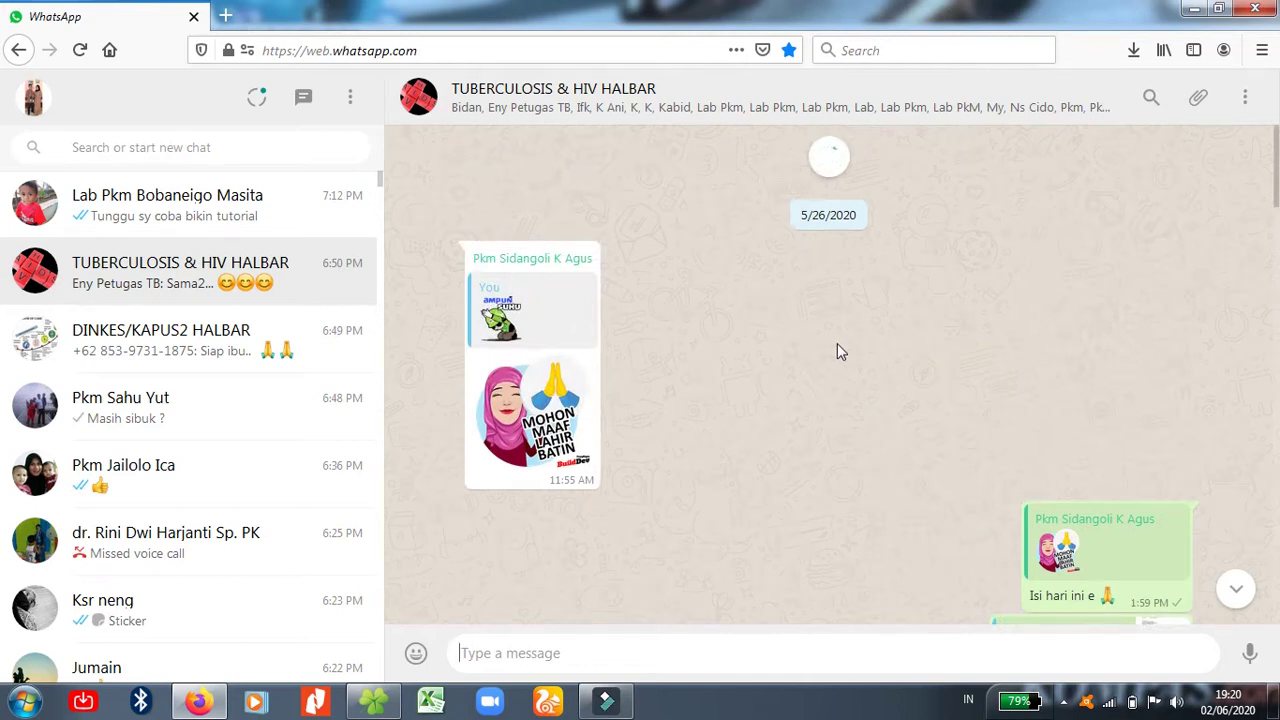
pyautogui.scroll(4, 1100, 382)
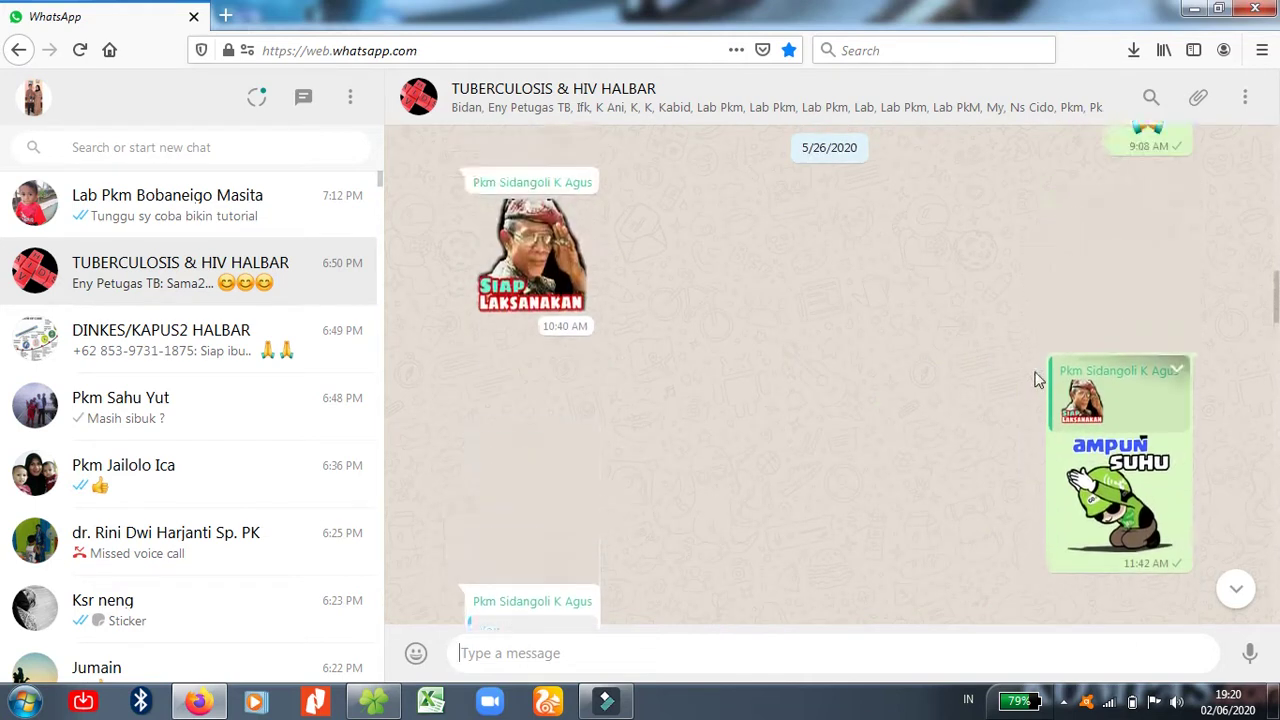
pyautogui.scroll(8, 1036, 380)
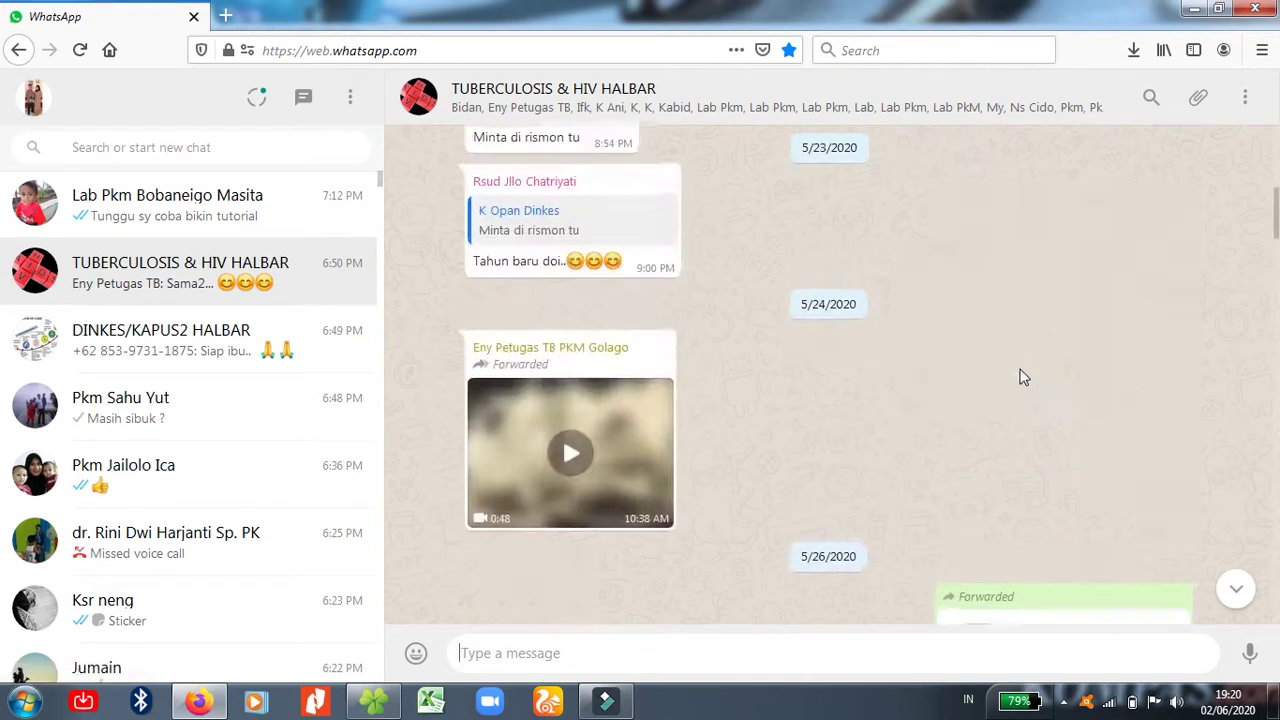
pyautogui.scroll(8, 1020, 377)
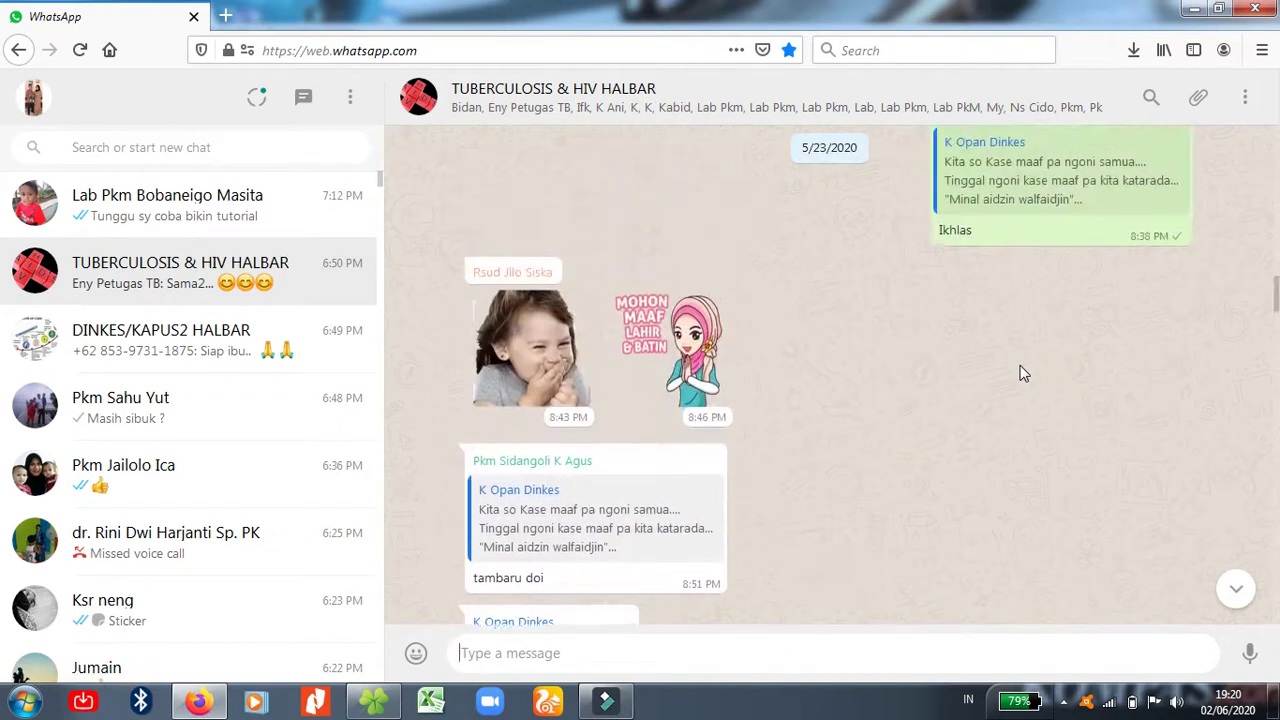
pyautogui.scroll(8, 1022, 373)
pyautogui.scroll(8, 1024, 371)
pyautogui.scroll(5, 1024, 368)
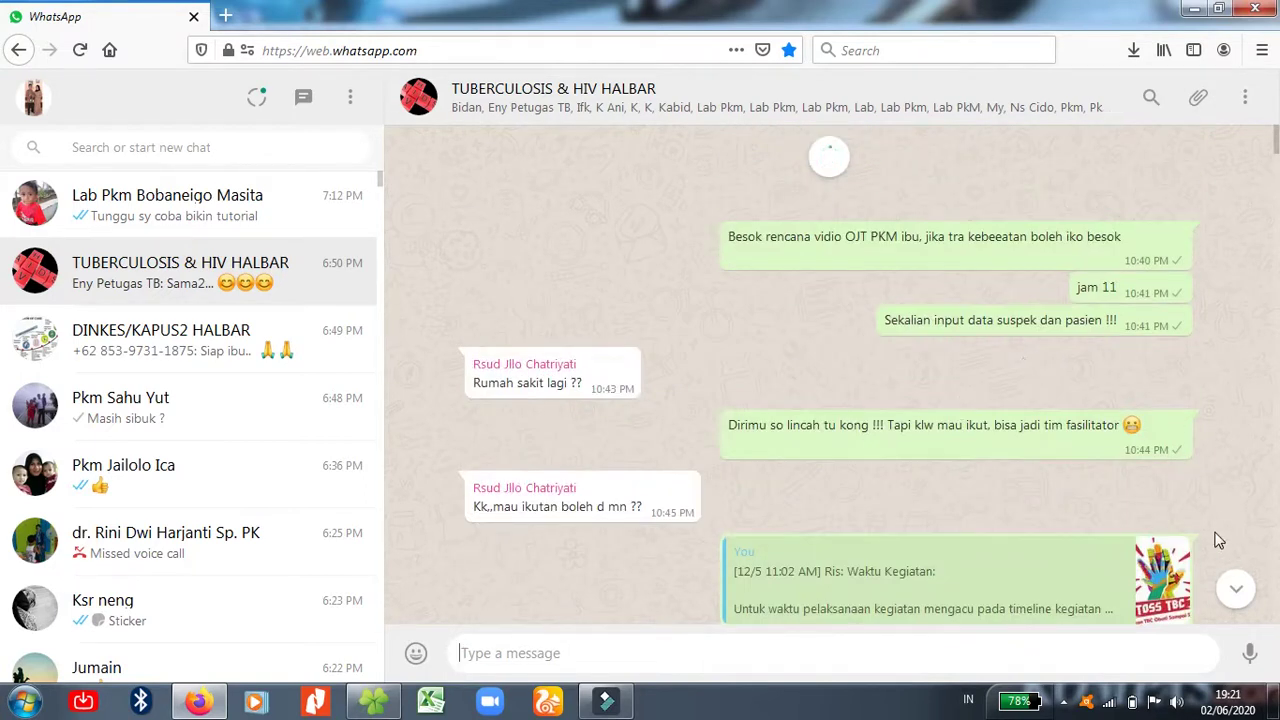
pyautogui.scroll(10, 710, 380)
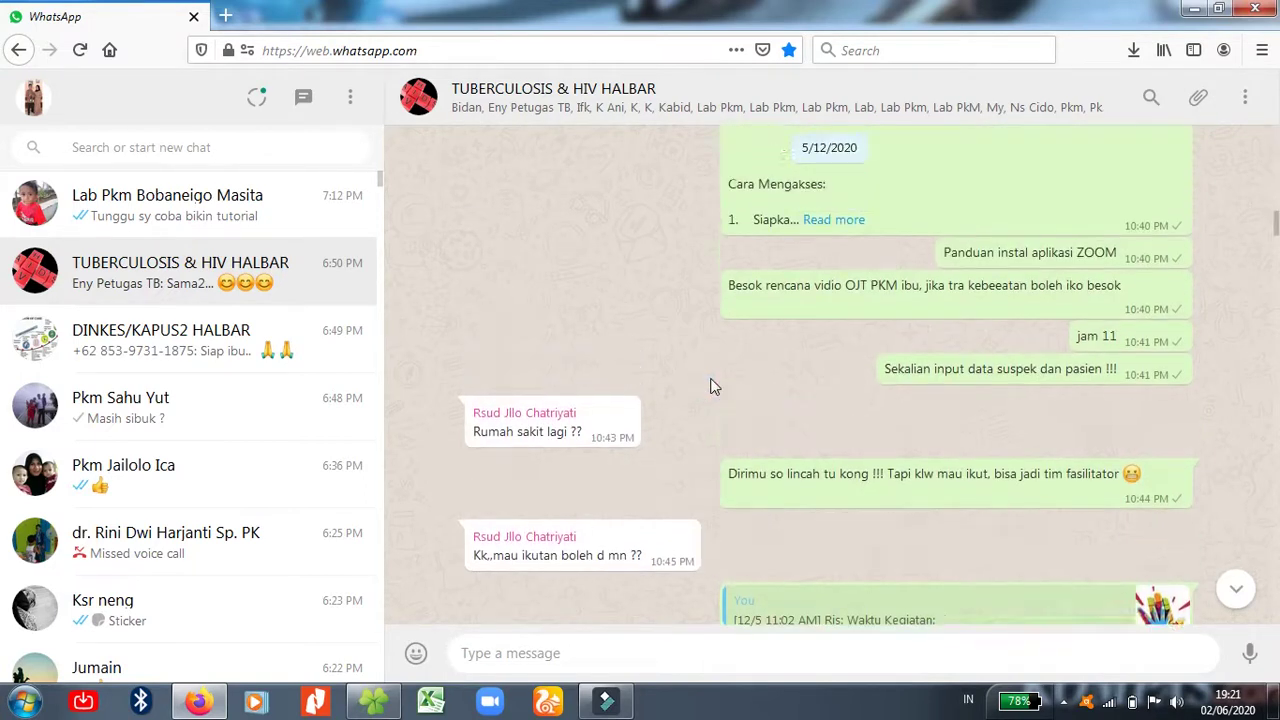
pyautogui.scroll(10, 711, 390)
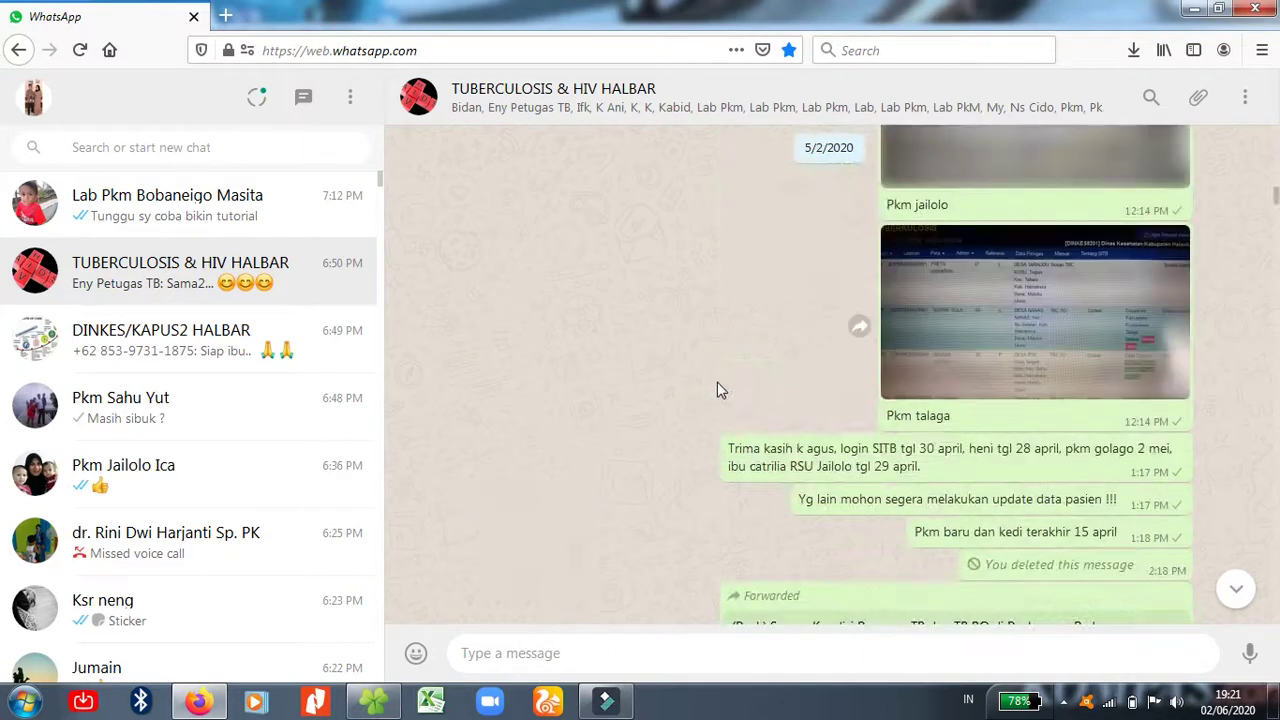
pyautogui.scroll(3, 718, 385)
pyautogui.scroll(5, 718, 388)
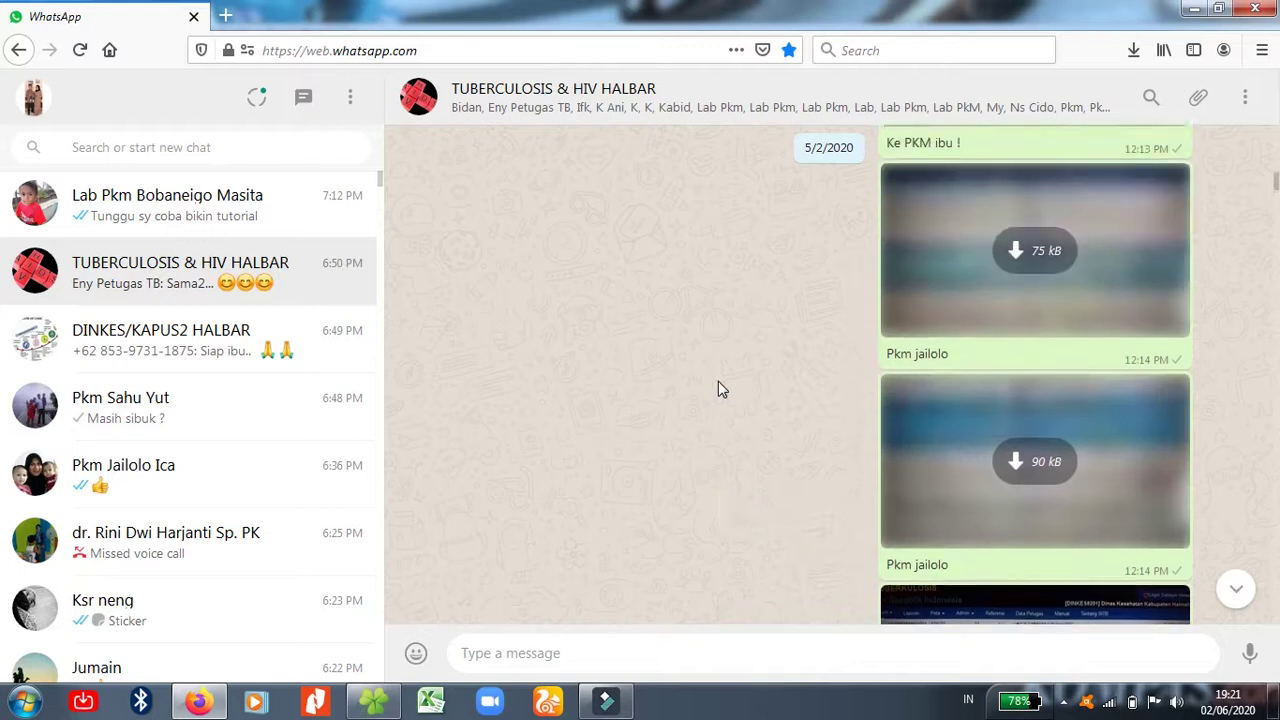
pyautogui.scroll(5, 718, 382)
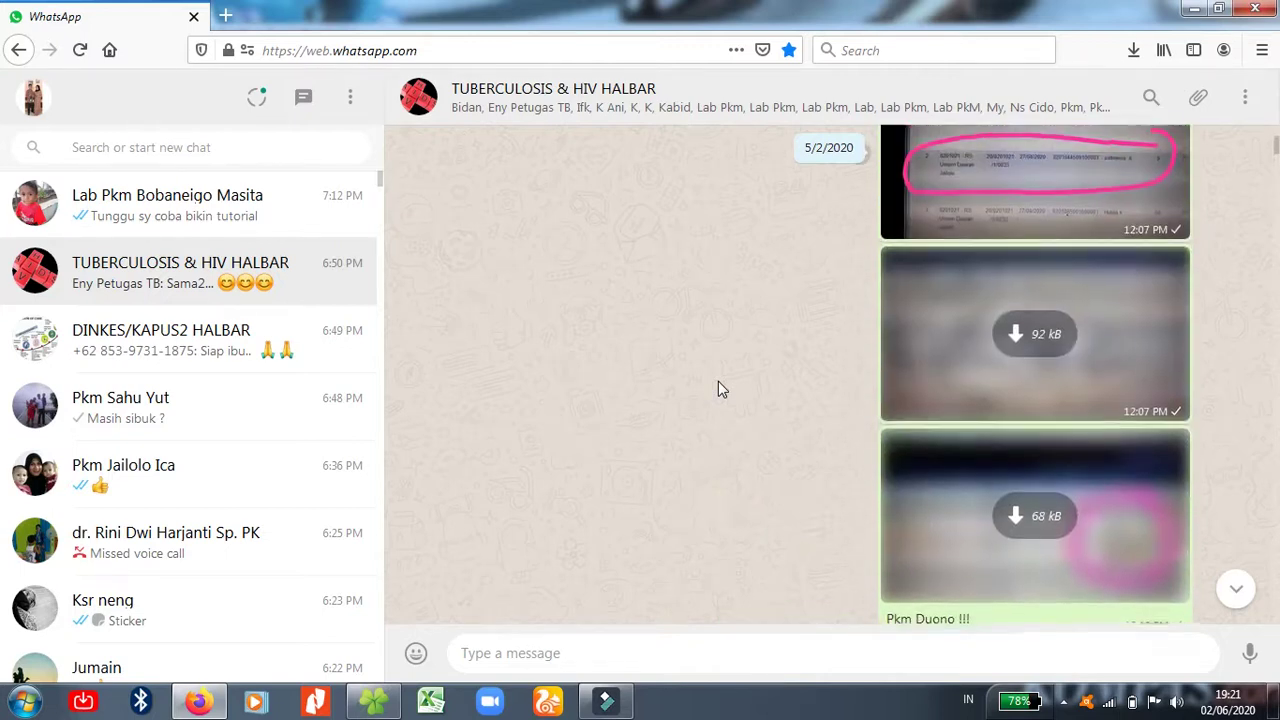
pyautogui.scroll(10, 718, 388)
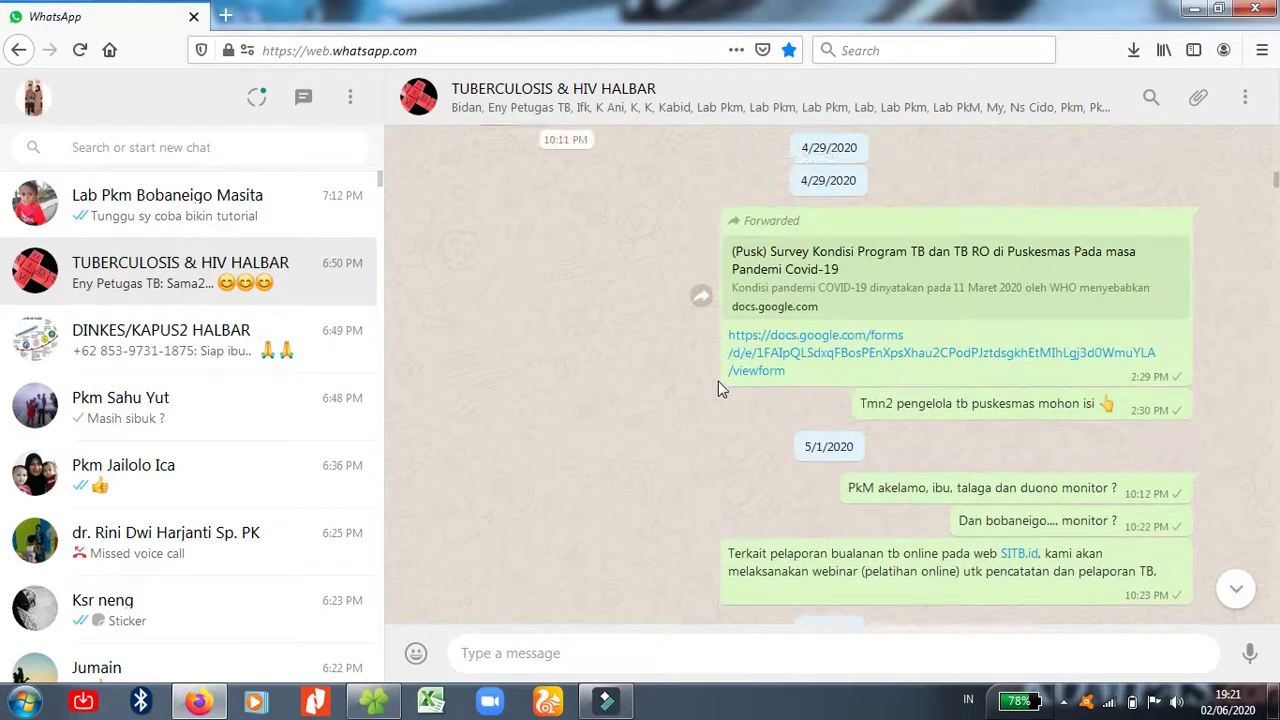
pyautogui.scroll(5, 718, 388)
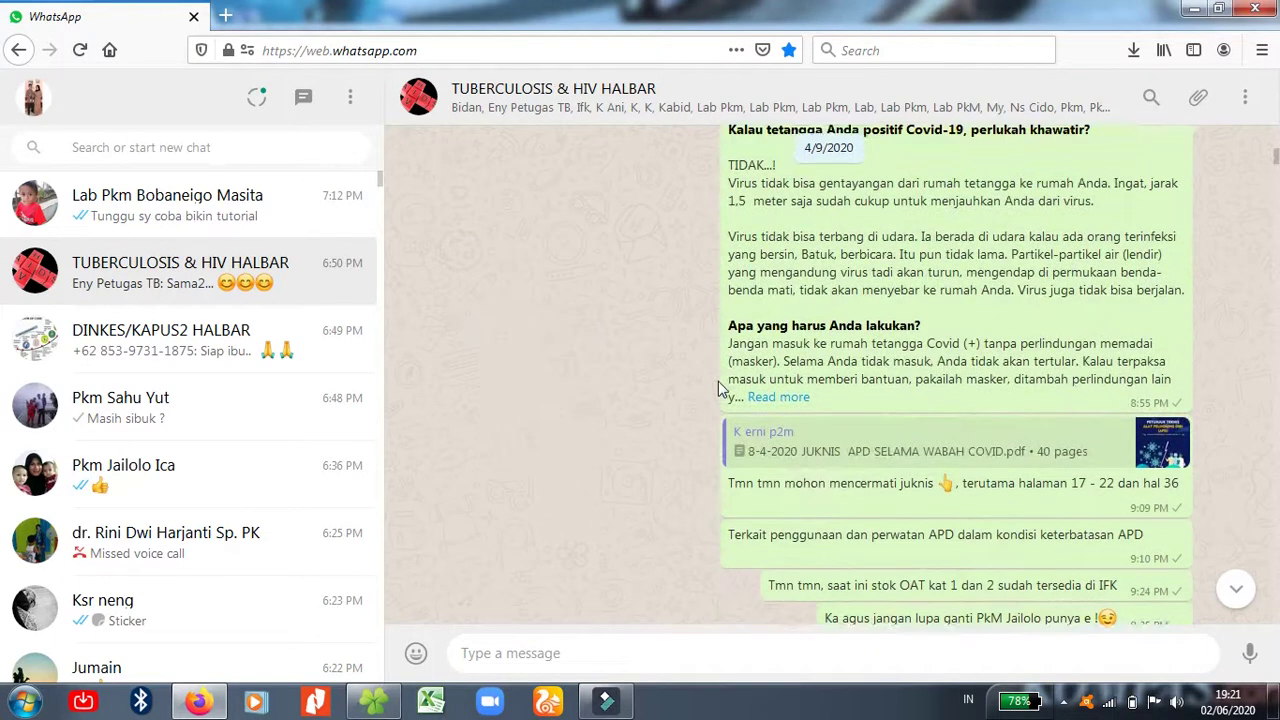
pyautogui.scroll(5, 720, 390)
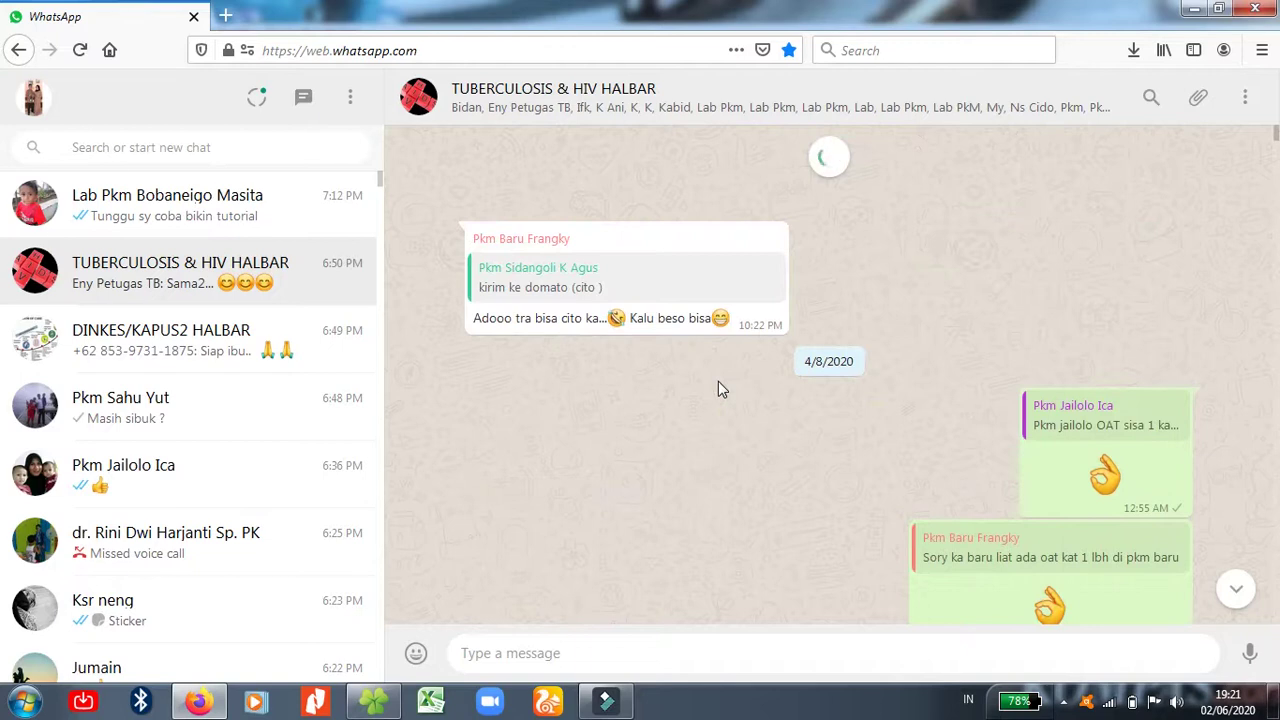
pyautogui.scroll(2, 718, 381)
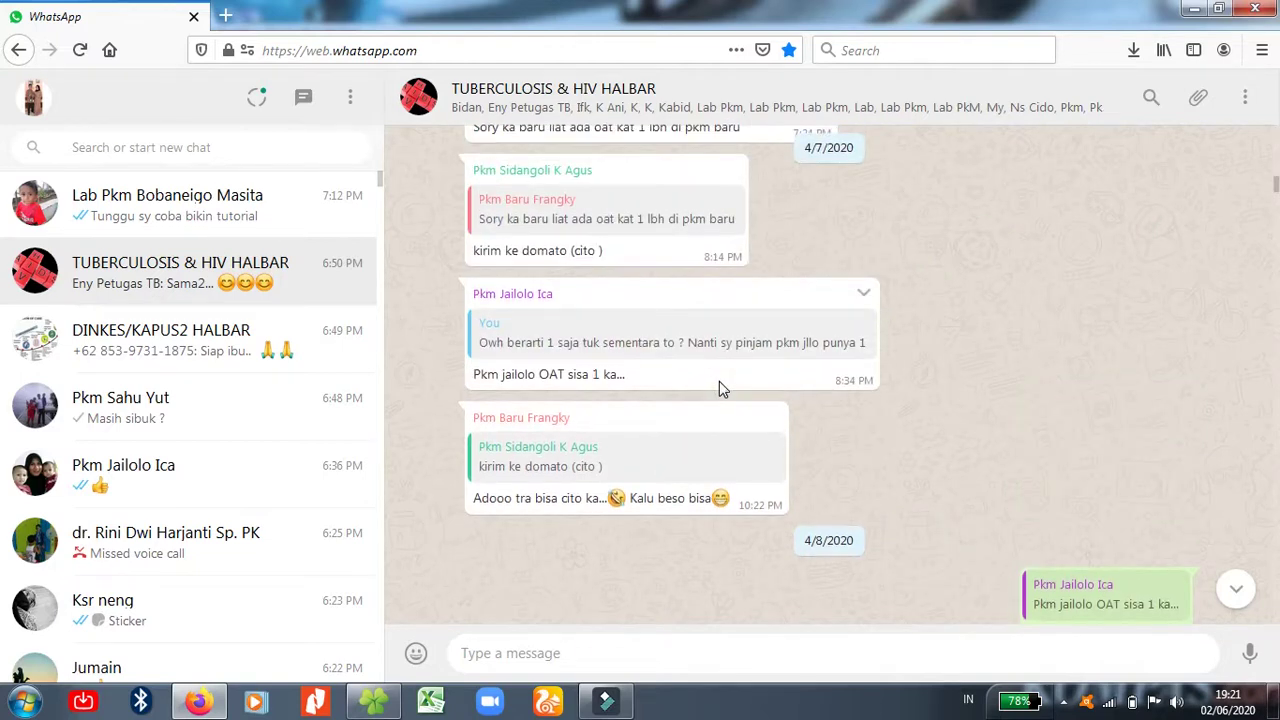
pyautogui.scroll(3, 725, 378)
pyautogui.scroll(10, 730, 375)
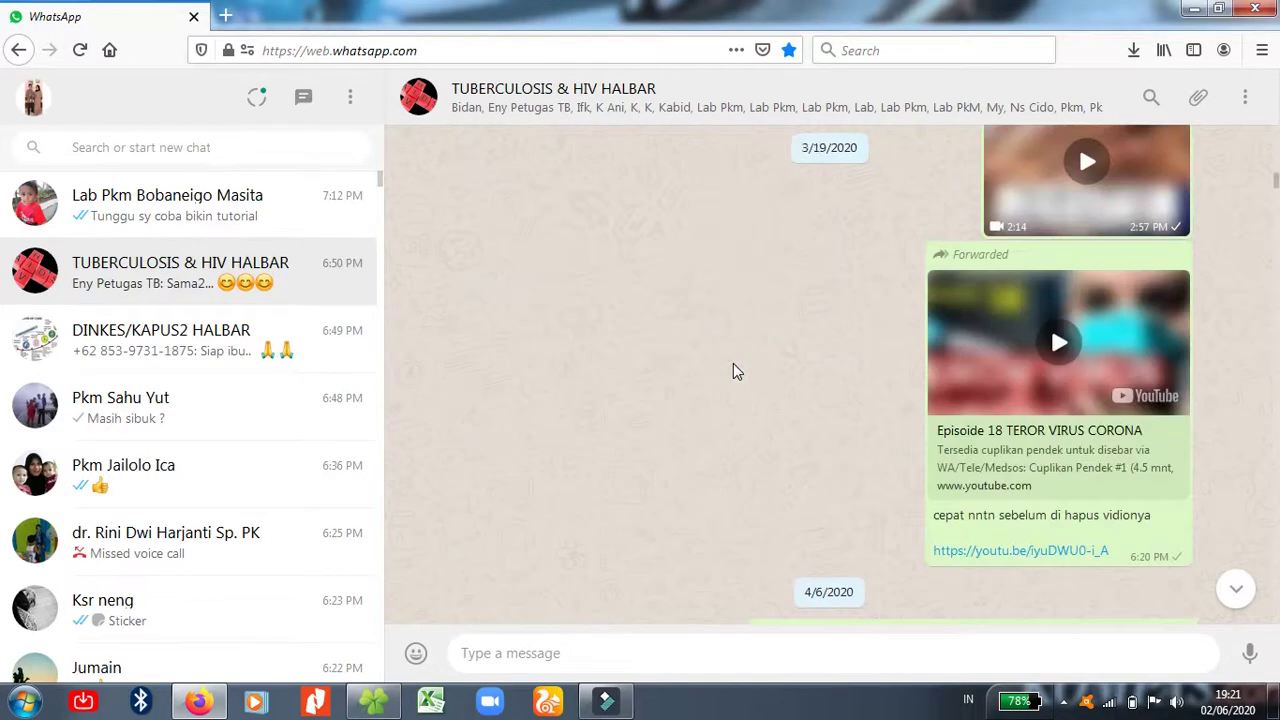
pyautogui.scroll(10, 733, 364)
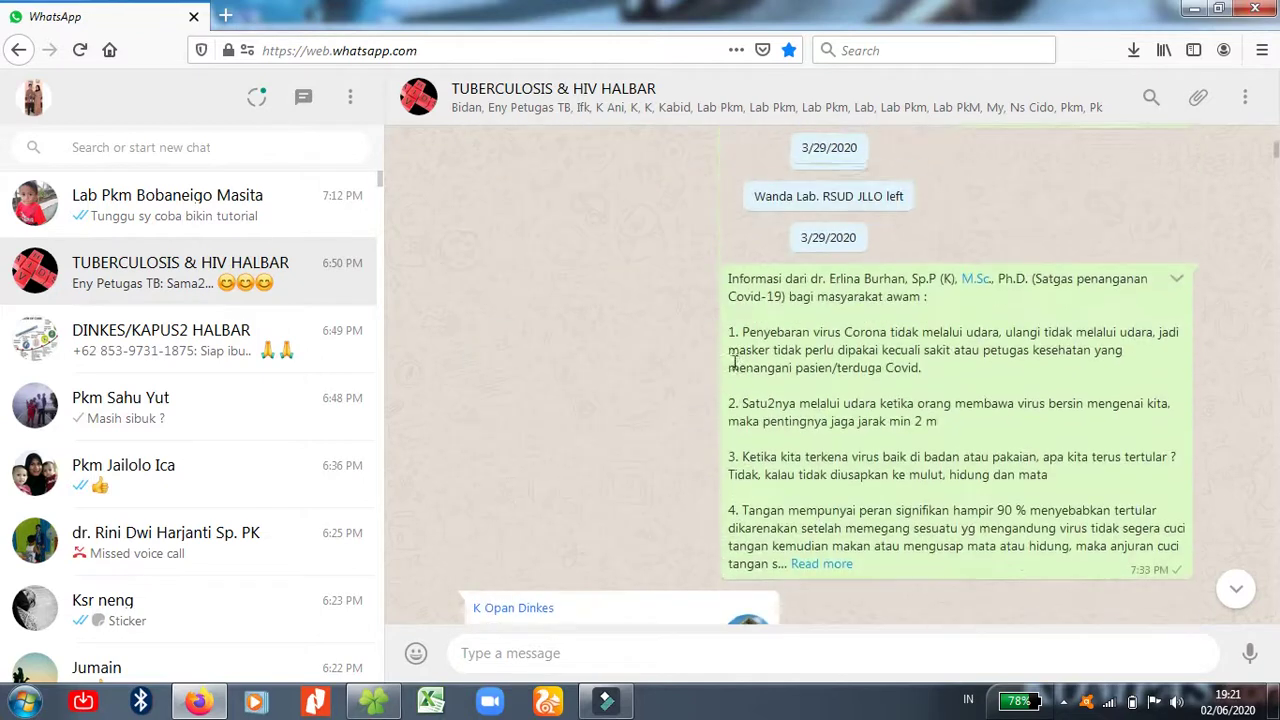
pyautogui.scroll(10, 733, 370)
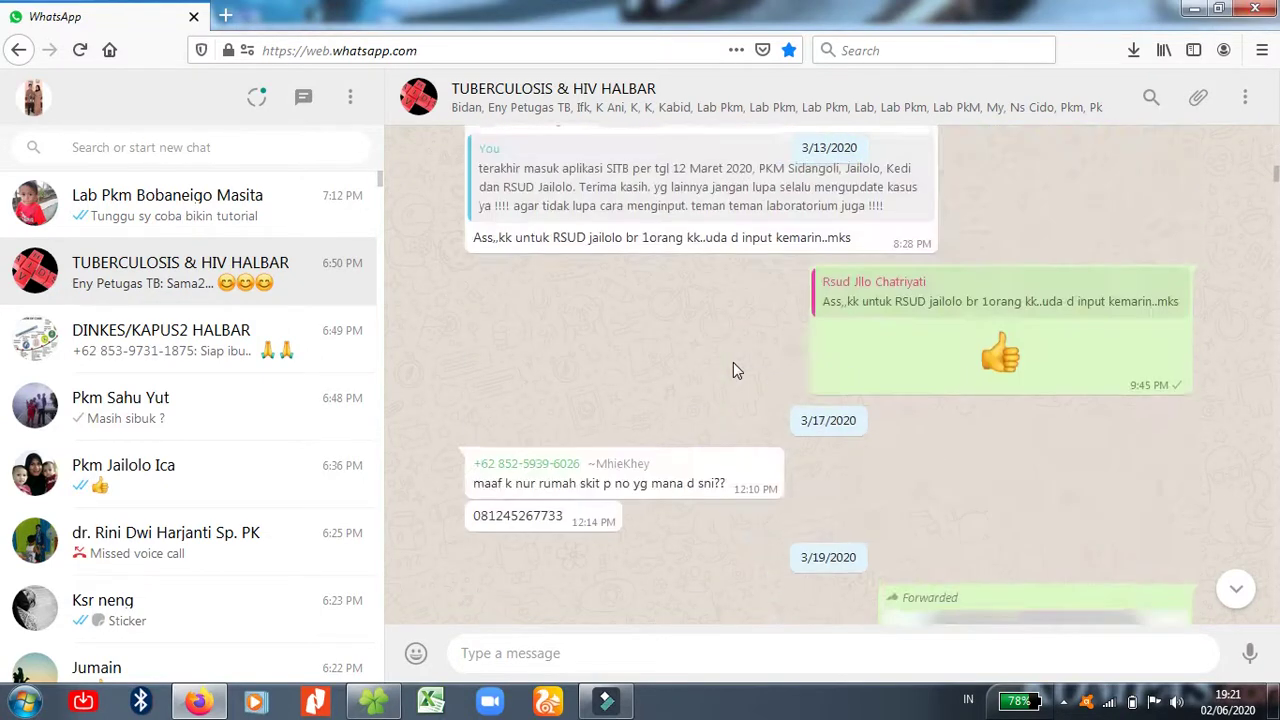
pyautogui.scroll(8, 733, 368)
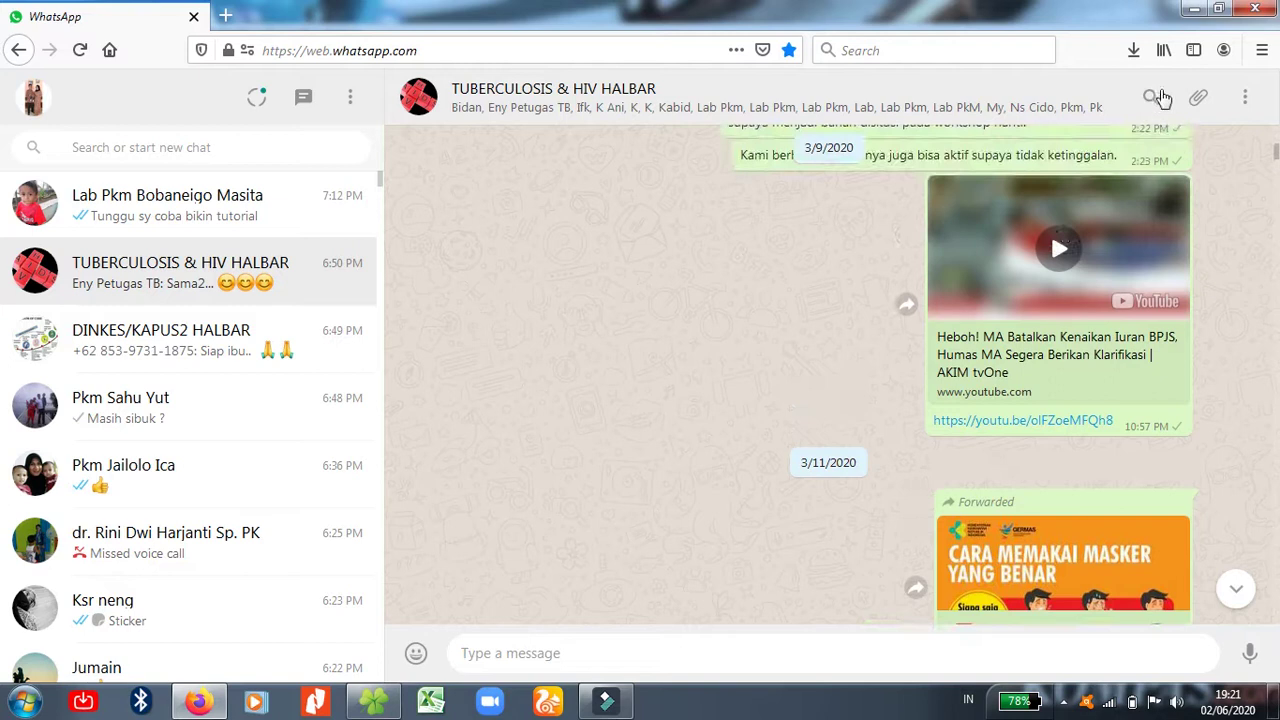
# Step: Search the group's messages for "12", replace the term with "master", and go to the eTB12-LabFaskes (Master).xlsx message
pyautogui.click(1150, 100)
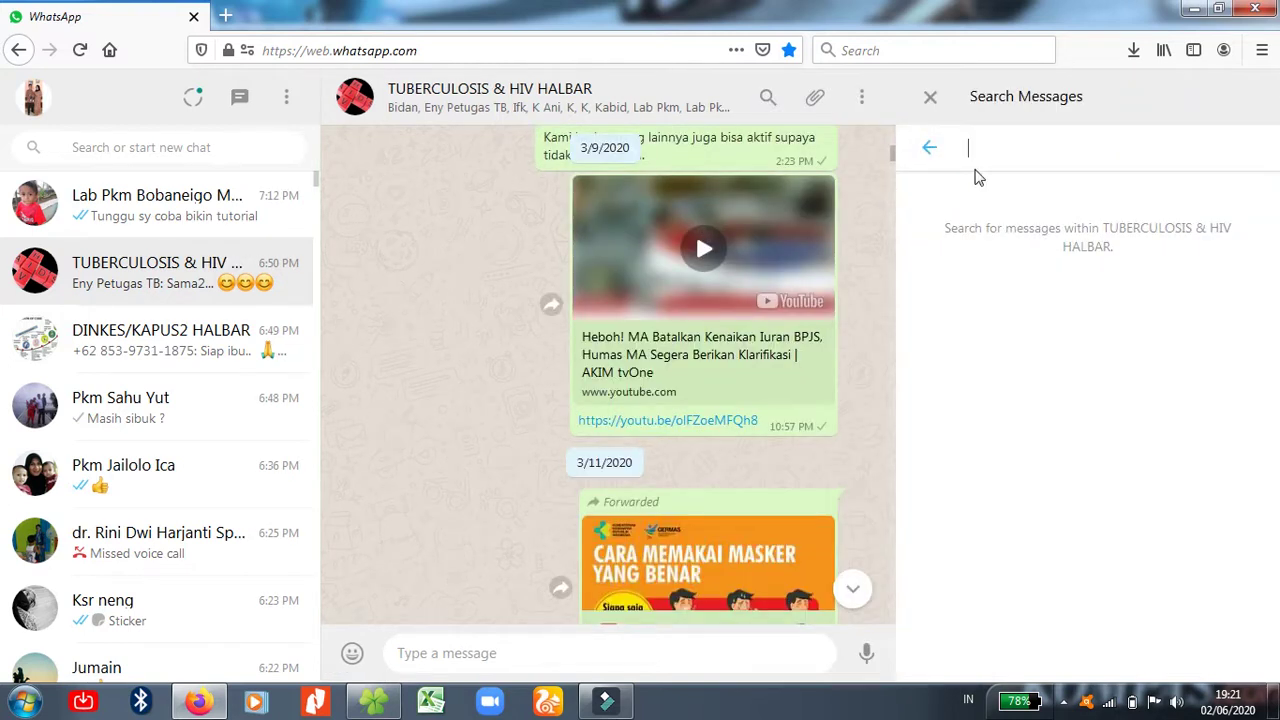
pyautogui.write('12')
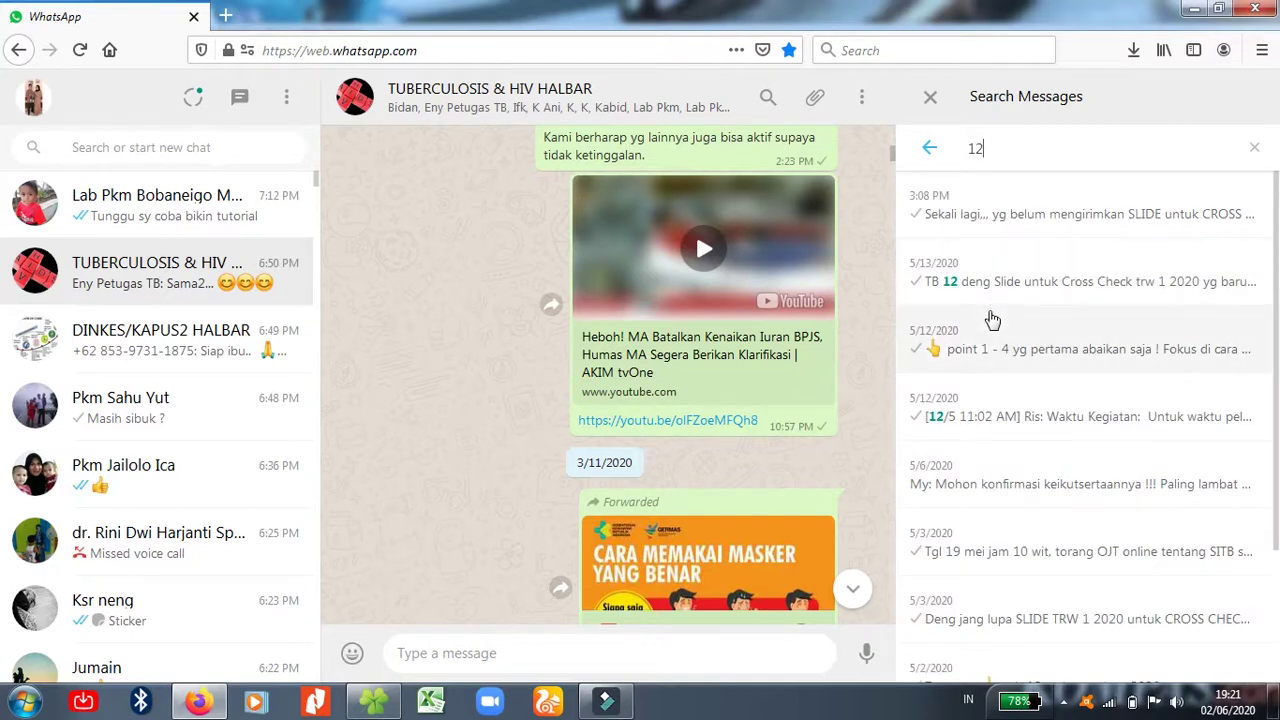
pyautogui.doubleClick(992, 148)
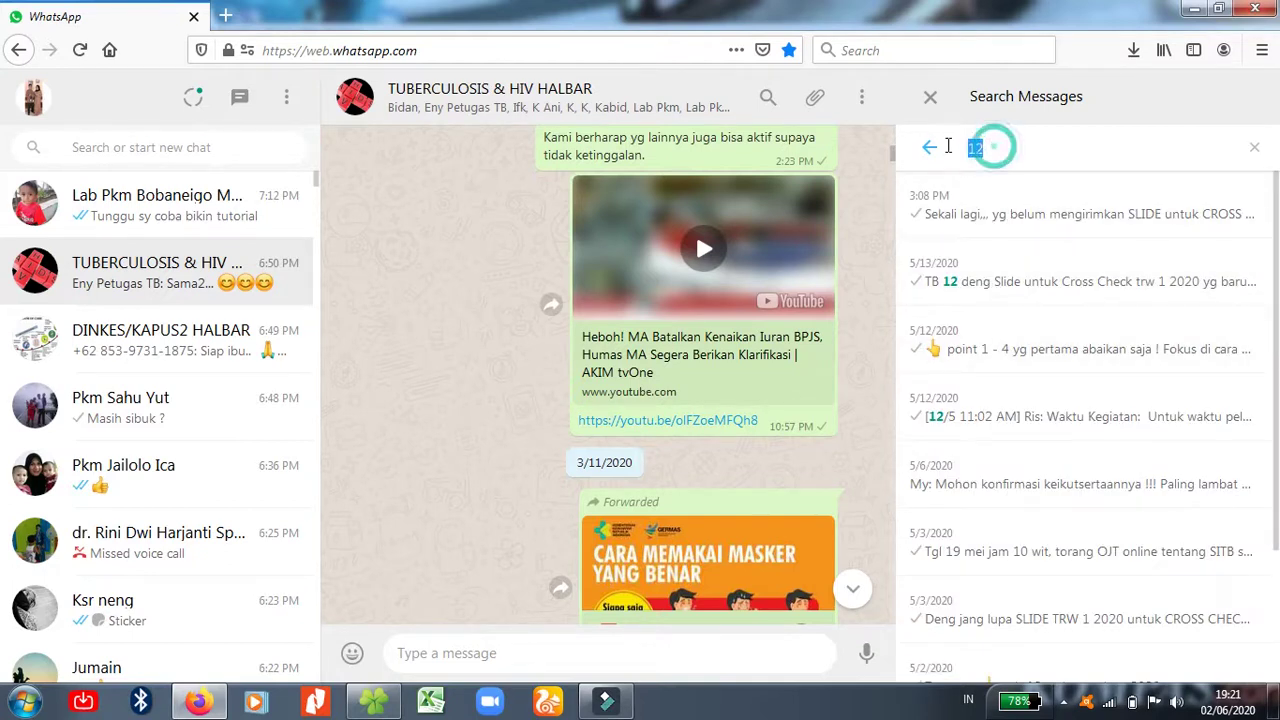
pyautogui.write('mas')
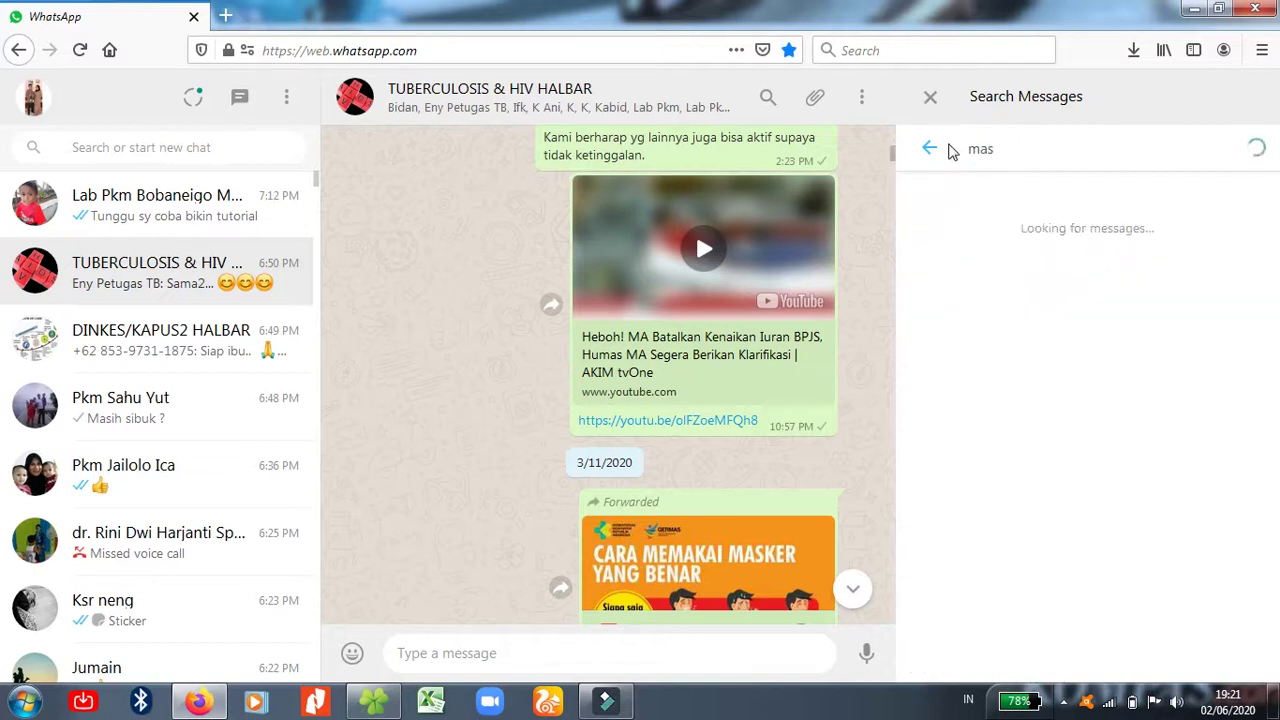
pyautogui.write('ter')
pyautogui.click(1063, 283)
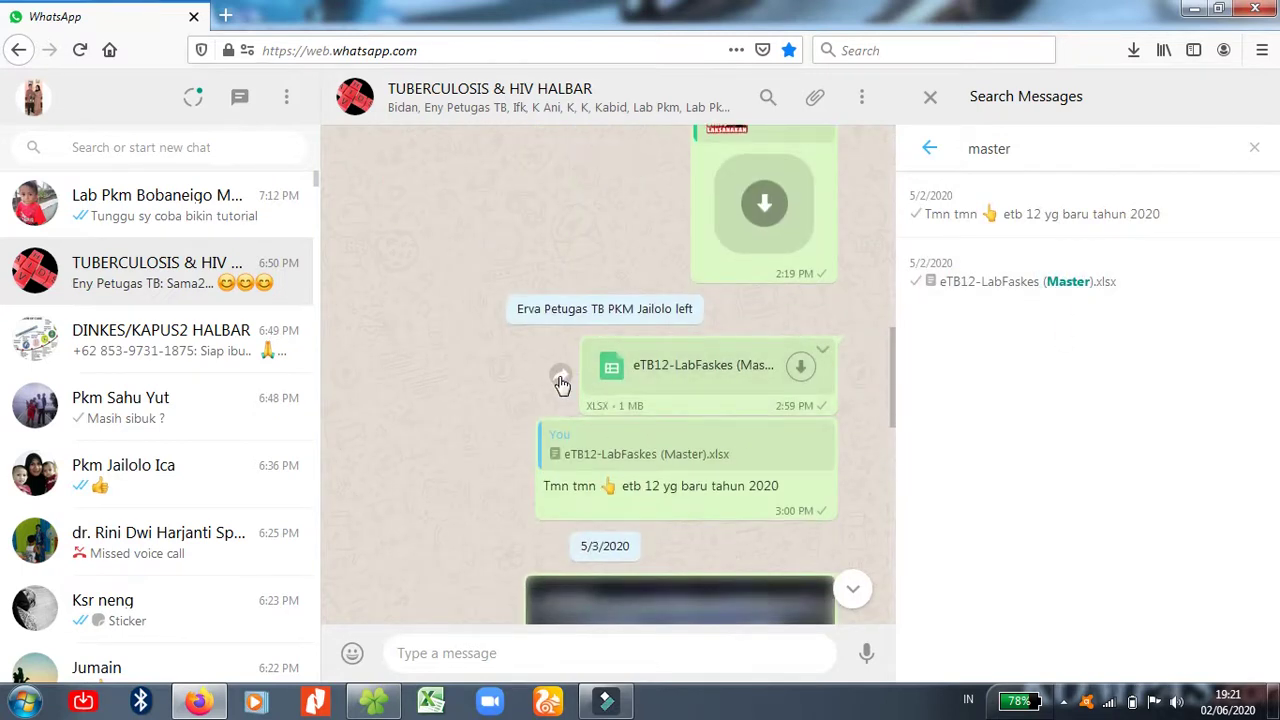
# Step: Forward the eTB12-LabFaskes (Master).xlsx file to the TUBERCULOSIS & HIV HALBAR group, finding it with "hiv"
pyautogui.click(561, 381)
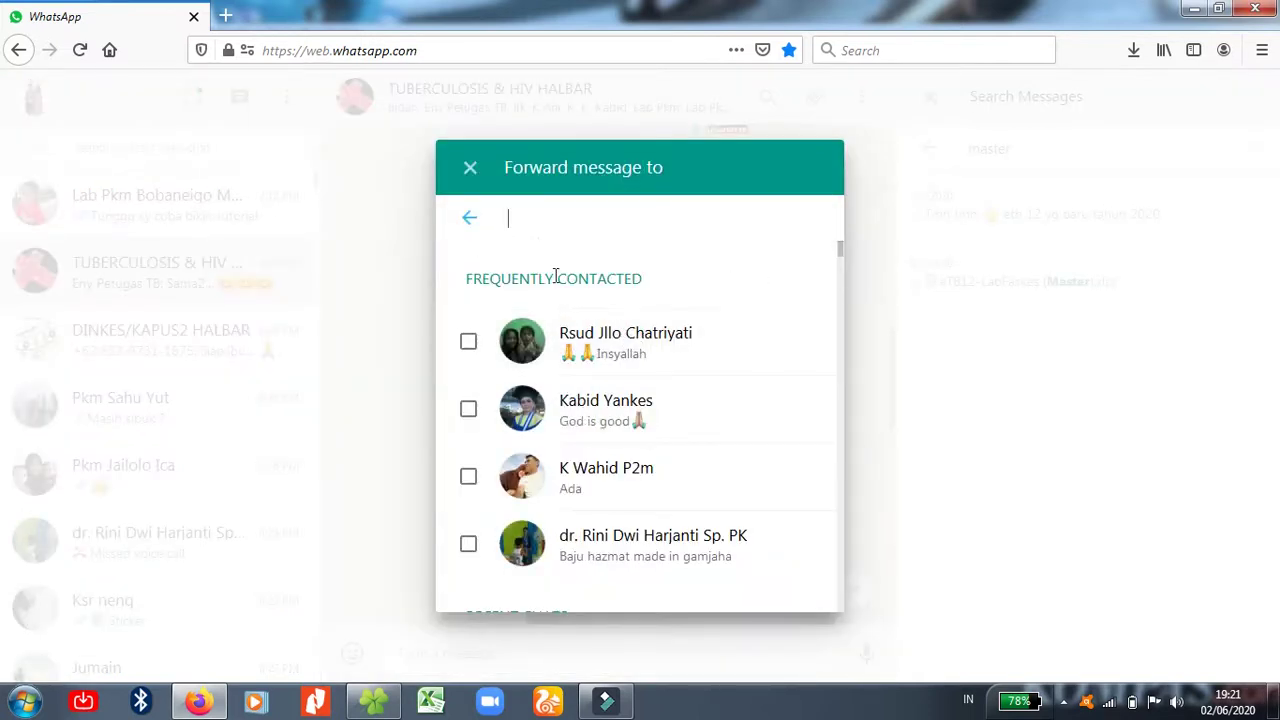
pyautogui.write('hiv')
pyautogui.click(600, 350)
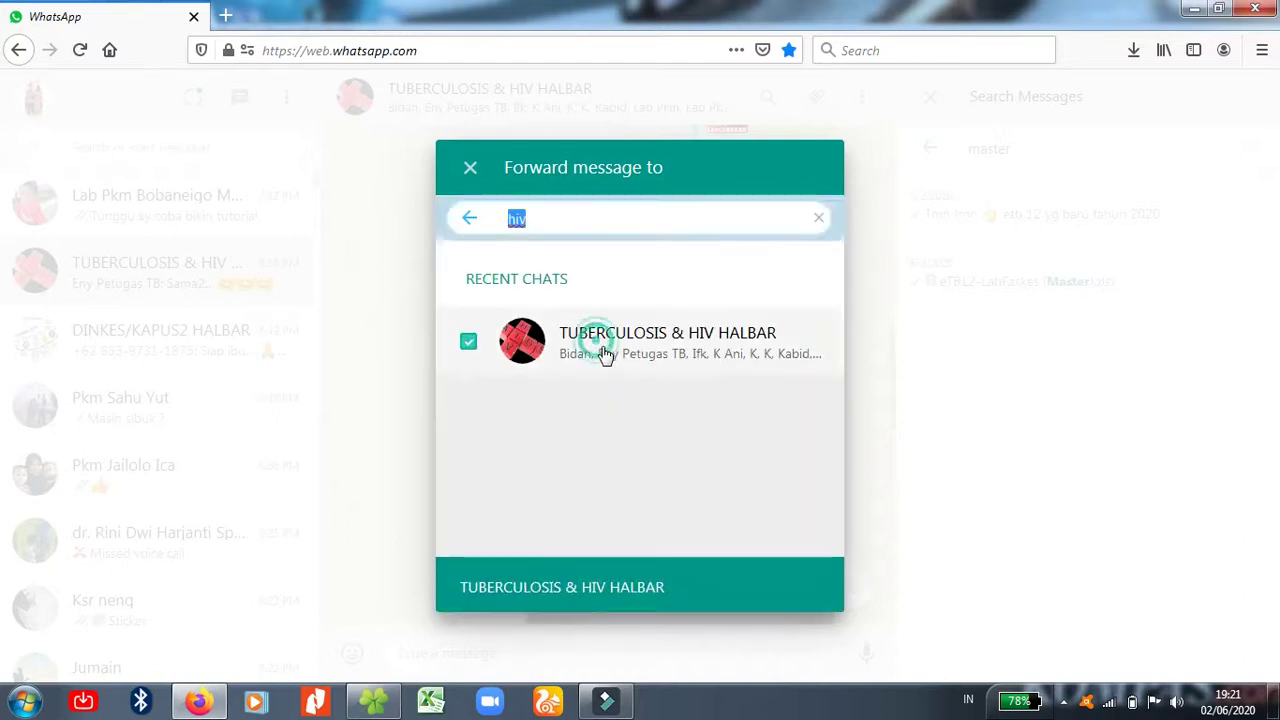
pyautogui.click(778, 558)
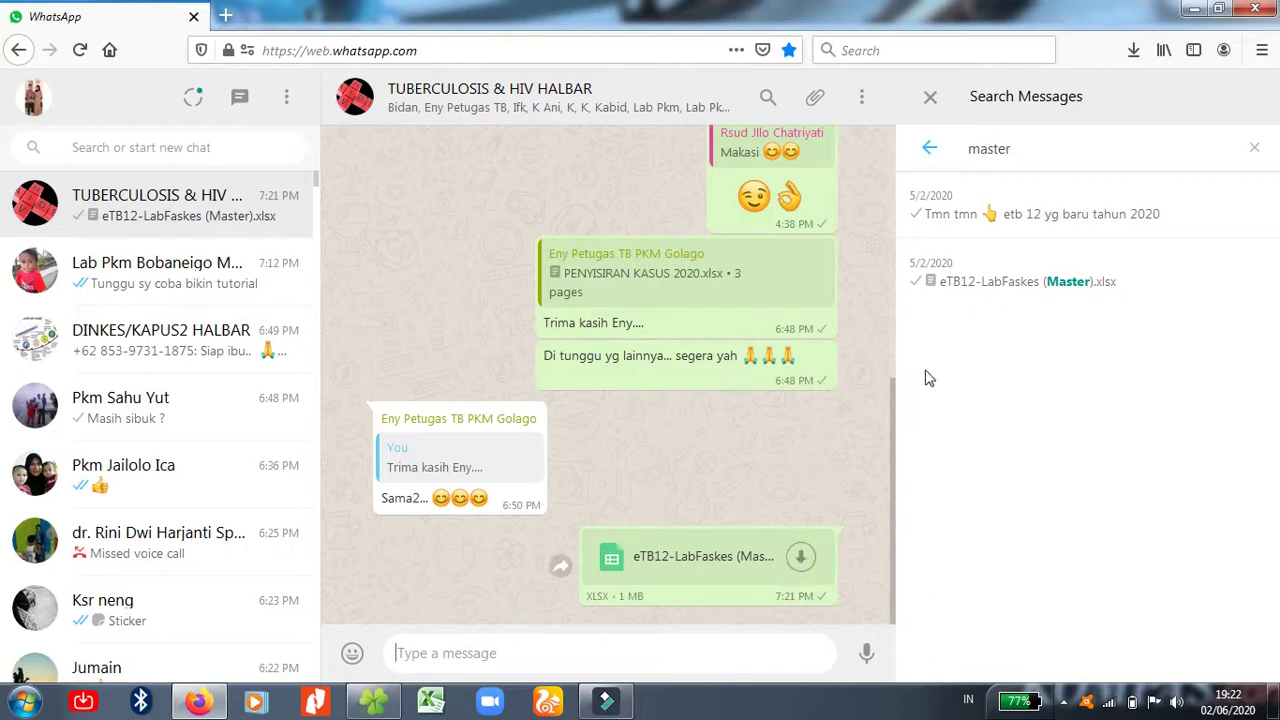
# Step: Close the message search and save the newly shared eTB12-LabFaskes (Master).xlsx file to the computer
pyautogui.click(1253, 148)
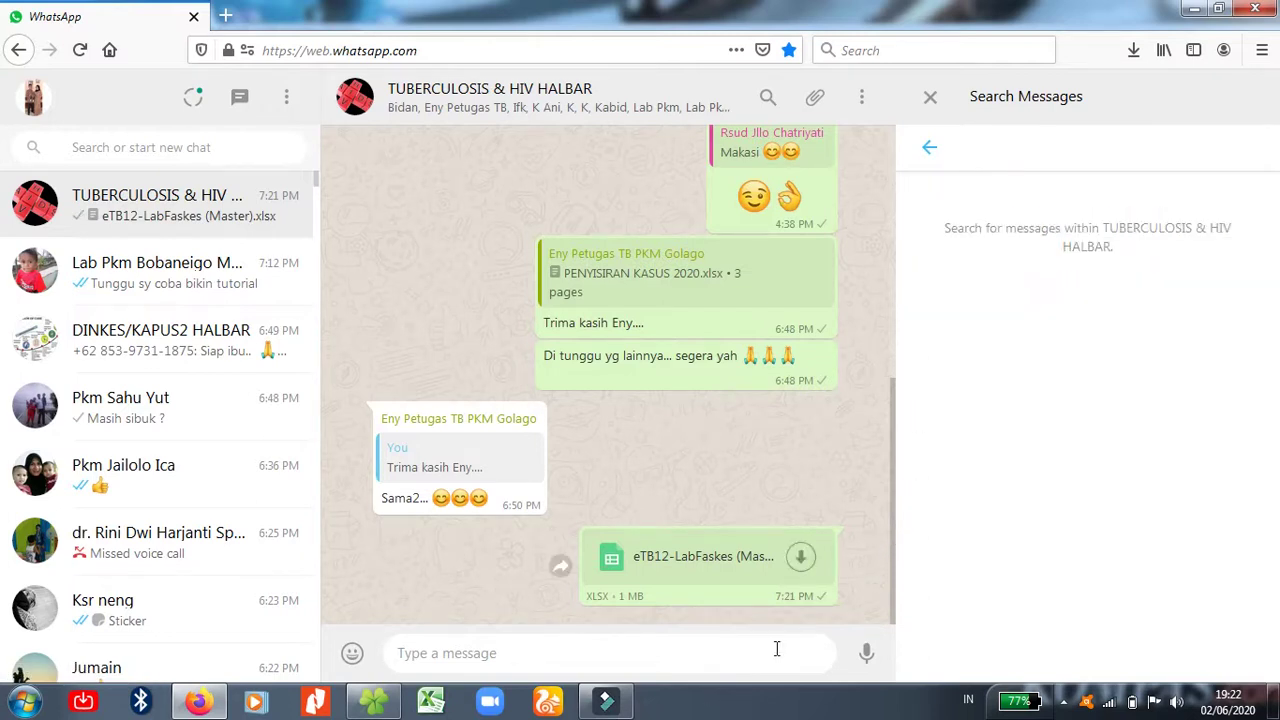
pyautogui.click(930, 97)
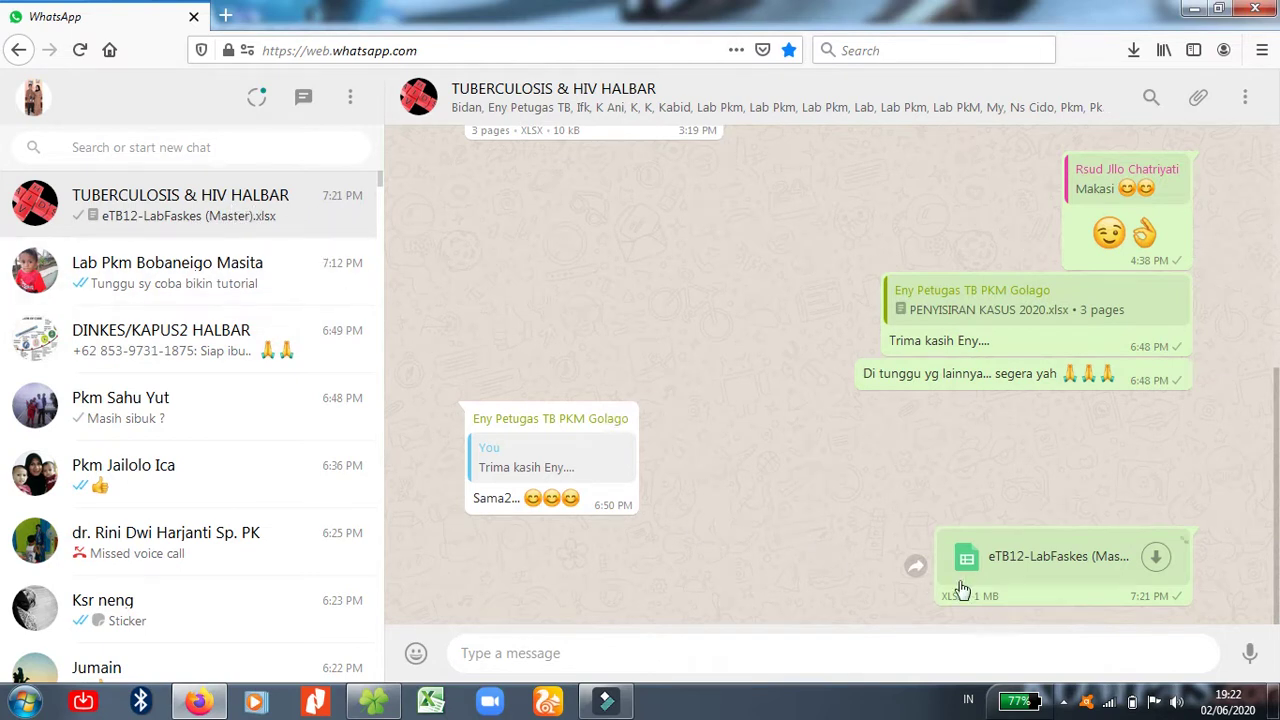
pyautogui.click(1157, 562)
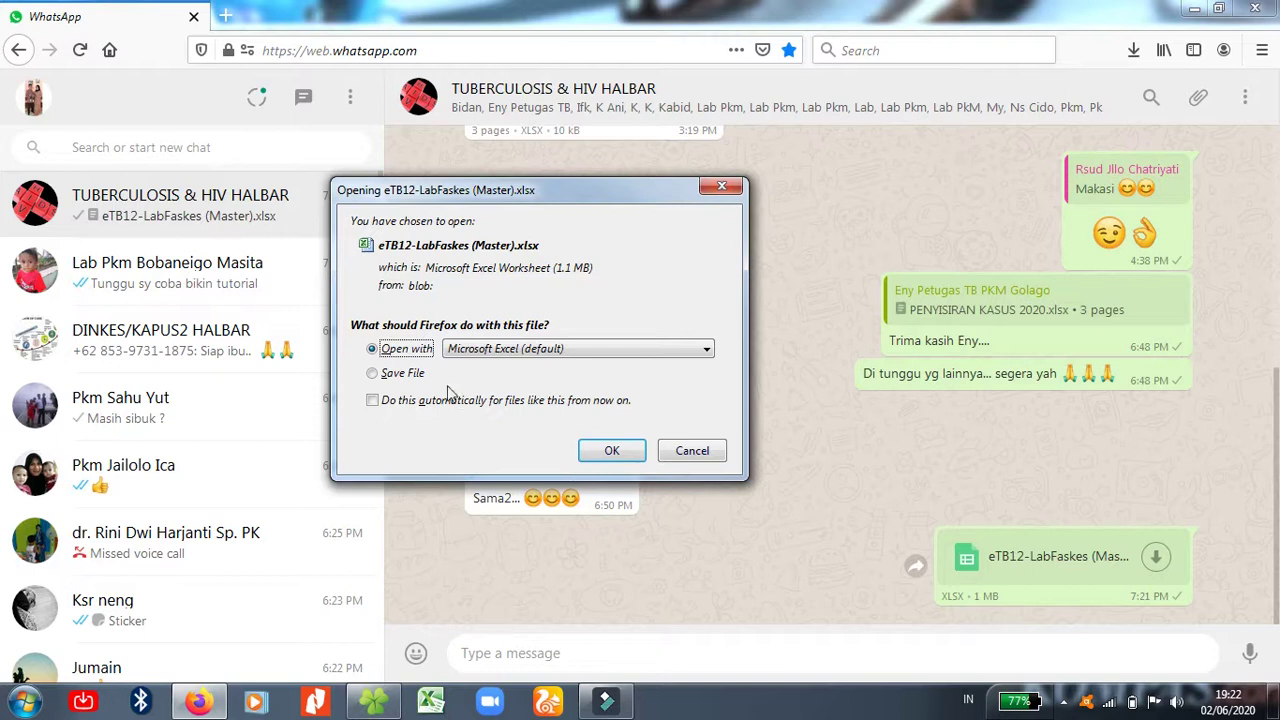
pyautogui.click(412, 375)
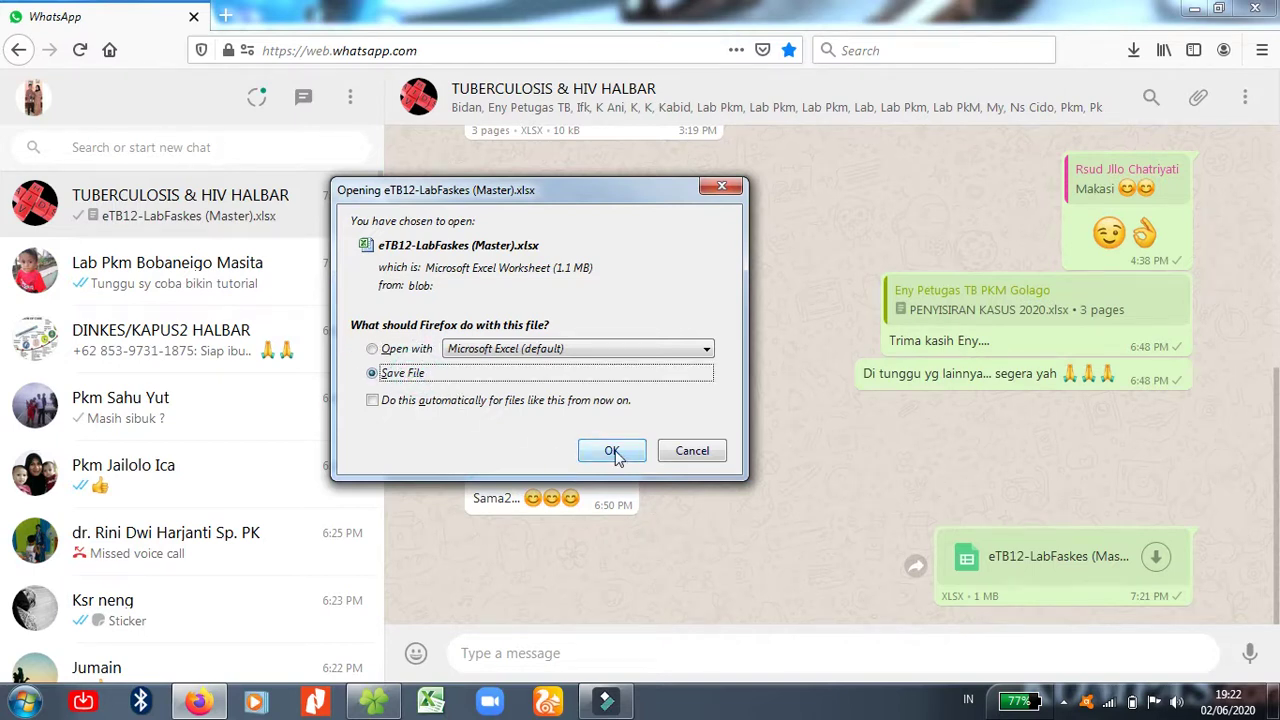
pyautogui.click(612, 451)
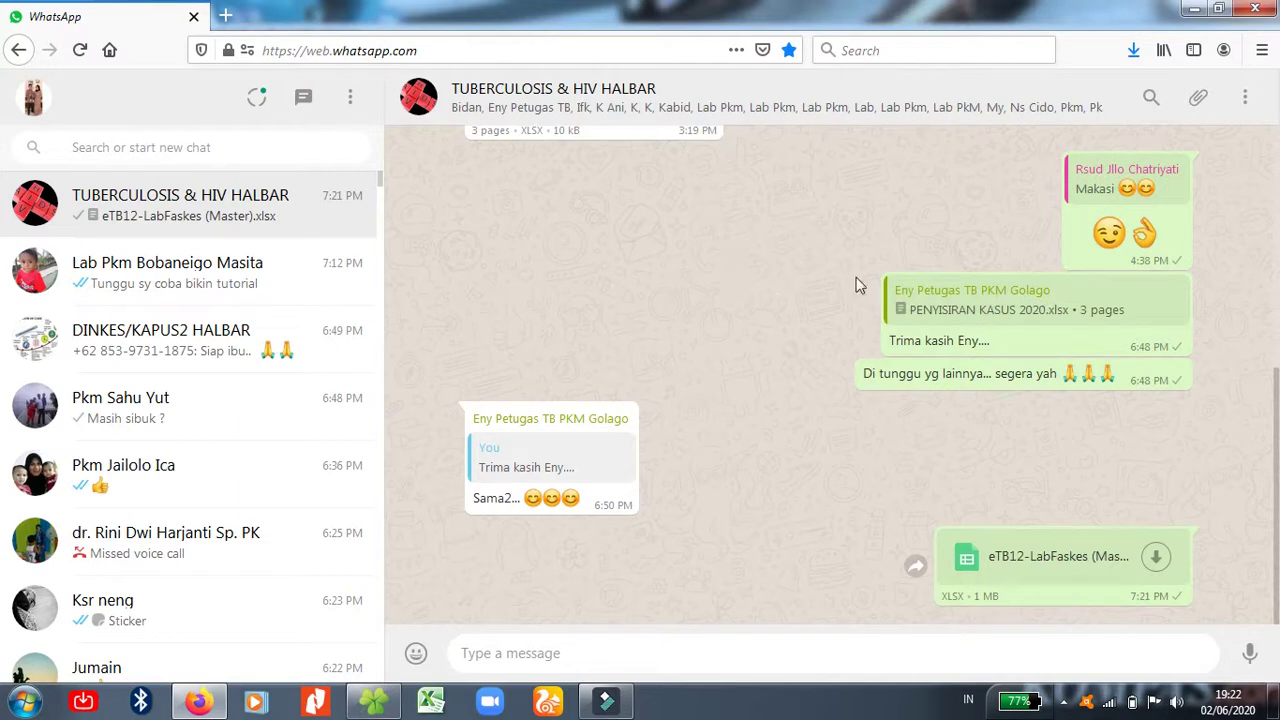
# Step: Show the downloaded eTB12-LabFaskes (Master) workbook in its folder and copy the file
pyautogui.click(1134, 52)
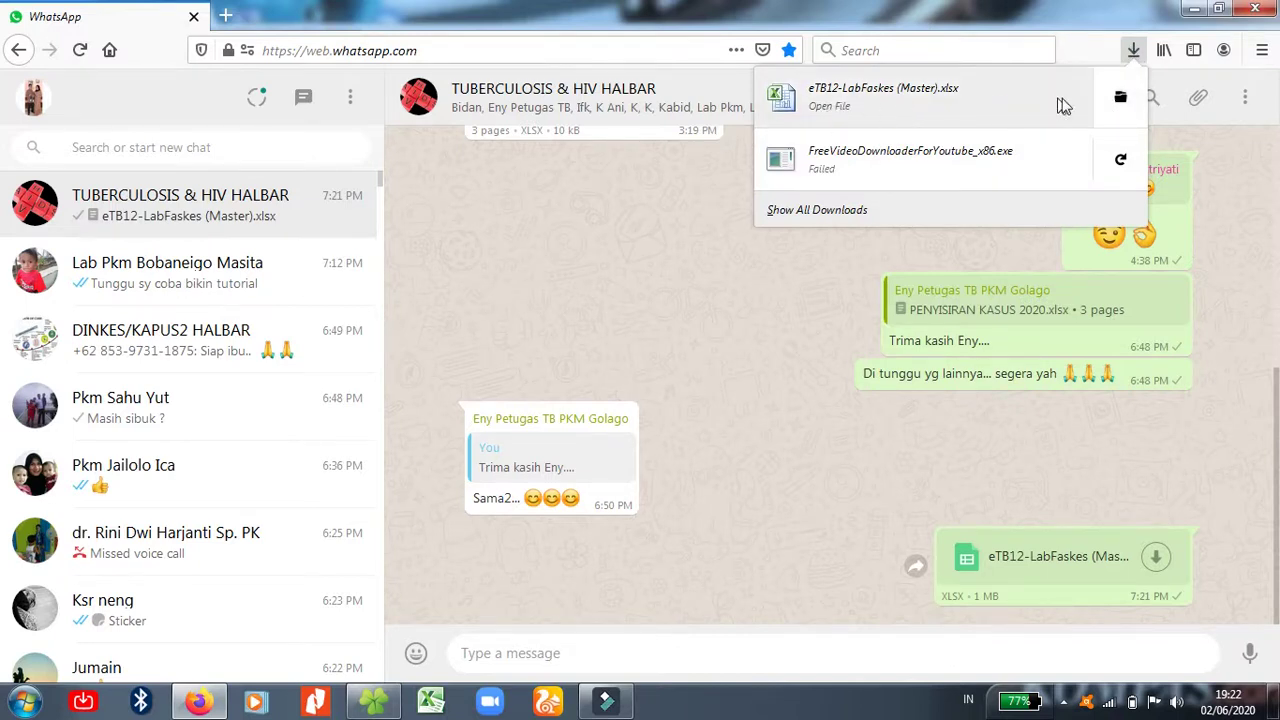
pyautogui.click(1121, 99)
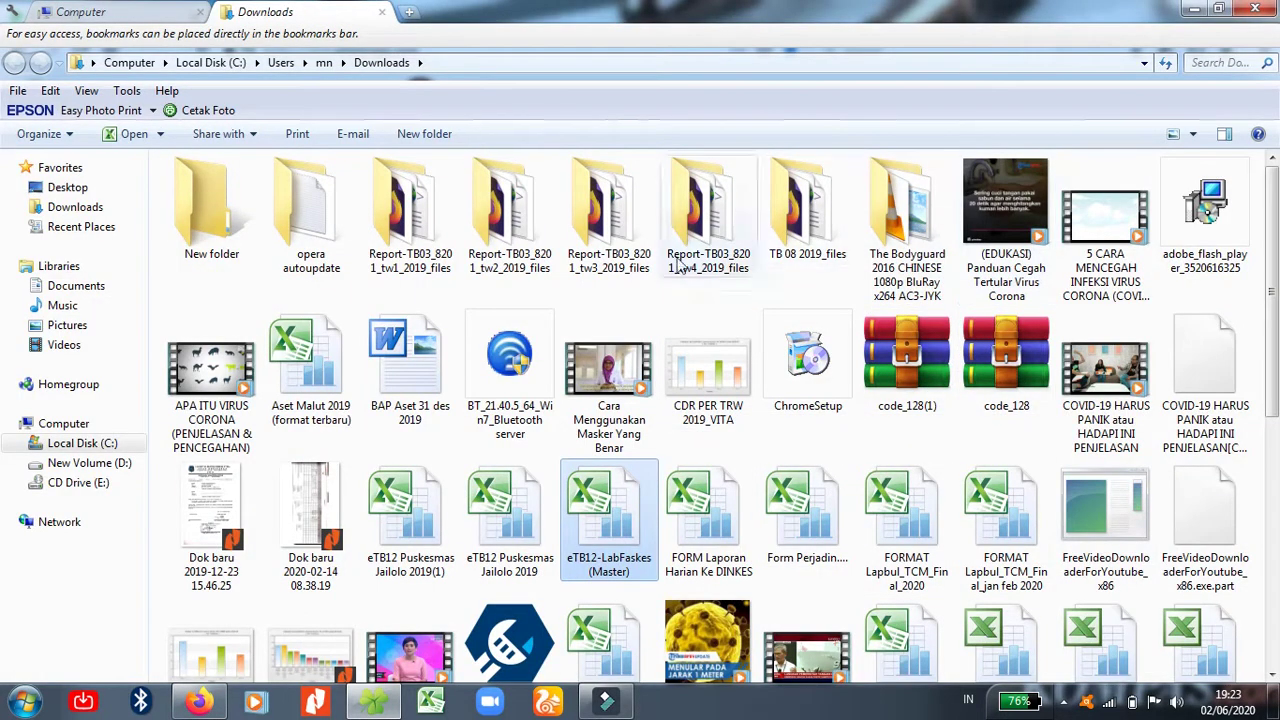
pyautogui.rightClick(612, 528)
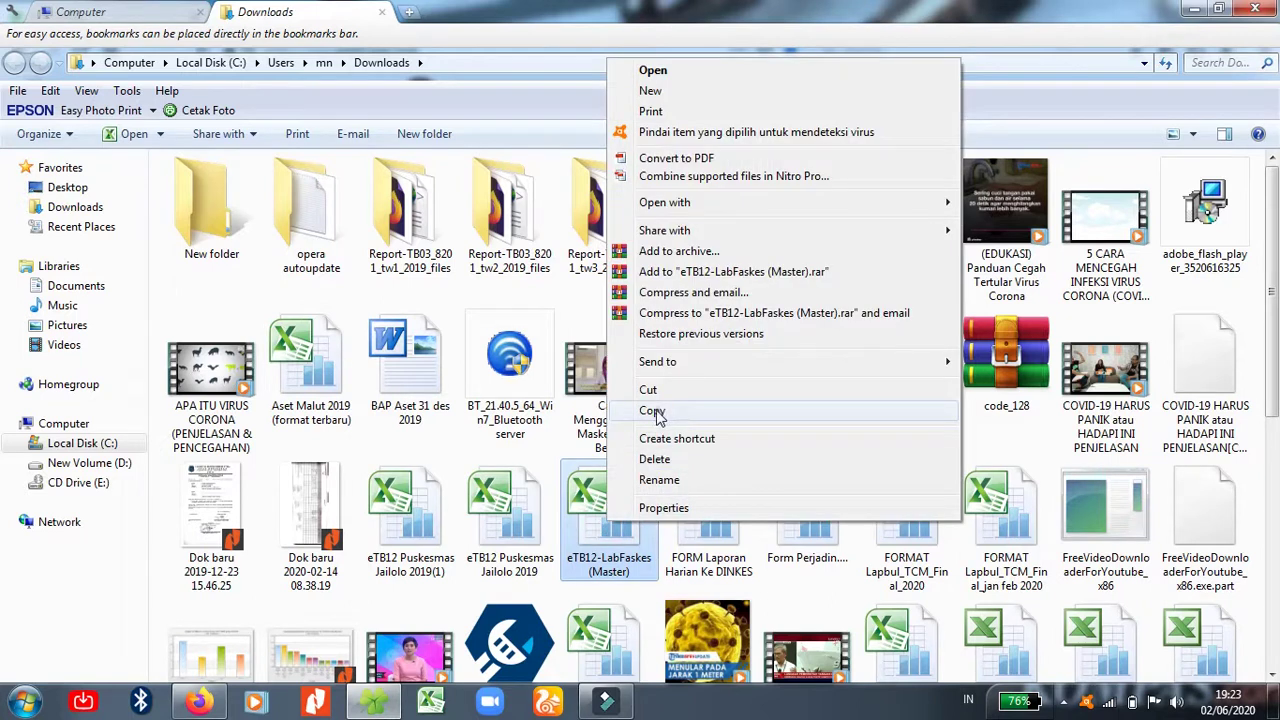
pyautogui.click(652, 412)
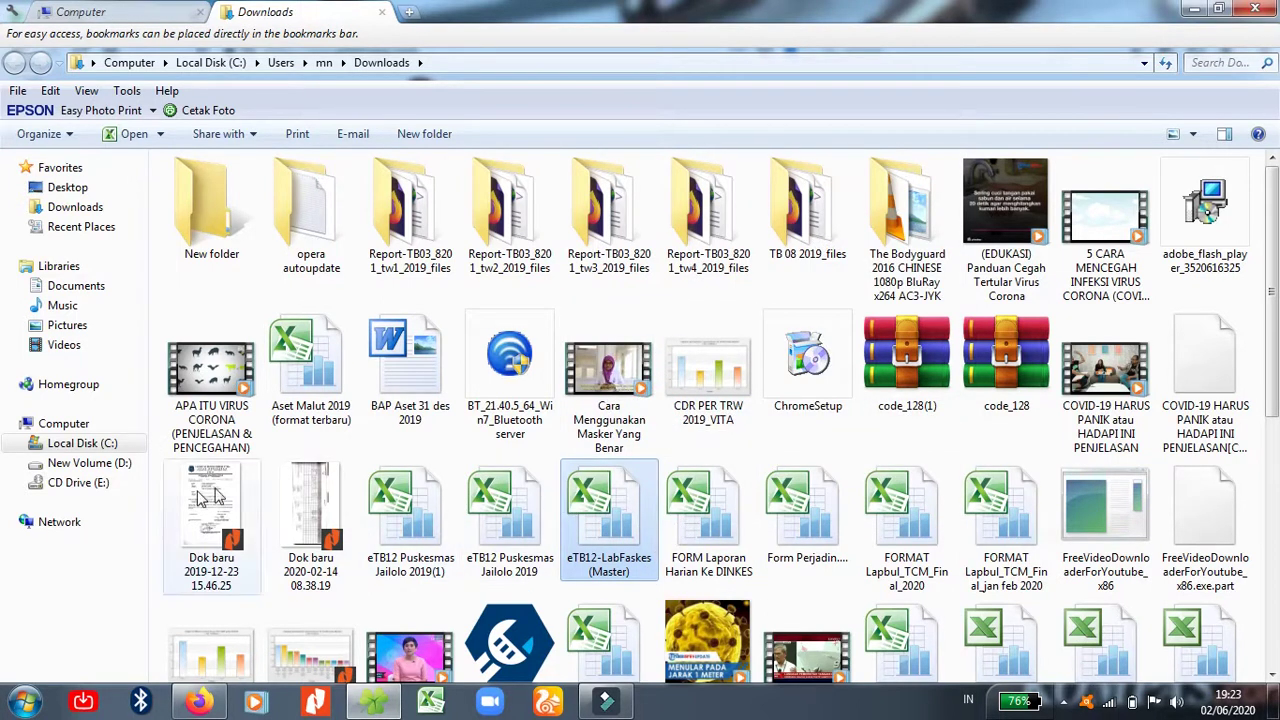
# Step: Go to the folder D:\Program PP-TB\Dinkes\Bahan Evaluasi P2 TB\eTB 12 Lab Faskes
pyautogui.click(90, 463)
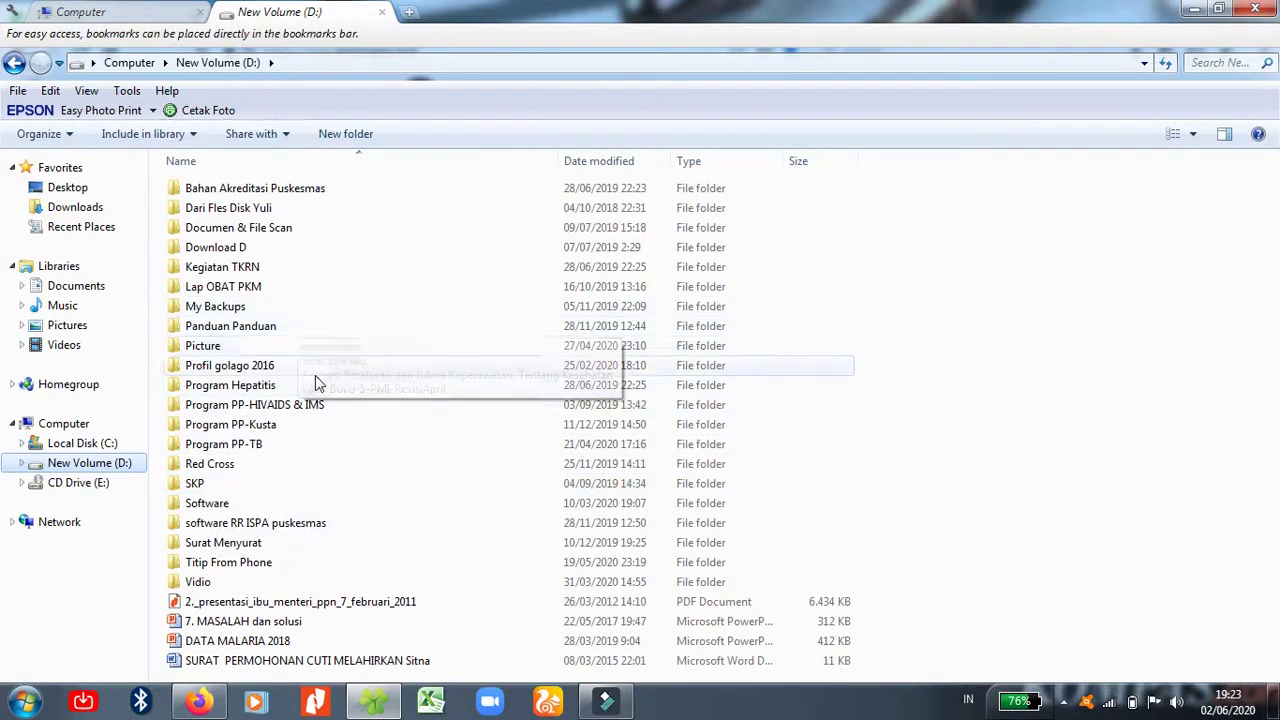
pyautogui.doubleClick(308, 451)
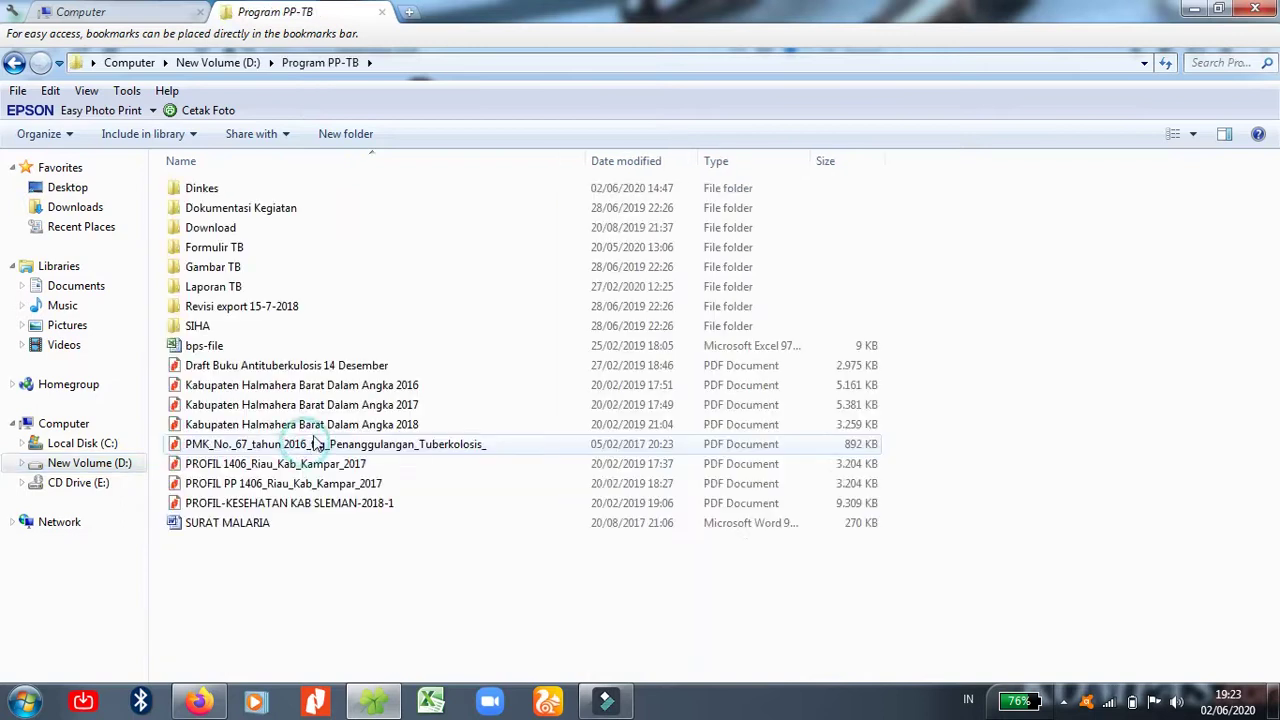
pyautogui.click(210, 190)
pyautogui.doubleClick(210, 190)
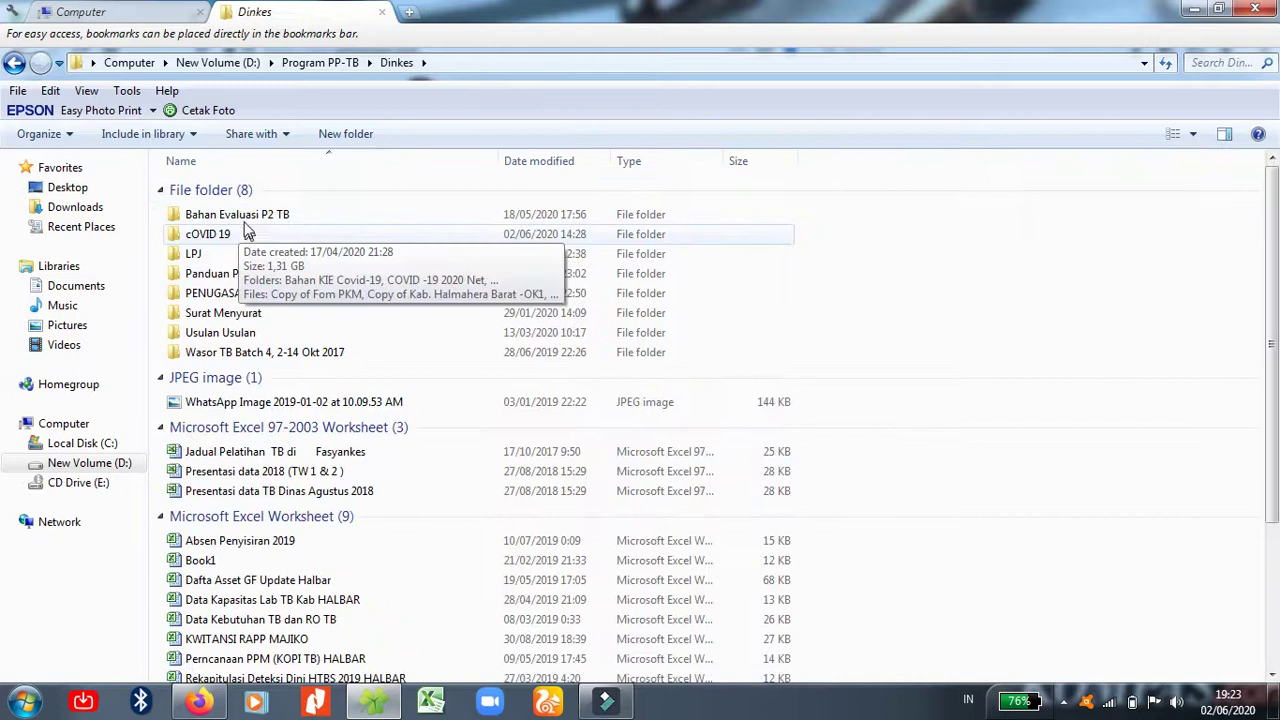
pyautogui.click(245, 218)
pyautogui.doubleClick(247, 219)
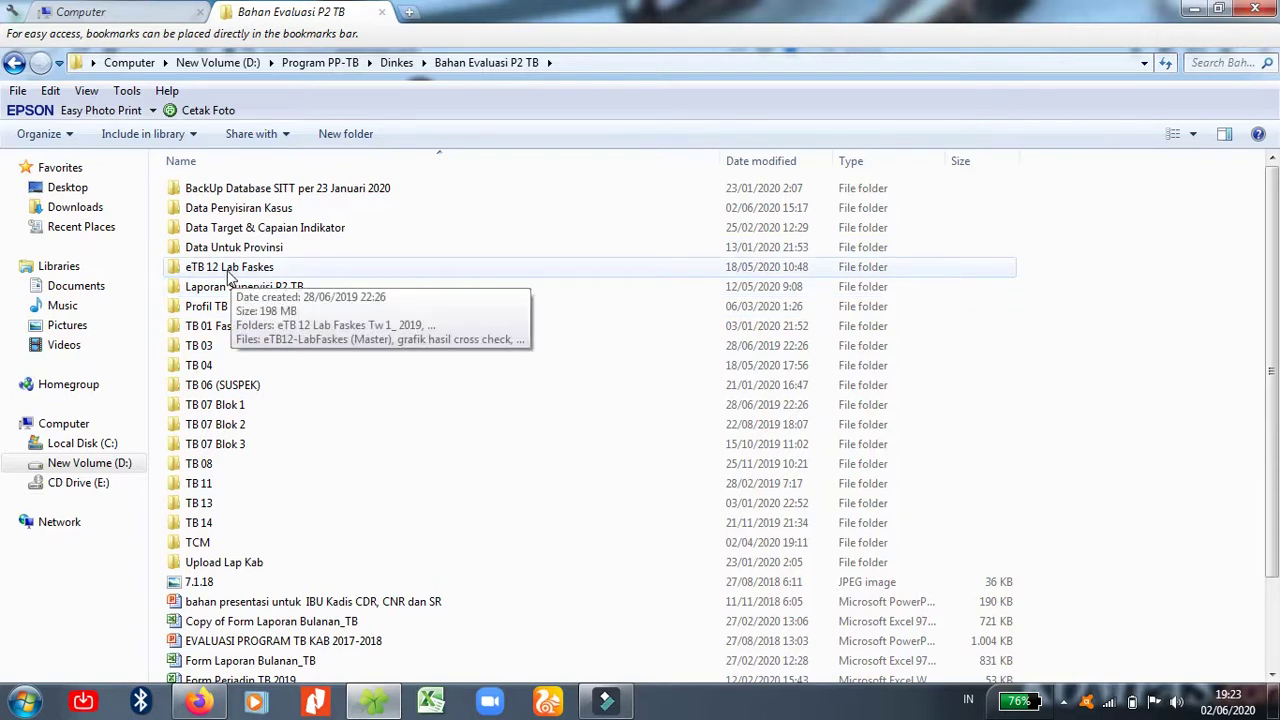
pyautogui.doubleClick(250, 270)
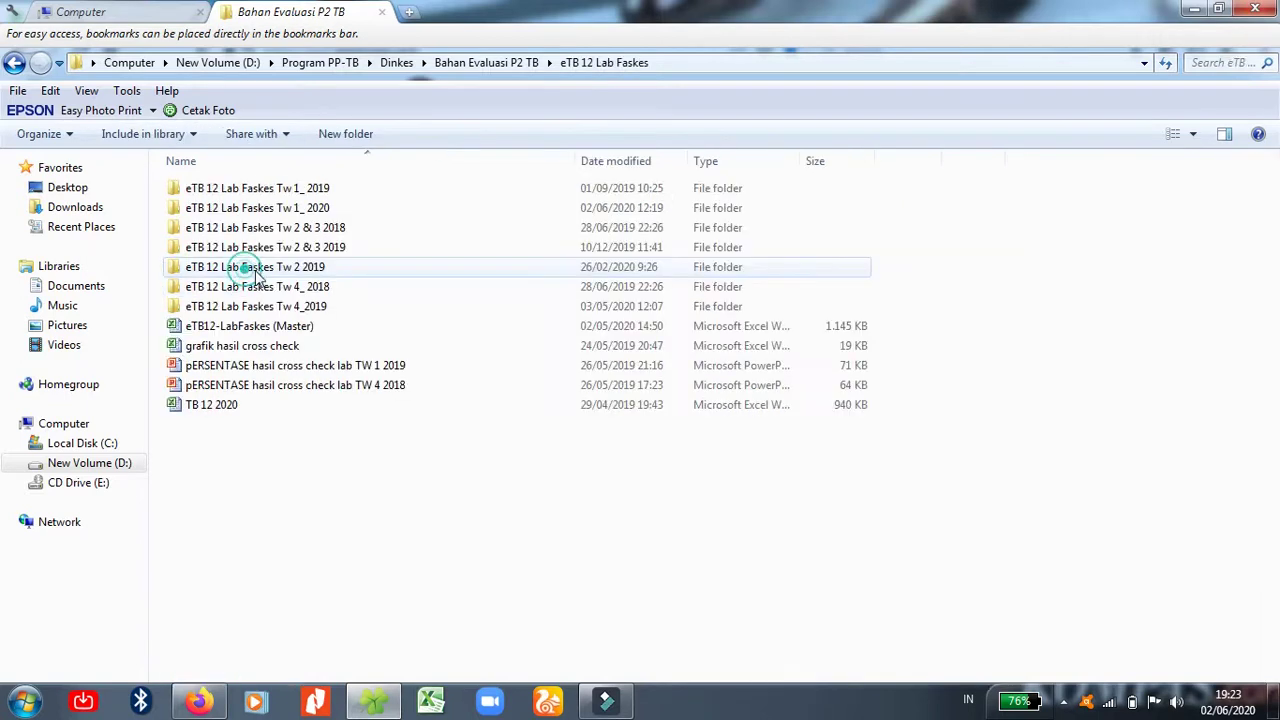
# Step: Try to paste the copied master workbook into the eTB 12 Lab Faskes folder
pyautogui.rightClick(307, 481)
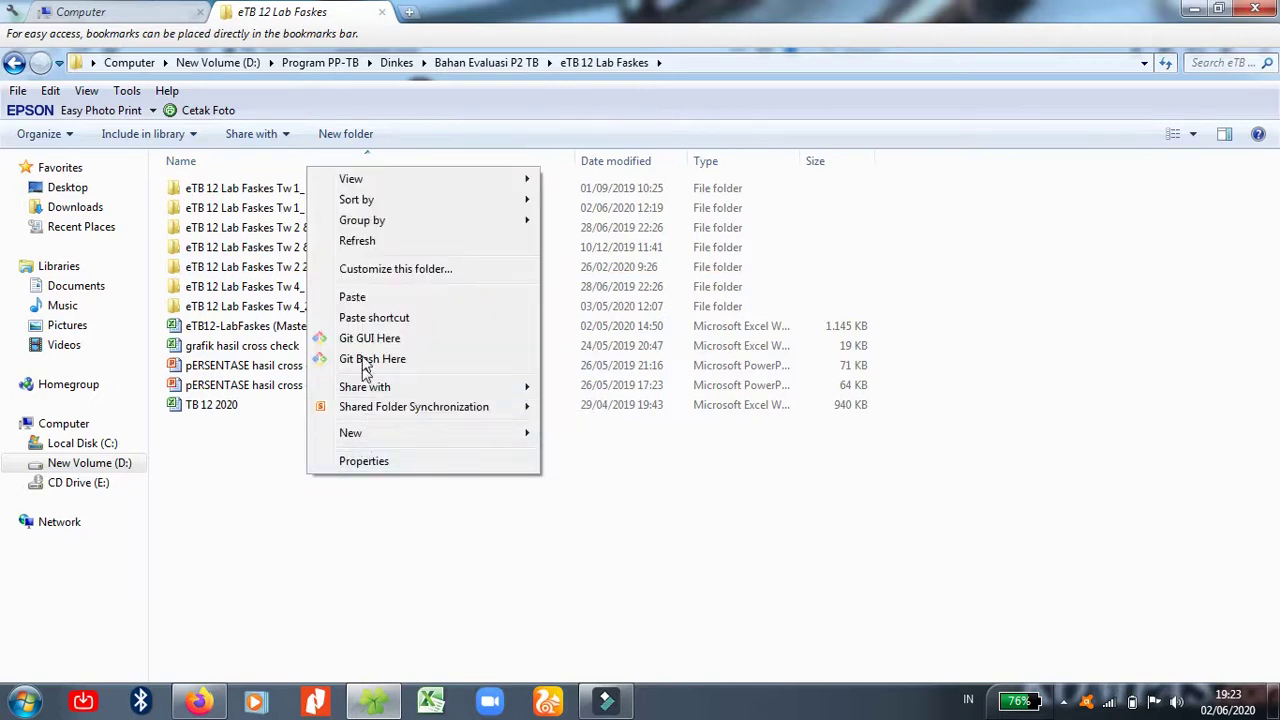
pyautogui.click(352, 297)
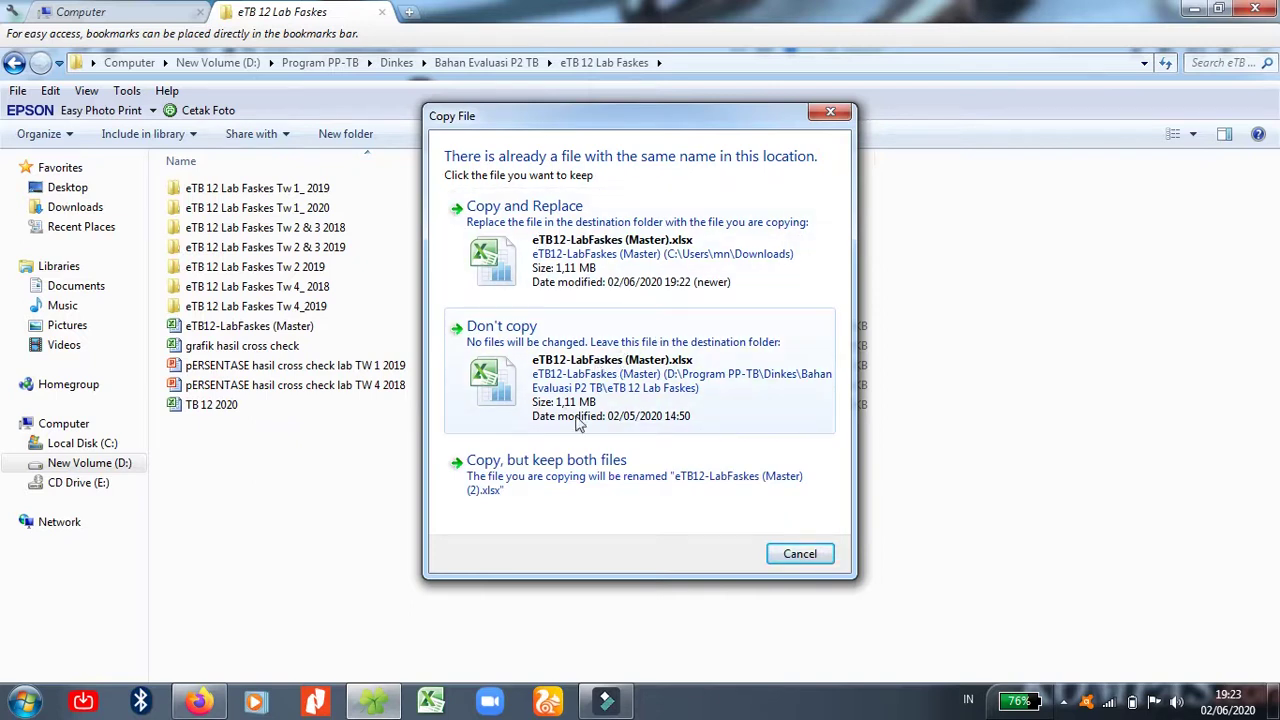
pyautogui.click(800, 555)
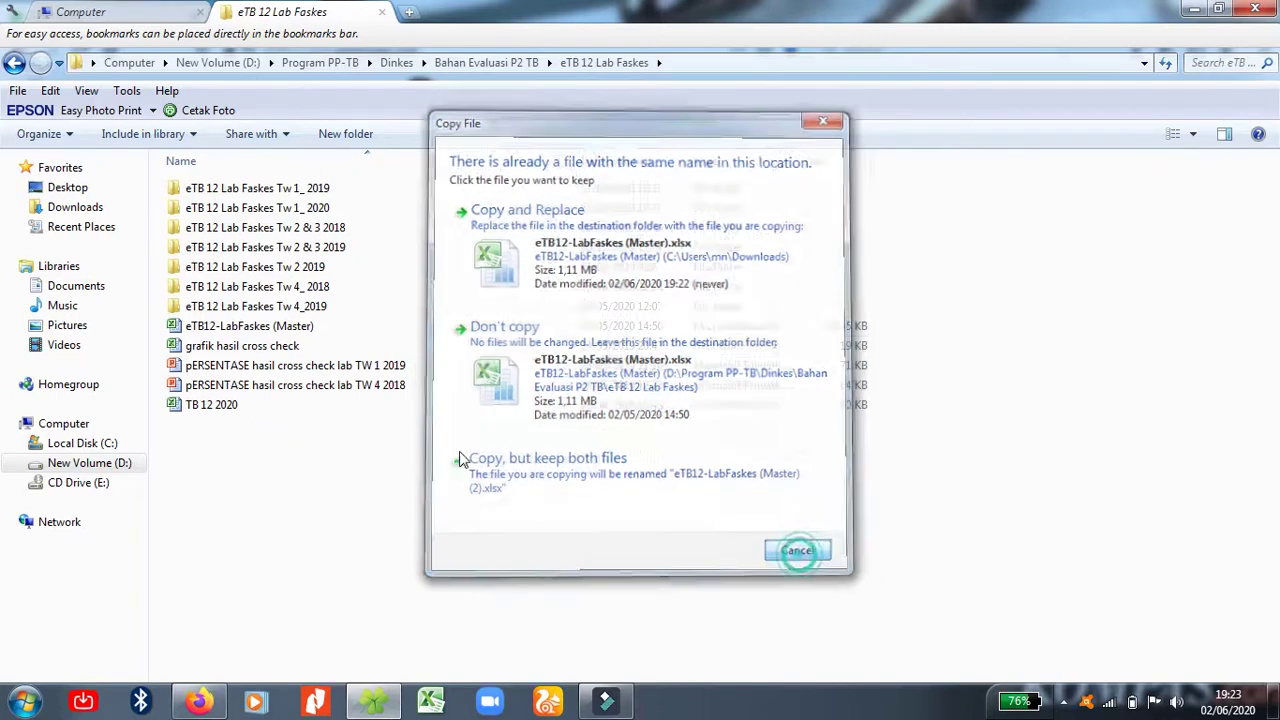
# Step: Open the eTB12-LabFaskes (Master) workbook from the eTB 12 Lab Faskes folder in Excel
pyautogui.click(296, 328)
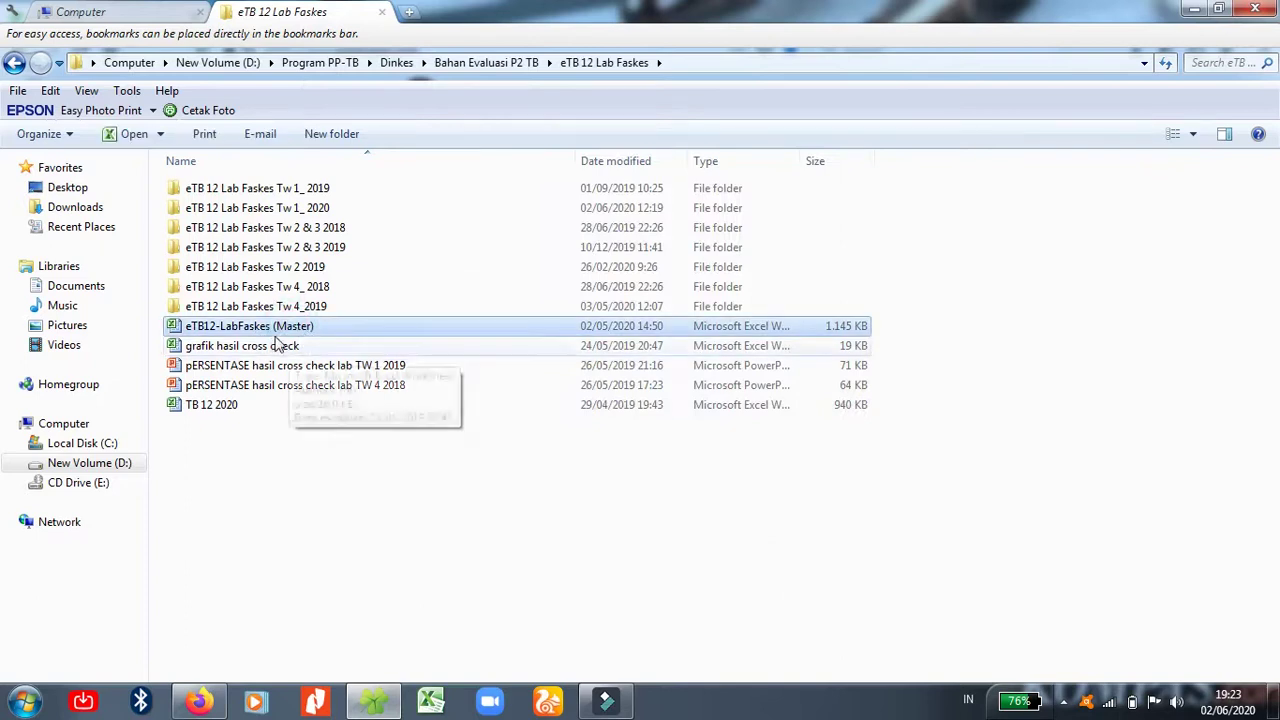
pyautogui.click(412, 490)
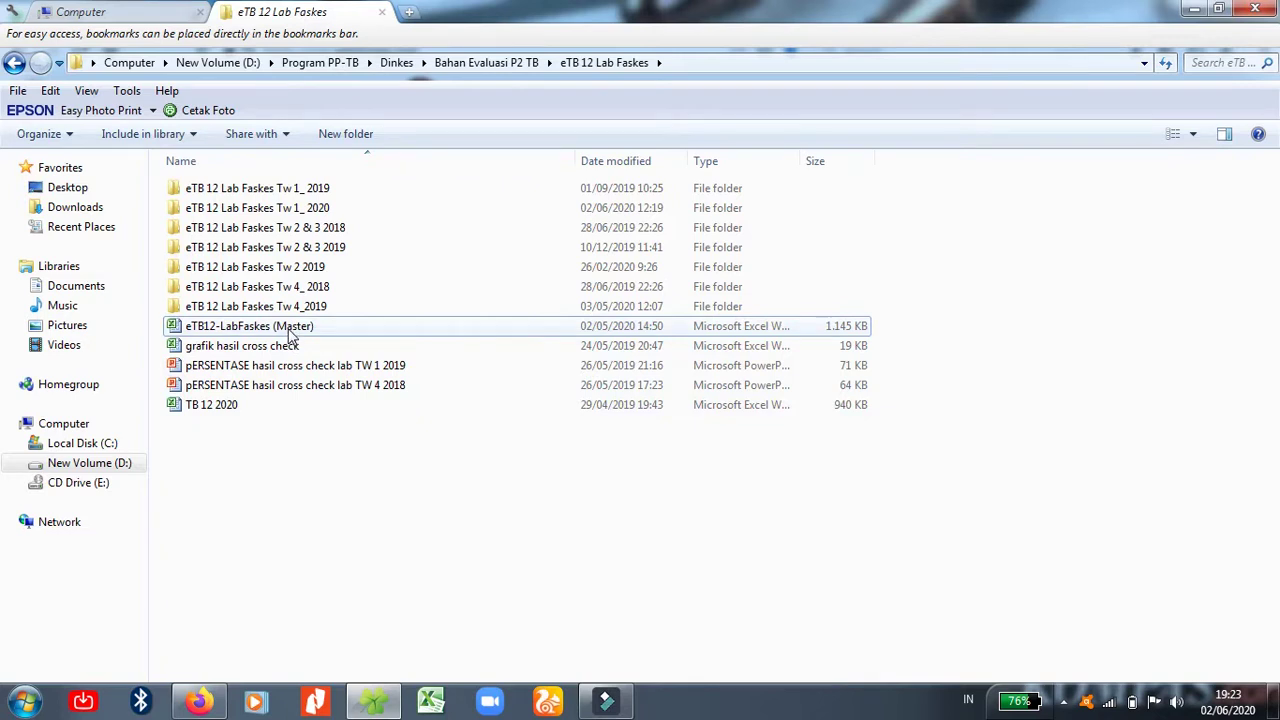
pyautogui.doubleClick(258, 333)
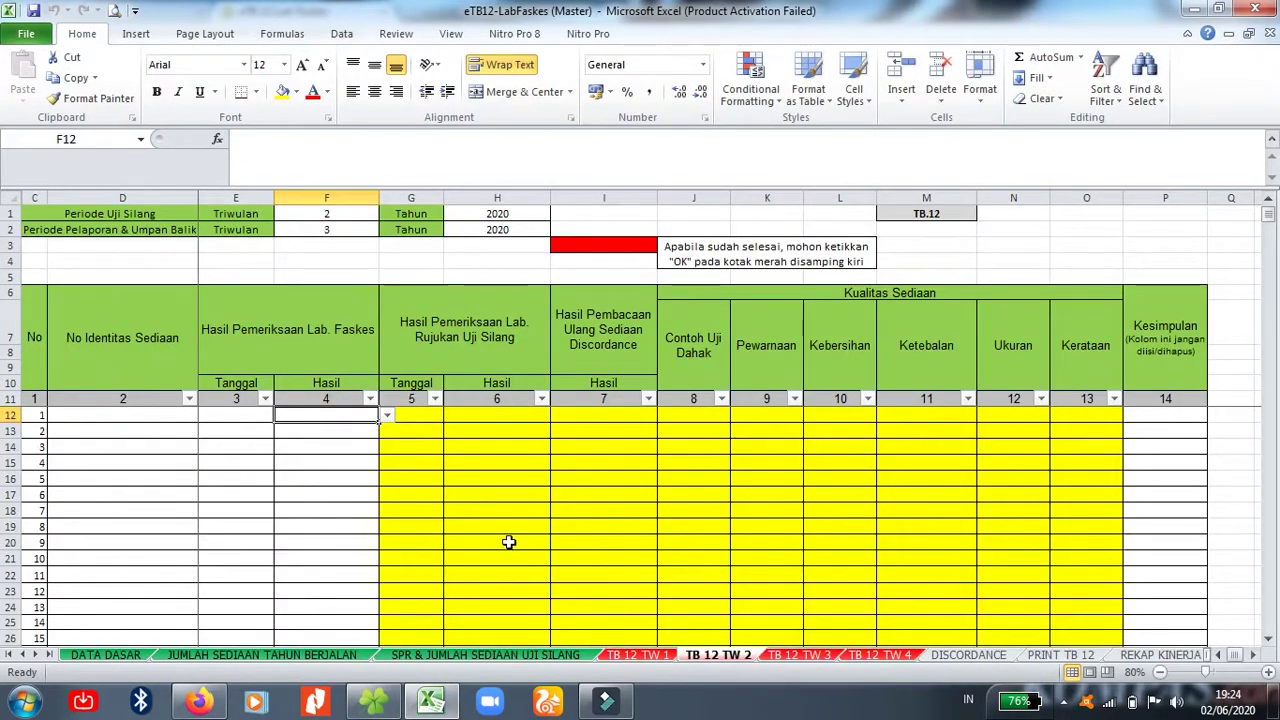
pyautogui.click(818, 527)
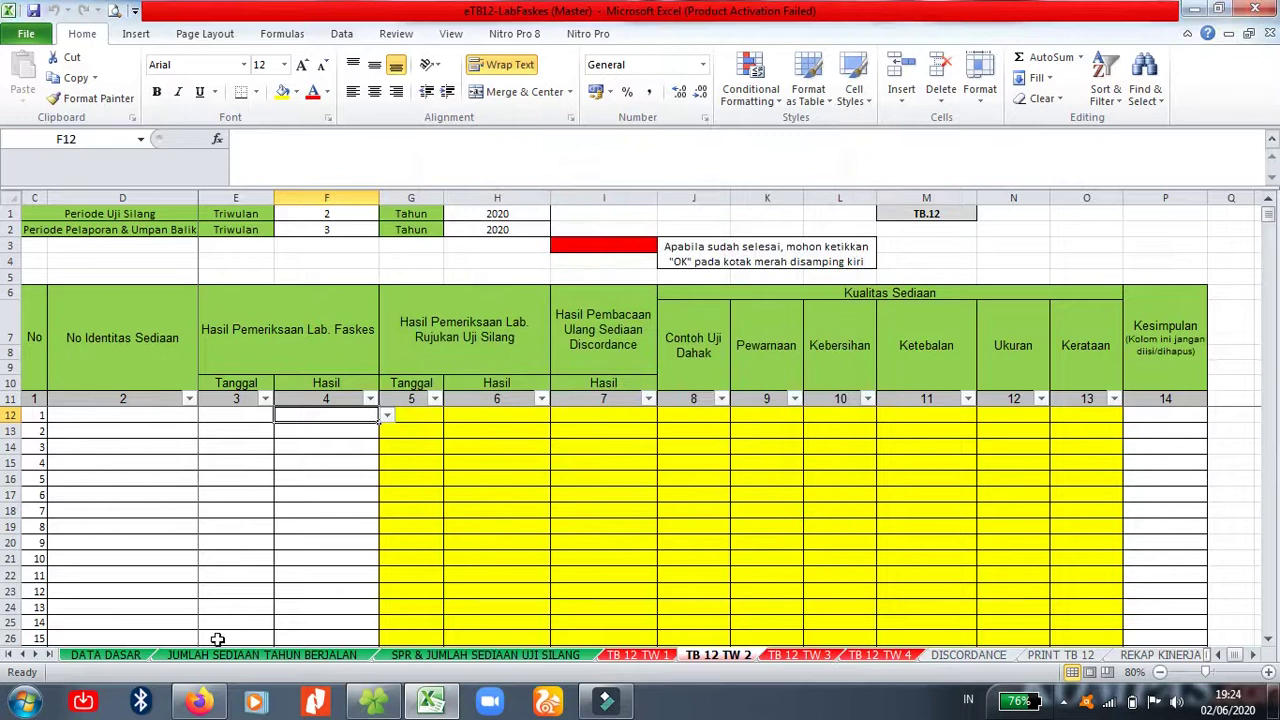
# Step: Review the DATA DASAR, JUMLAH SEDIAAN TAHUN BERJALAN, SPR & JUMLAH SEDIAAN UJI SILANG and TB 12 TW 1 sheets, and DATA DASAR's lab details
pyautogui.click(108, 655)
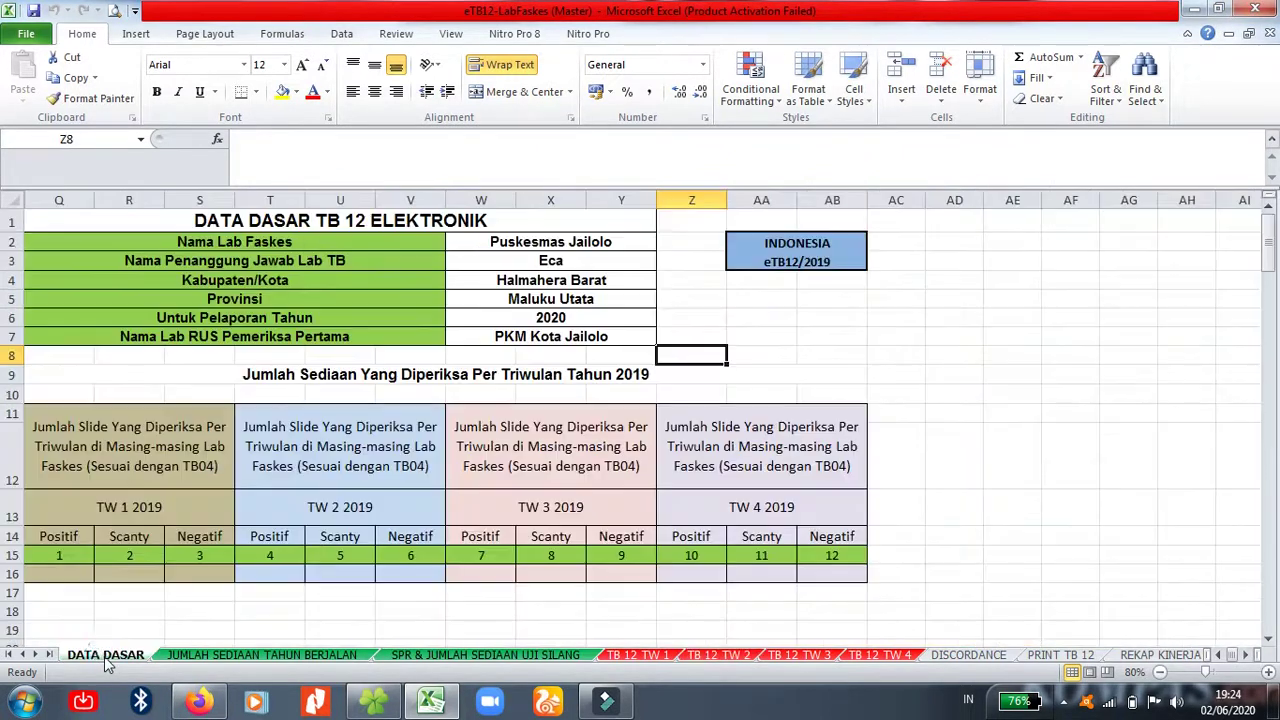
pyautogui.click(230, 656)
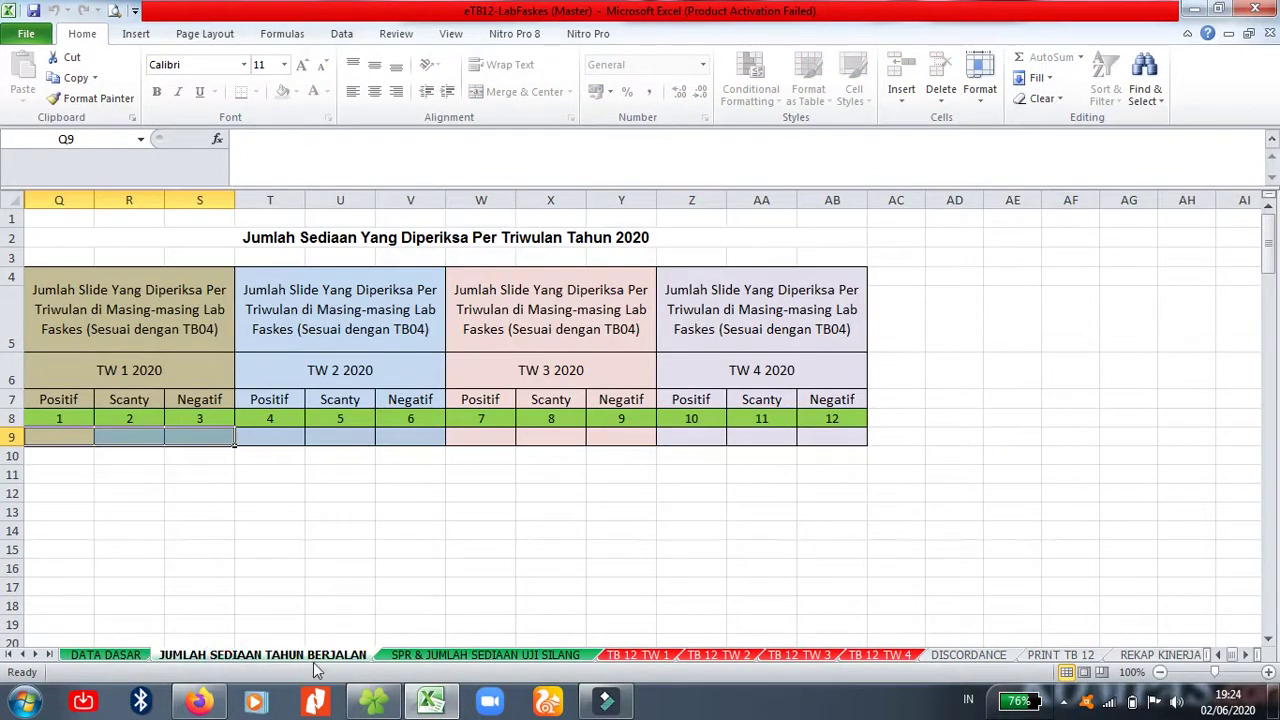
pyautogui.click(449, 657)
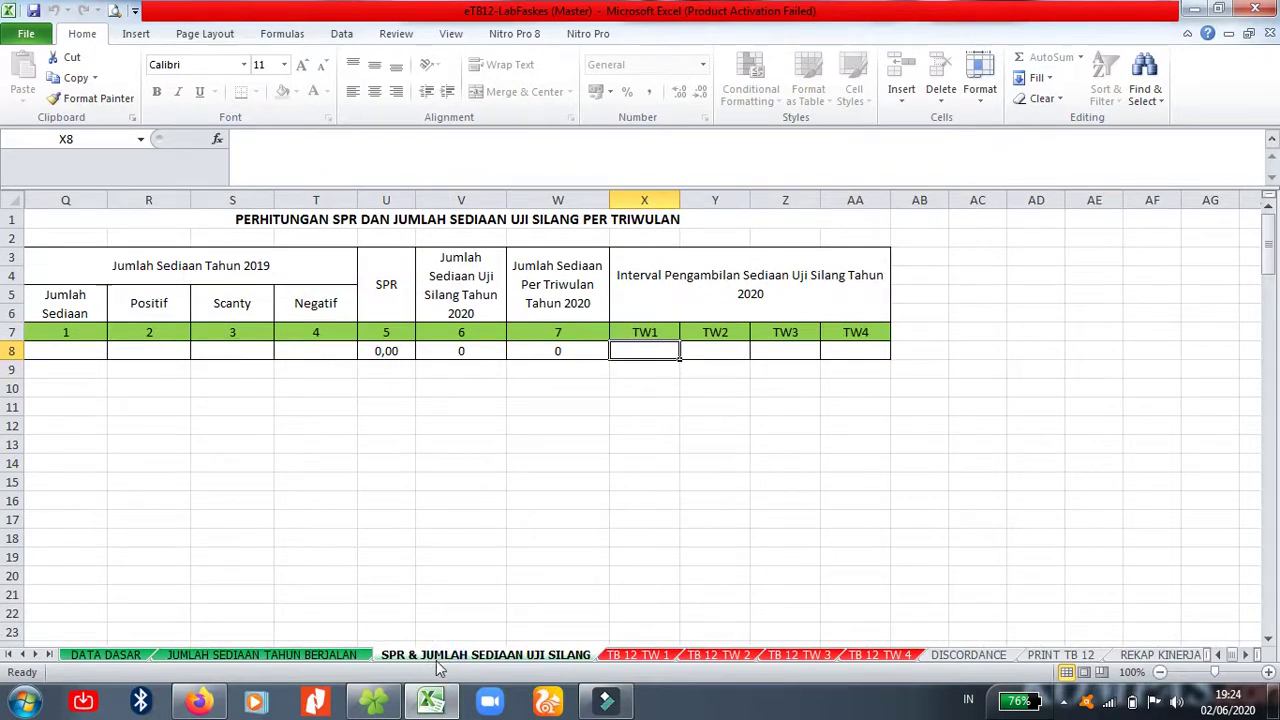
pyautogui.click(655, 656)
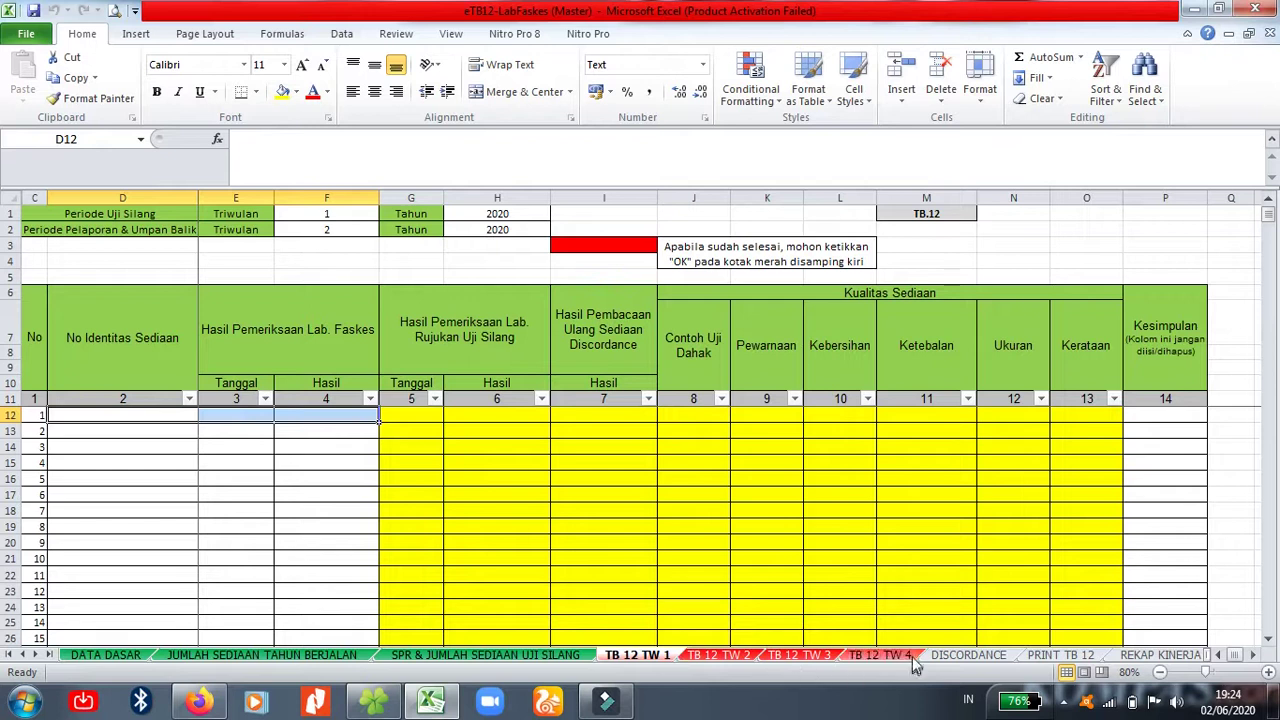
pyautogui.click(106, 656)
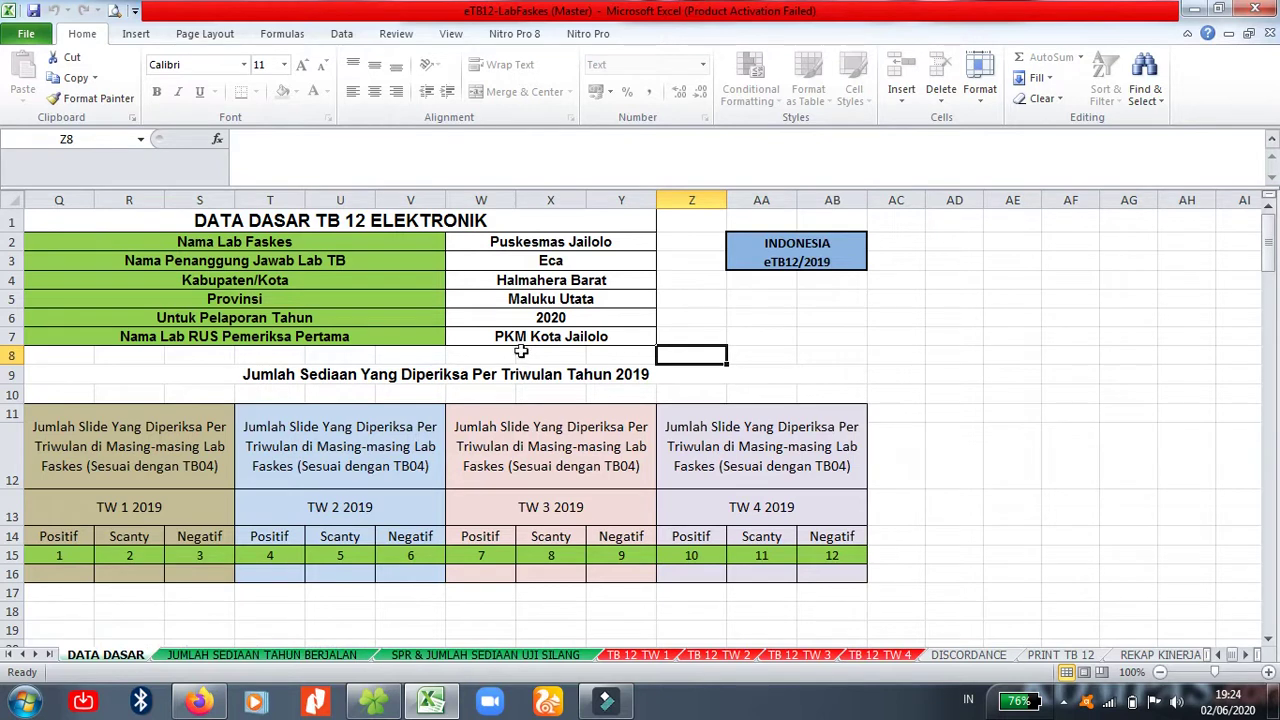
pyautogui.click(553, 246)
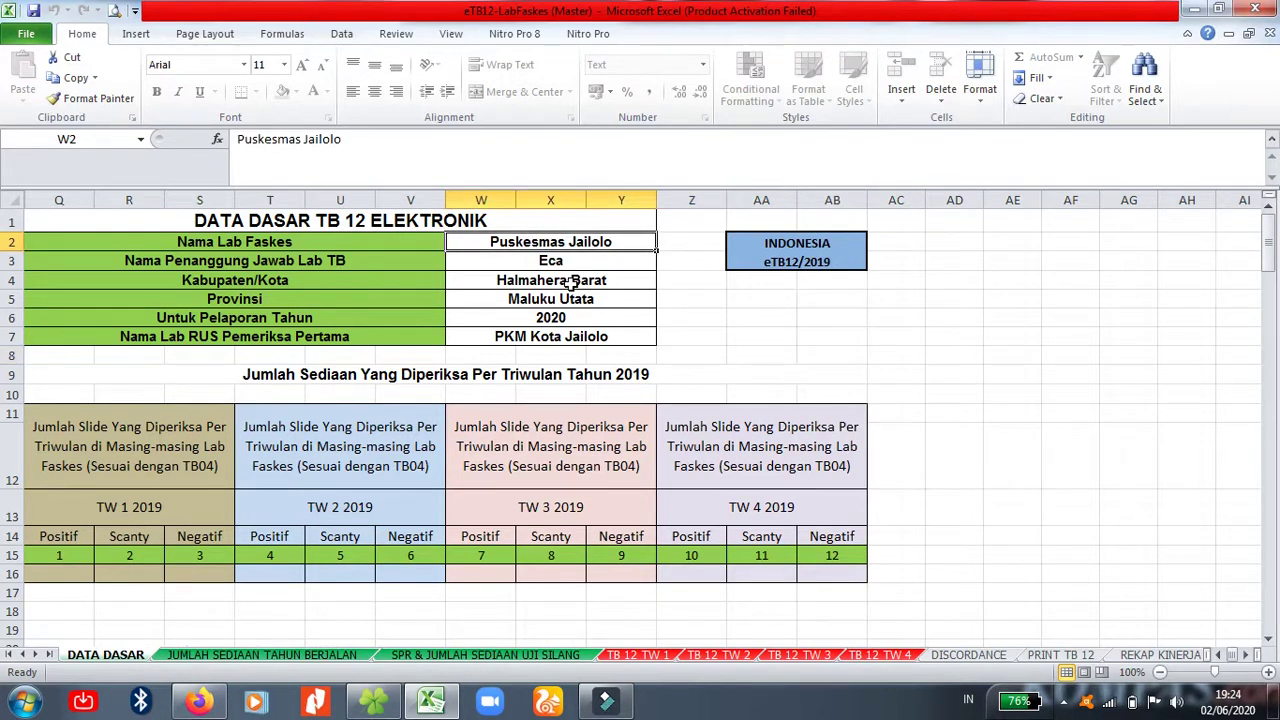
pyautogui.click(584, 320)
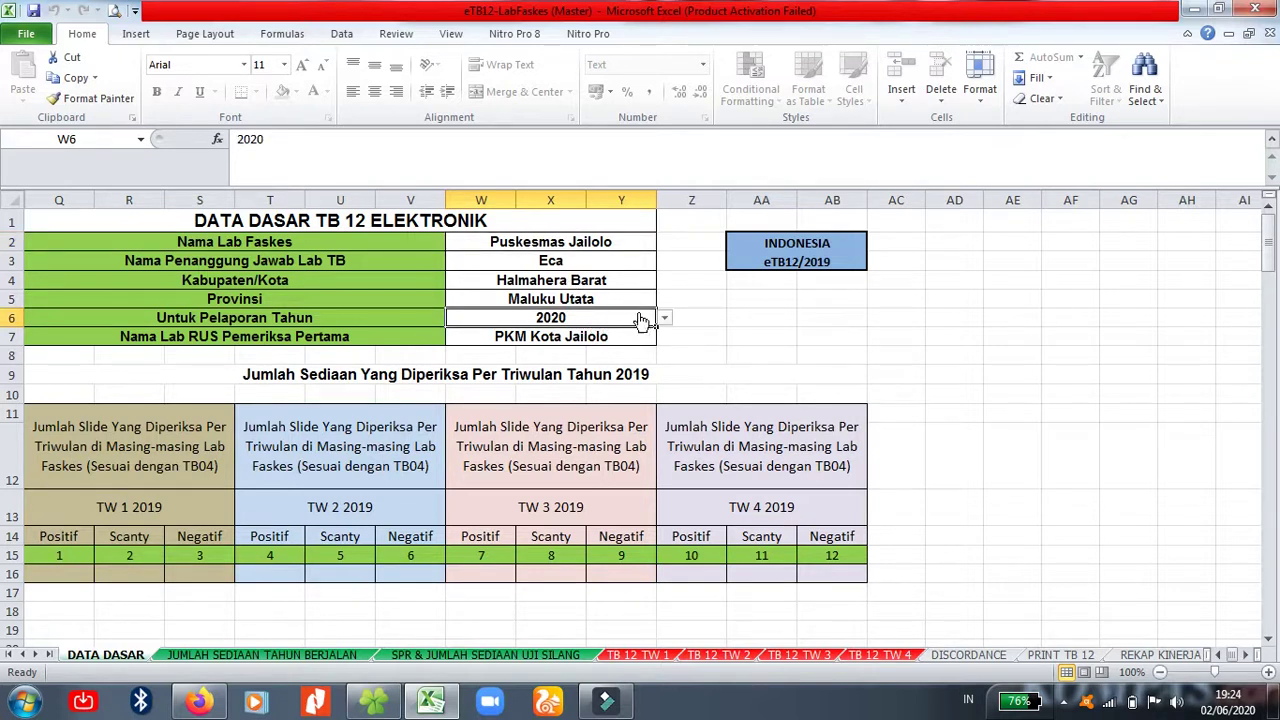
pyautogui.click(603, 243)
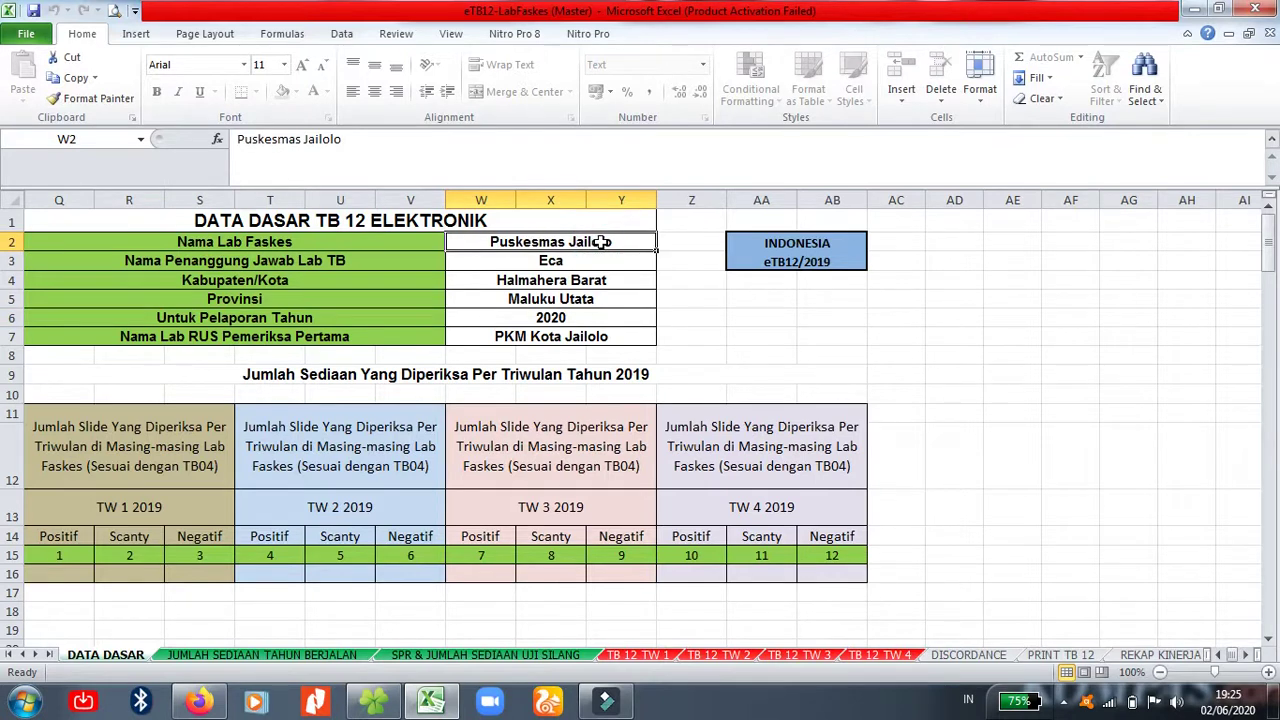
# Step: Change Nama Lab Faskes on the DATA DASAR sheet to Puskesmas Bobaneigo
pyautogui.click(582, 262)
pyautogui.click(572, 242)
pyautogui.doubleClick(620, 243)
pyautogui.press('BackSpace')
pyautogui.press('BackSpace')
pyautogui.press('BackSpace')
pyautogui.press('BackSpace')
pyautogui.press('BackSpace')
pyautogui.press('BackSpace')
pyautogui.press('BackSpace')
pyautogui.press('BackSpace')
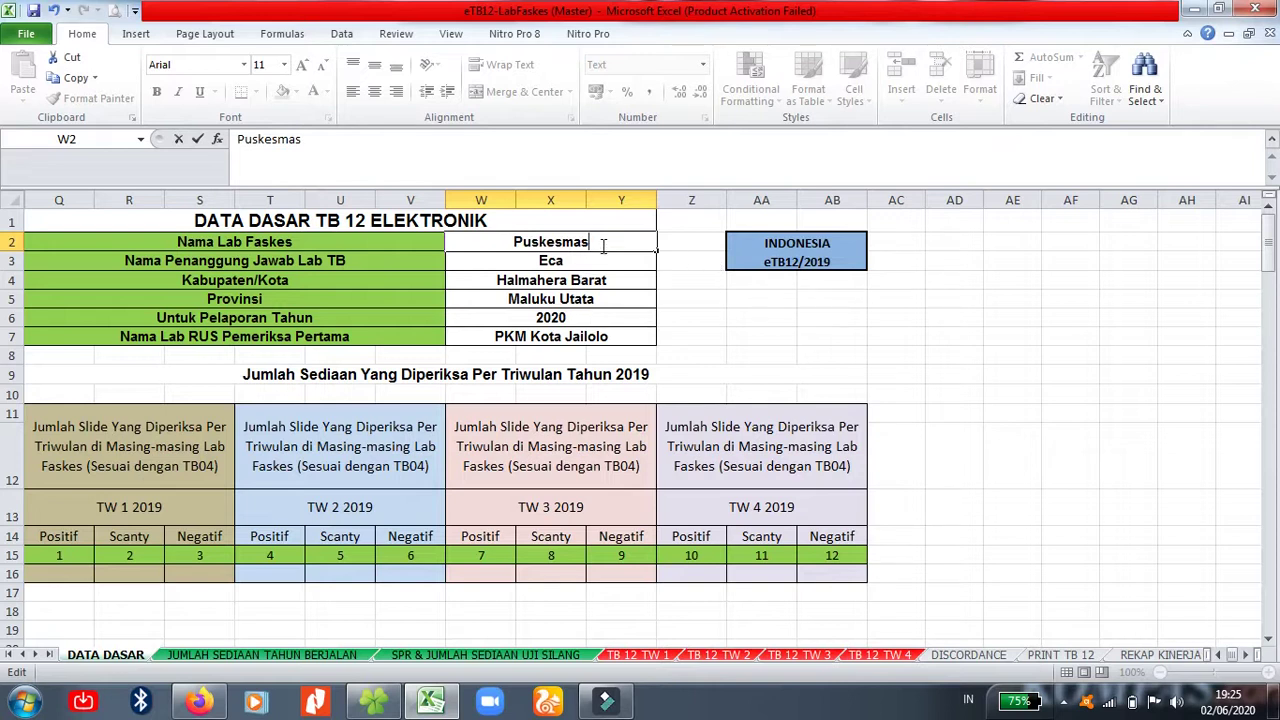
pyautogui.write('Bobaneigo')
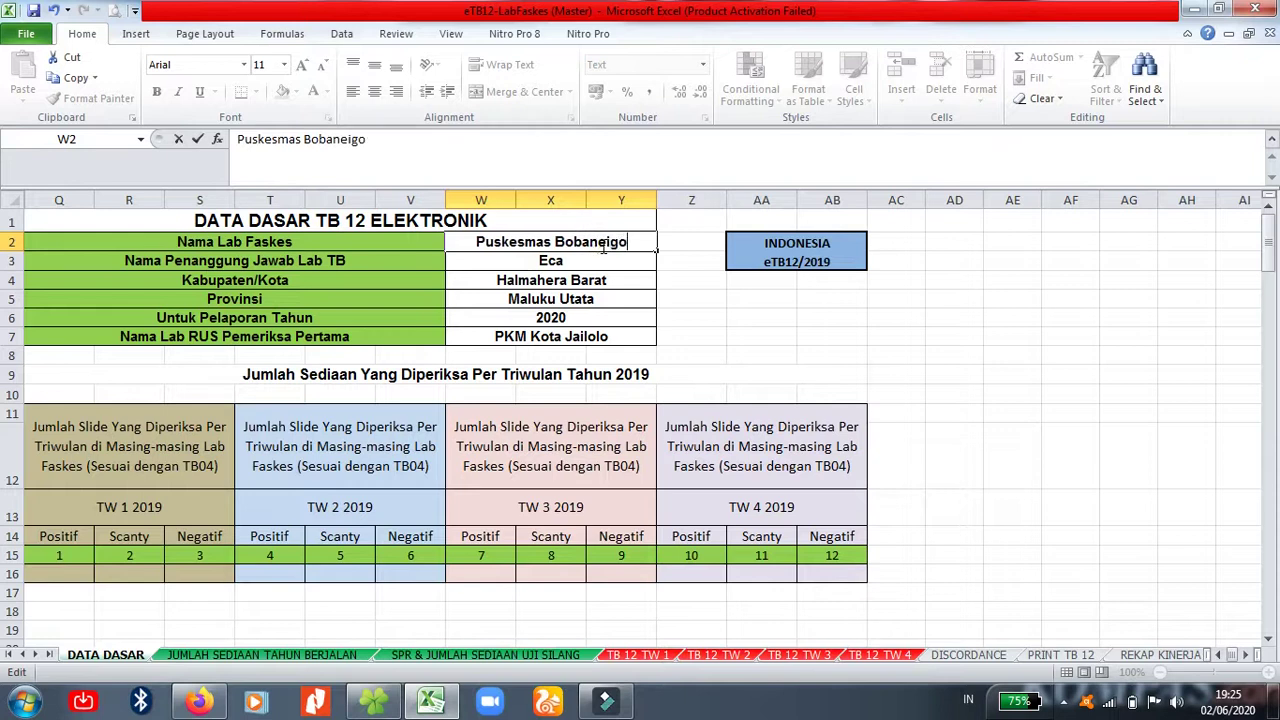
# Step: Replace the Nama Penanggung Jawab Lab TB entry with the name of the new person in charge
pyautogui.click(580, 262)
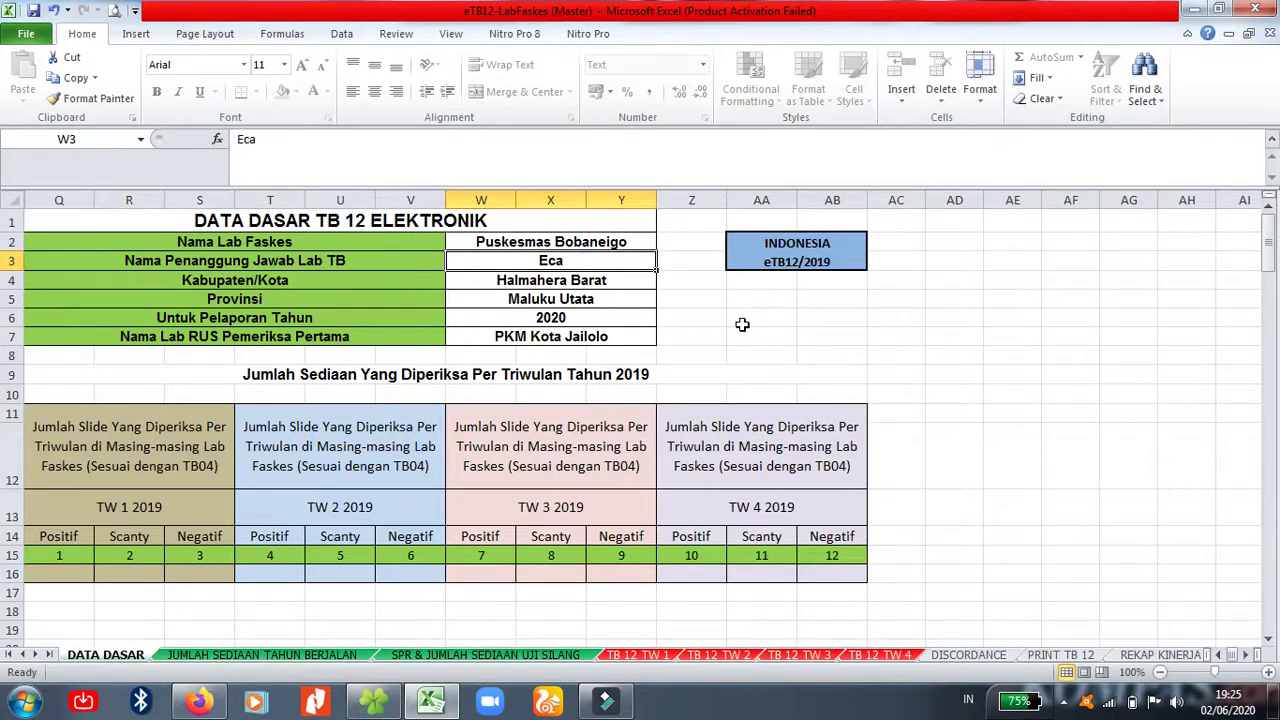
pyautogui.doubleClick(537, 261)
pyautogui.press('BackSpace')
pyautogui.press('BackSpace')
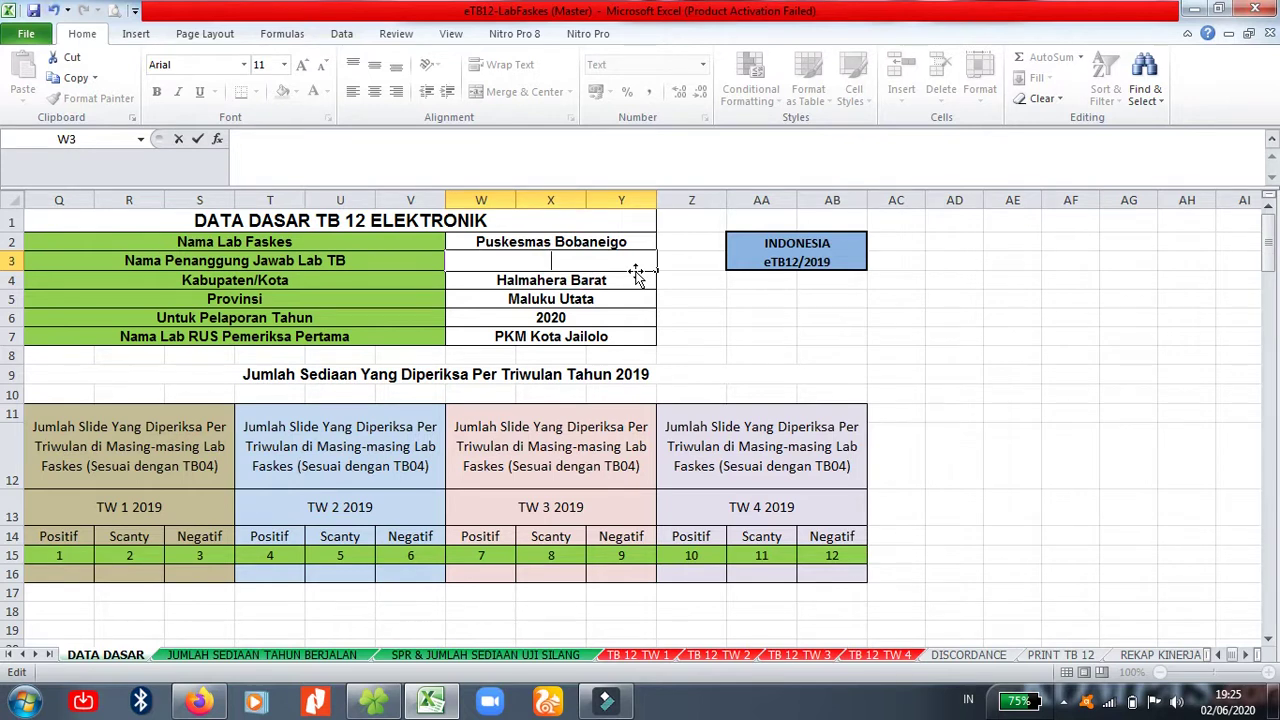
pyautogui.write('Masitah')
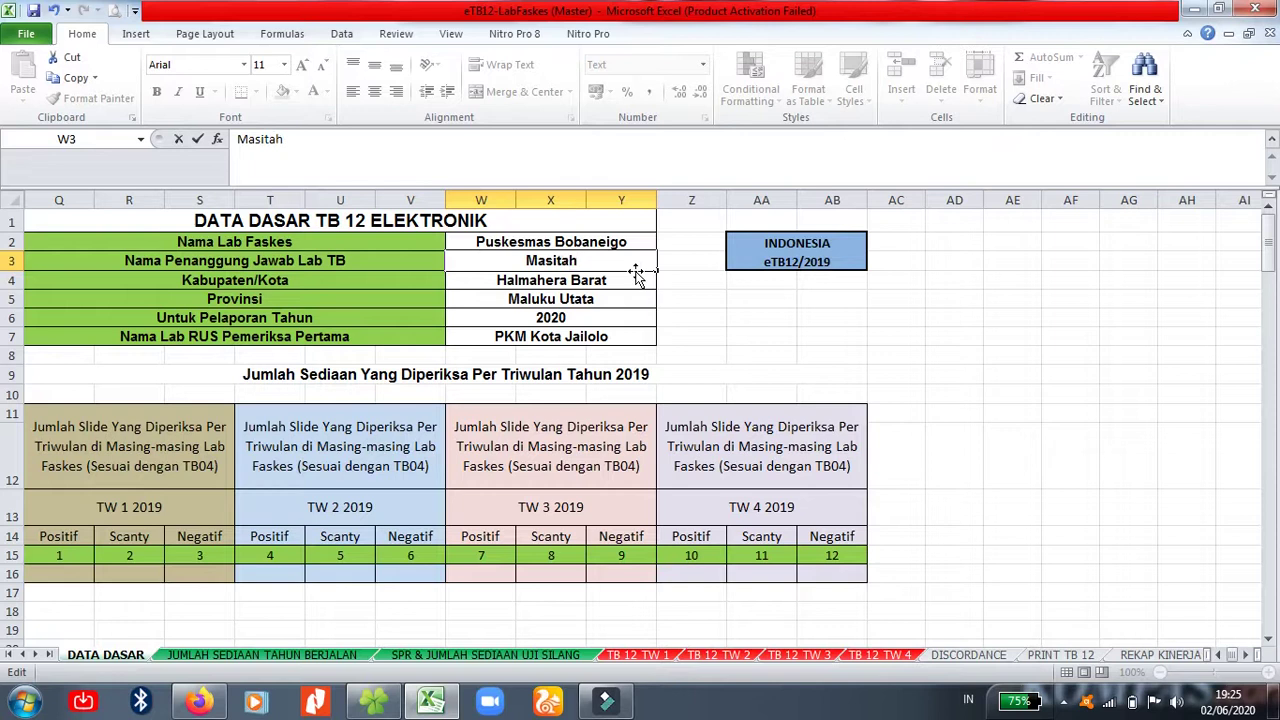
pyautogui.click(540, 281)
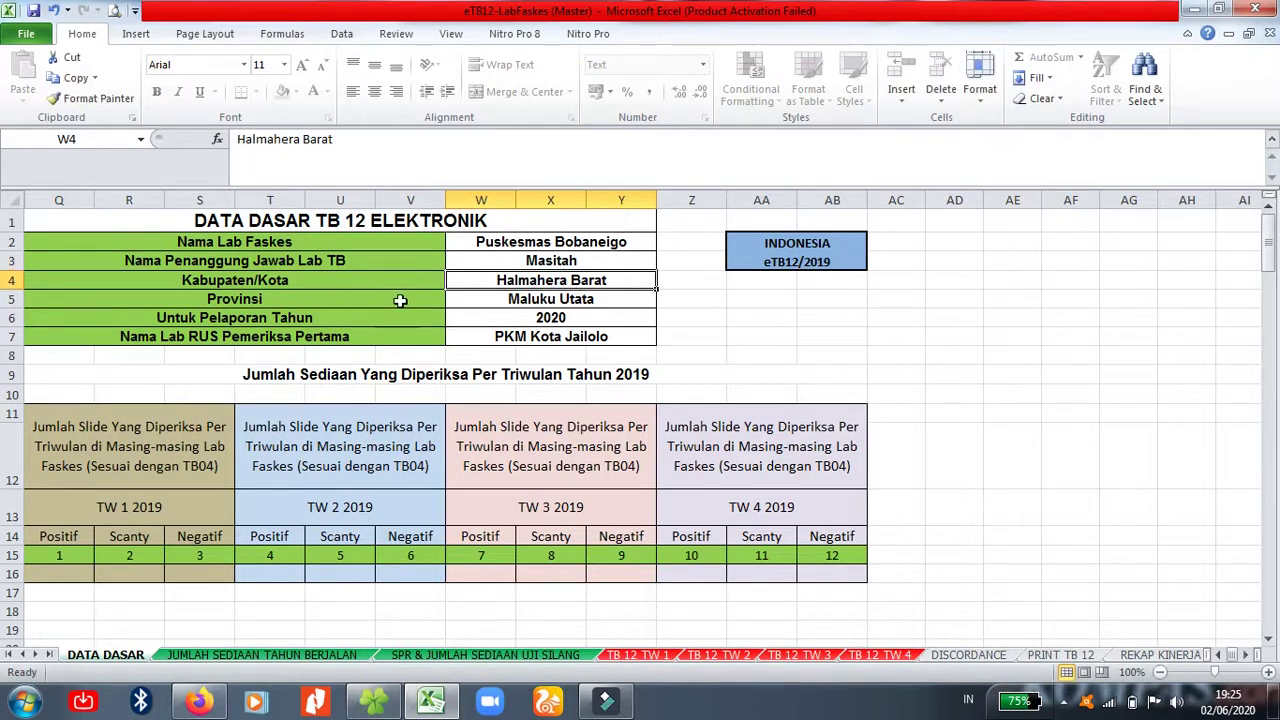
# Step: Set Untuk Pelaporan Tahun on the DATA DASAR sheet to 2019
pyautogui.click(507, 305)
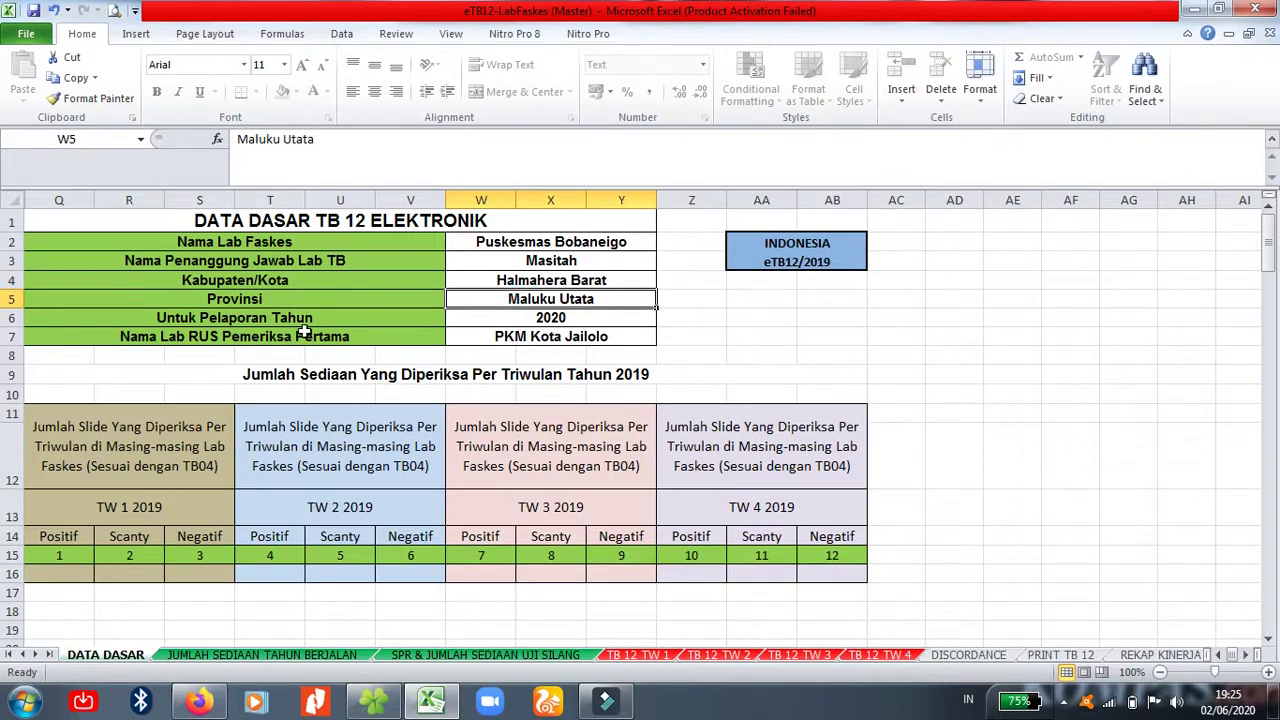
pyautogui.click(556, 317)
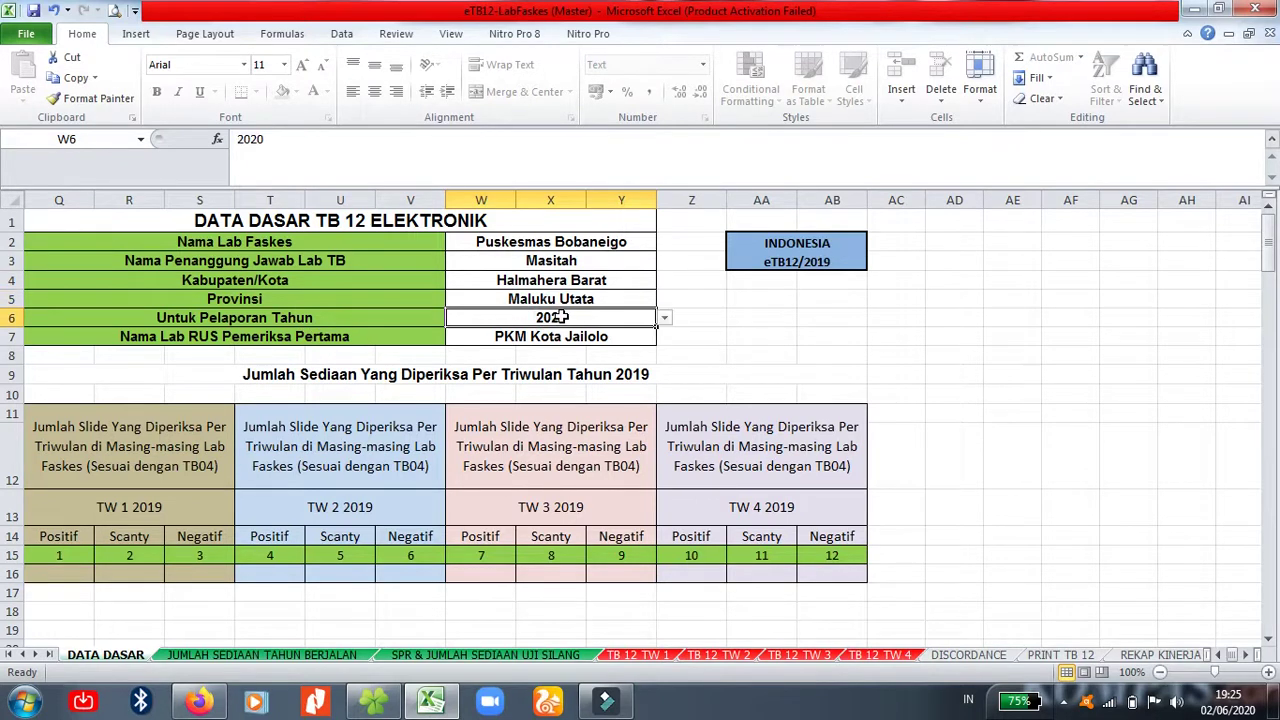
pyautogui.click(665, 320)
pyautogui.click(665, 320)
pyautogui.click(665, 320)
pyautogui.moveTo(664, 379); pyautogui.dragTo(662, 333)
pyautogui.click(663, 320)
pyautogui.click(665, 320)
pyautogui.click(666, 378)
pyautogui.moveTo(665, 365); pyautogui.dragTo(663, 343)
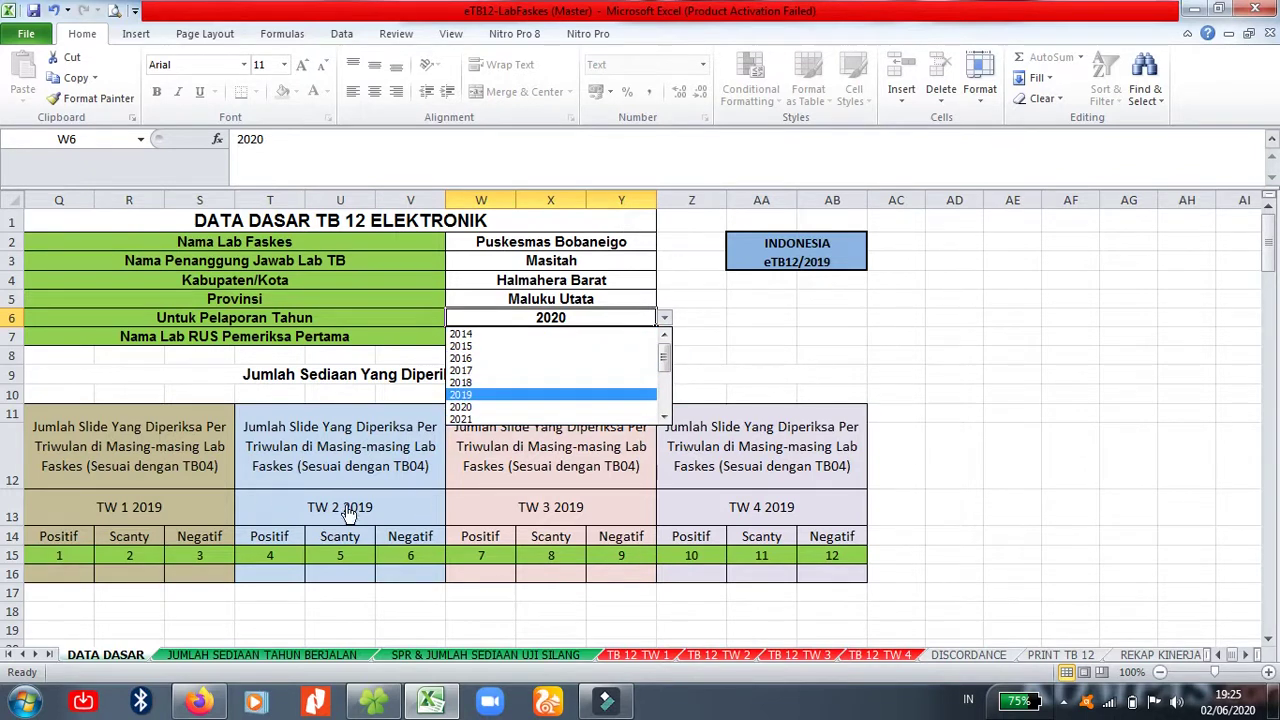
pyautogui.click(549, 395)
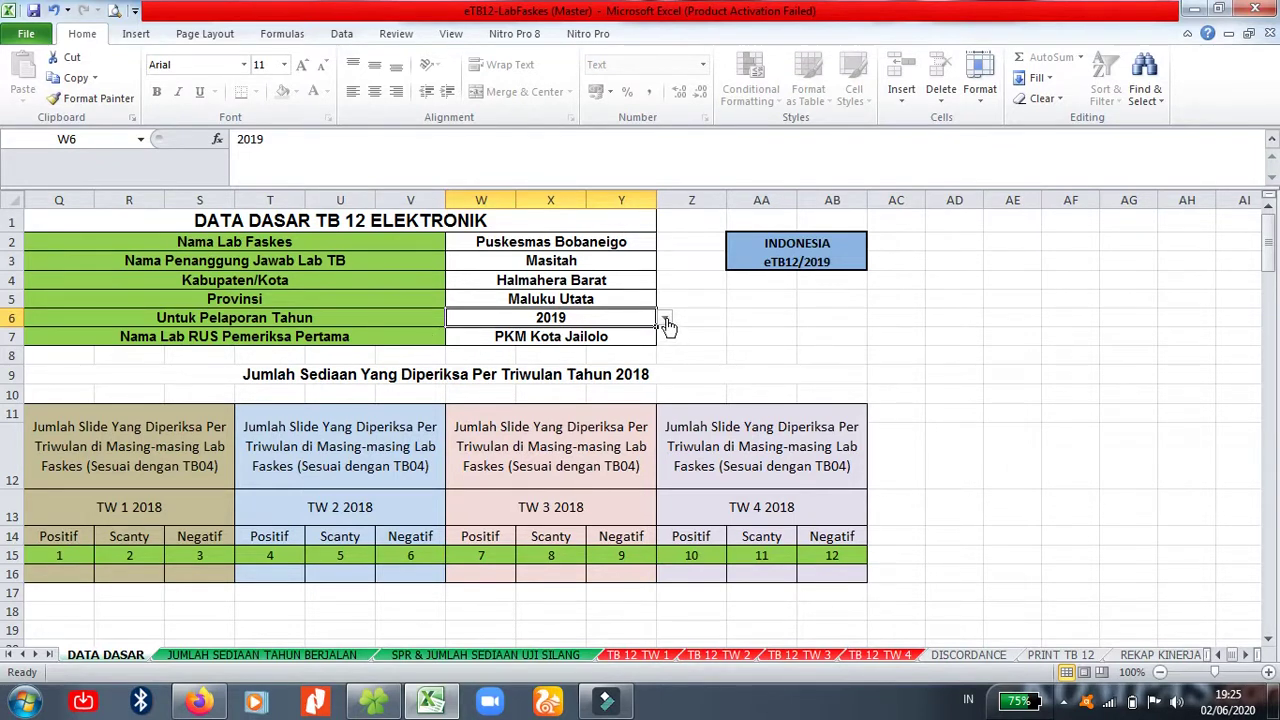
# Step: Set Untuk Pelaporan Tahun back to 2020
pyautogui.click(630, 336)
pyautogui.click(615, 321)
pyautogui.click(665, 320)
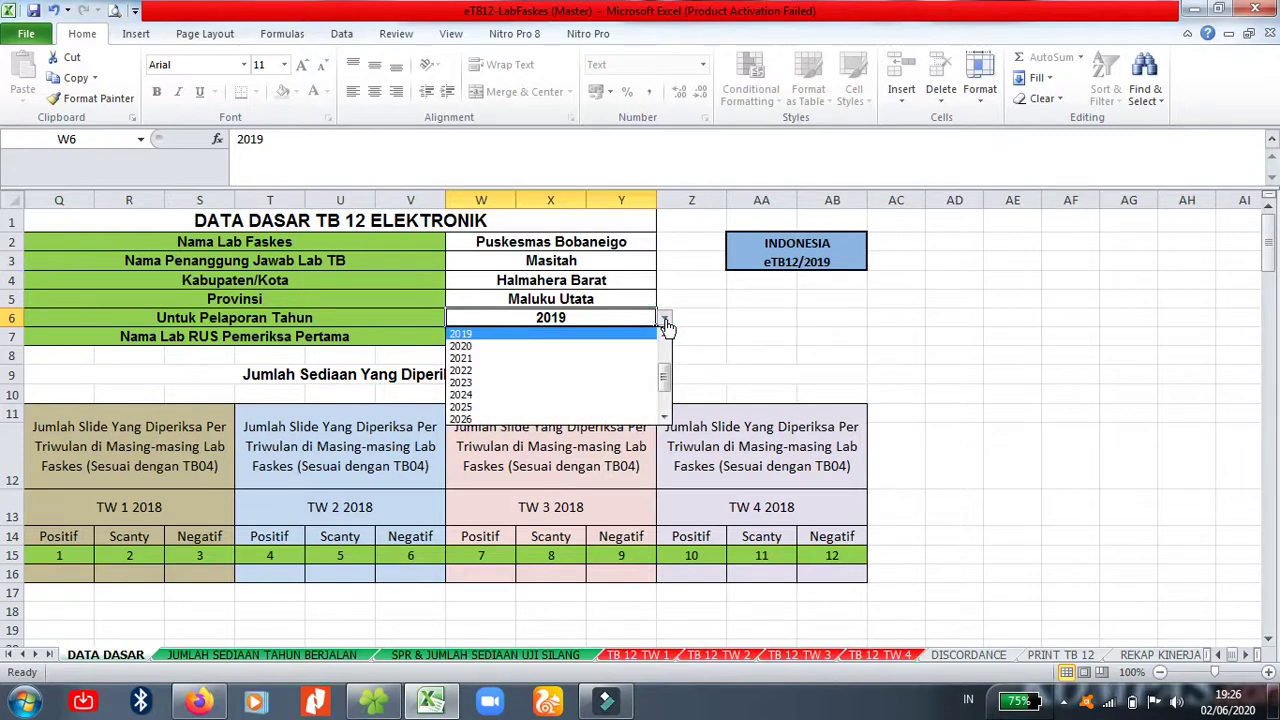
pyautogui.click(607, 348)
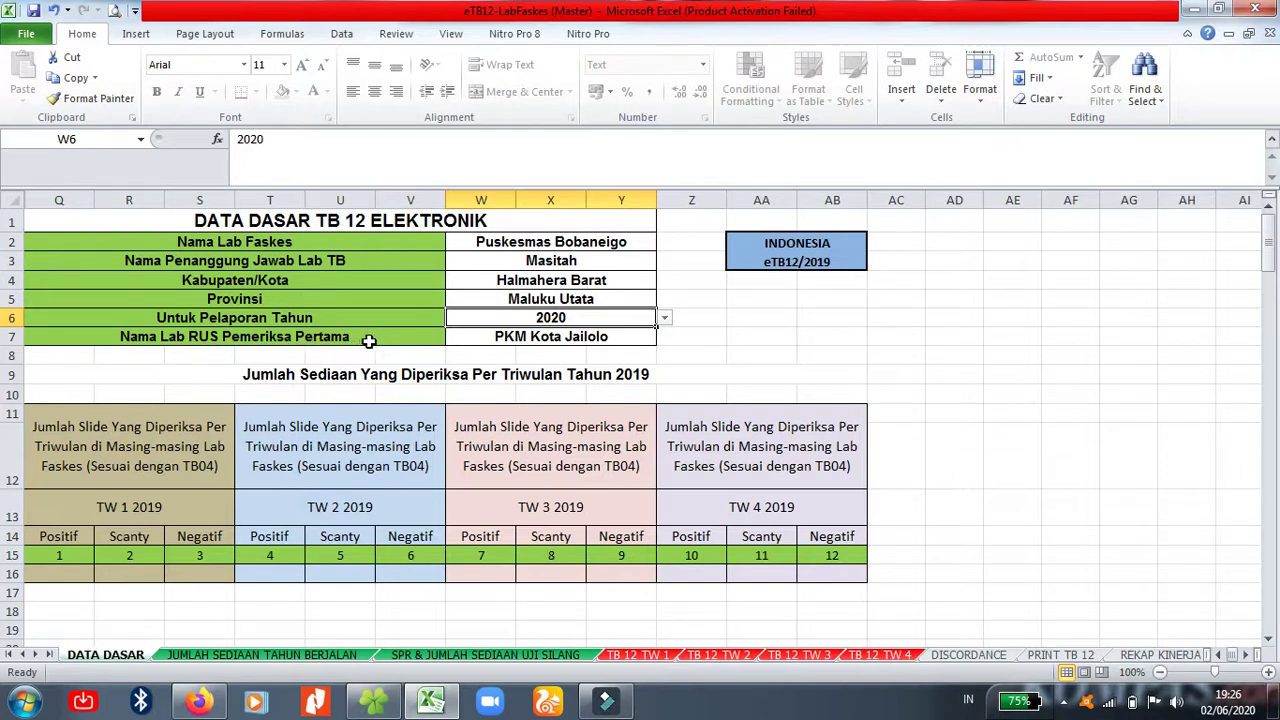
# Step: Check the Nama Lab RUS Pemeriksa Pertama entry, the reporting year and the TW 1 to TW 4 quarter headings
pyautogui.click(538, 341)
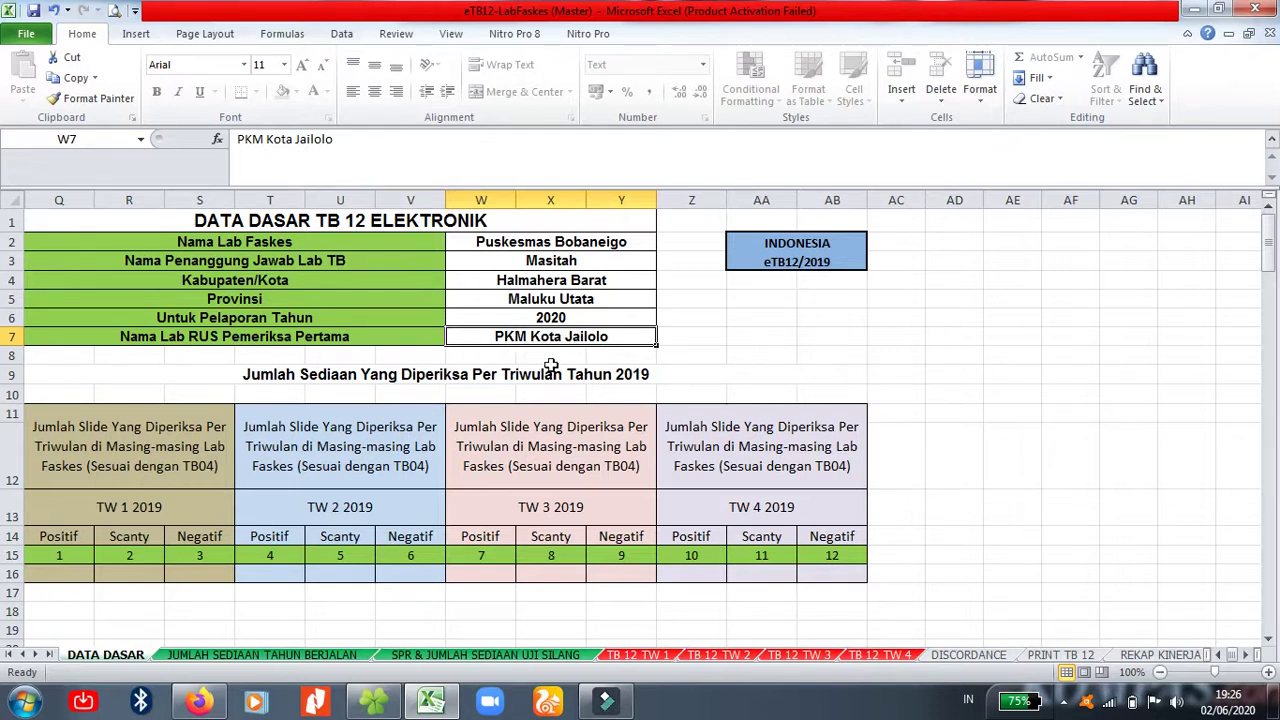
pyautogui.click(574, 318)
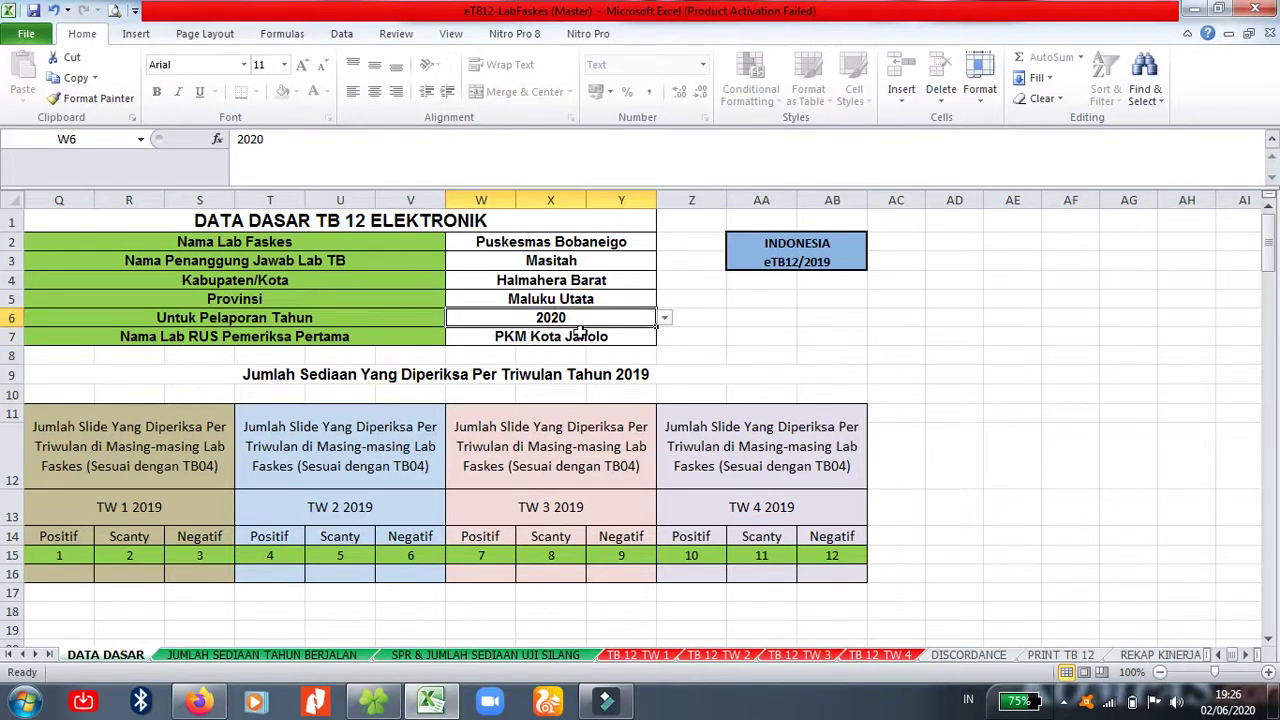
pyautogui.click(157, 503)
pyautogui.click(318, 508)
pyautogui.click(555, 505)
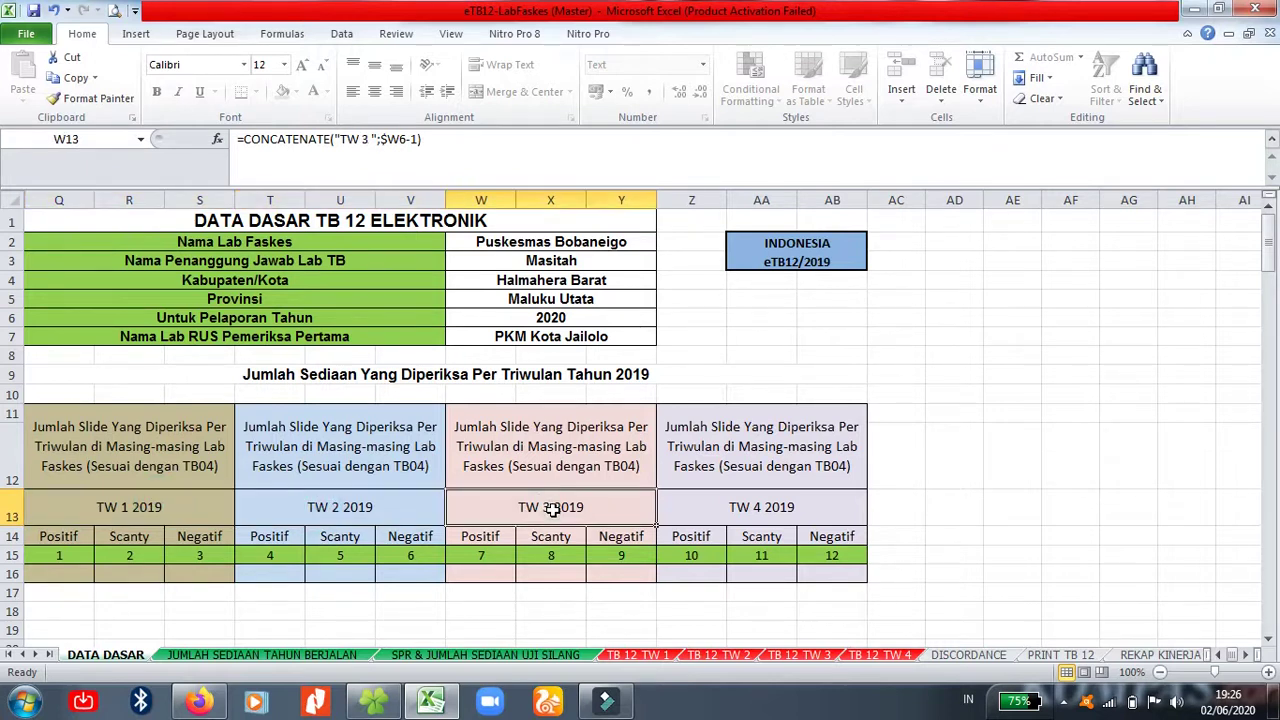
pyautogui.click(722, 505)
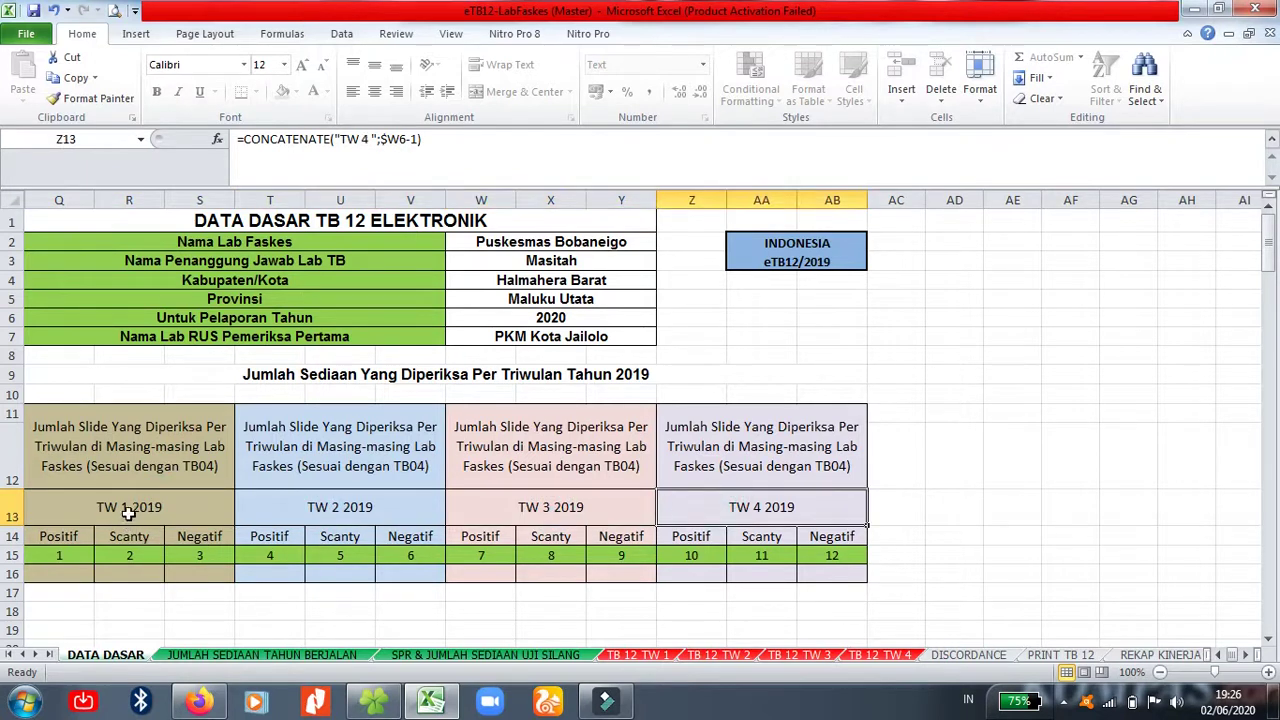
pyautogui.click(162, 507)
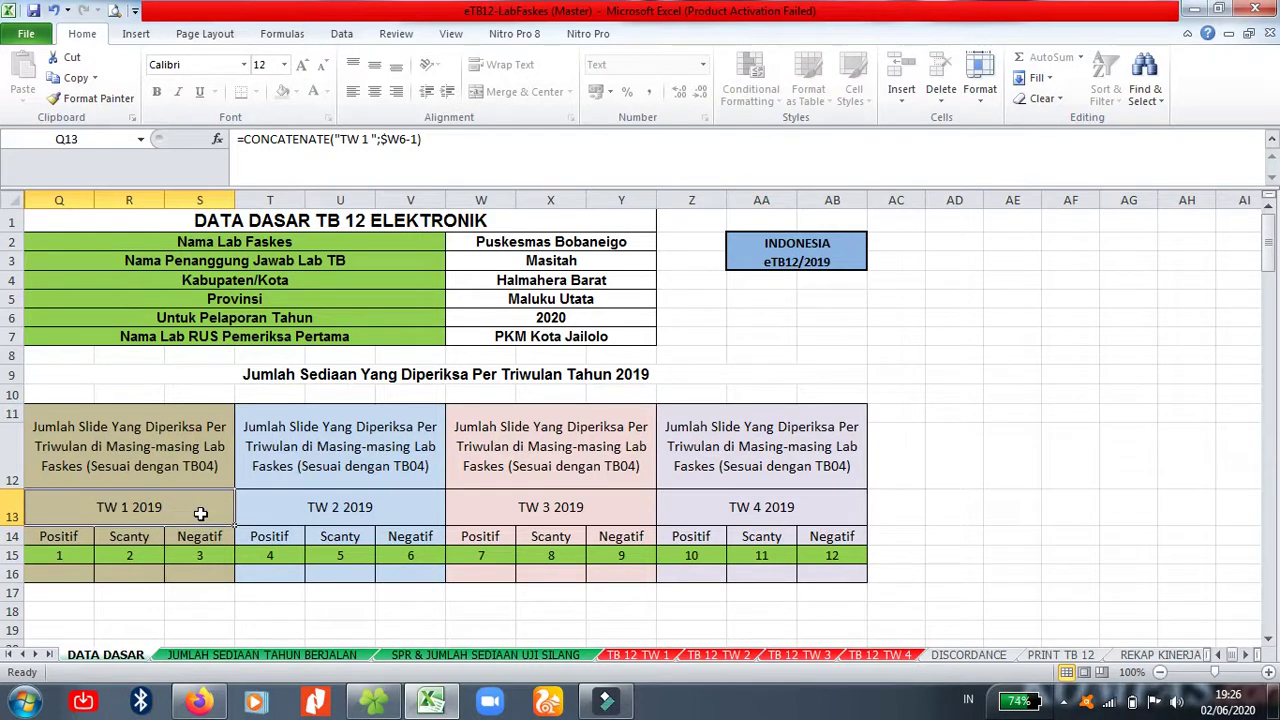
# Step: Switch the reporting year to 2019 and check the year in the TW 1 heading
pyautogui.click(620, 320)
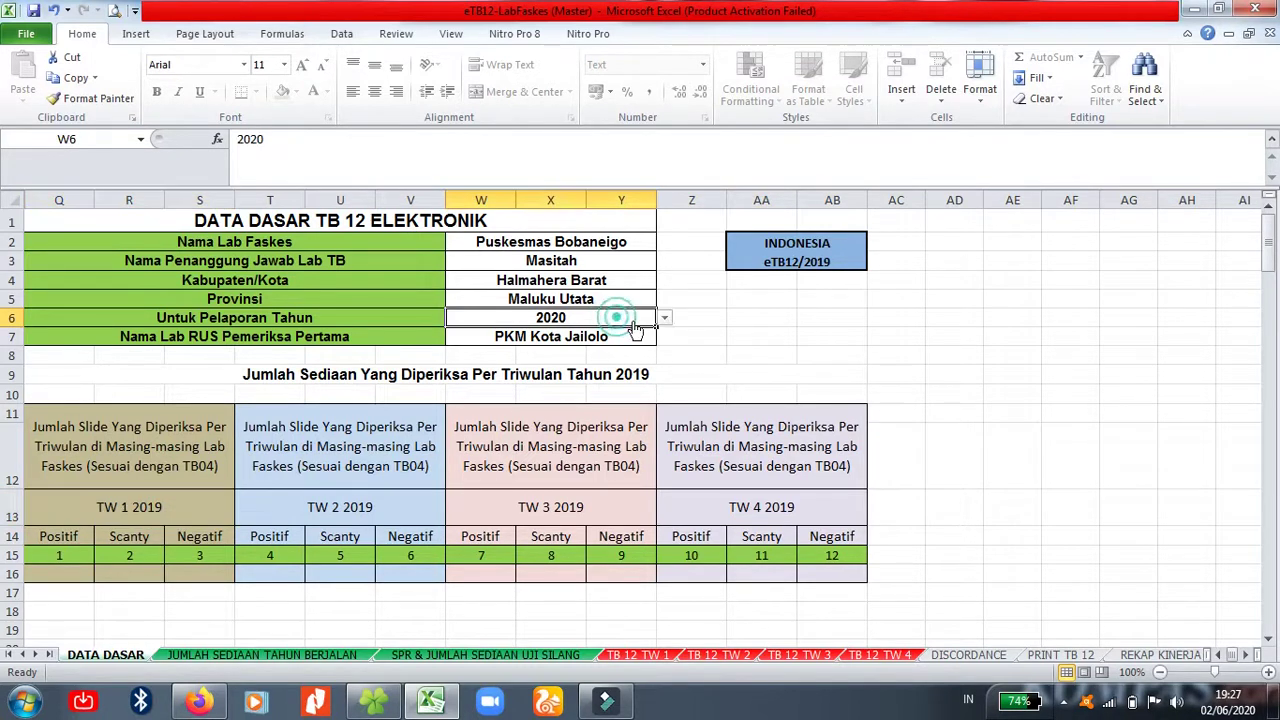
pyautogui.click(665, 320)
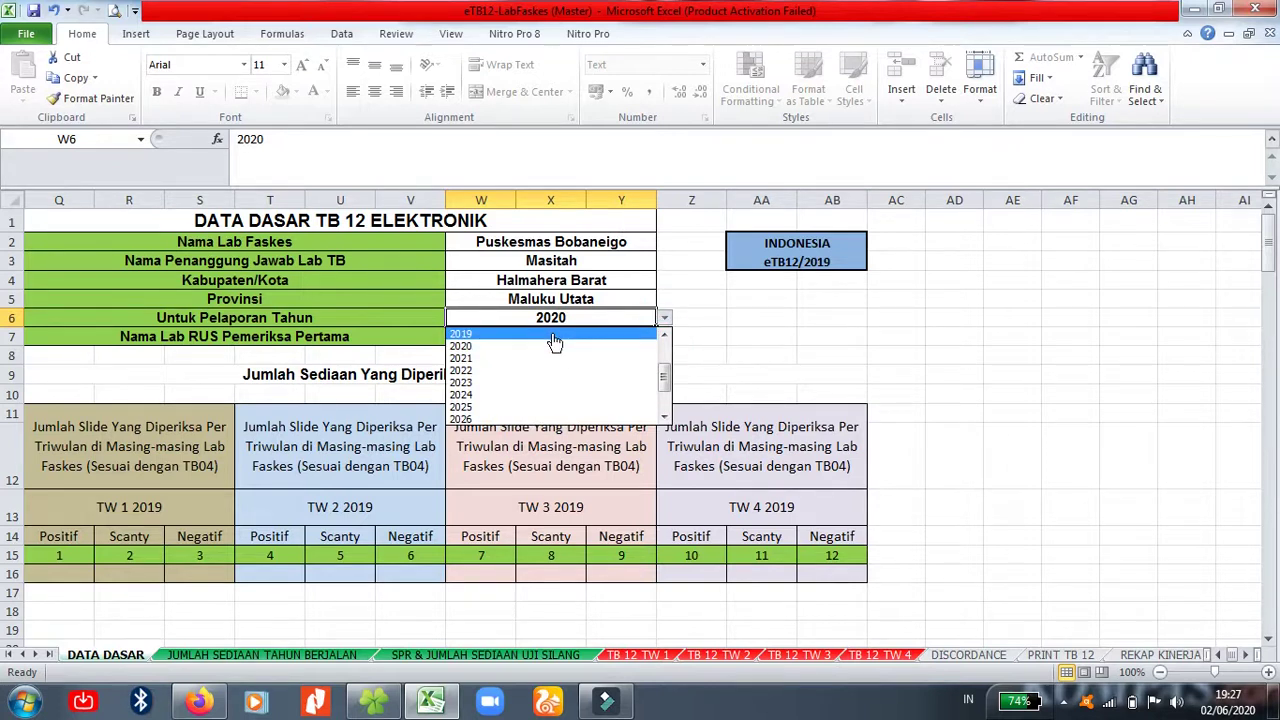
pyautogui.click(555, 335)
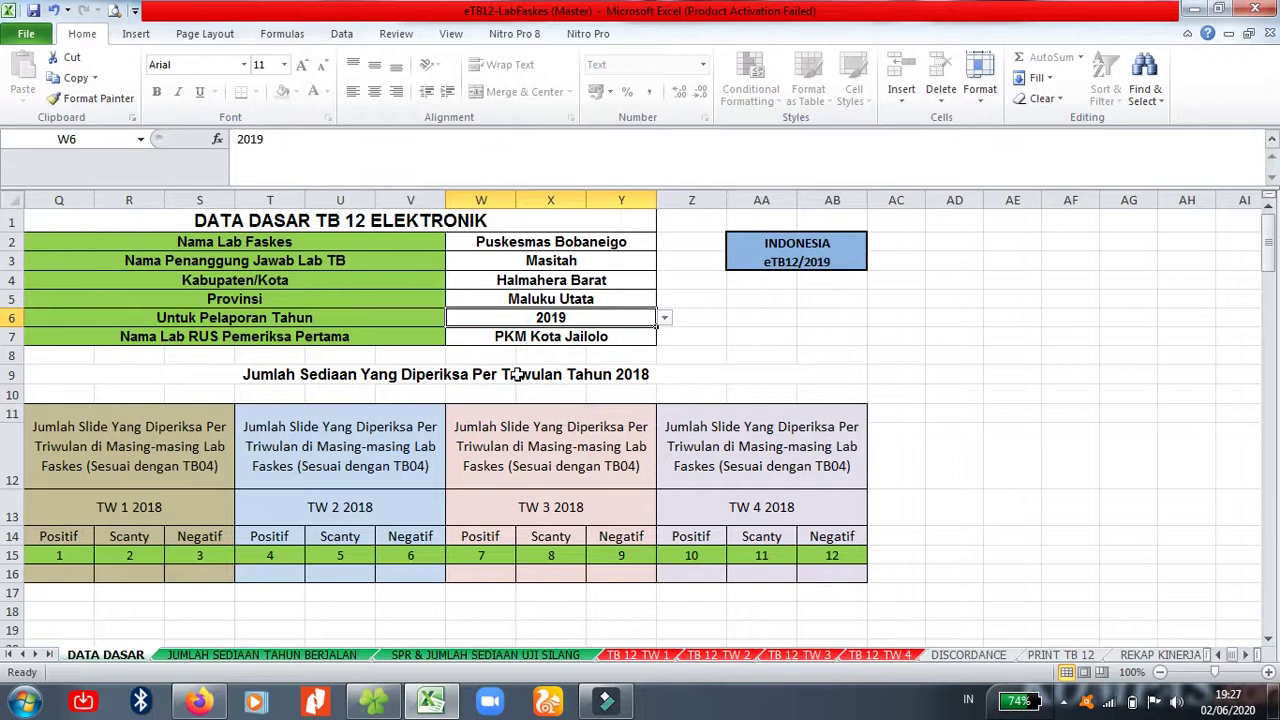
pyautogui.click(148, 498)
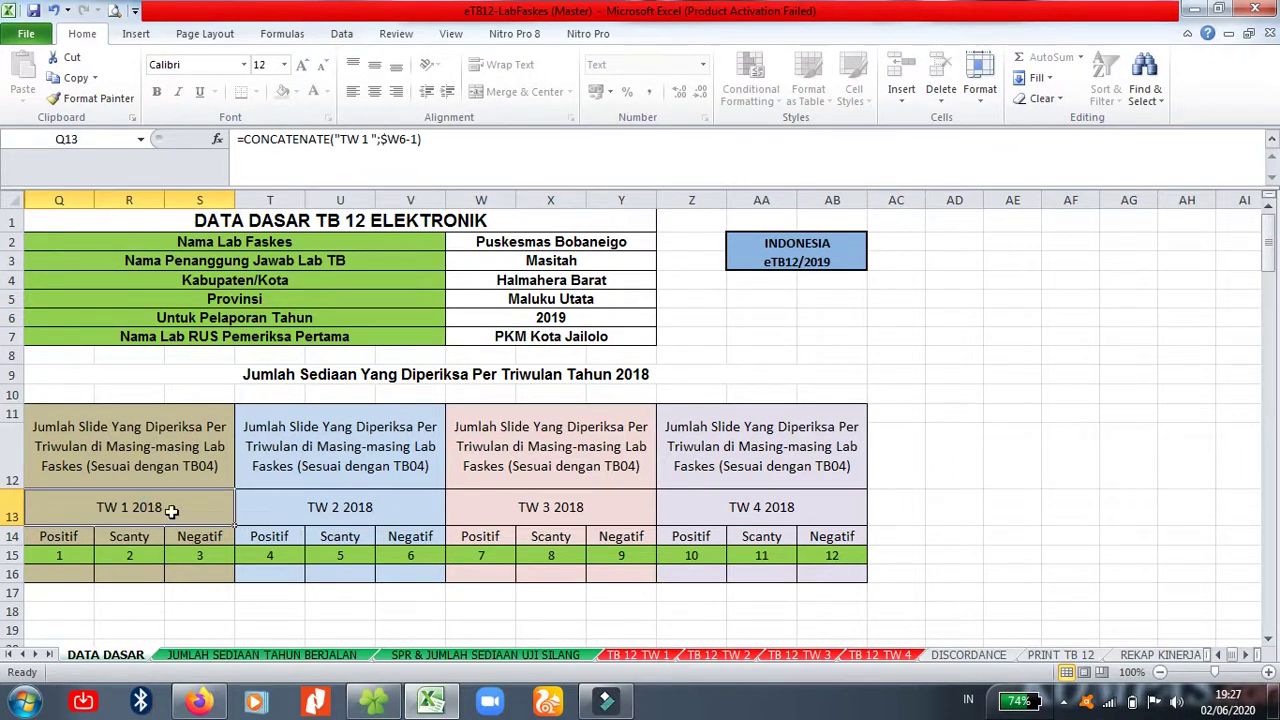
# Step: Return the reporting year in Untuk Pelaporan Tahun to 2020
pyautogui.click(618, 322)
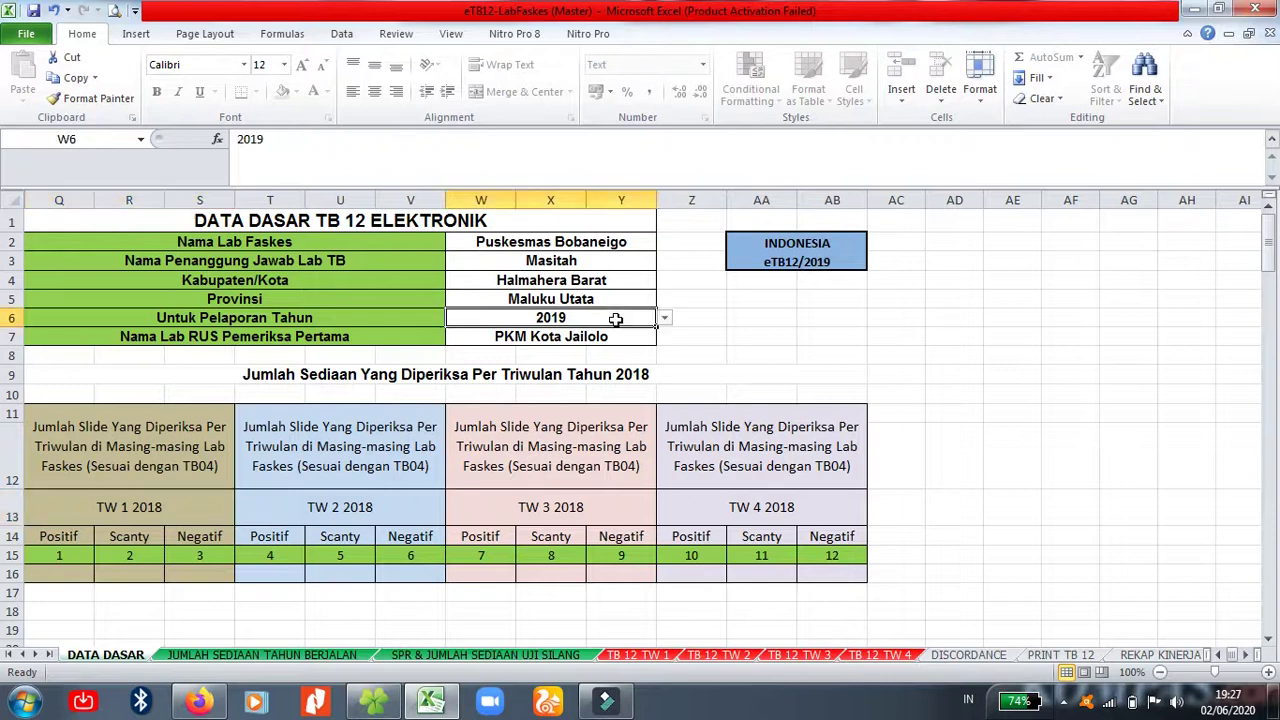
pyautogui.click(664, 318)
pyautogui.click(578, 352)
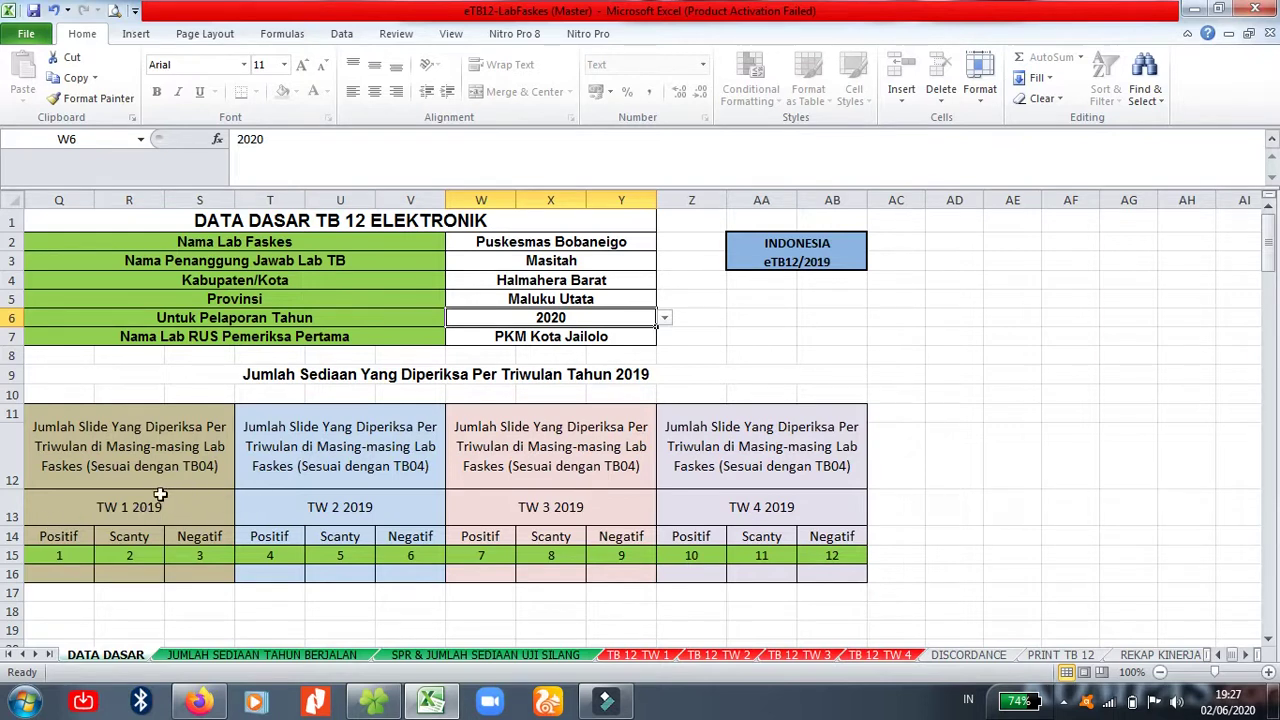
# Step: Enter the TW 1 2019 slide counts in row 16: Positif 20, Scanty 6 and Negatif 150
pyautogui.click(36, 650)
pyautogui.click(222, 576)
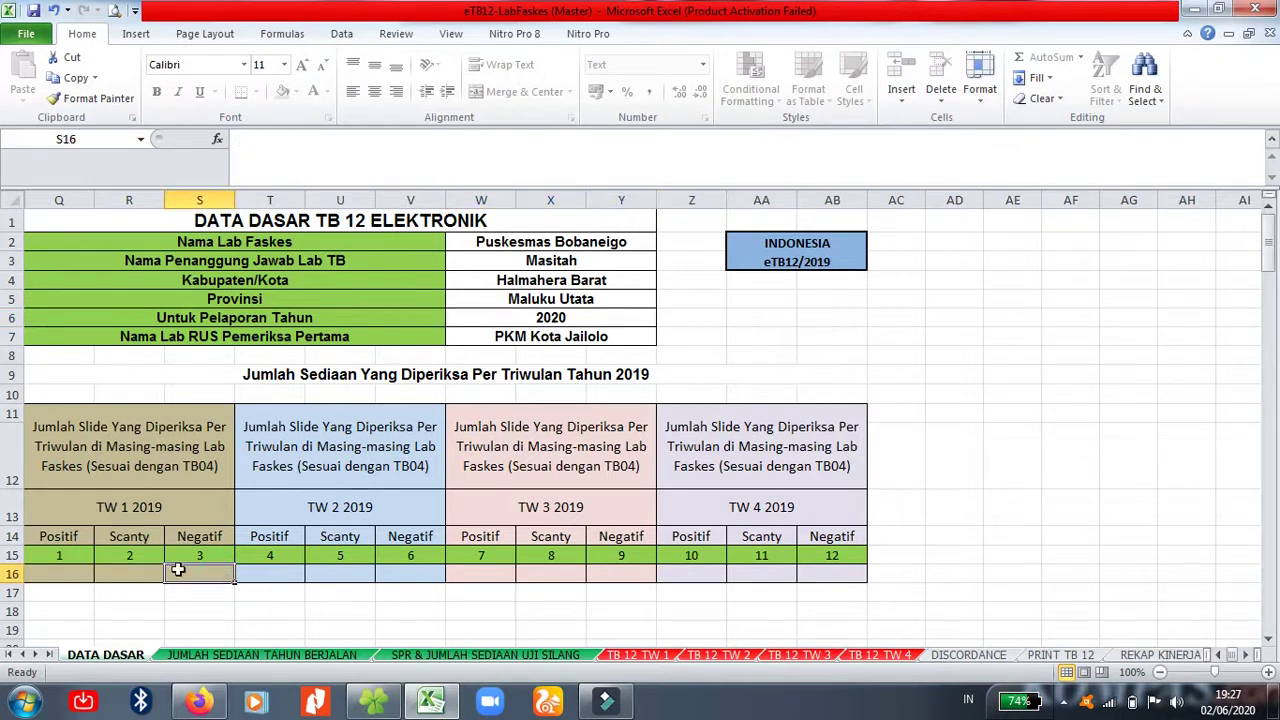
pyautogui.click(73, 572)
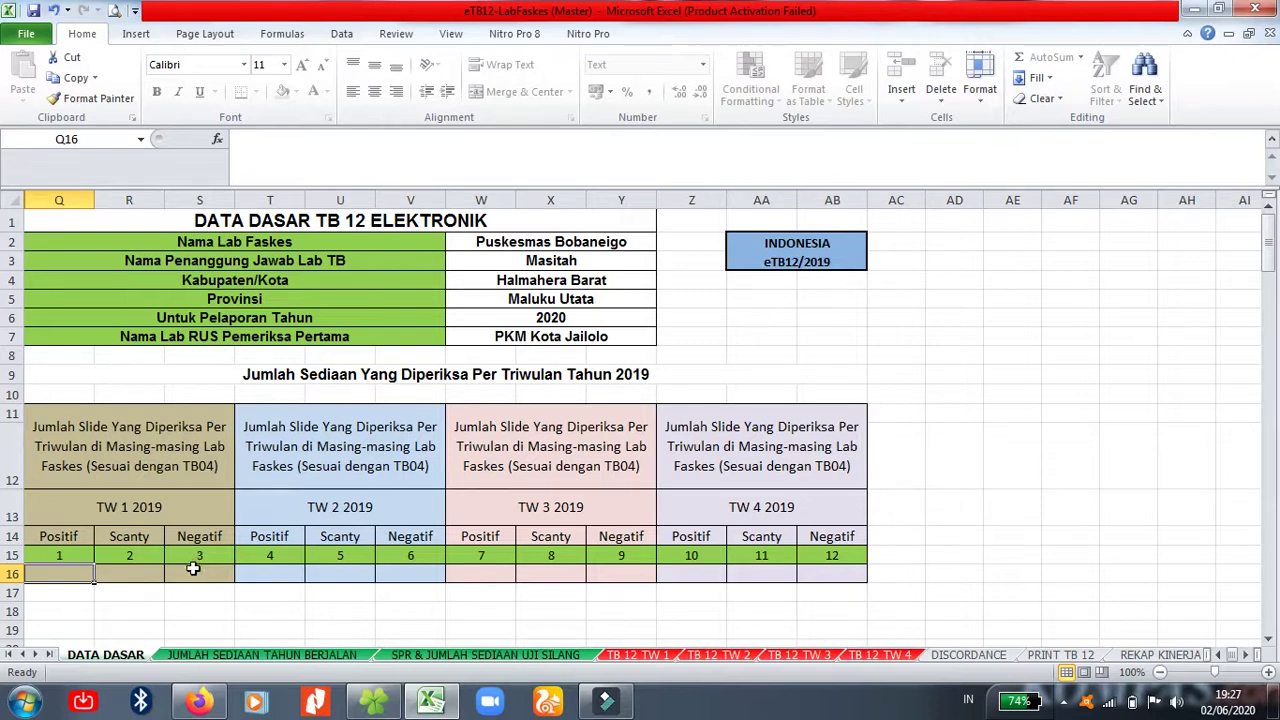
pyautogui.write('20')
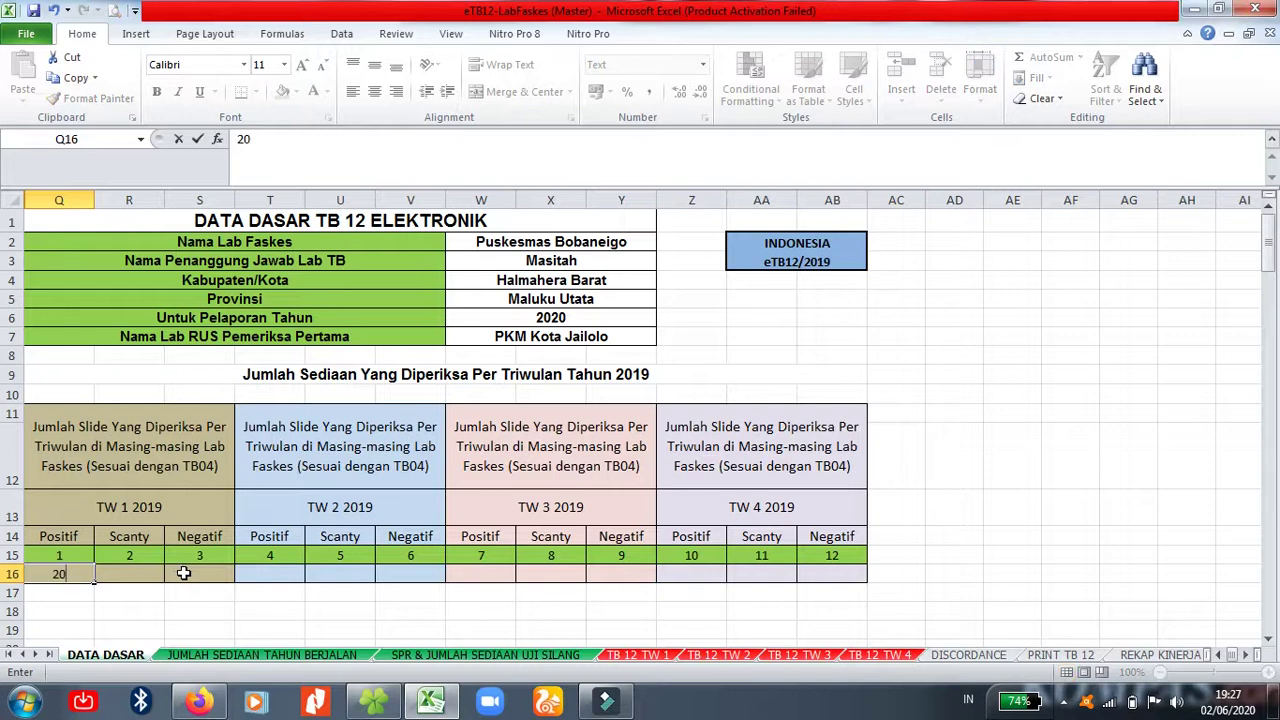
pyautogui.click(110, 573)
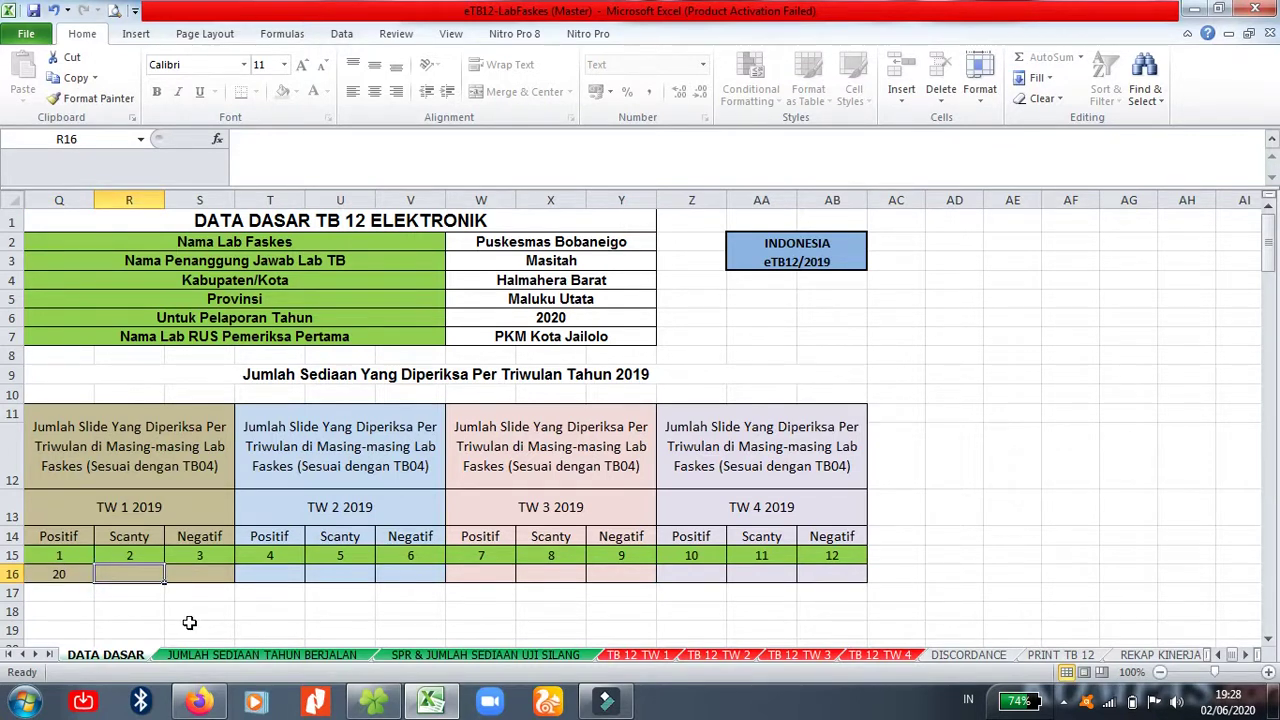
pyautogui.write('6')
pyautogui.click(190, 573)
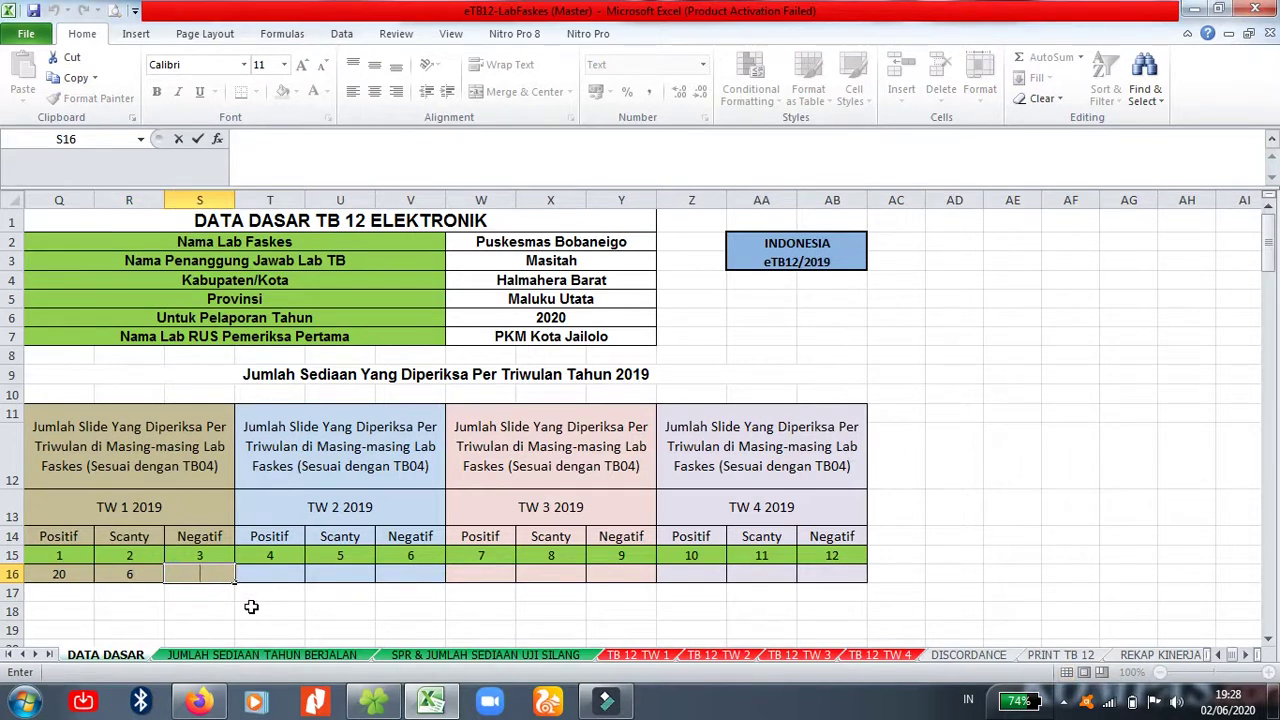
pyautogui.write('150')
pyautogui.click(255, 596)
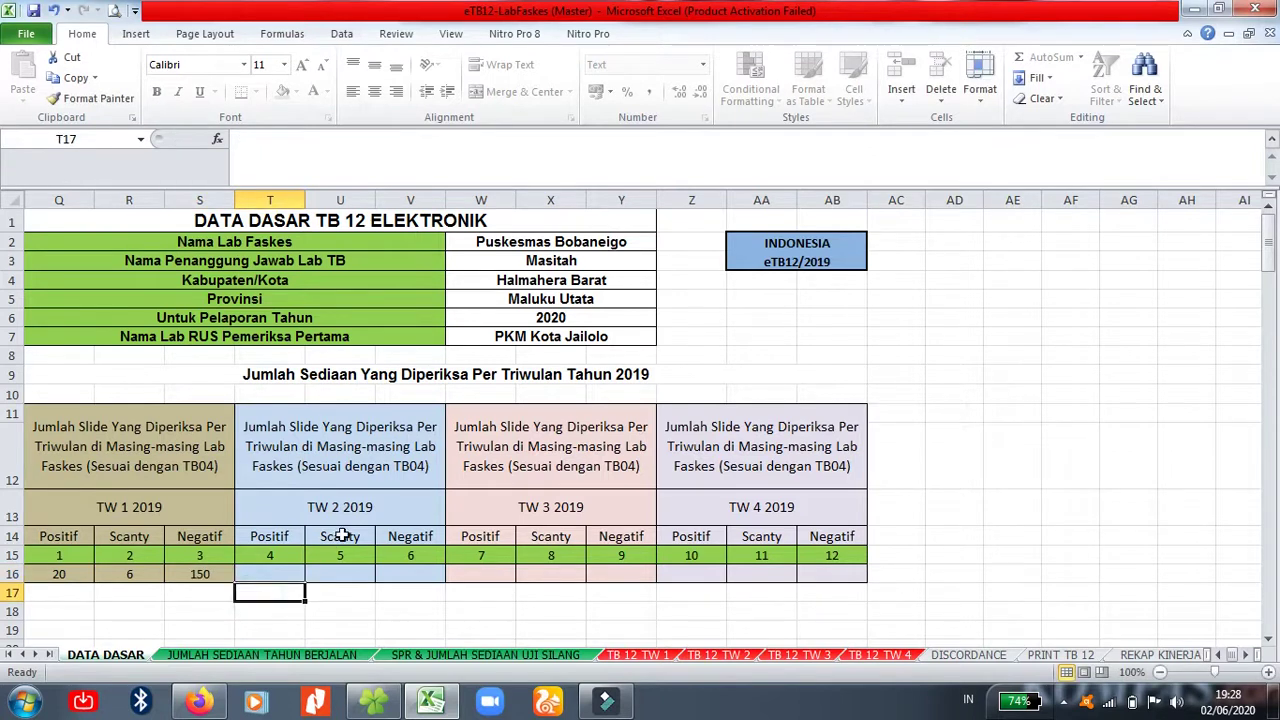
# Step: Enter the TW 2 2019 slide counts in row 16: Positif 16, Scanty 7 and Negatif 20
pyautogui.click(270, 574)
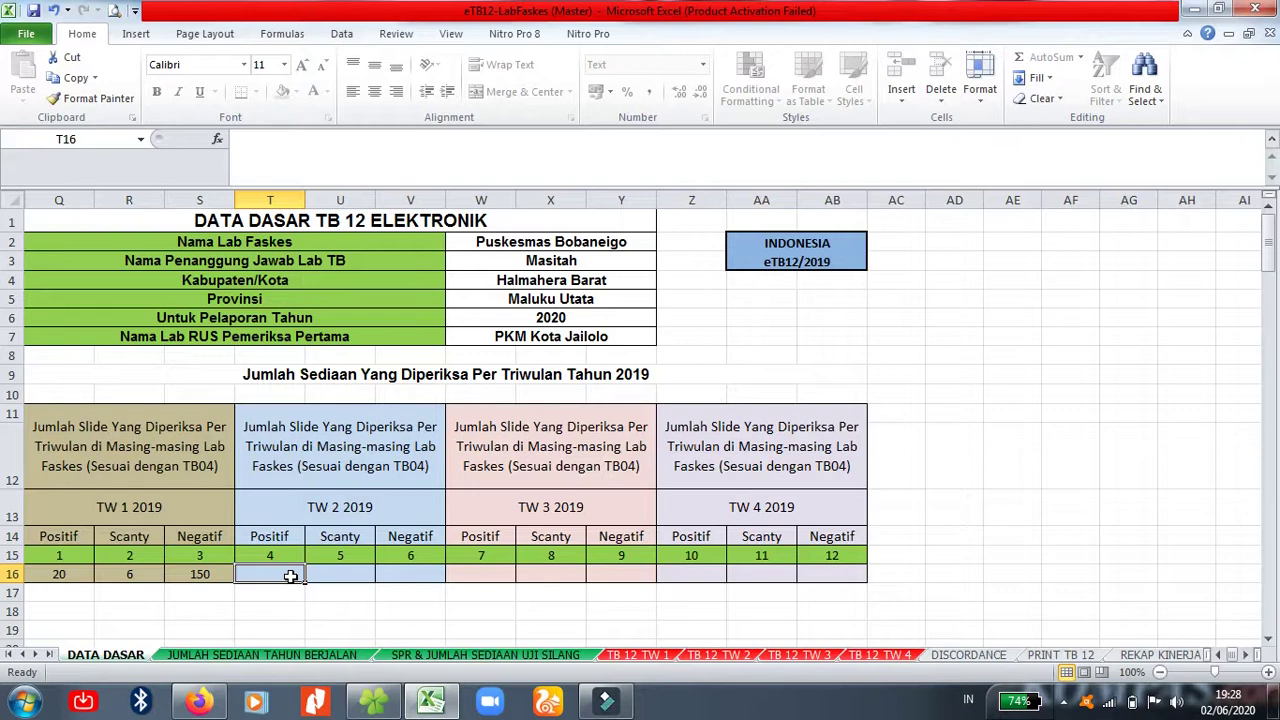
pyautogui.write('15')
pyautogui.click(356, 580)
pyautogui.click(285, 574)
pyautogui.doubleClick(297, 573)
pyautogui.press('BackSpace')
pyautogui.write('6')
pyautogui.click(349, 573)
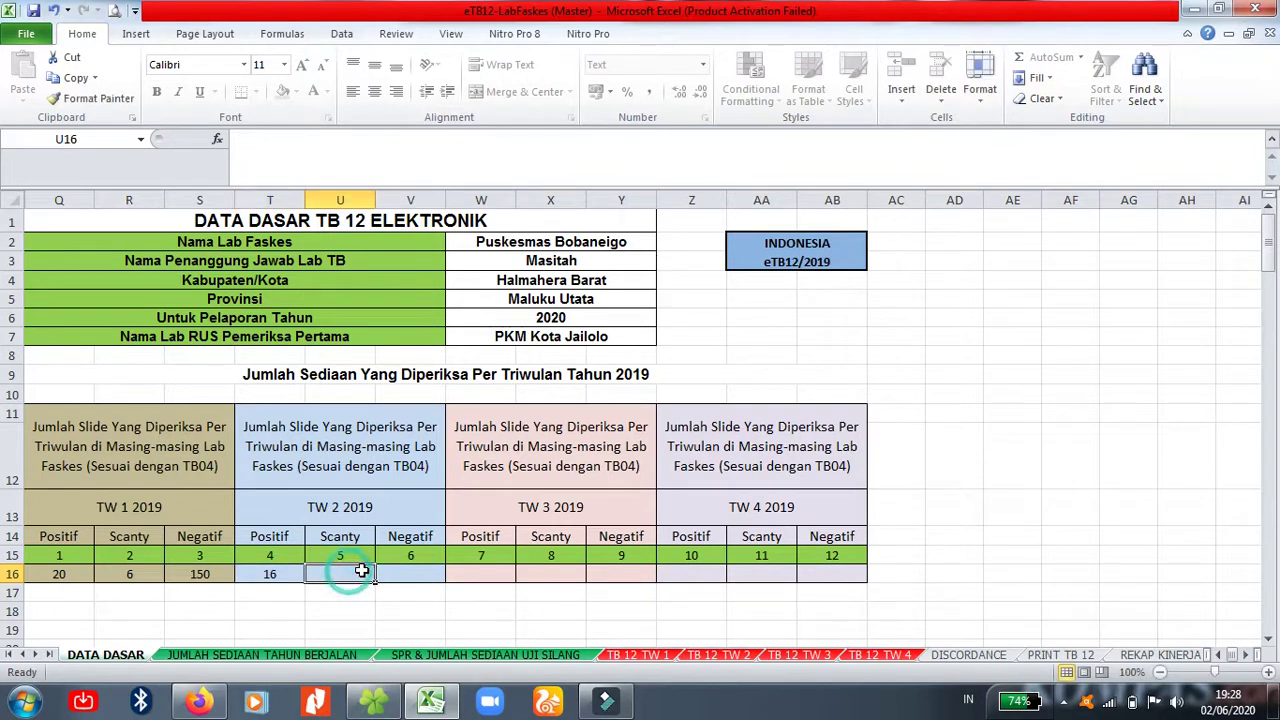
pyautogui.write('7')
pyautogui.click(408, 576)
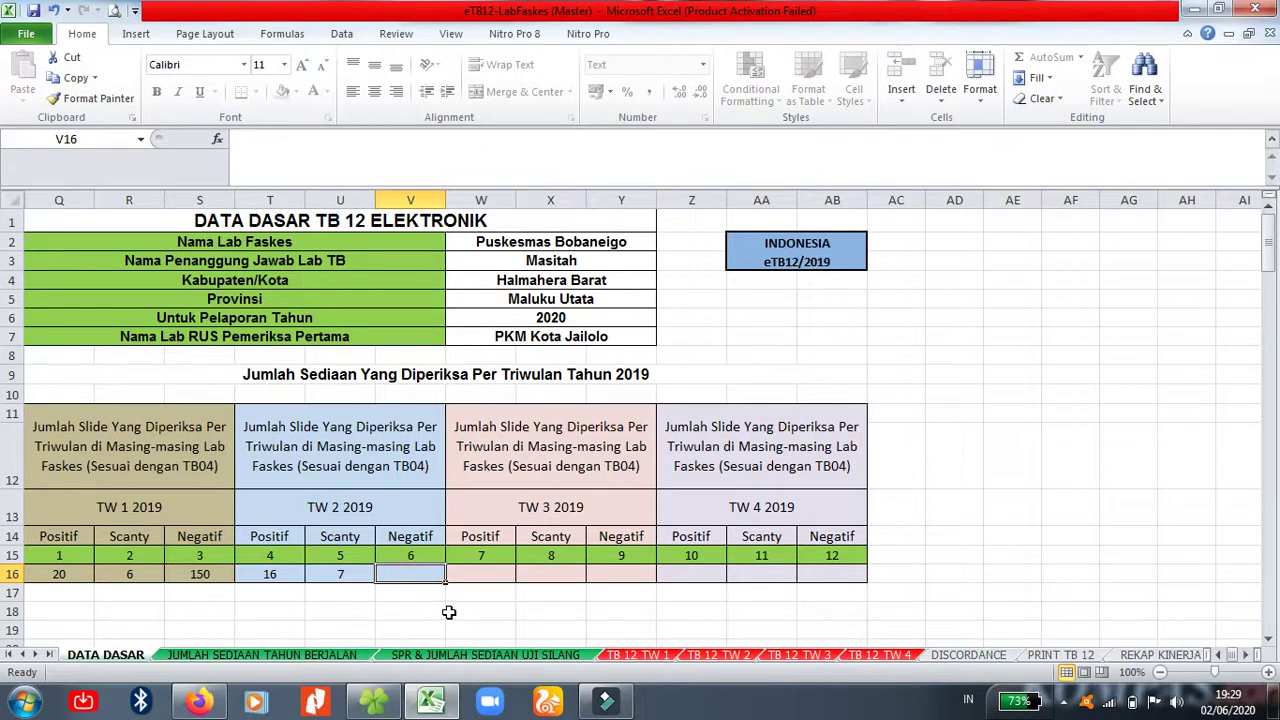
pyautogui.write('20')
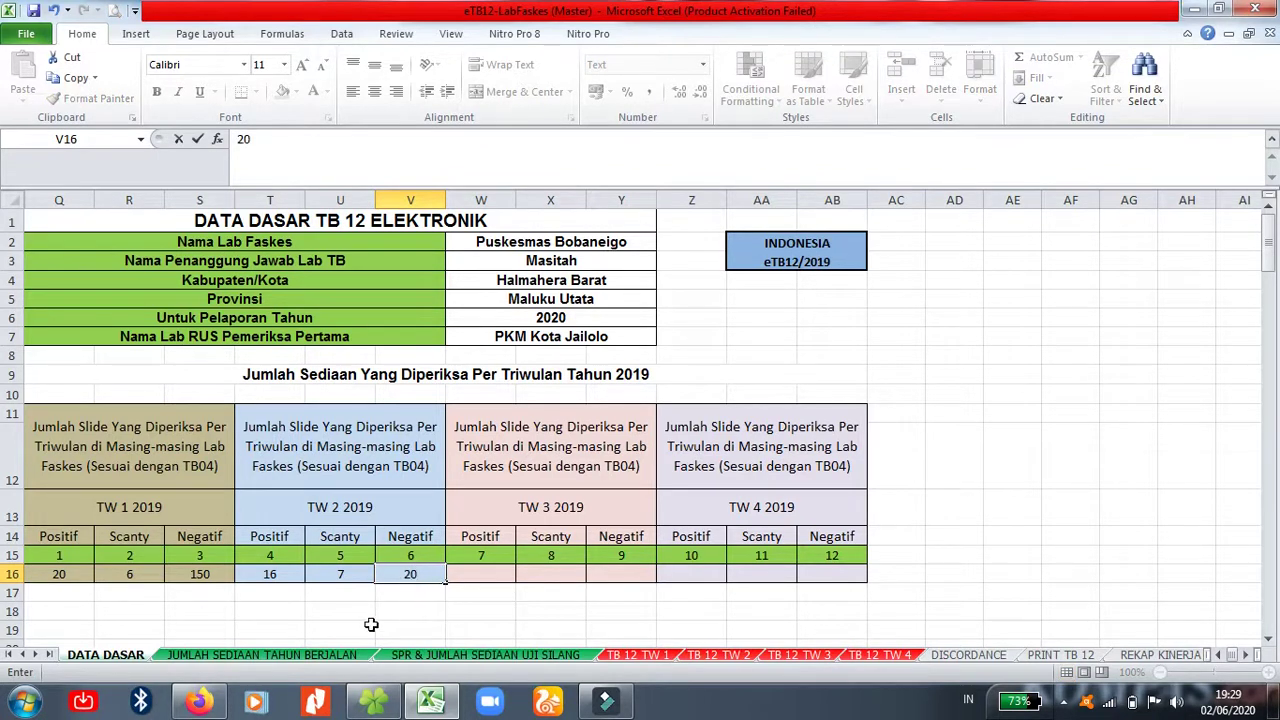
pyautogui.click(525, 588)
# Step: Enter the TW 3 2019 slide counts in row 16: Positif 8, Scanty 0 and Negatif 20
pyautogui.click(481, 575)
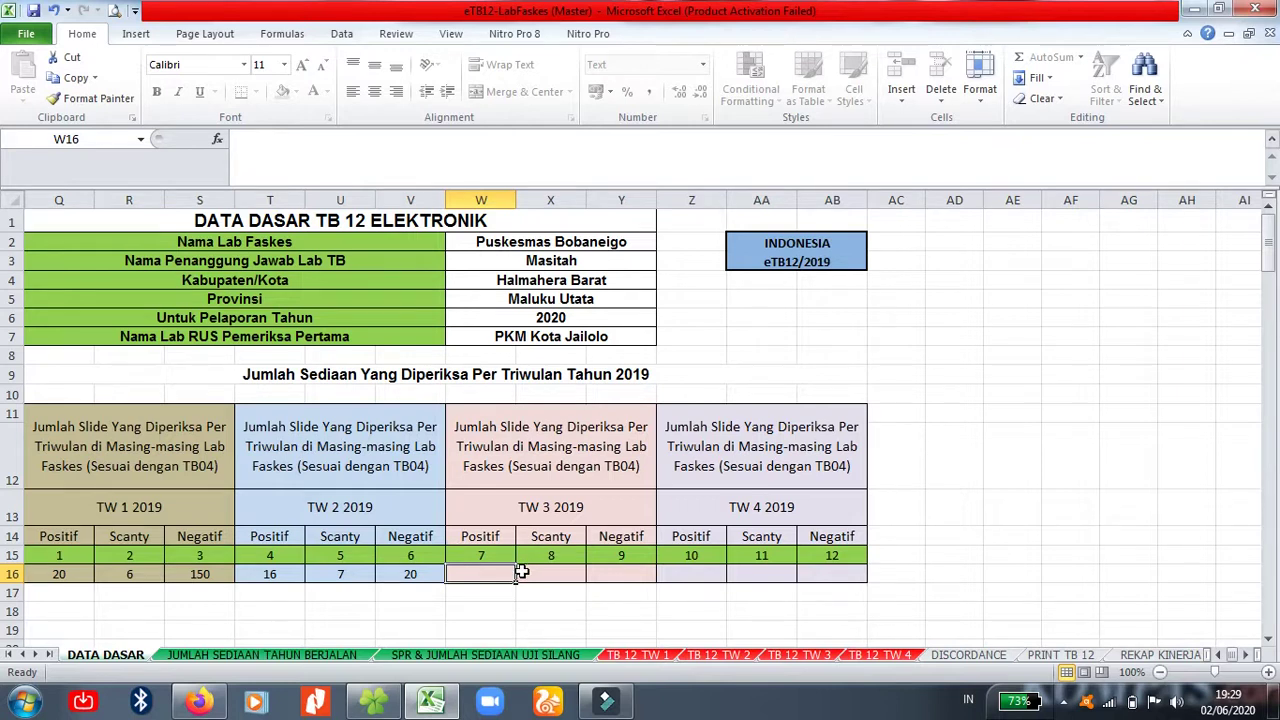
pyautogui.write('8')
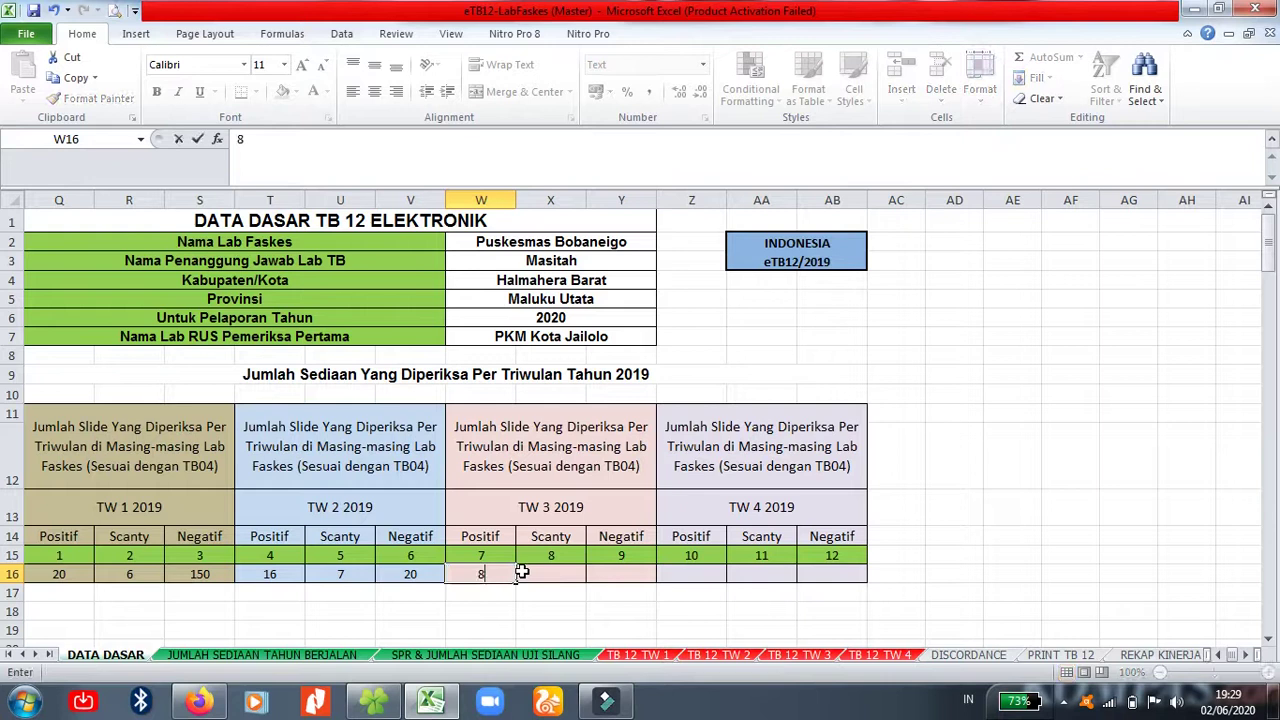
pyautogui.click(522, 576)
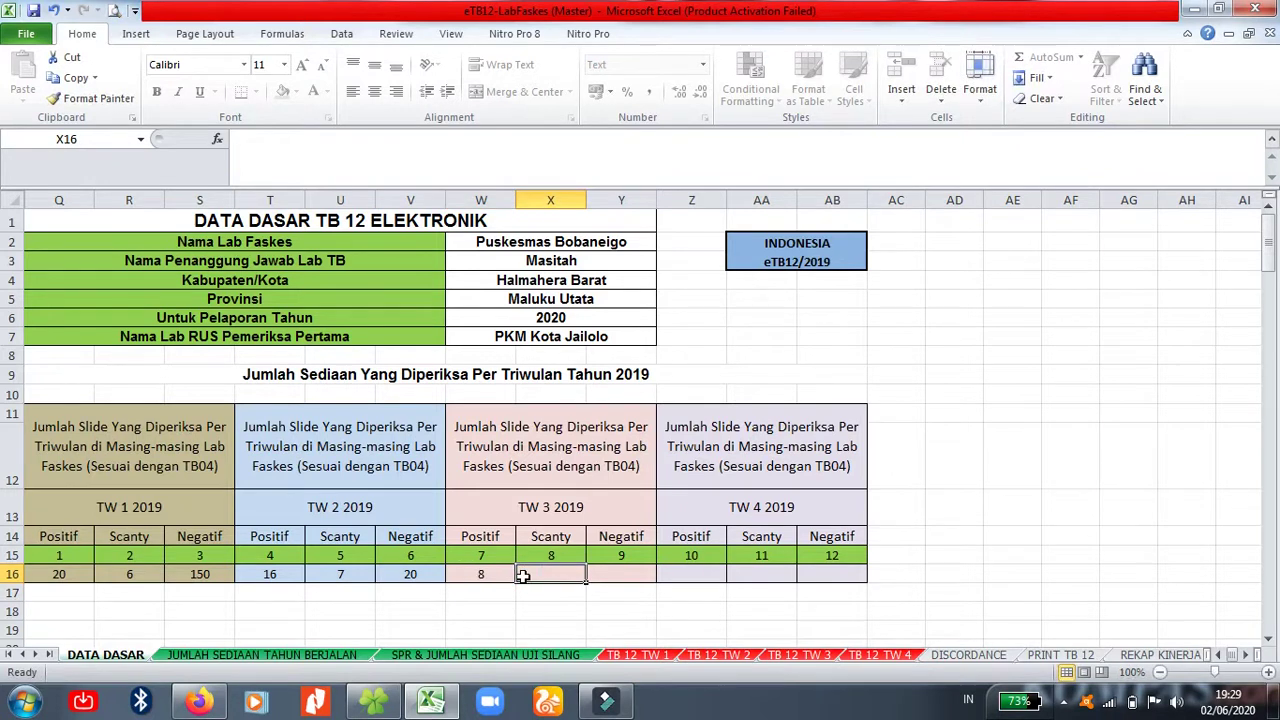
pyautogui.write('0')
pyautogui.click(630, 572)
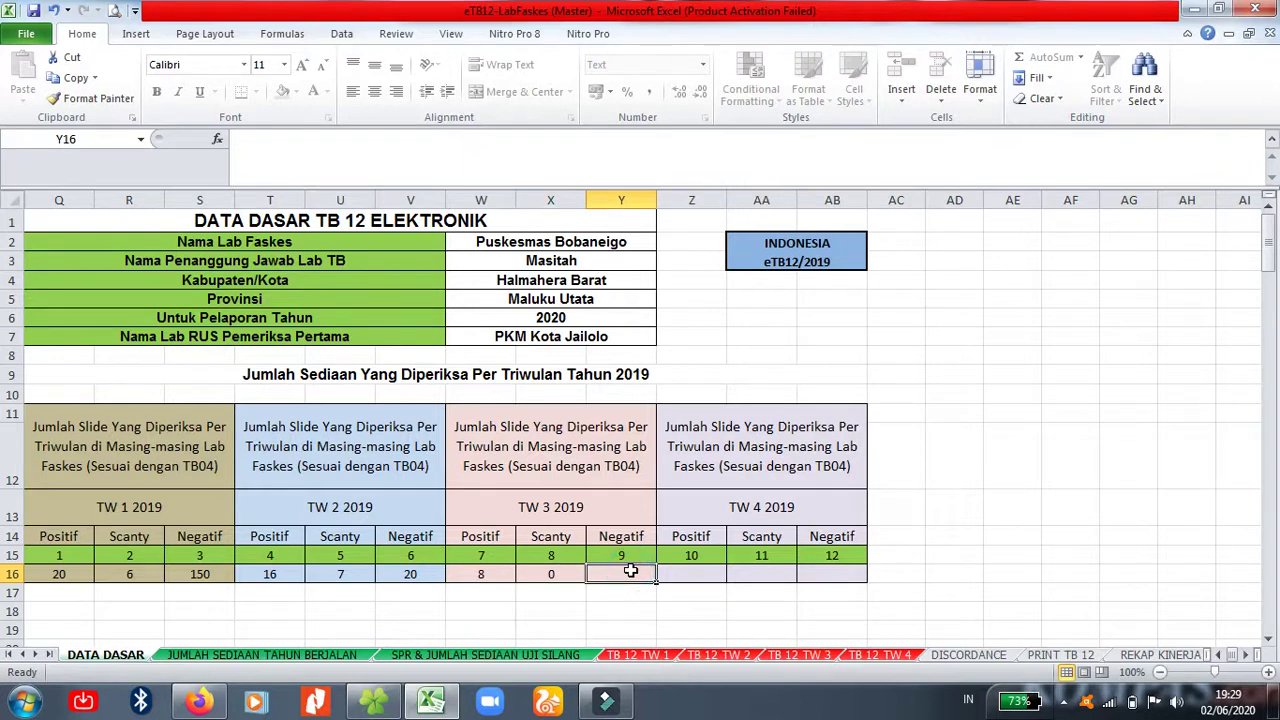
pyautogui.write('20')
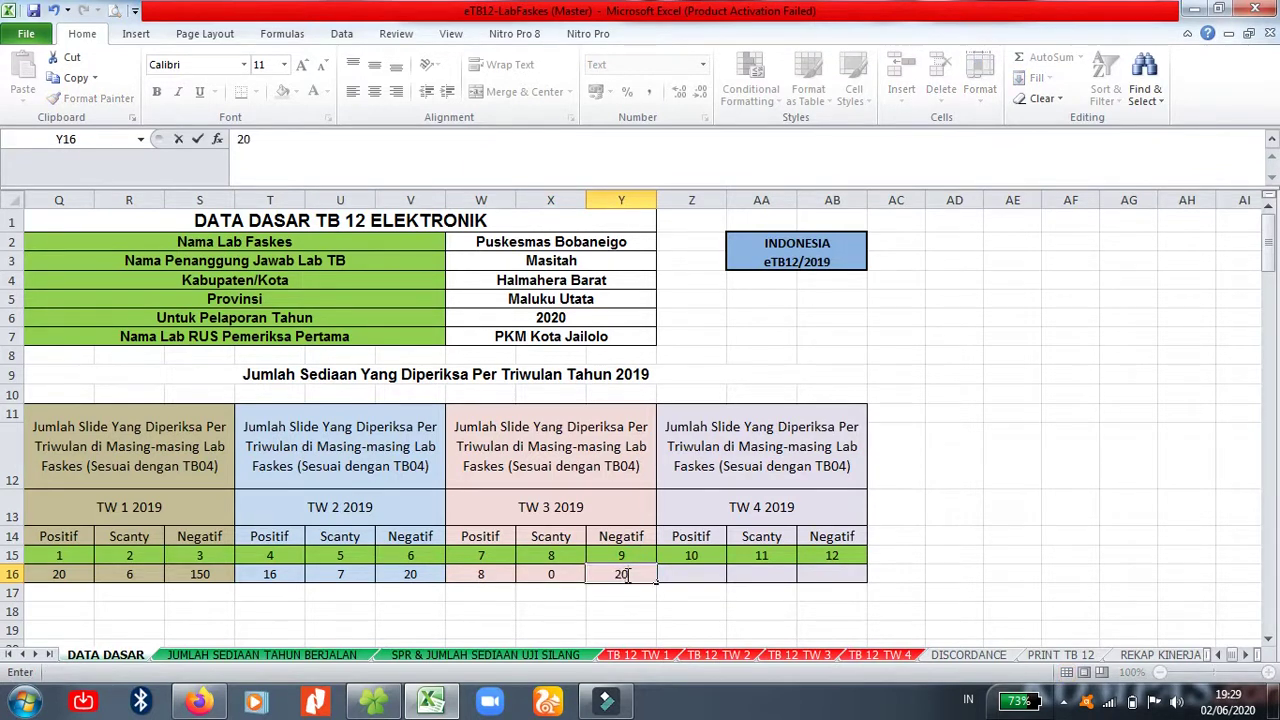
# Step: Enter the TW 4 2019 slide counts in row 16: Positif 8, Scanty 0 and Negatif 24
pyautogui.click(695, 573)
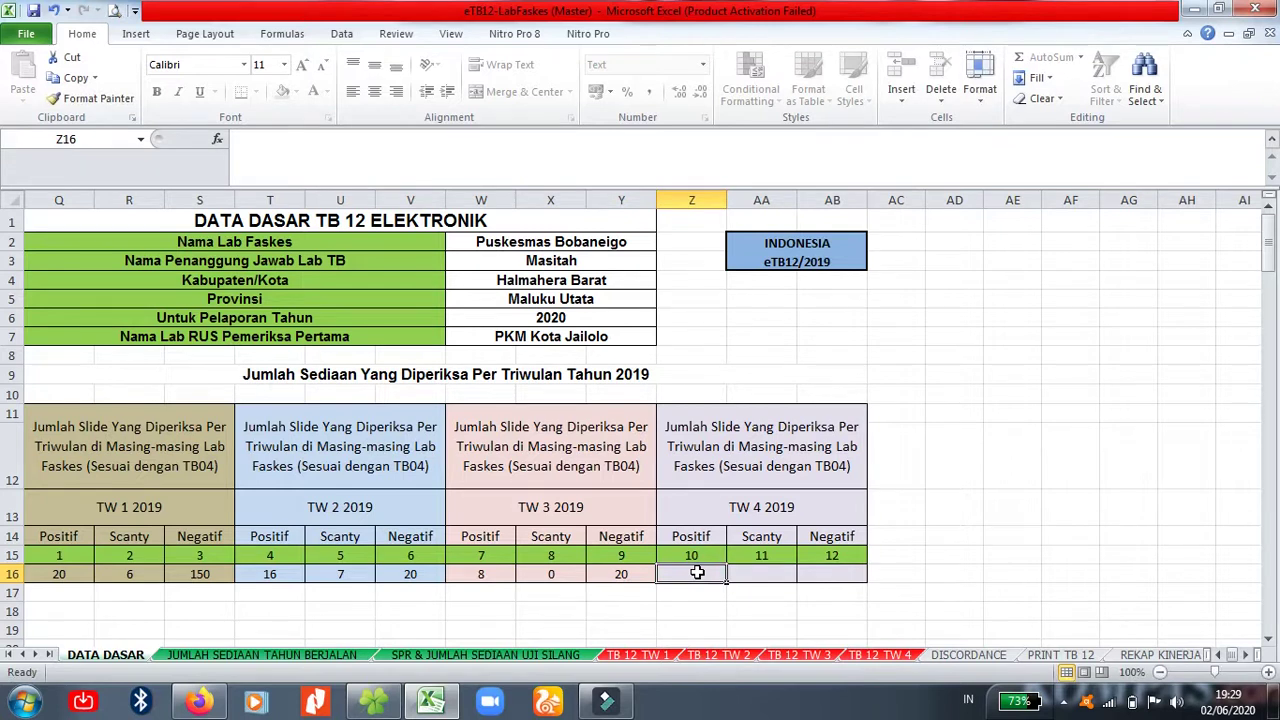
pyautogui.write('8')
pyautogui.click(770, 573)
pyautogui.write('0')
pyautogui.click(830, 575)
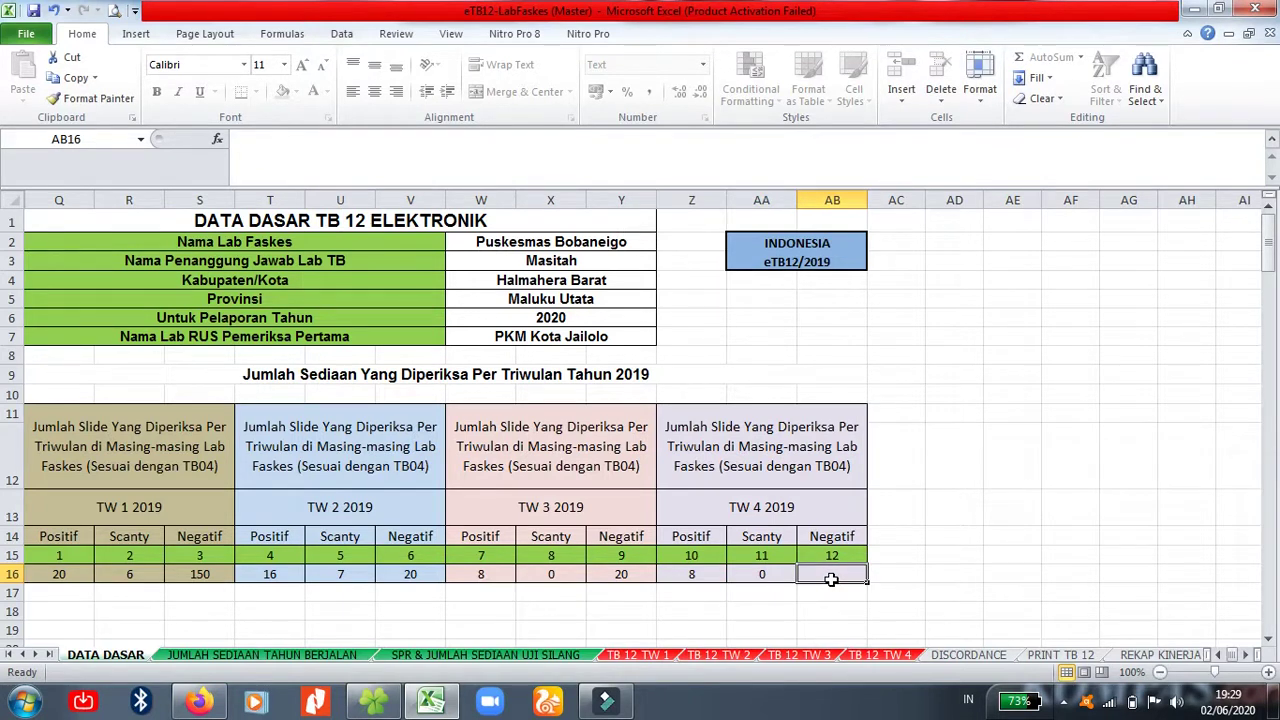
pyautogui.write('24')
pyautogui.click(845, 592)
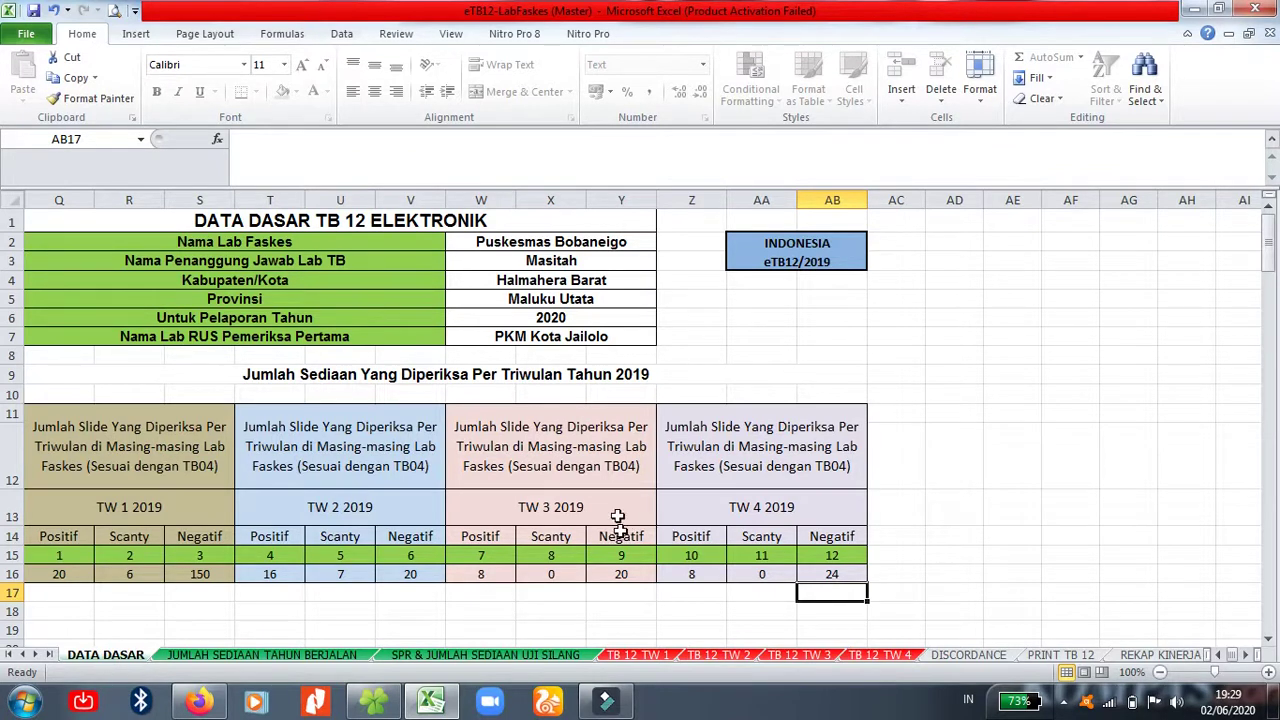
# Step: On the JUMLAH SEDIAAN TAHUN BERJALAN sheet, enter the TW 1 2020 slide counts in row 9: Positif 6, Scanty 0 and Negatif 38
pyautogui.click(268, 656)
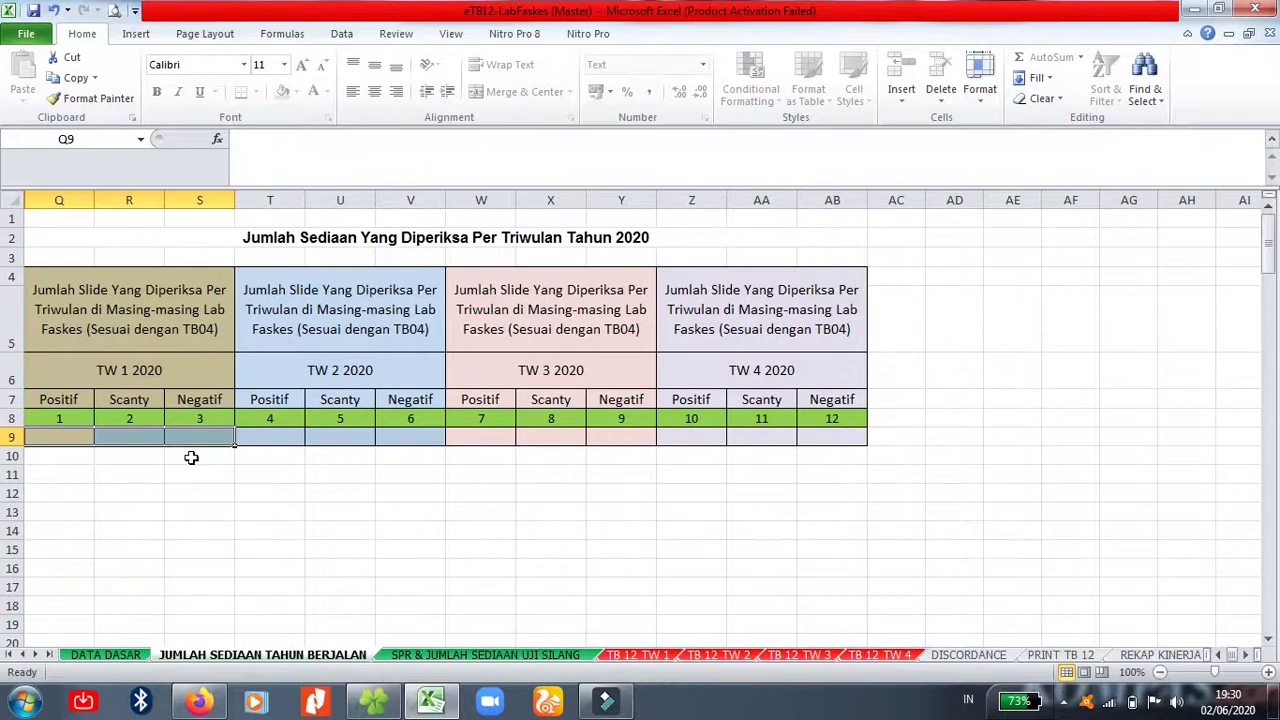
pyautogui.click(180, 368)
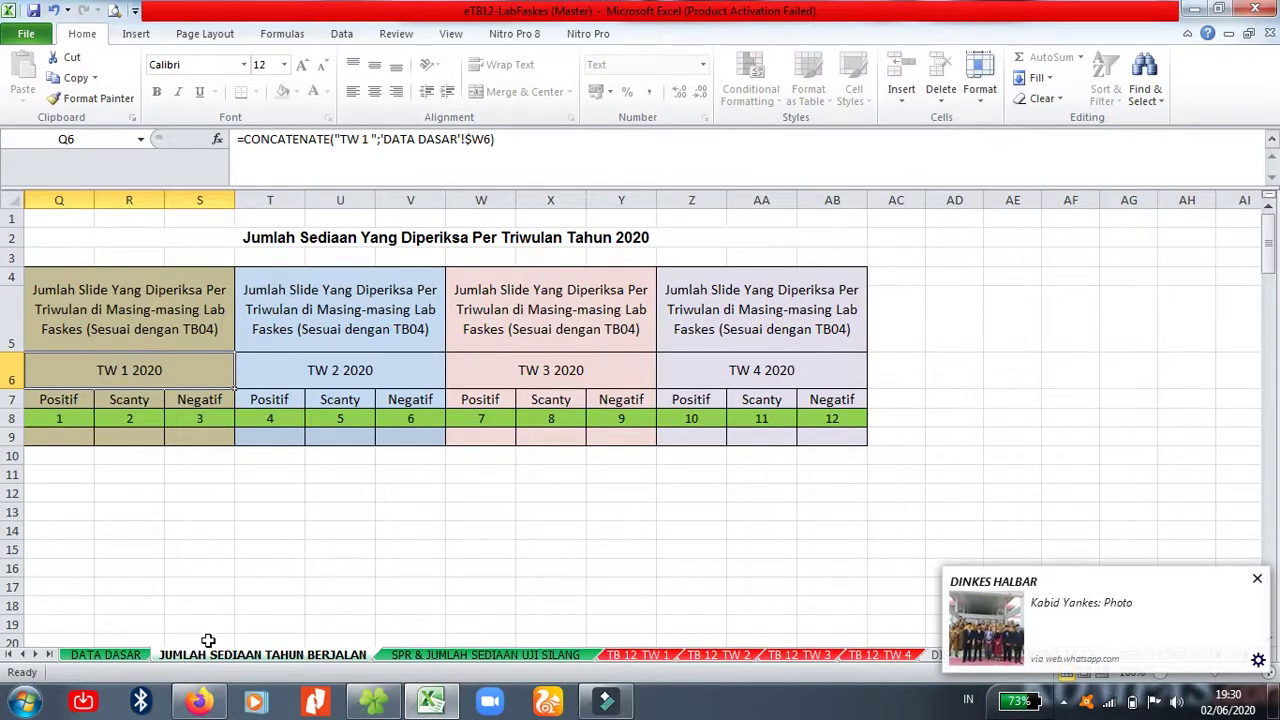
pyautogui.click(118, 655)
pyautogui.click(196, 654)
pyautogui.click(66, 441)
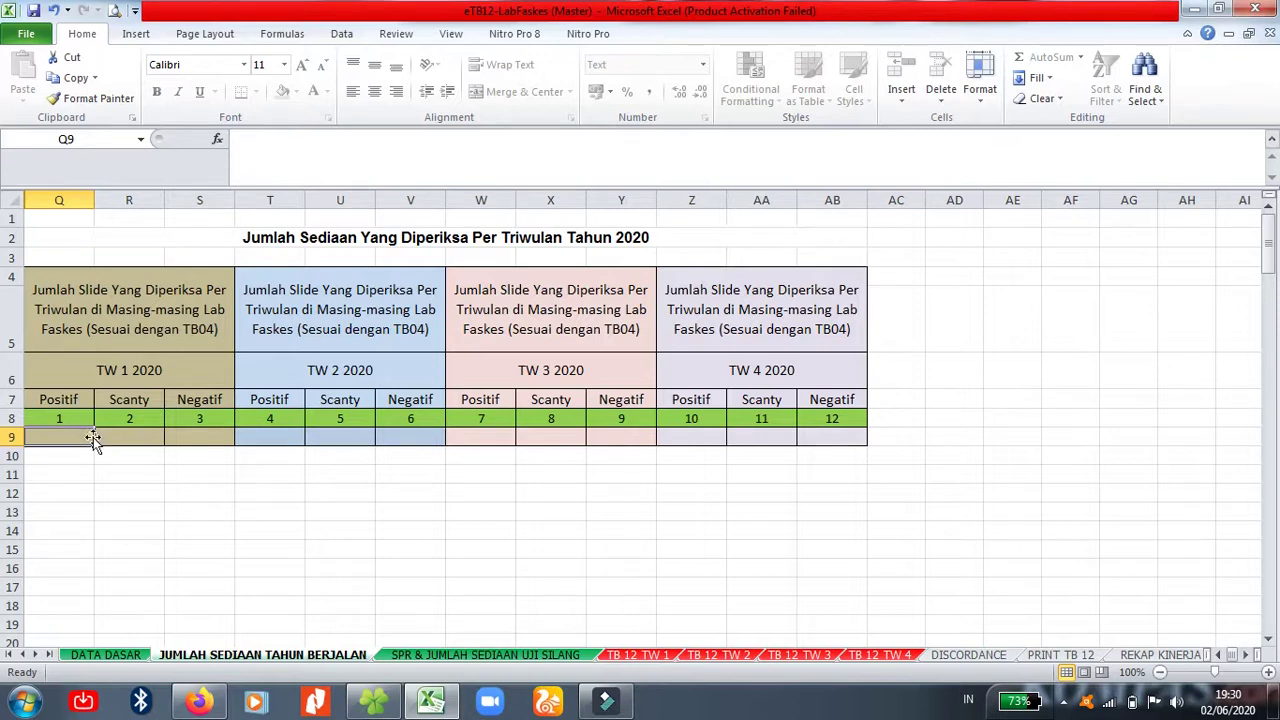
pyautogui.write('6')
pyautogui.press('Tab')
pyautogui.write('0')
pyautogui.press('Tab')
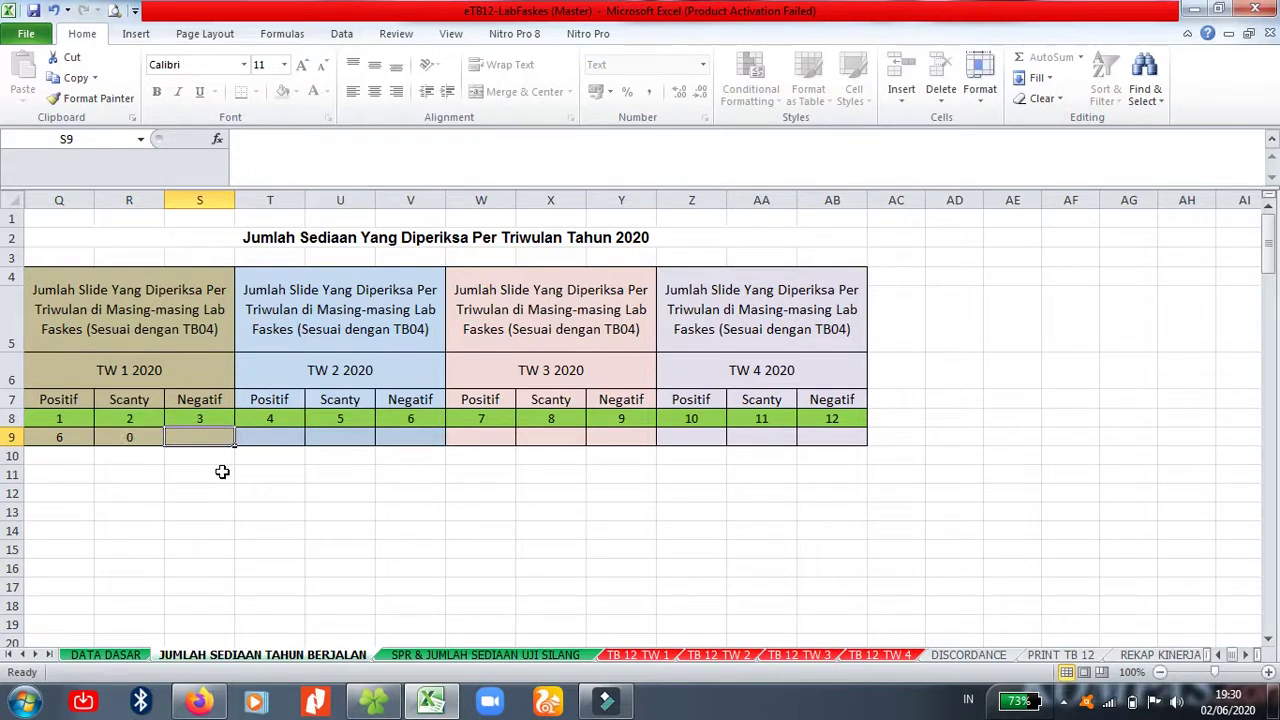
pyautogui.write('3')
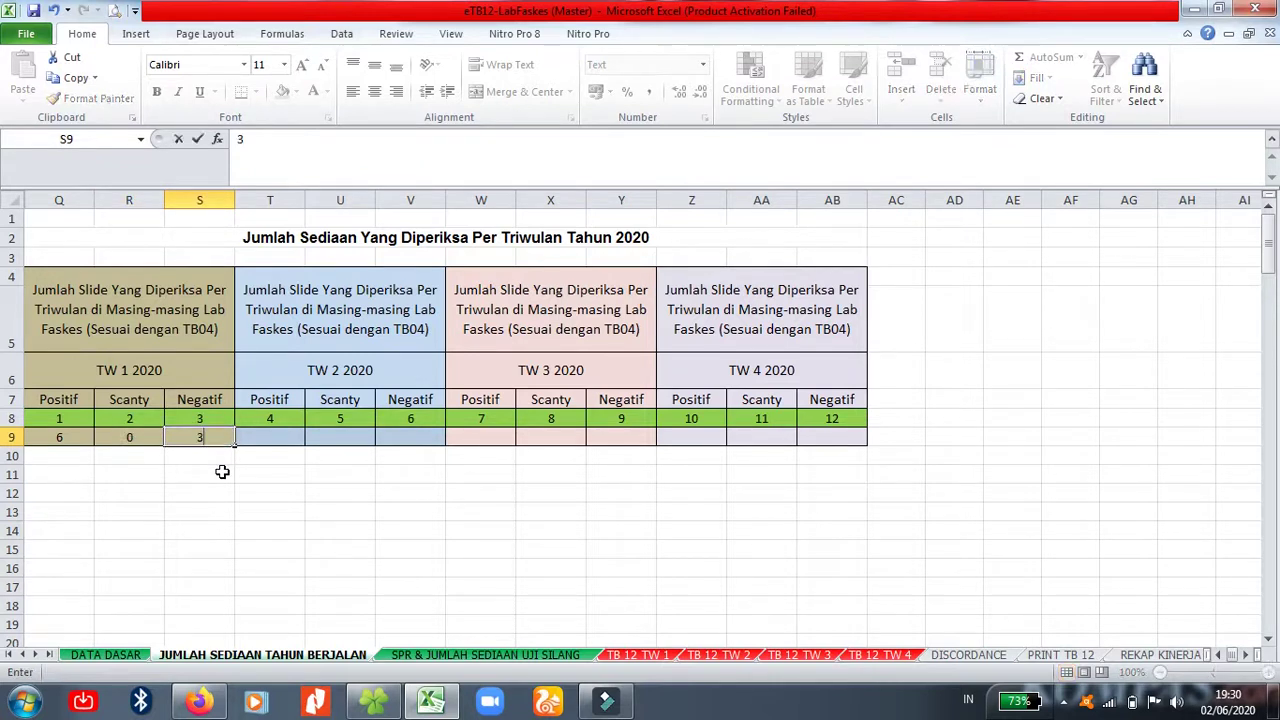
pyautogui.write('8')
pyautogui.click(243, 474)
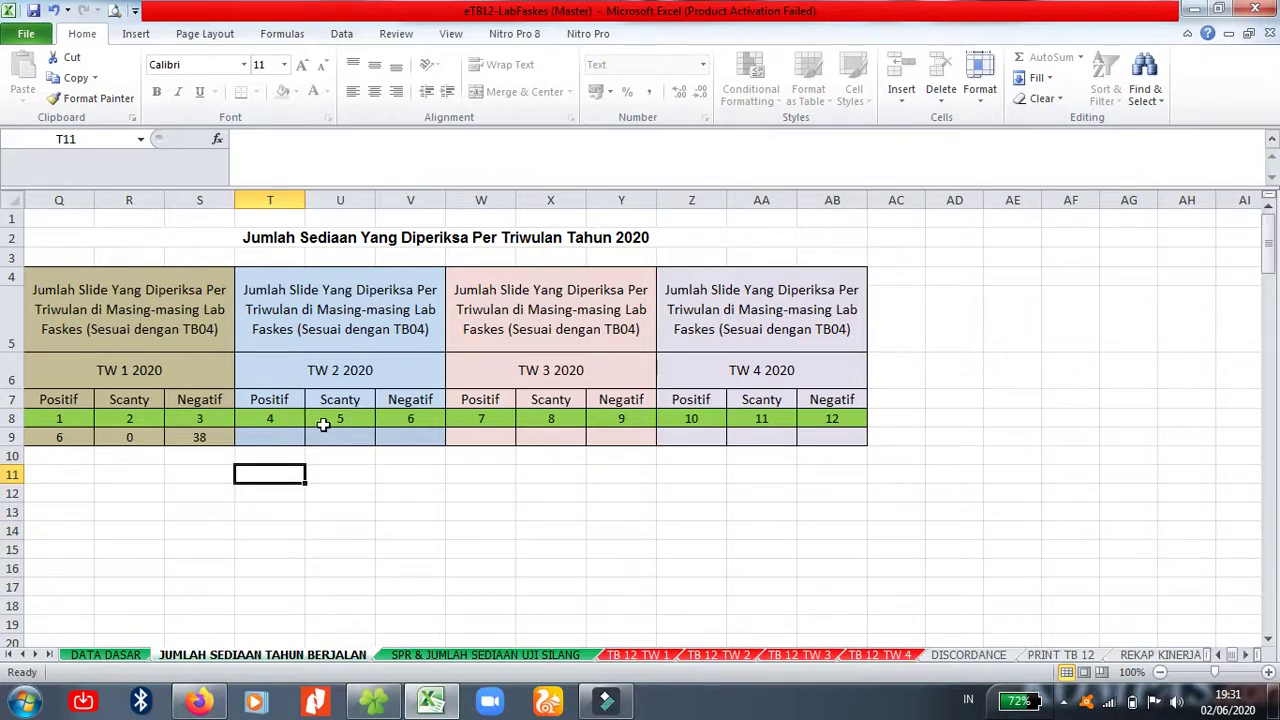
# Step: Review the row 9 entry cells for TW 3 and TW 4 2020, then the completed TW 1 2020 block
pyautogui.click(506, 434)
pyautogui.click(537, 433)
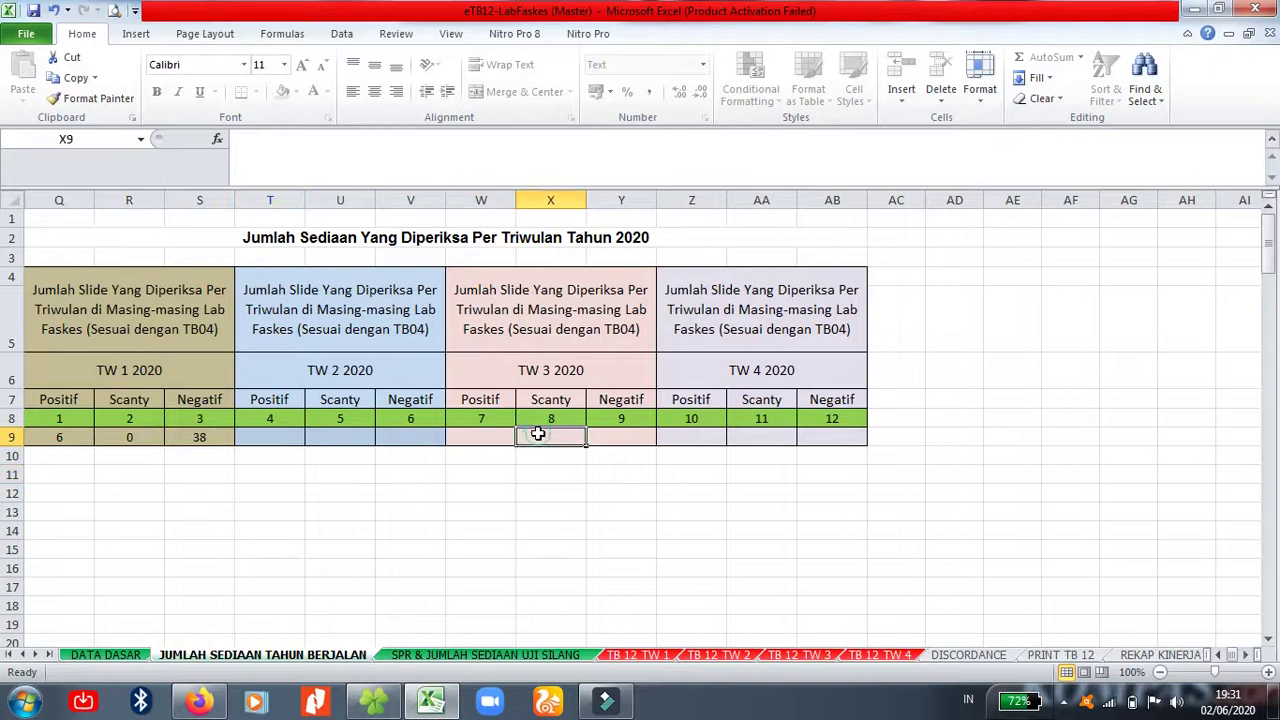
pyautogui.click(610, 437)
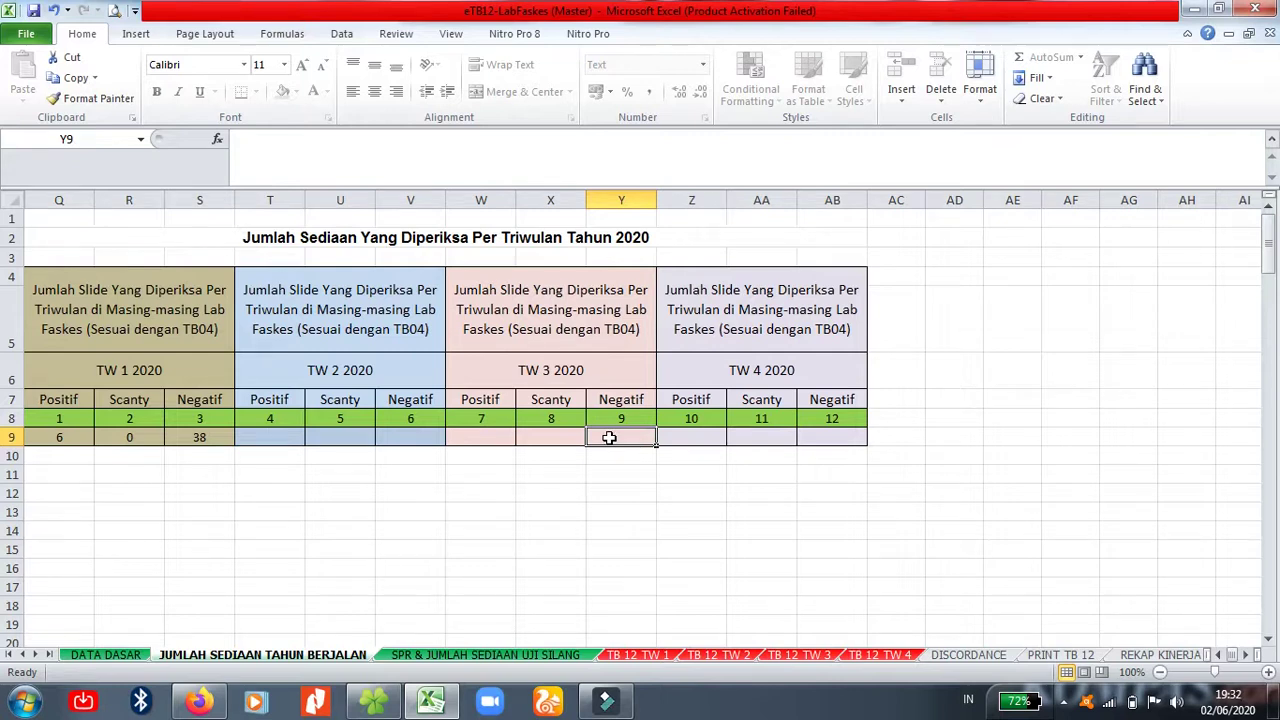
pyautogui.click(715, 434)
pyautogui.click(748, 434)
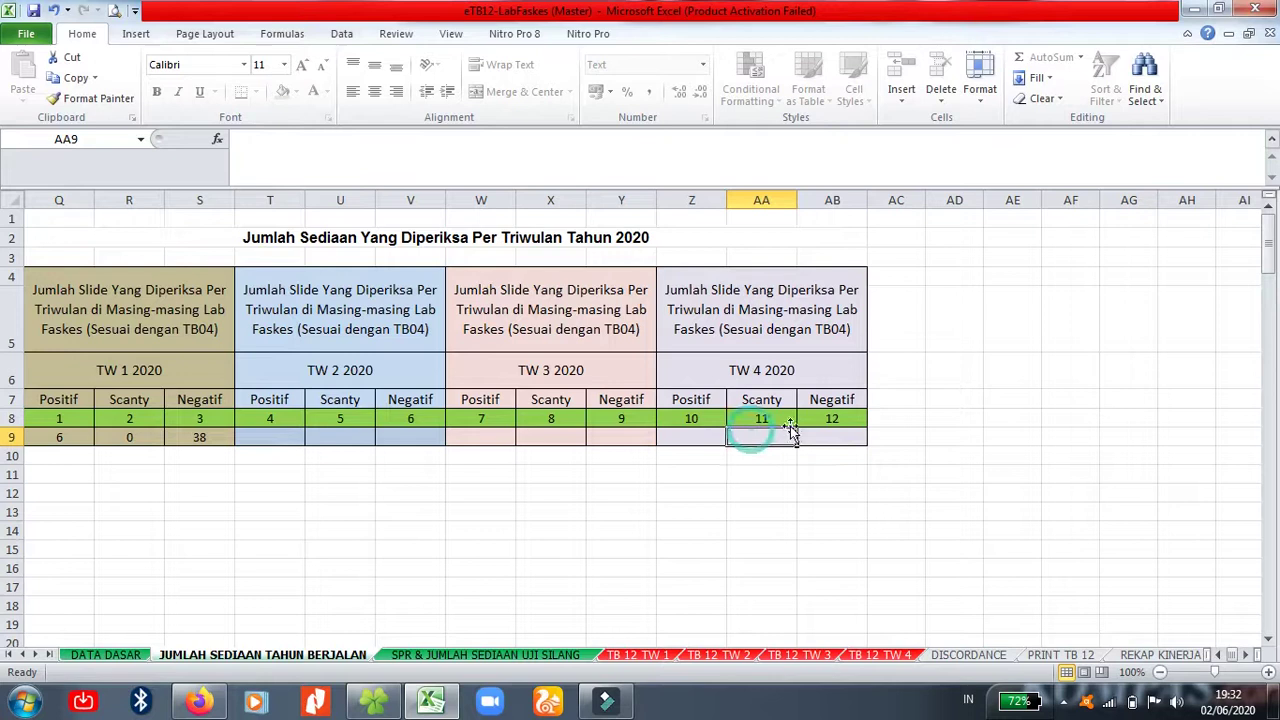
pyautogui.click(830, 436)
pyautogui.click(712, 437)
pyautogui.click(752, 438)
pyautogui.click(820, 442)
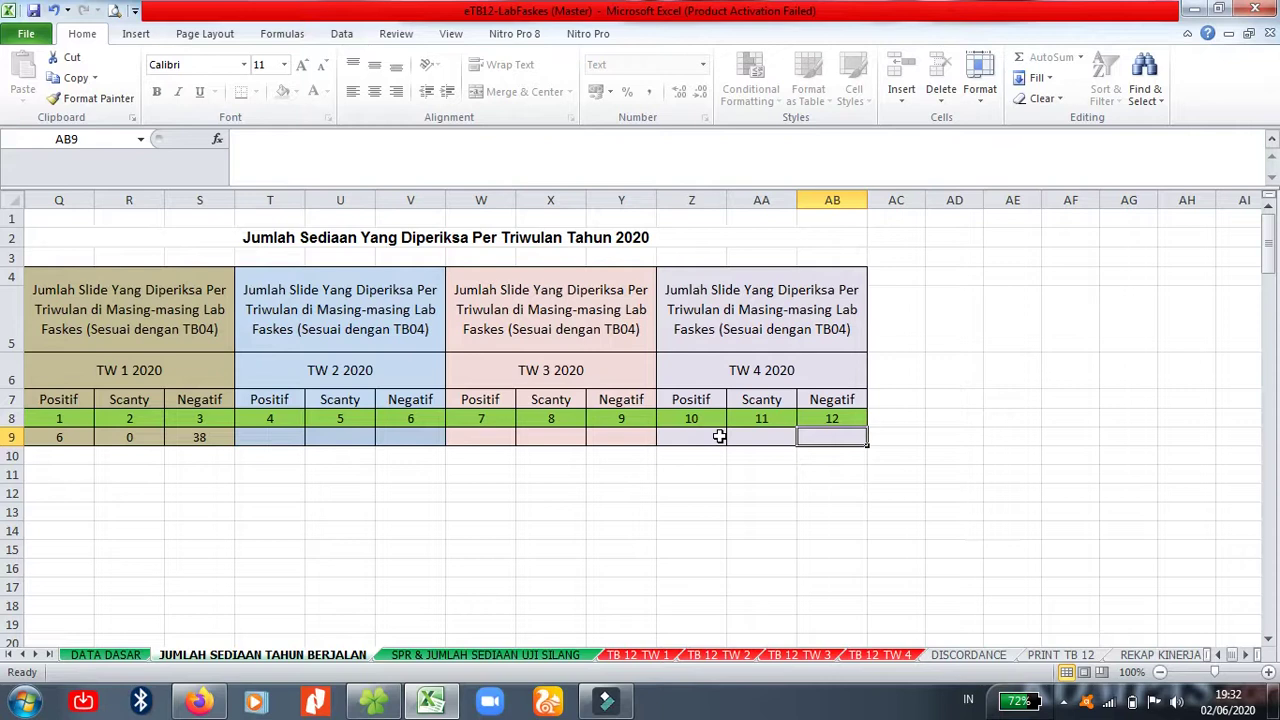
pyautogui.click(184, 440)
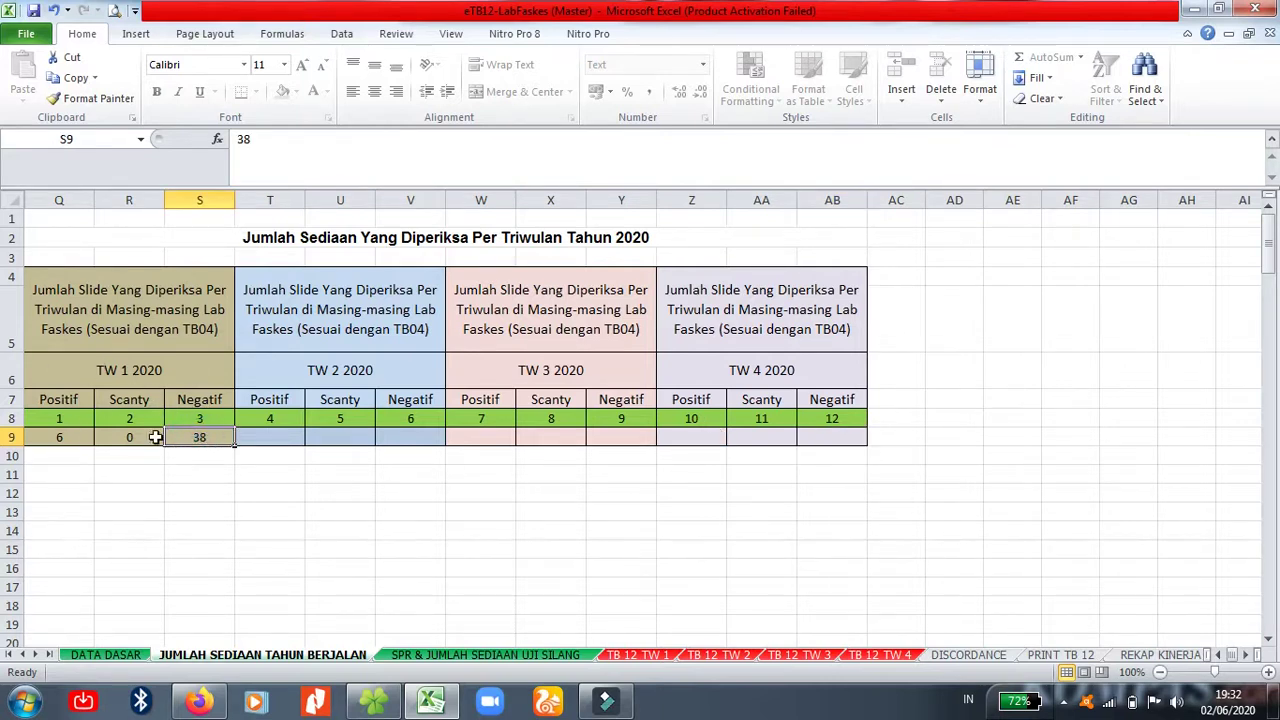
pyautogui.click(133, 374)
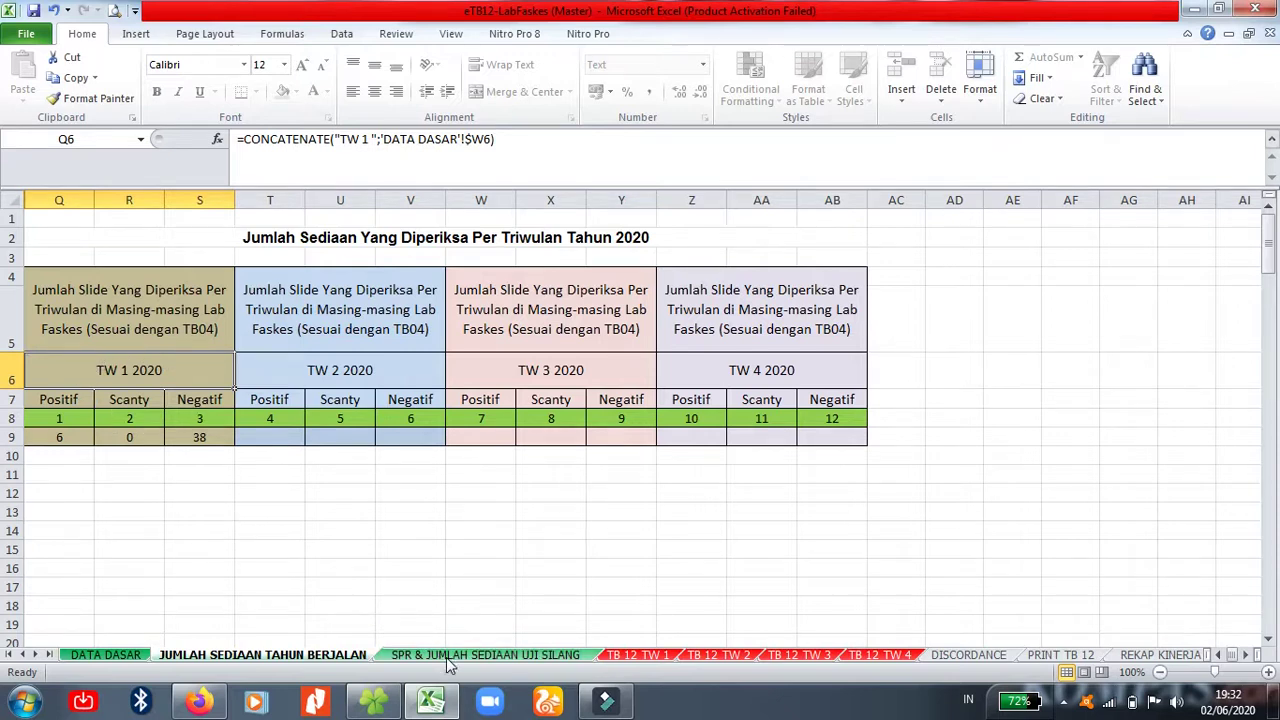
# Step: Examine the SPR & JUMLAH SEDIAAN UJI SILANG sheet: 2019 slide counts, yearly and quarterly cross-check slide numbers, and the TW1 sampling interval
pyautogui.click(450, 663)
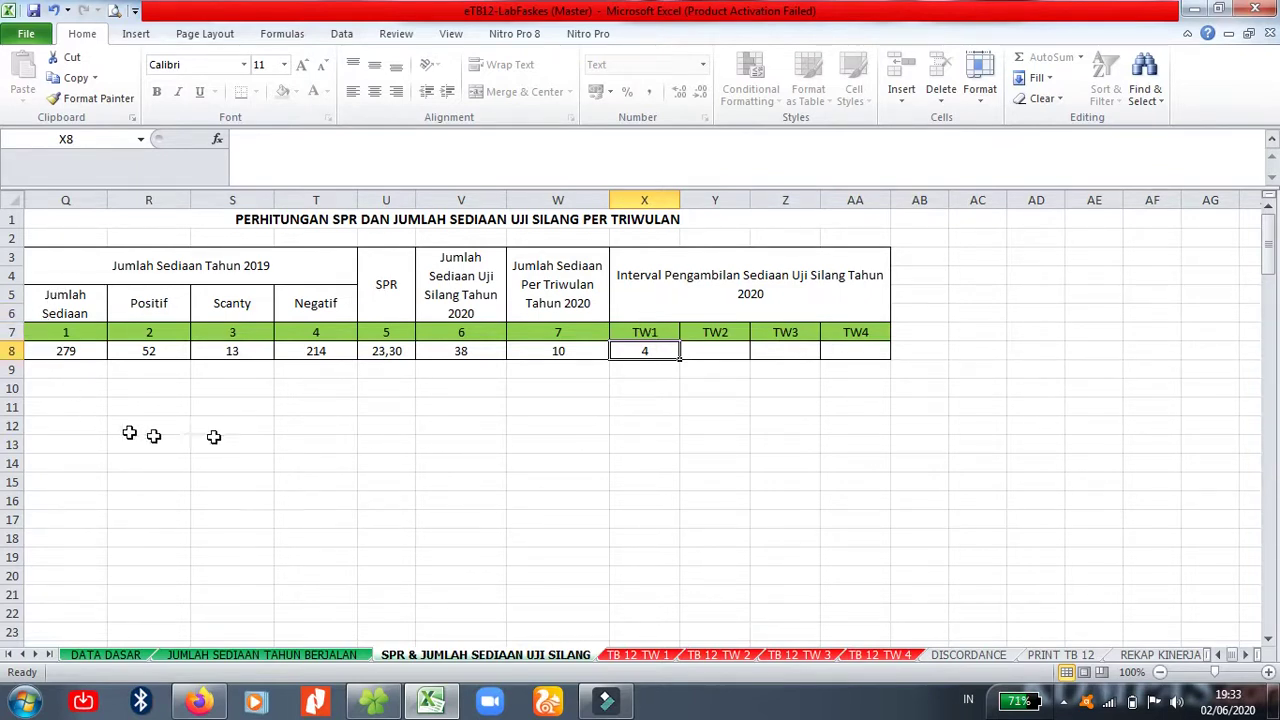
pyautogui.moveTo(130, 430); pyautogui.dragTo(306, 442)
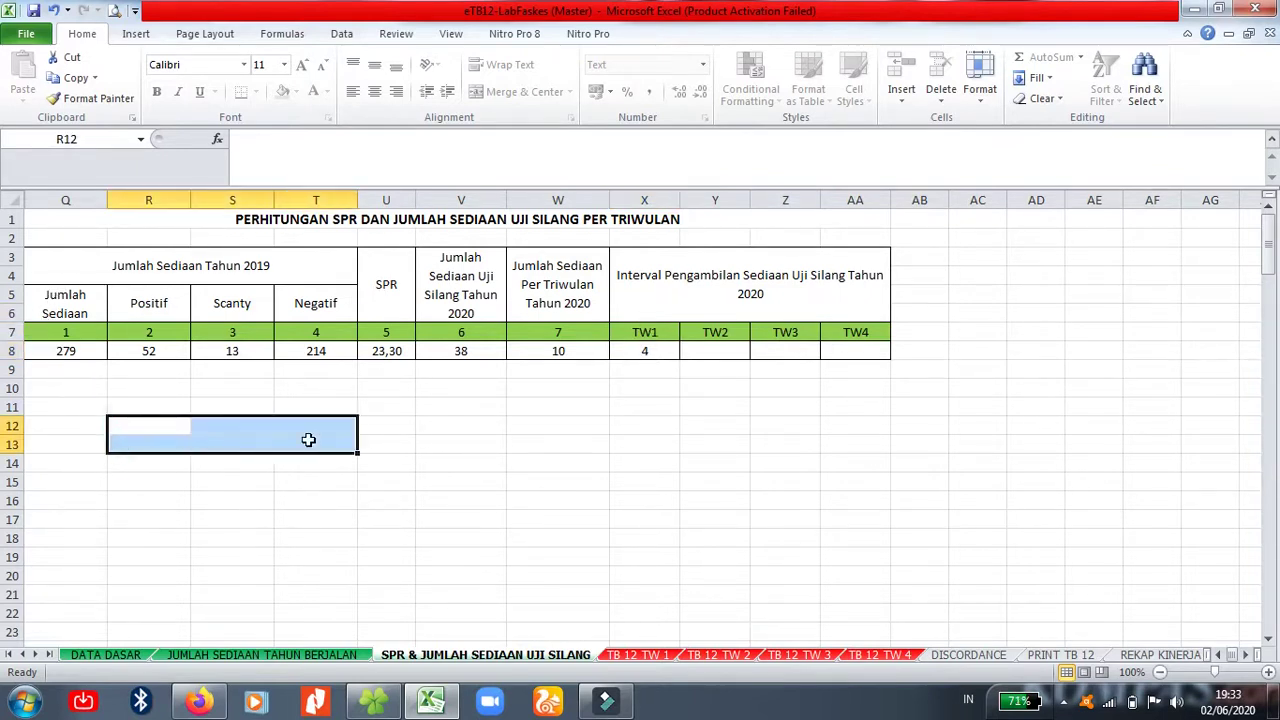
pyautogui.click(572, 352)
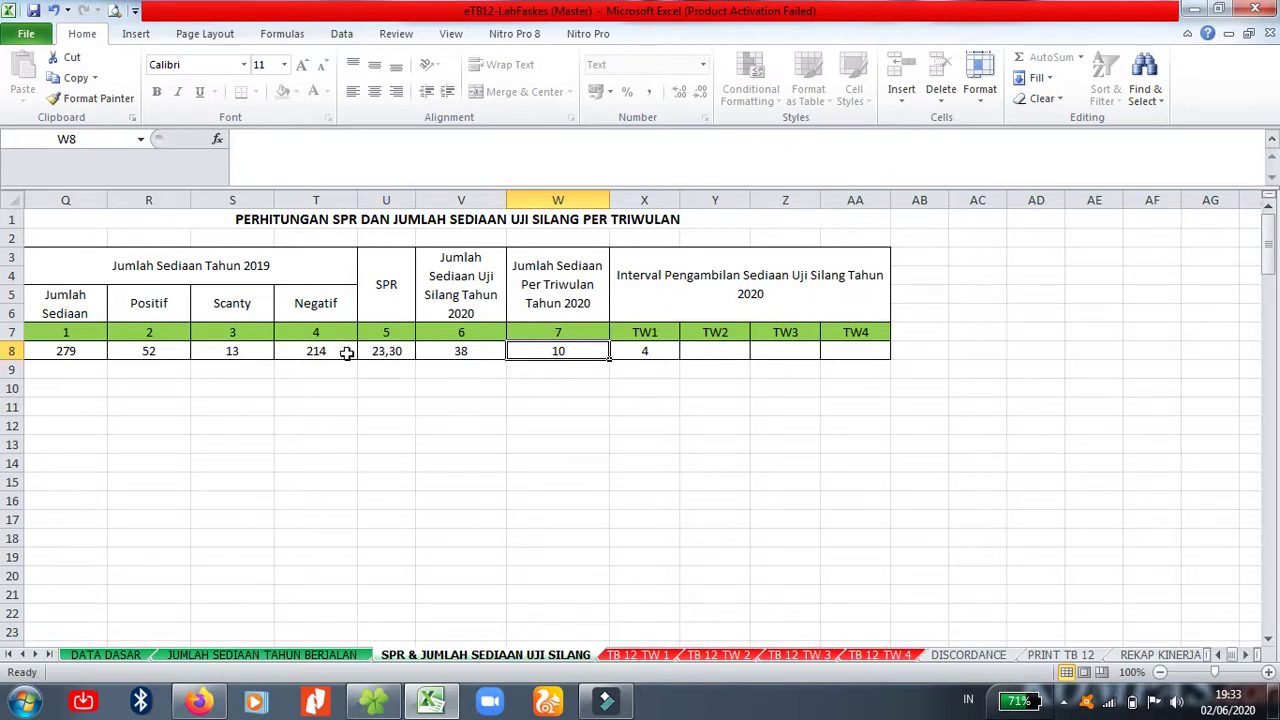
pyautogui.click(474, 293)
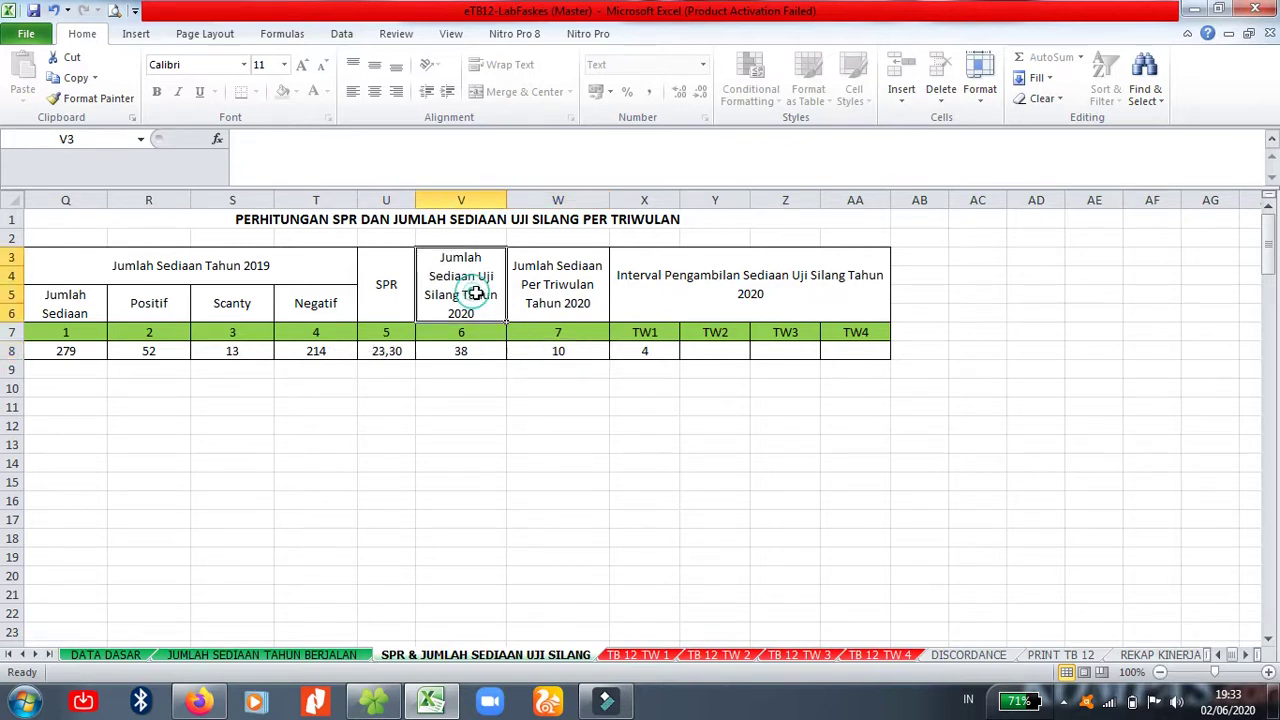
pyautogui.click(473, 352)
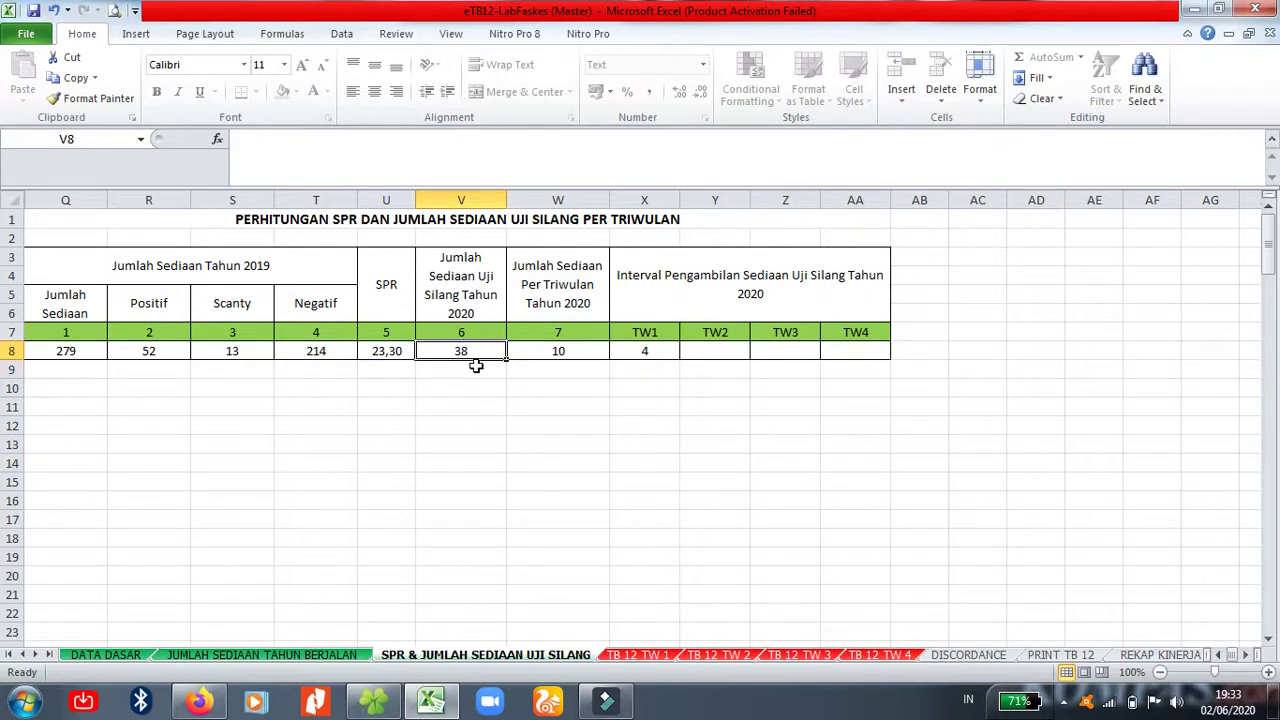
pyautogui.click(579, 290)
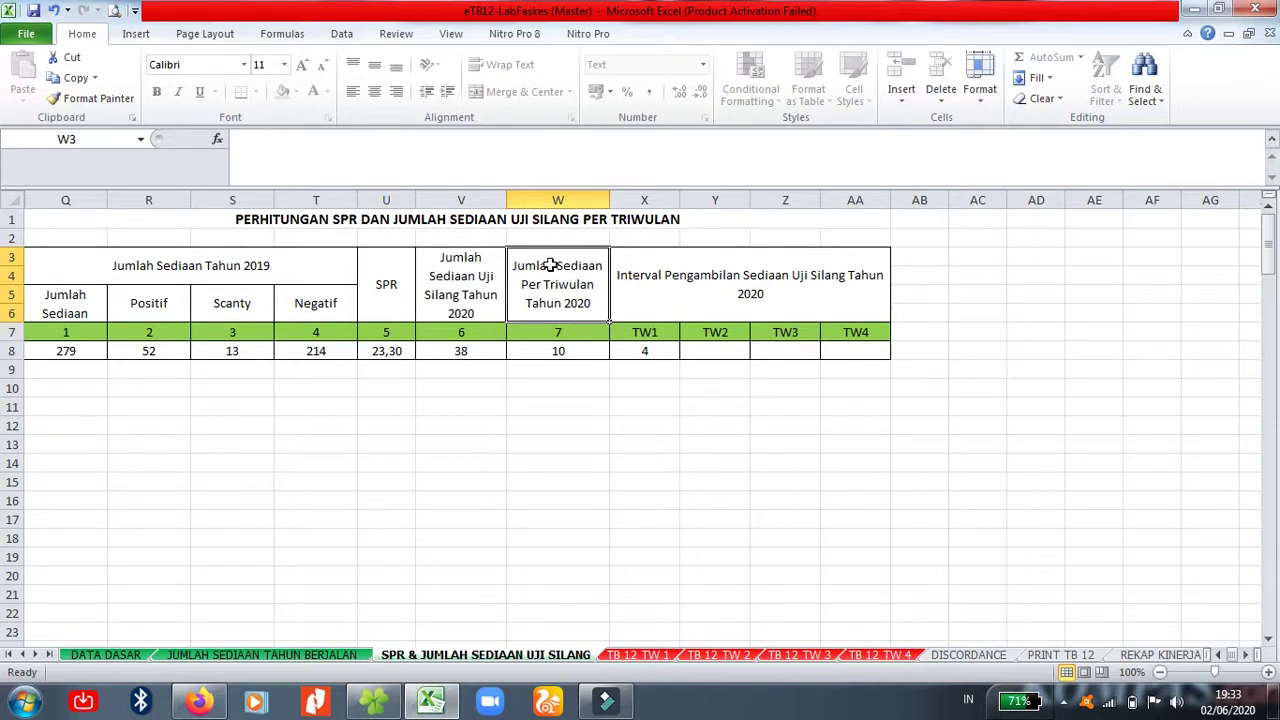
pyautogui.click(586, 350)
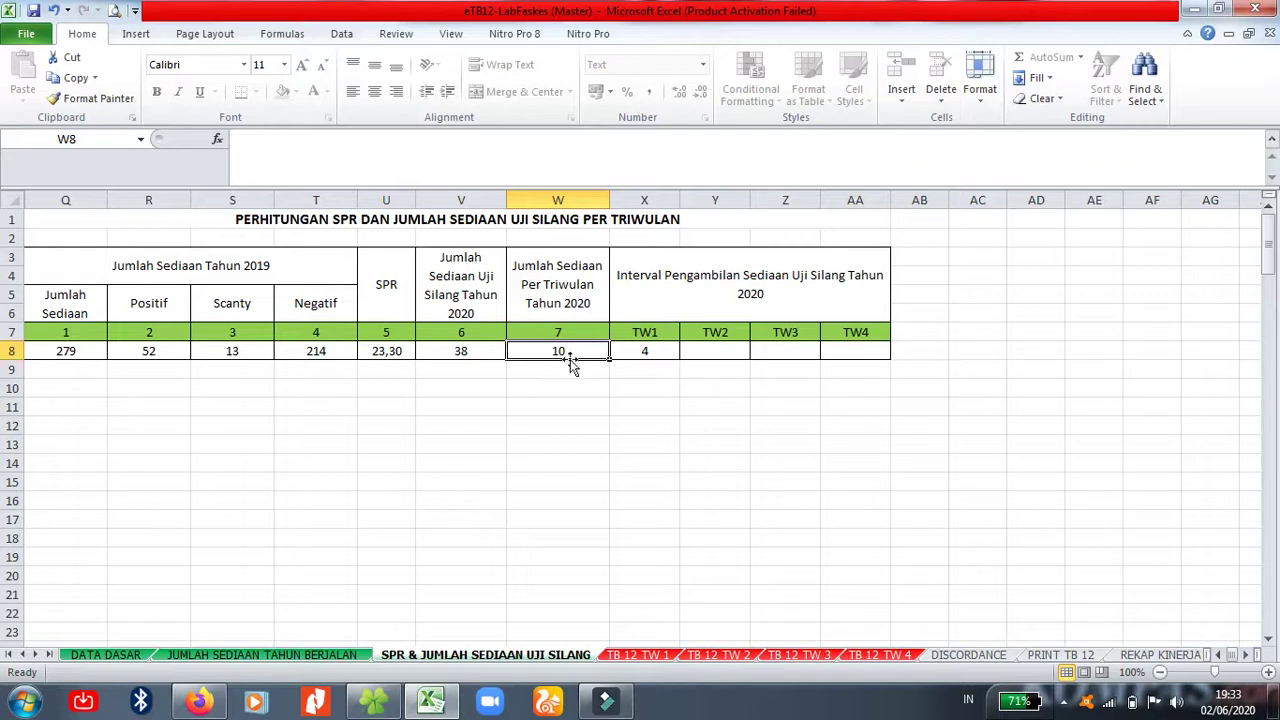
pyautogui.doubleClick(678, 284)
pyautogui.click(644, 406)
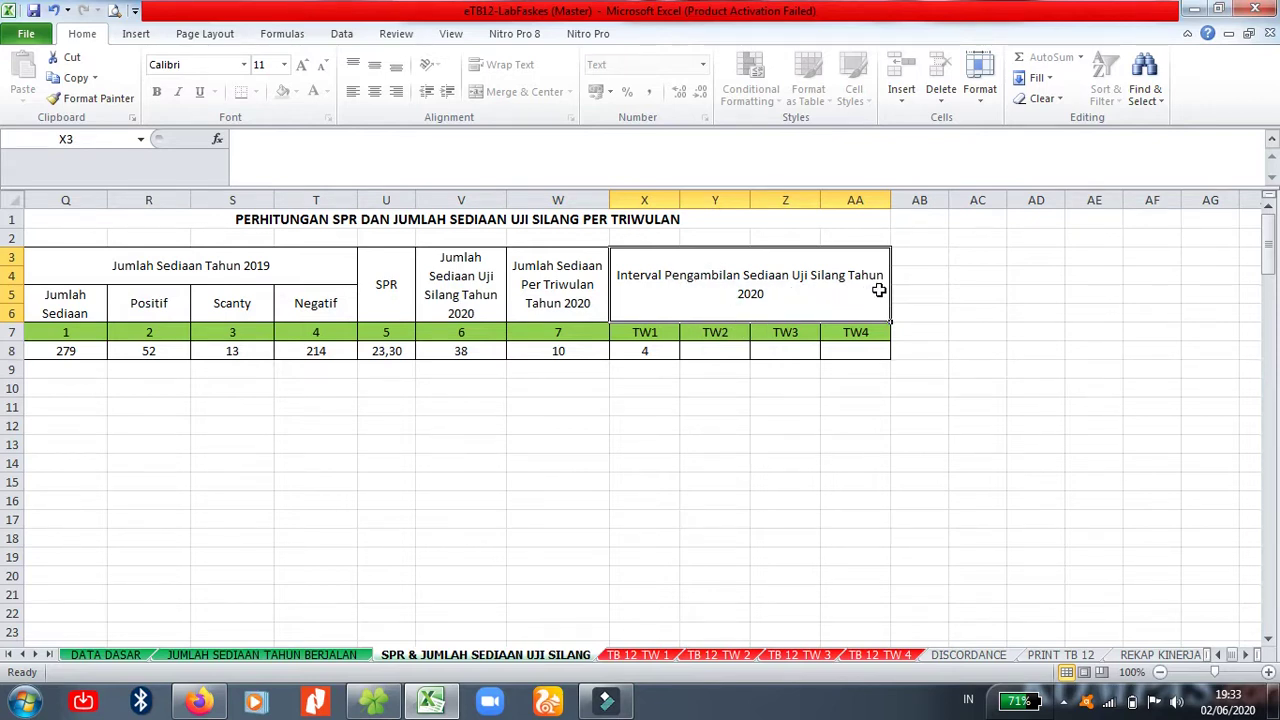
pyautogui.click(670, 351)
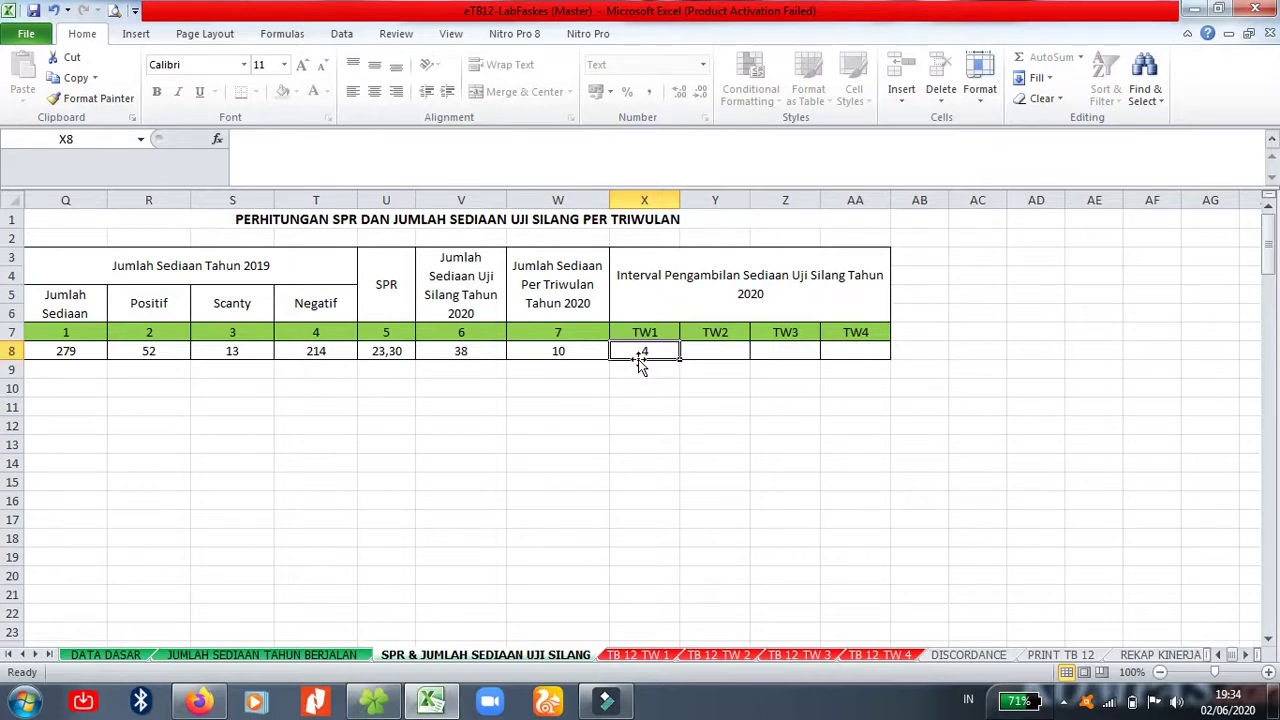
pyautogui.click(657, 368)
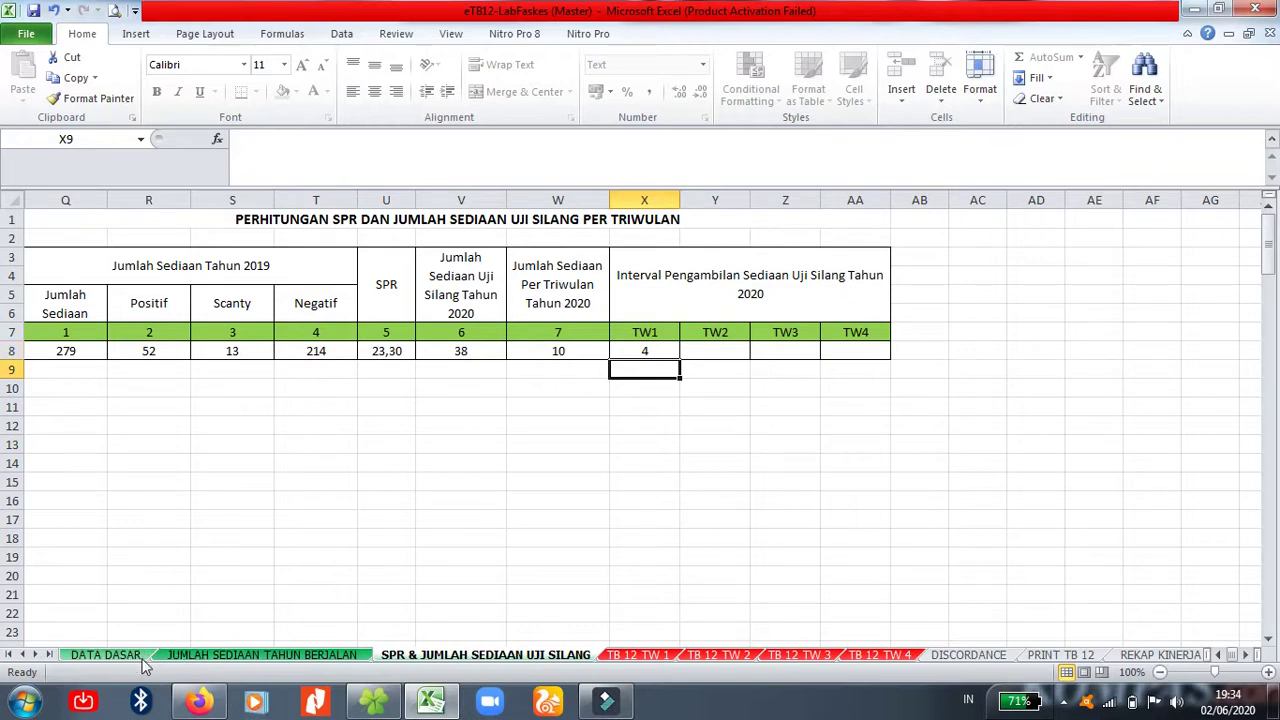
# Step: Examine the TB 12 TW 1 sheet's slide identity, Lab Faskes examination date and result columns, ending at the first slide identity cell
pyautogui.click(638, 655)
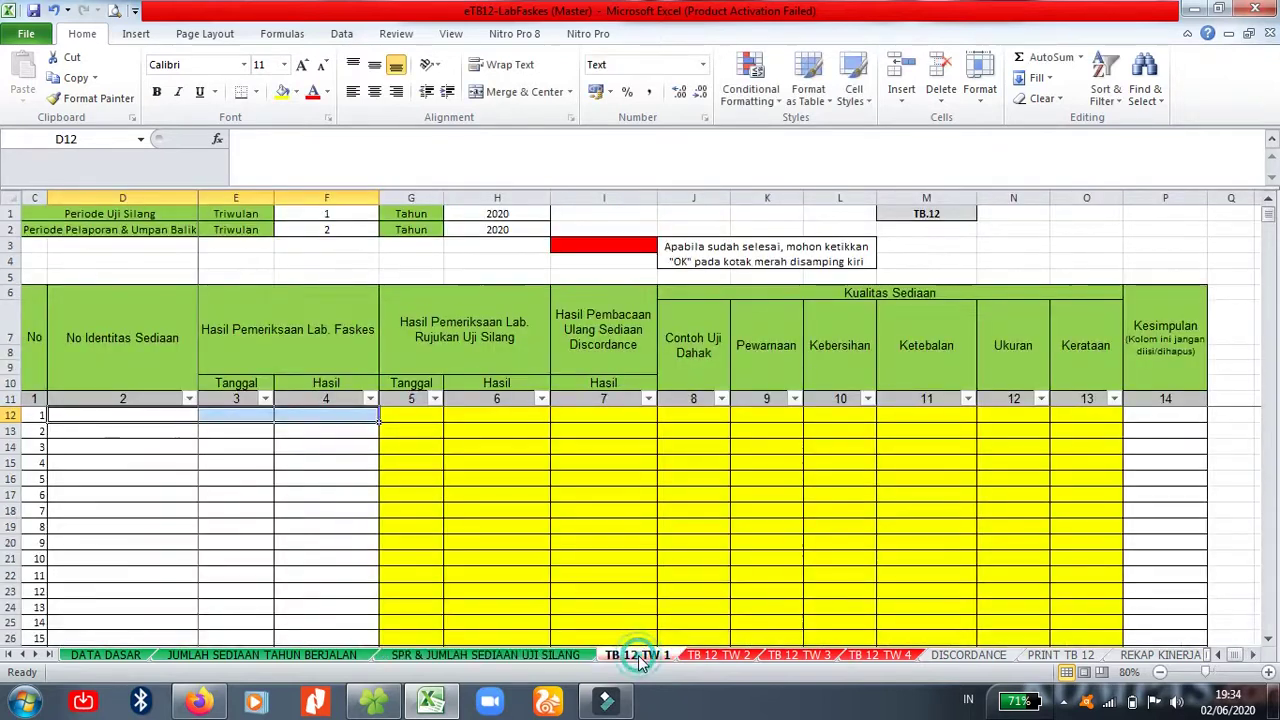
pyautogui.click(124, 495)
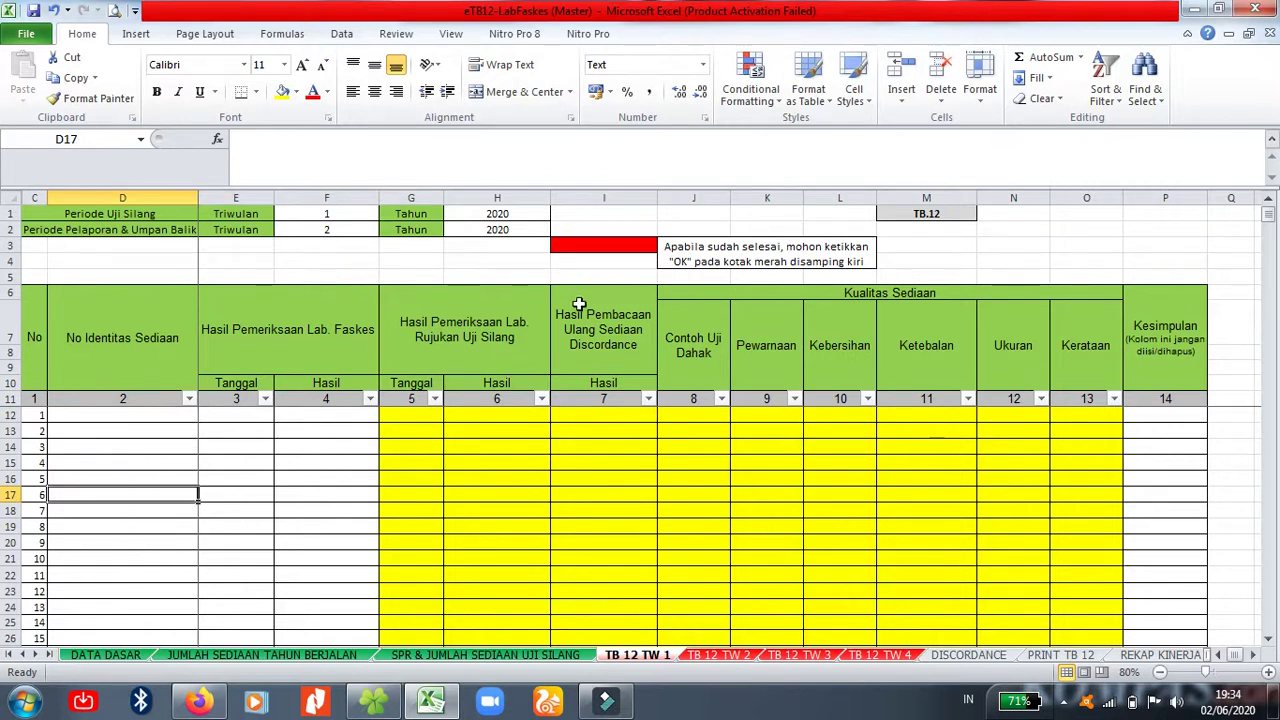
pyautogui.click(86, 416)
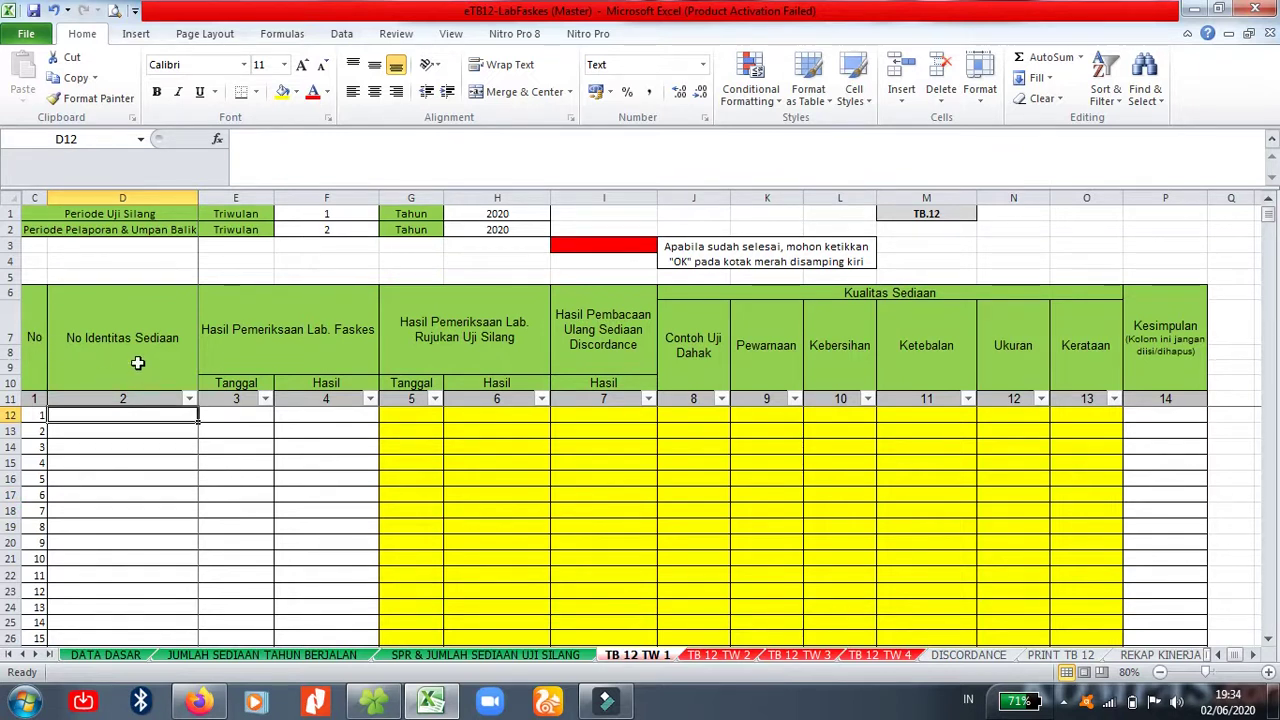
pyautogui.click(268, 352)
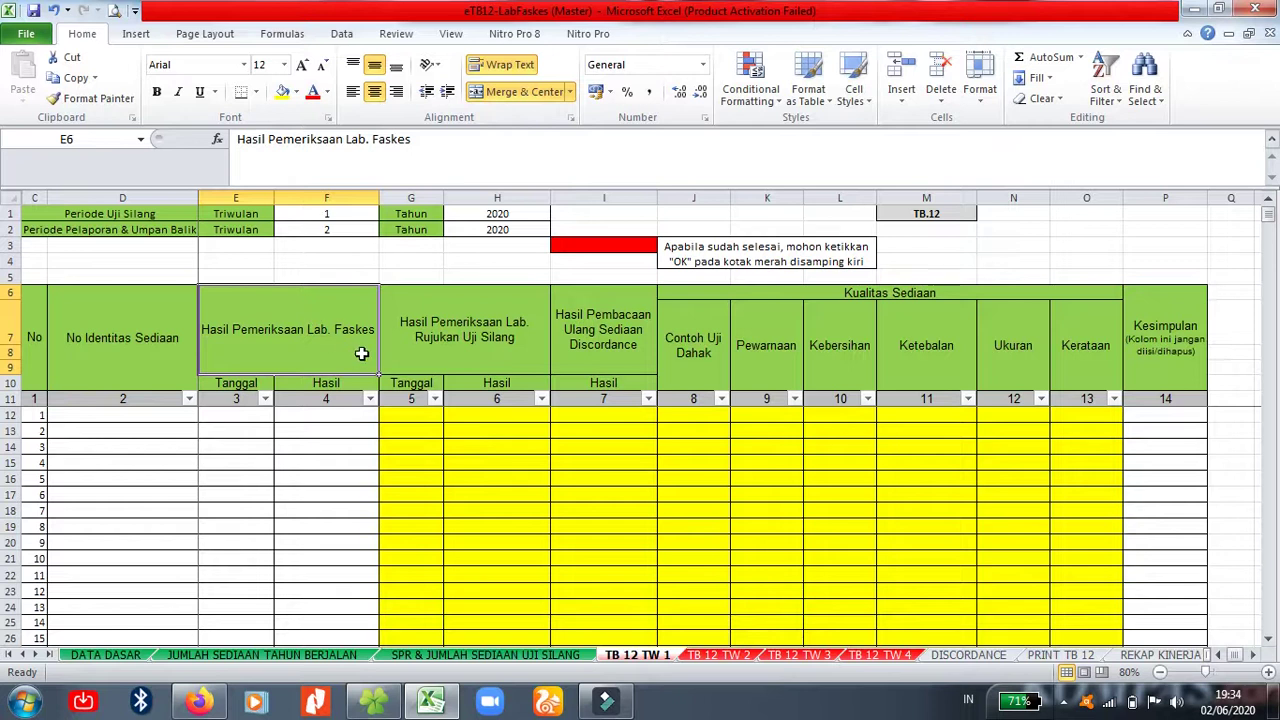
pyautogui.click(340, 431)
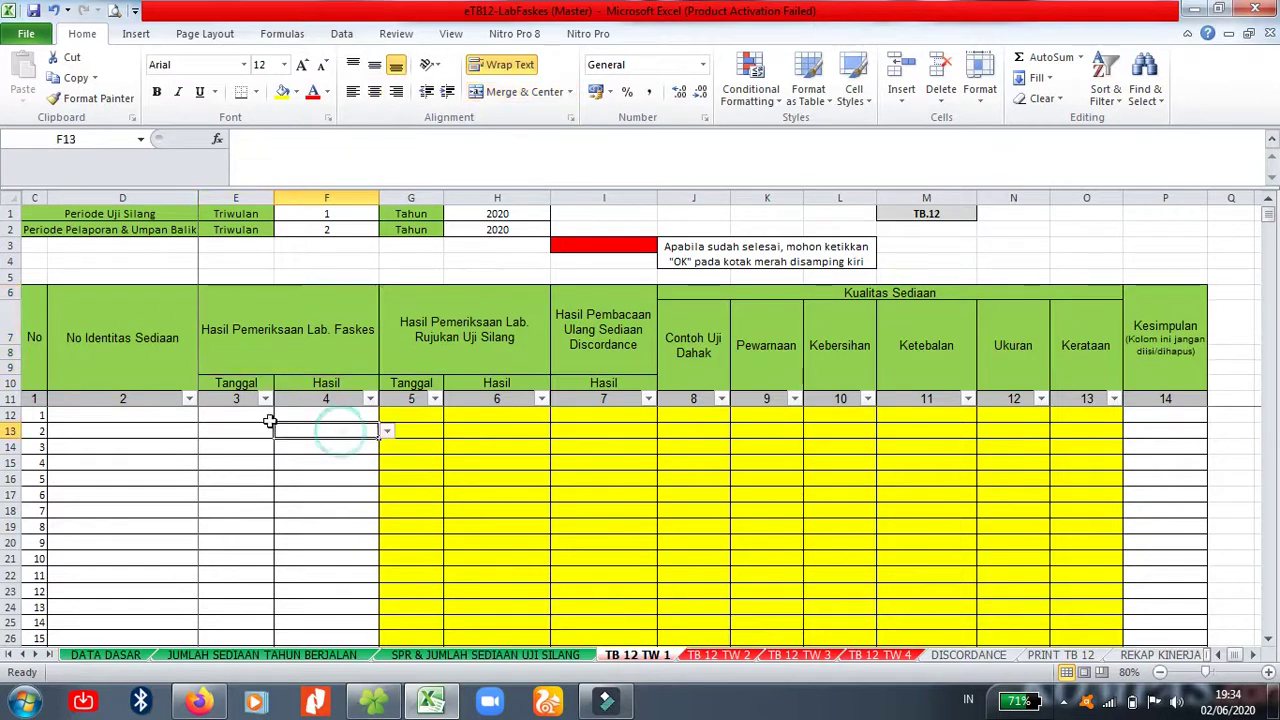
pyautogui.click(318, 400)
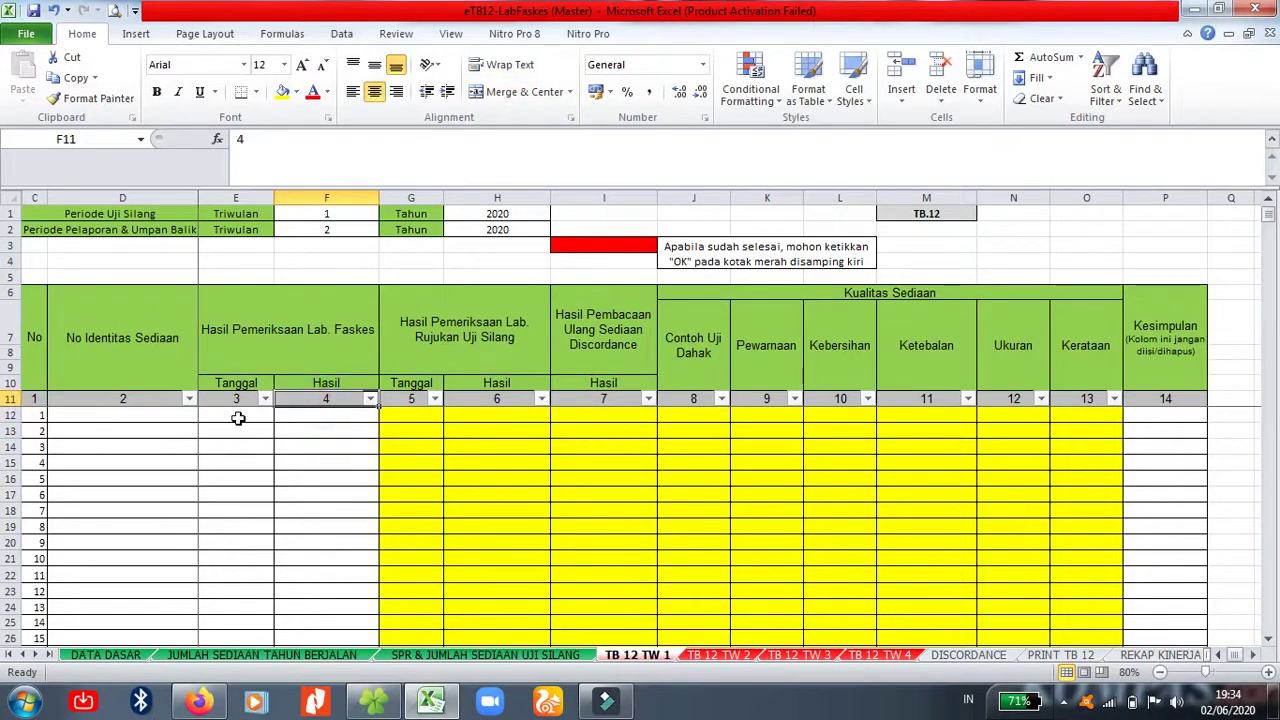
pyautogui.click(34, 404)
pyautogui.click(126, 405)
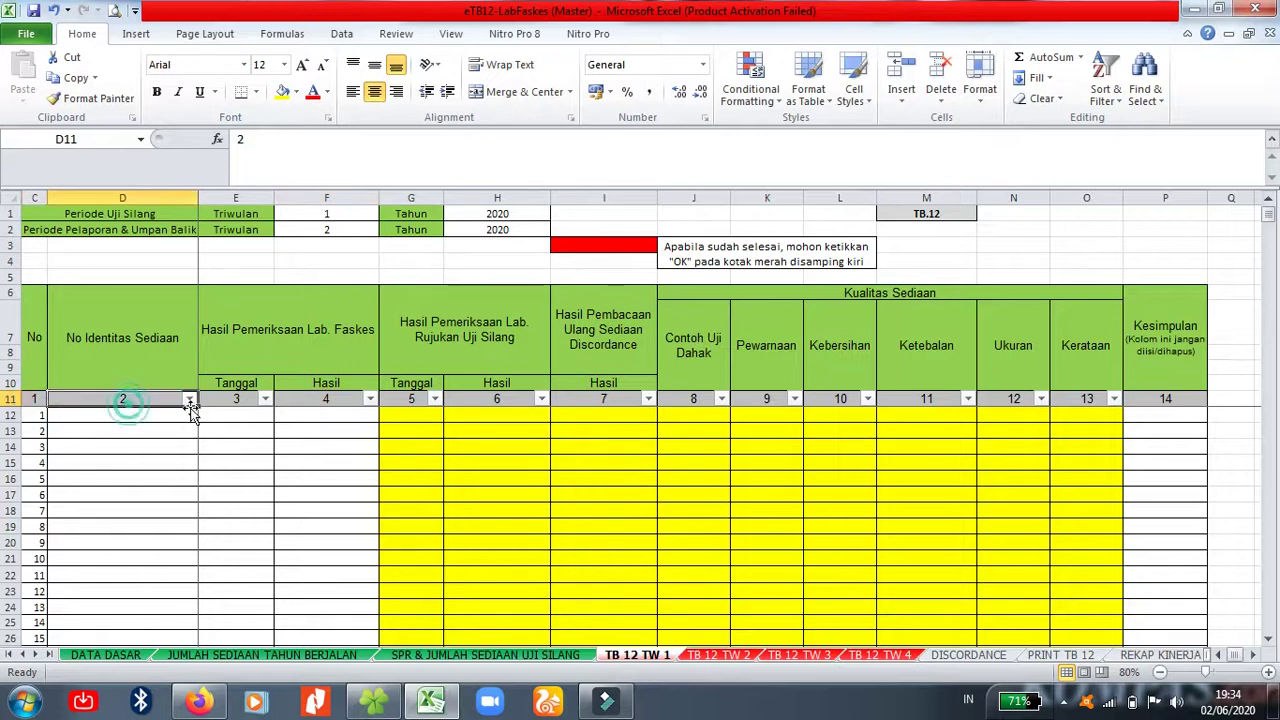
pyautogui.click(236, 404)
pyautogui.click(108, 402)
pyautogui.click(238, 402)
pyautogui.click(323, 404)
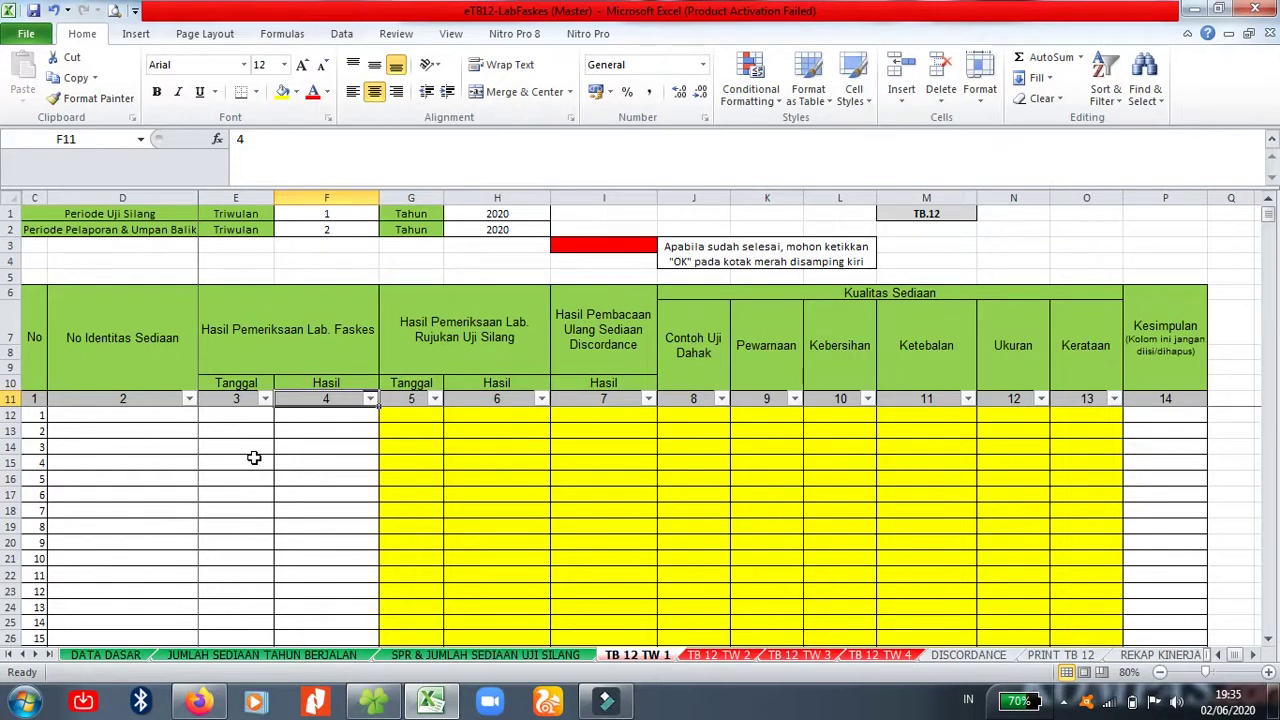
pyautogui.click(168, 420)
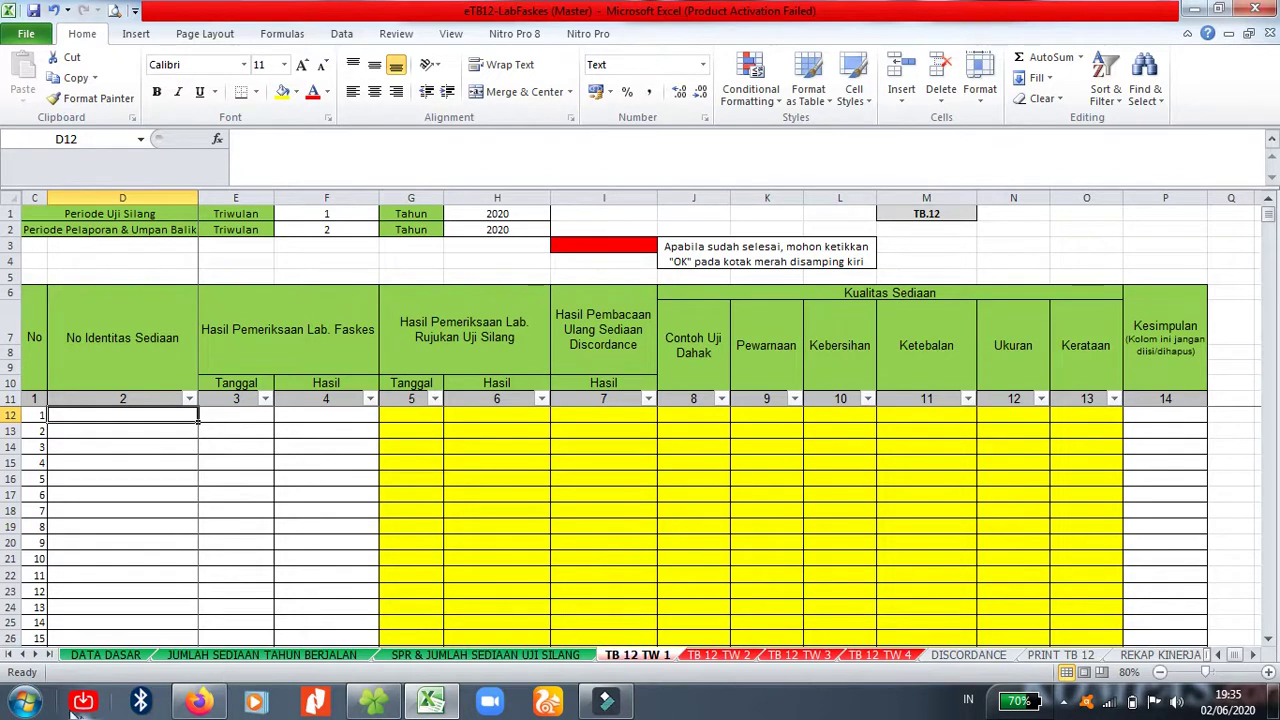
# Step: Switch to Microsoft Word with a new blank document and dismiss the Office activation wizard
pyautogui.click(24, 702)
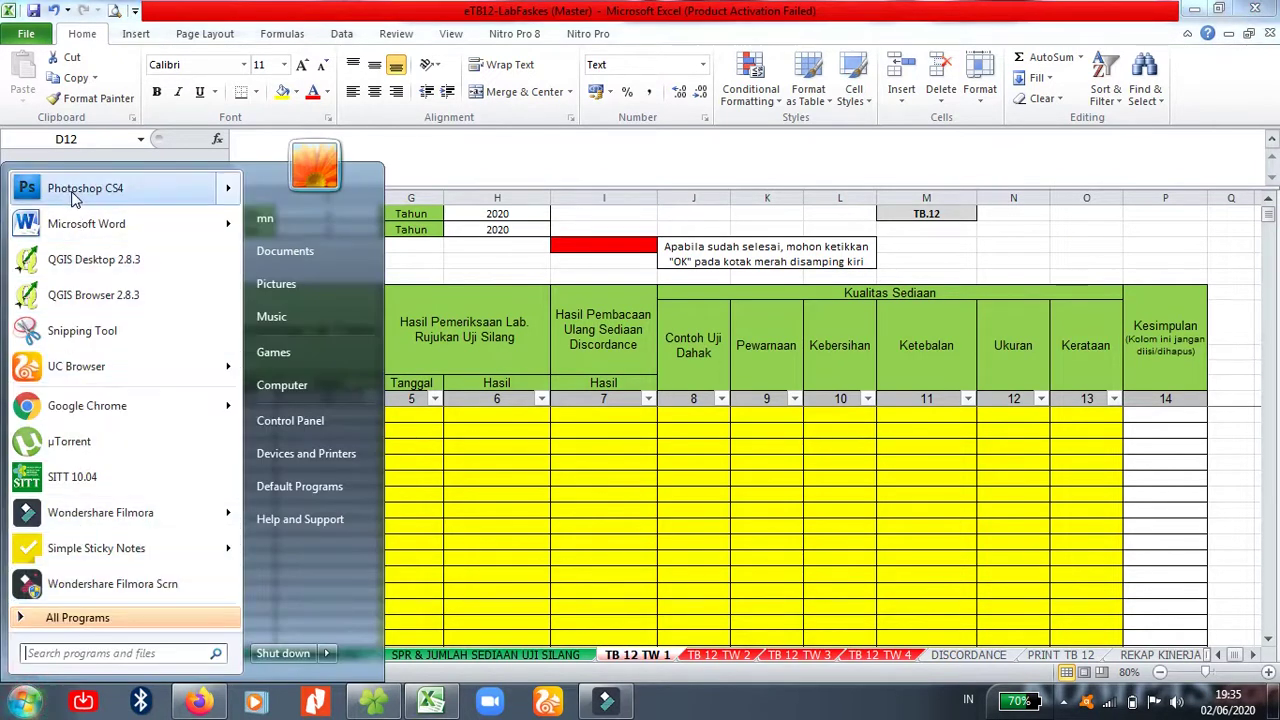
pyautogui.click(60, 222)
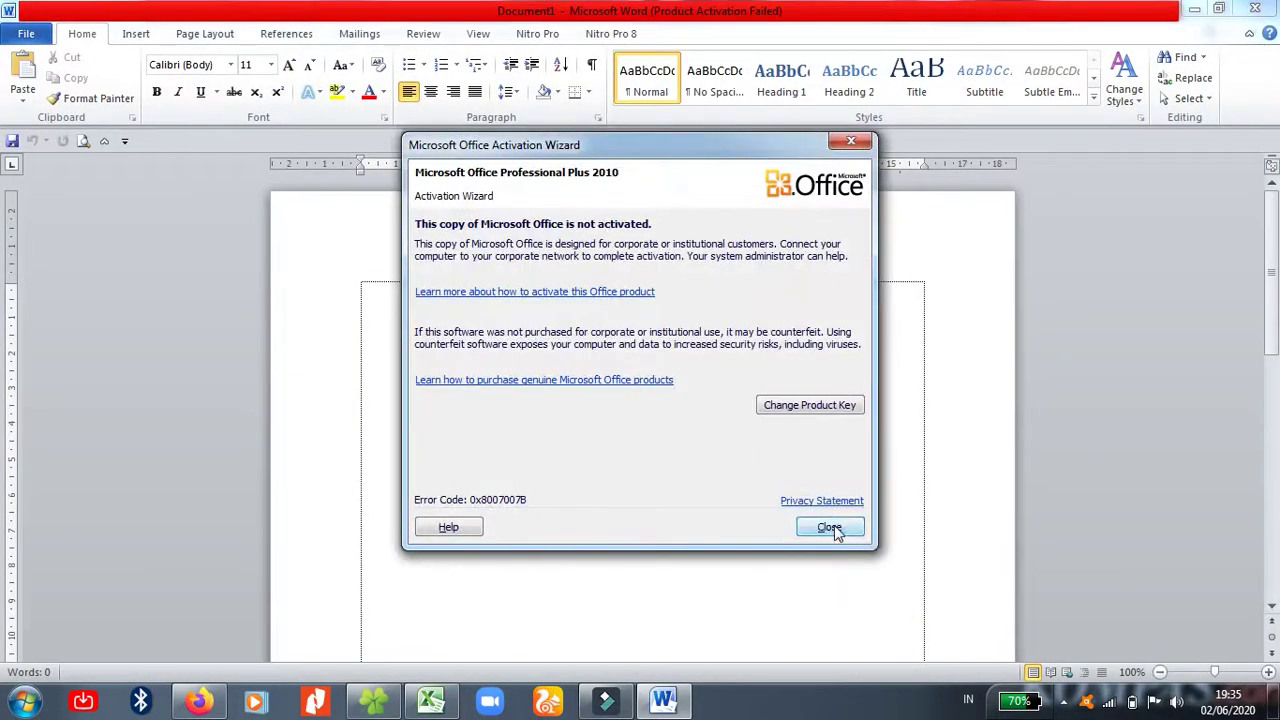
pyautogui.click(831, 524)
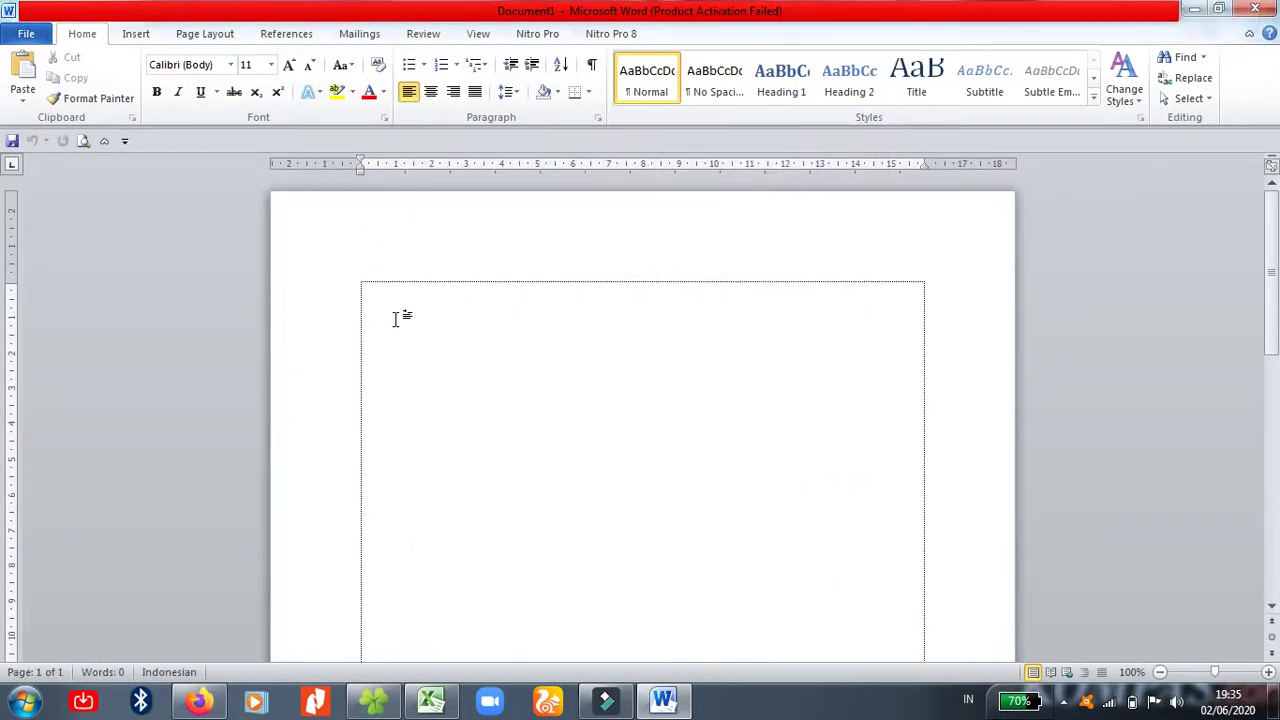
# Step: Draw an upright rectangle about 9.21 cm high and 3.84 cm wide near the top of the page
pyautogui.click(135, 32)
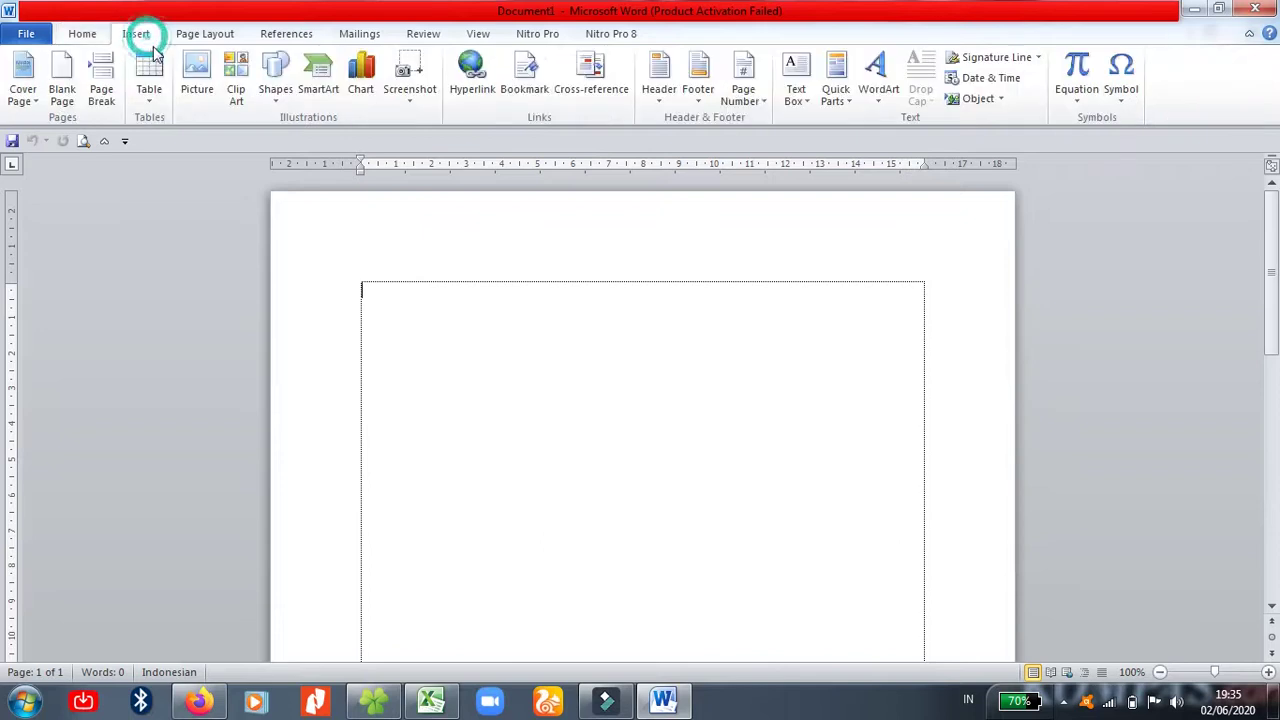
pyautogui.click(274, 88)
pyautogui.click(322, 139)
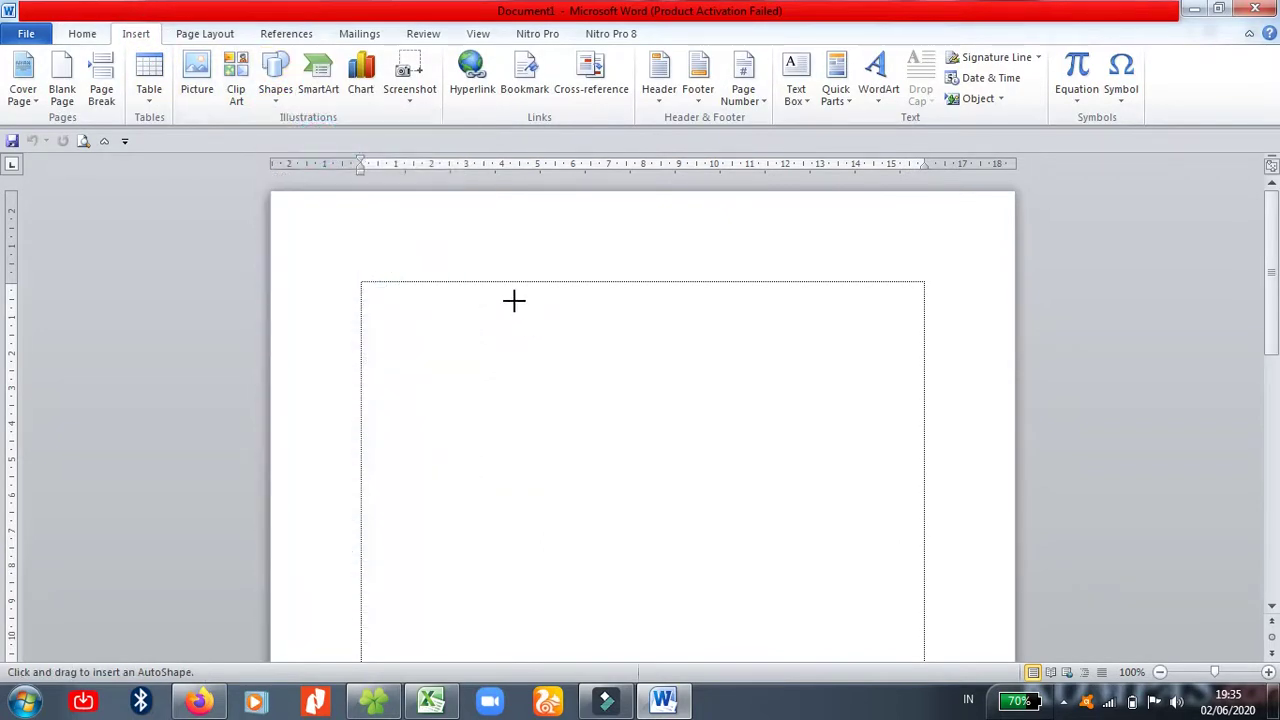
pyautogui.moveTo(506, 286); pyautogui.dragTo(637, 593)
pyautogui.moveTo(641, 610); pyautogui.dragTo(643, 612)
# Step: Fill the rectangle with the lightest grey shade of the white theme colour, keeping its blue outline
pyautogui.rightClick(531, 399)
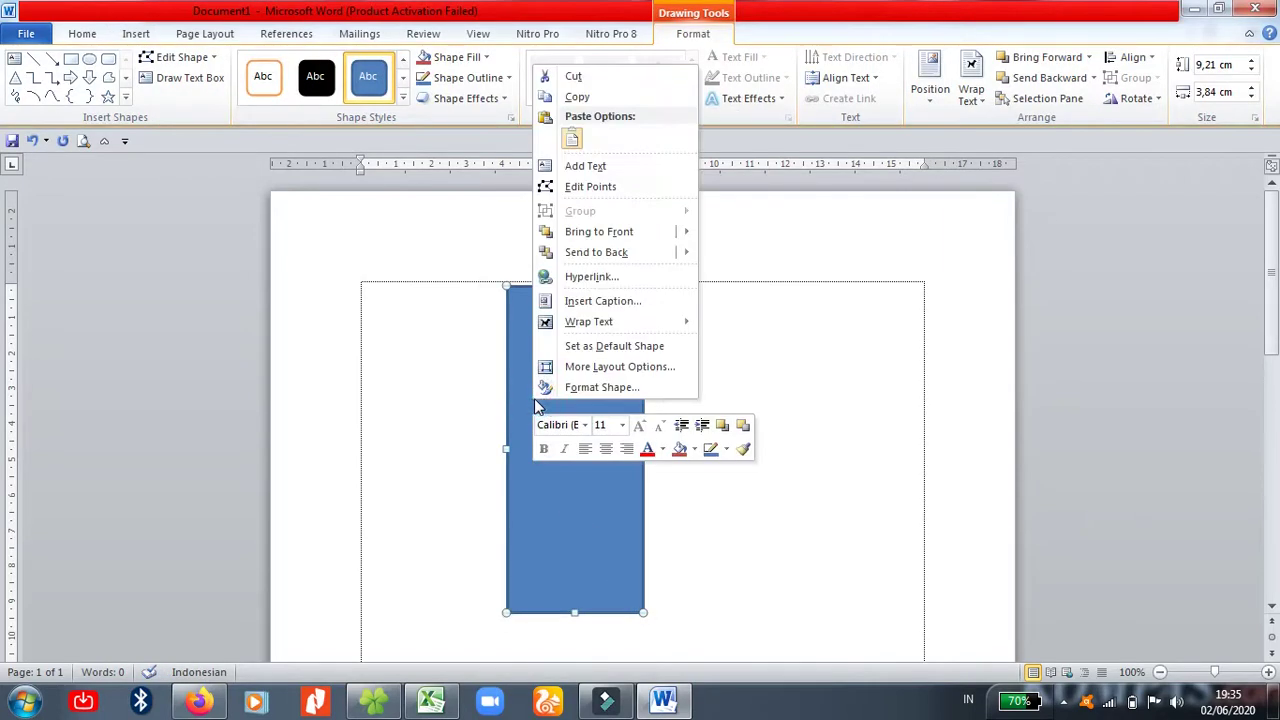
pyautogui.click(726, 449)
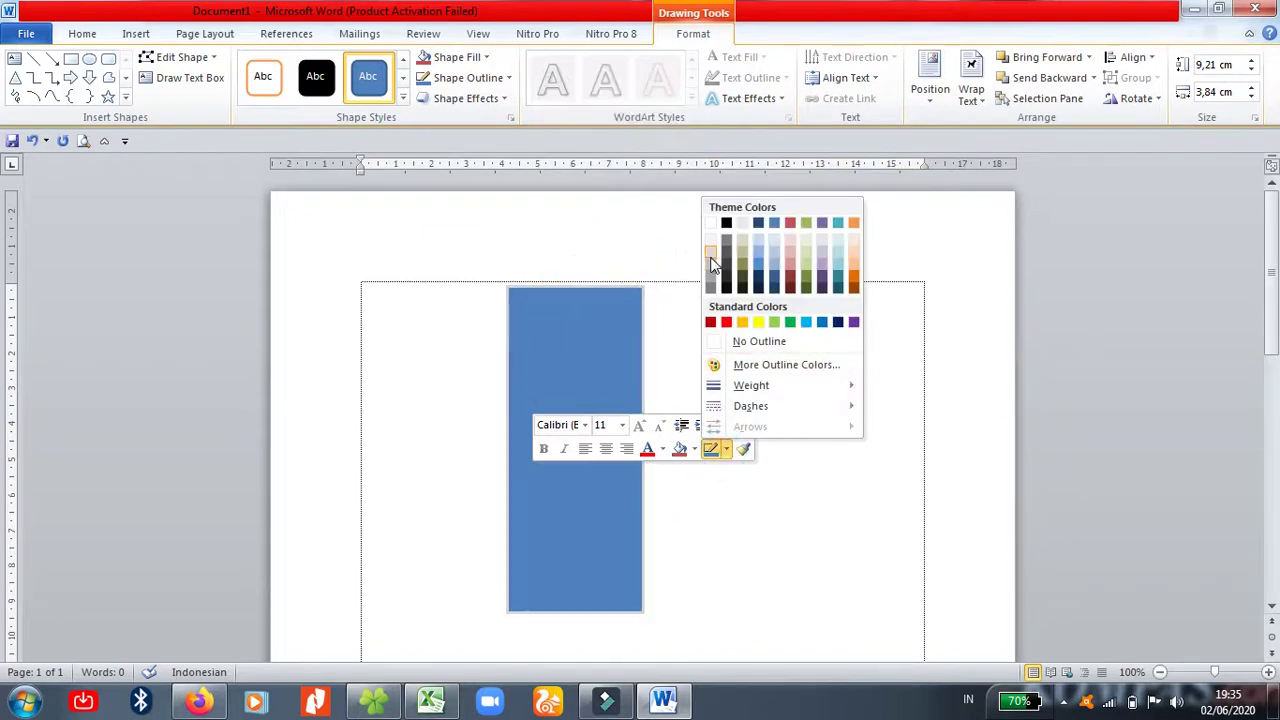
pyautogui.click(693, 450)
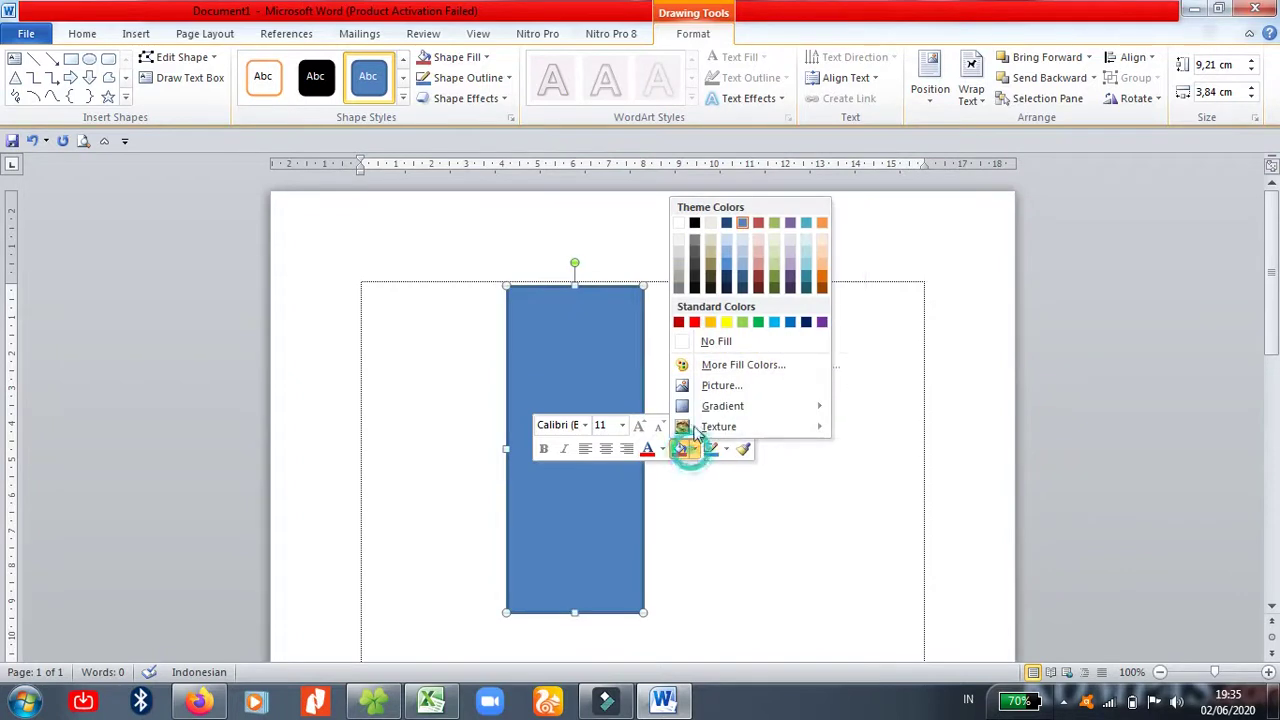
pyautogui.click(677, 242)
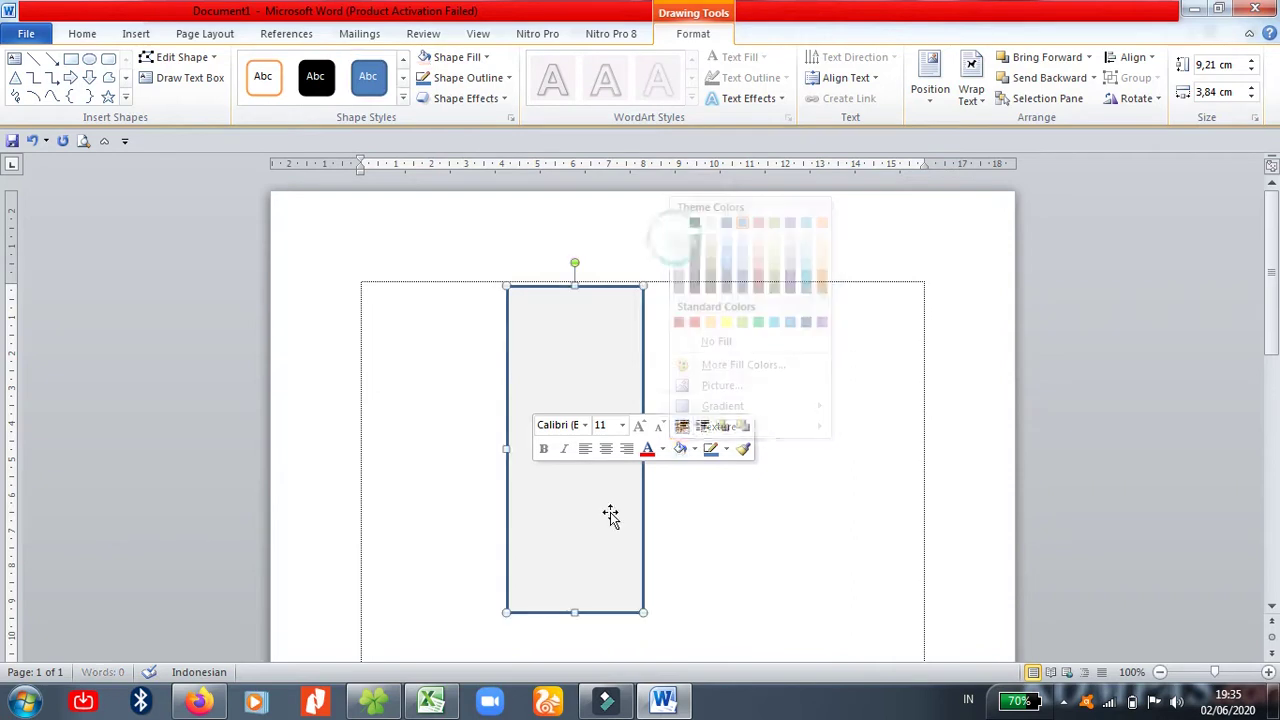
pyautogui.click(574, 560)
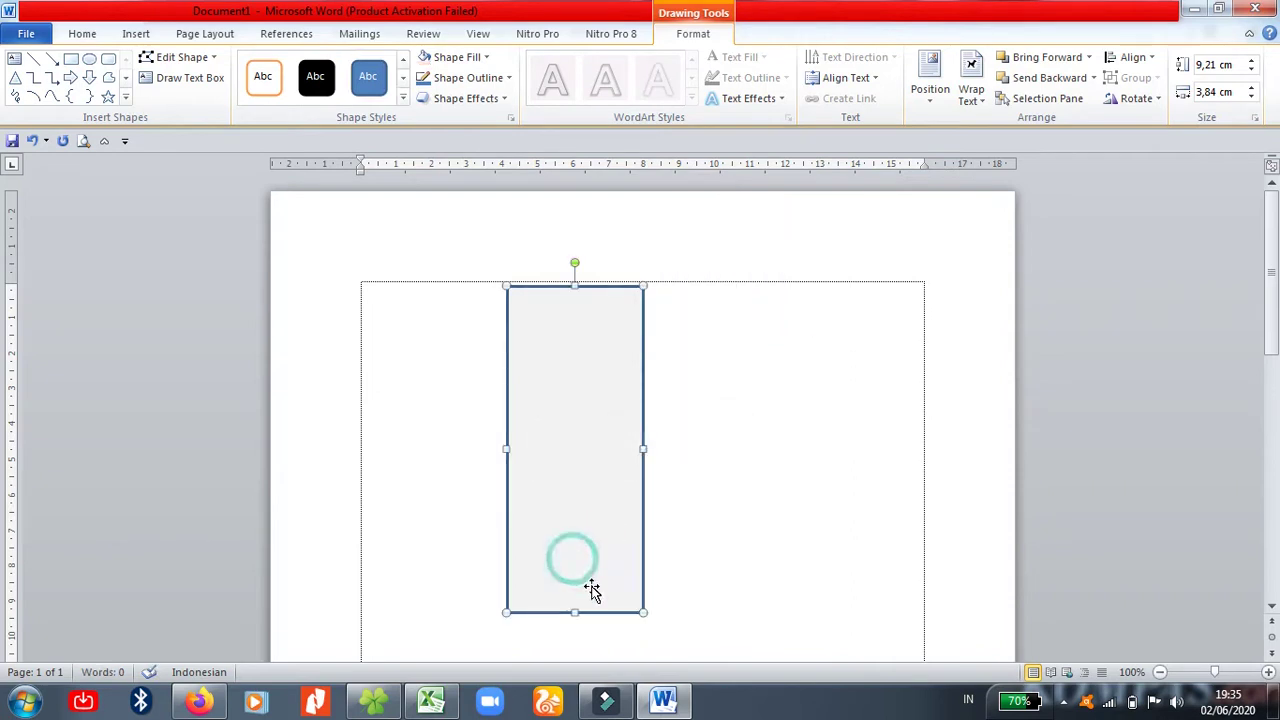
pyautogui.click(573, 494)
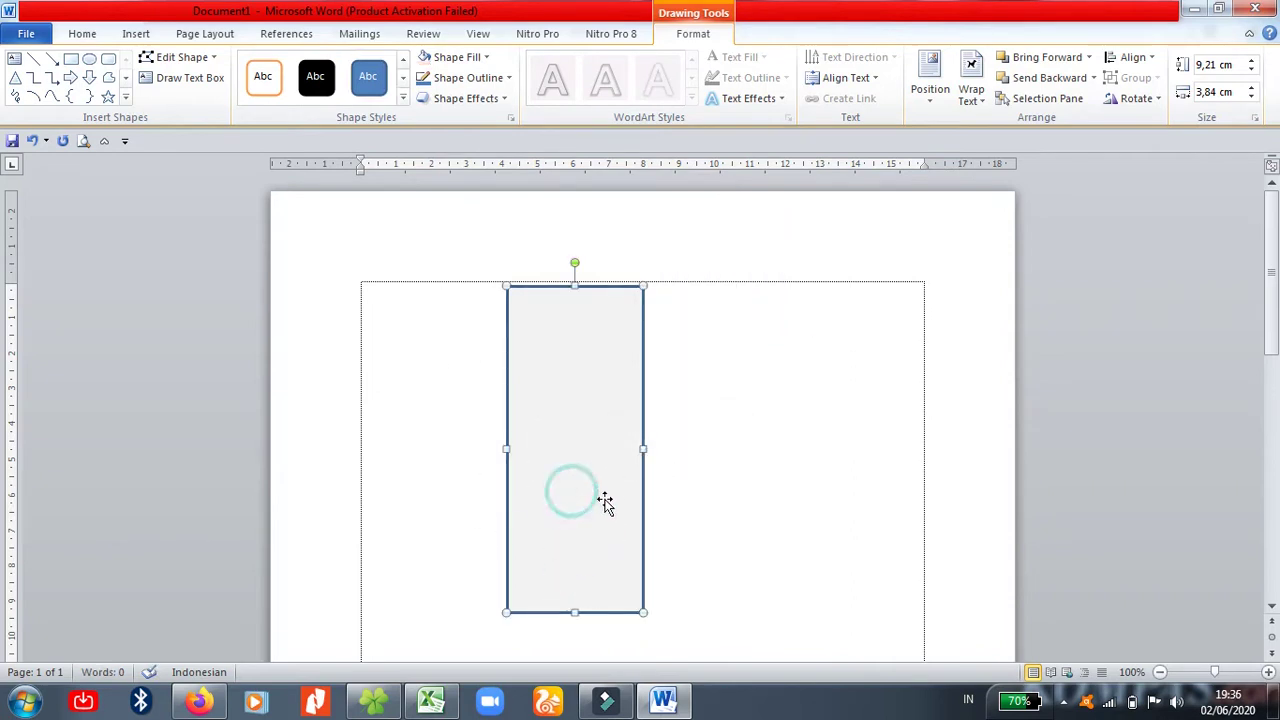
pyautogui.rightClick(590, 521)
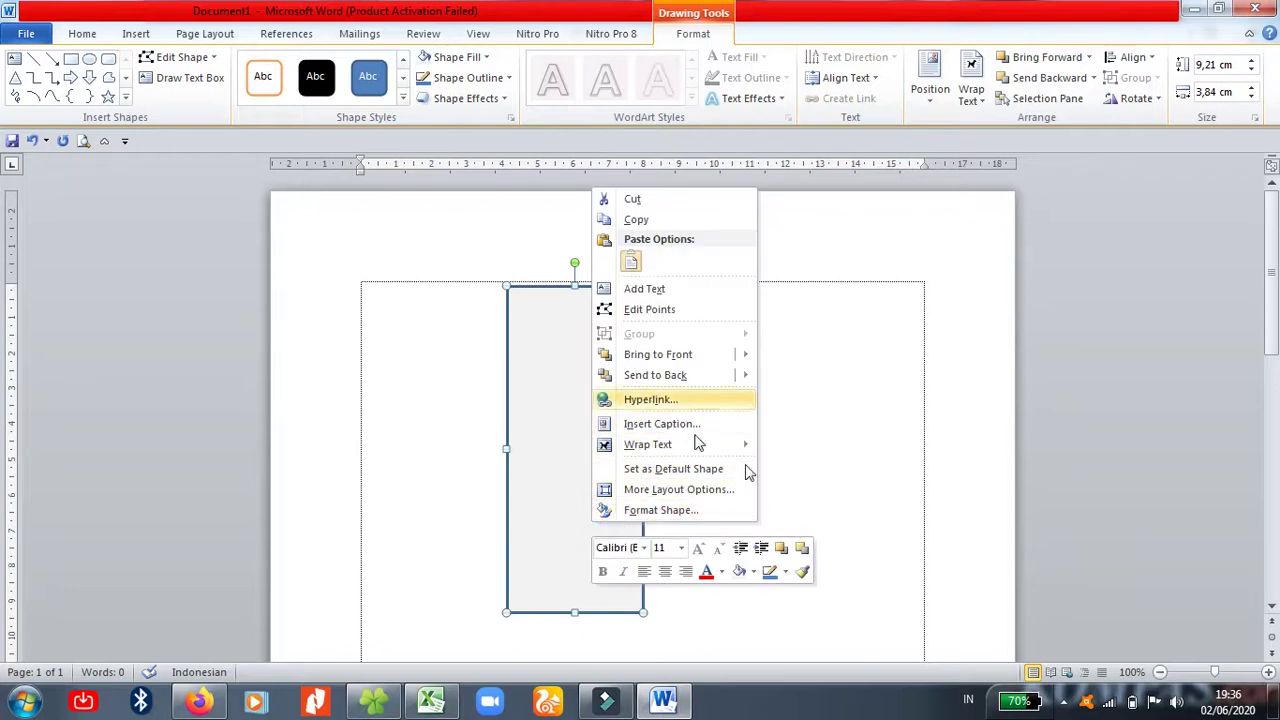
pyautogui.click(852, 473)
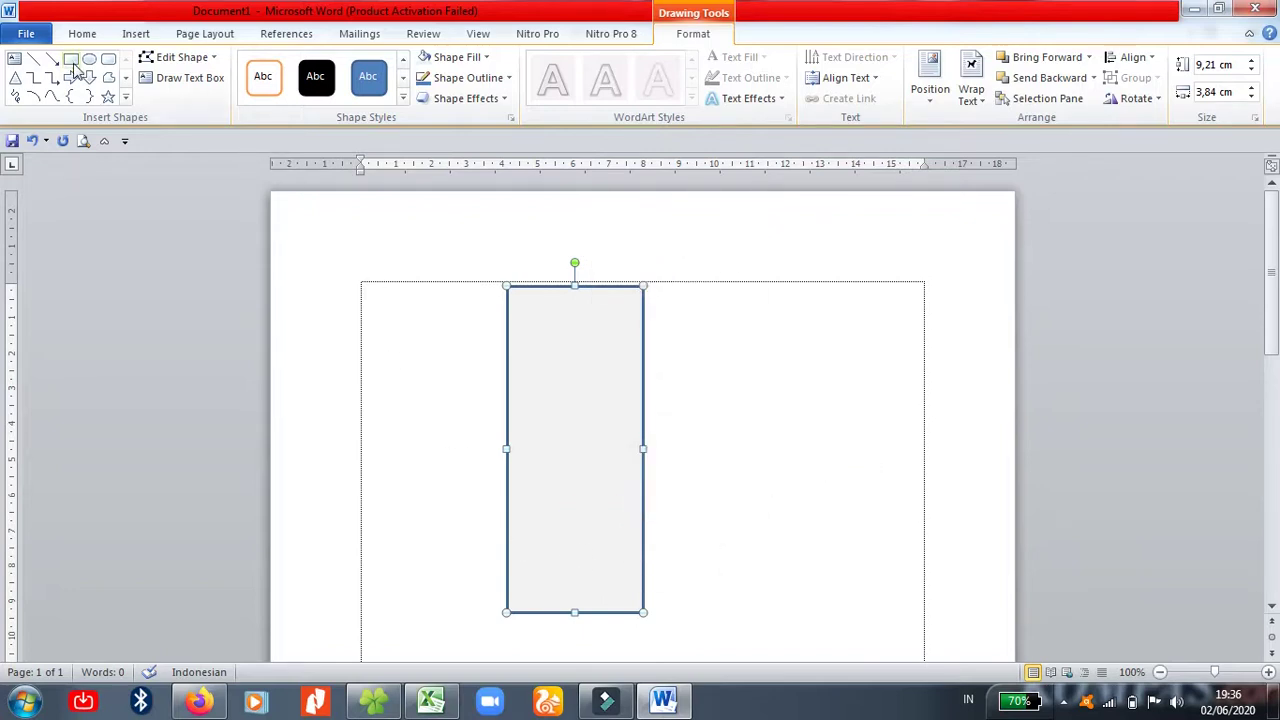
# Step: Draw a horizontal line about 3.84 cm long across the rectangle near its lower end, marking off a label area
pyautogui.click(34, 62)
pyautogui.moveTo(507, 545); pyautogui.dragTo(642, 545)
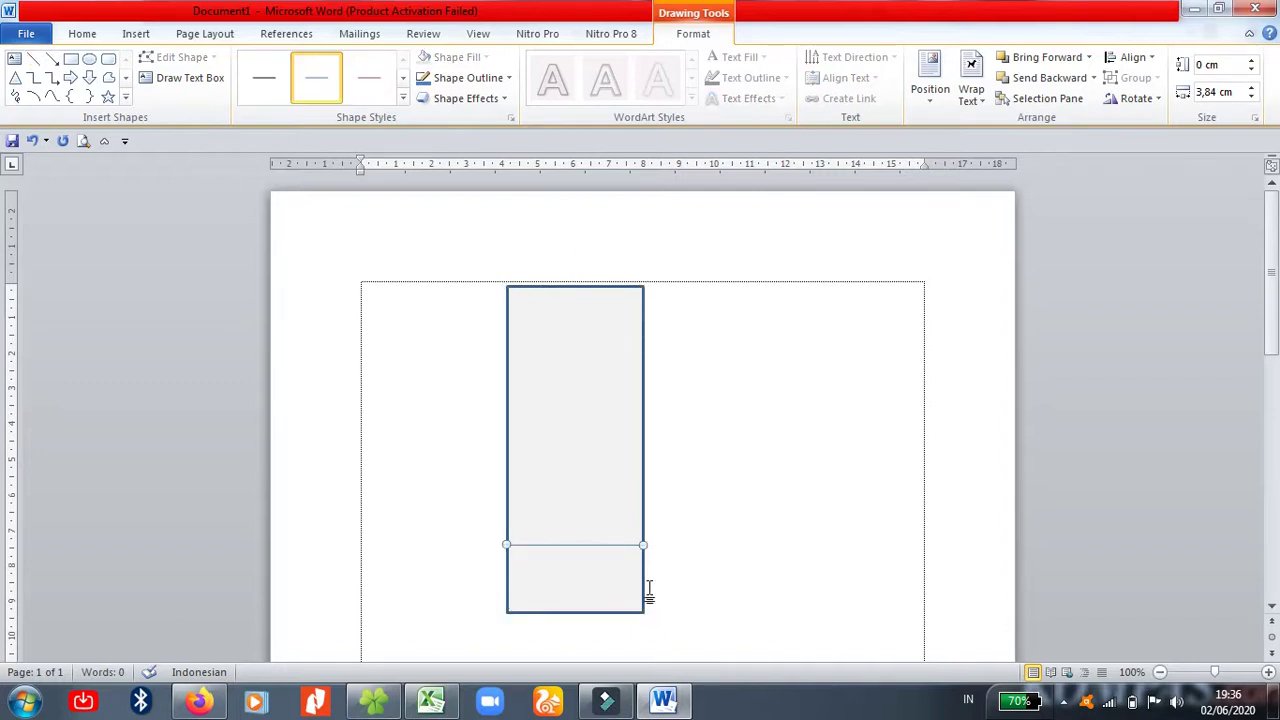
pyautogui.click(737, 558)
# Step: Add text to the rectangle, with blank lines down to the label area beneath the line, and enter 1 there
pyautogui.rightClick(545, 573)
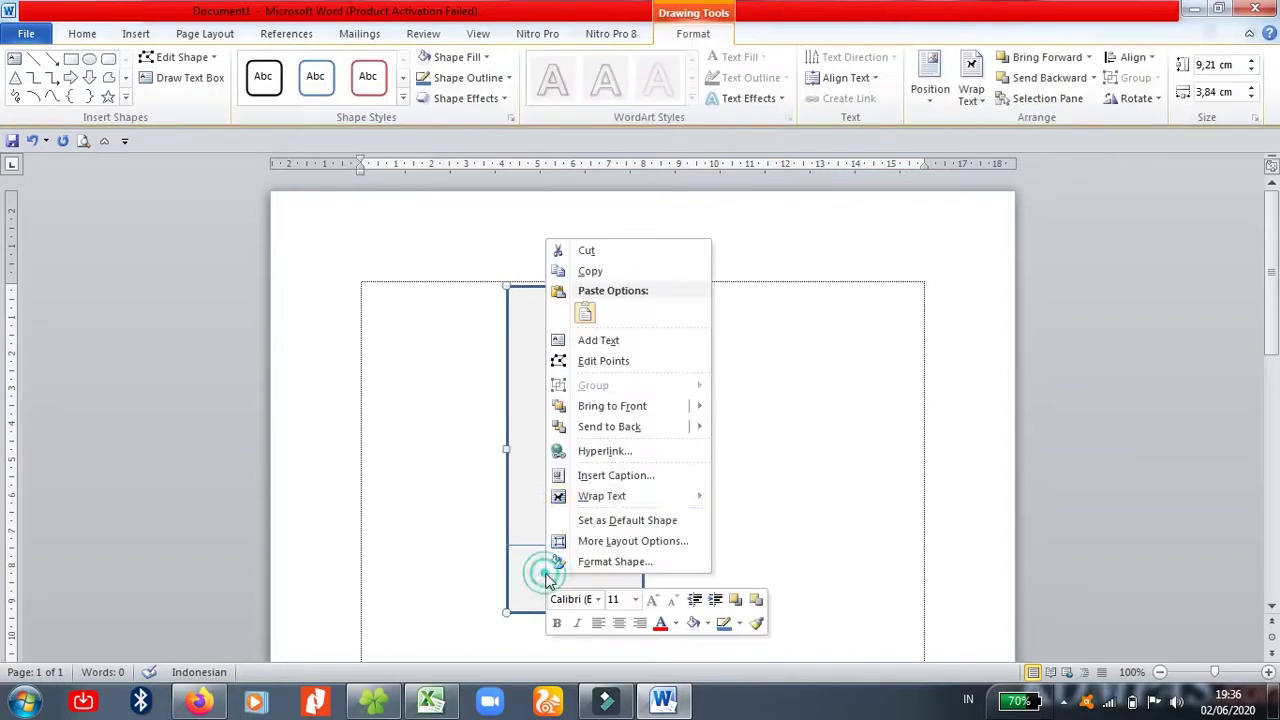
pyautogui.click(604, 341)
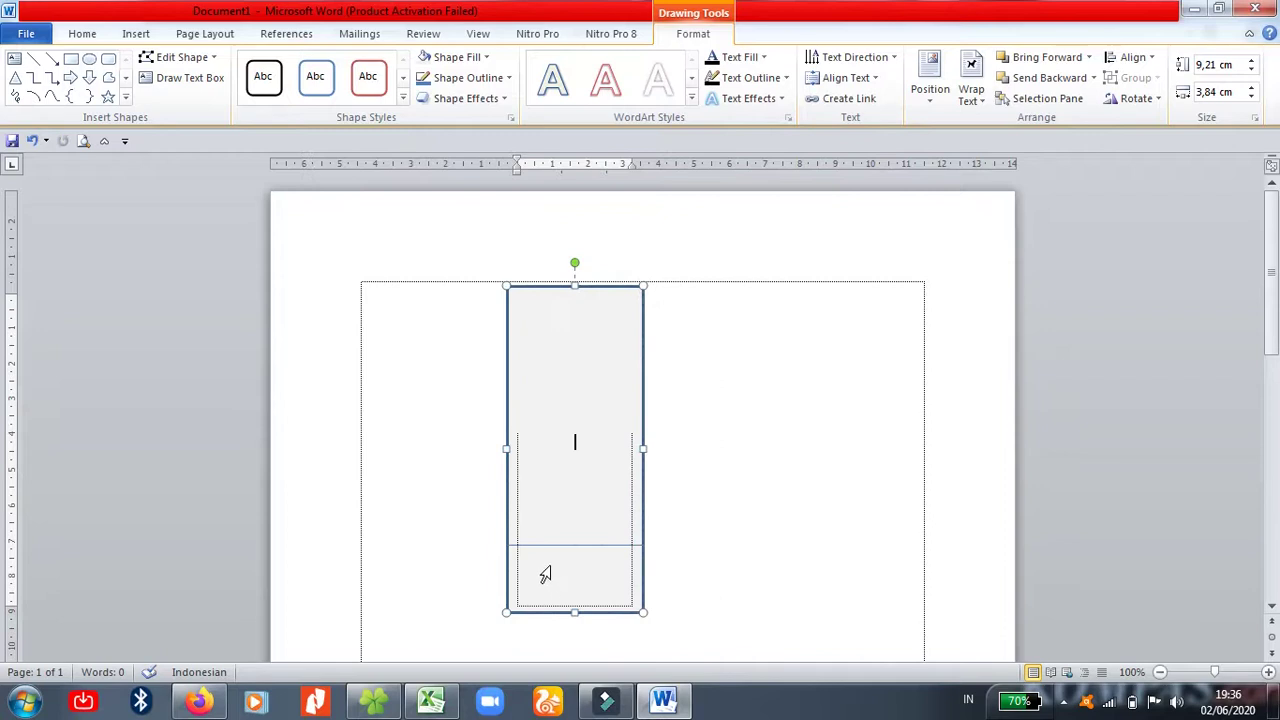
pyautogui.click(591, 563)
pyautogui.press('Return')
pyautogui.press('Return')
pyautogui.press('Return')
pyautogui.press('Return')
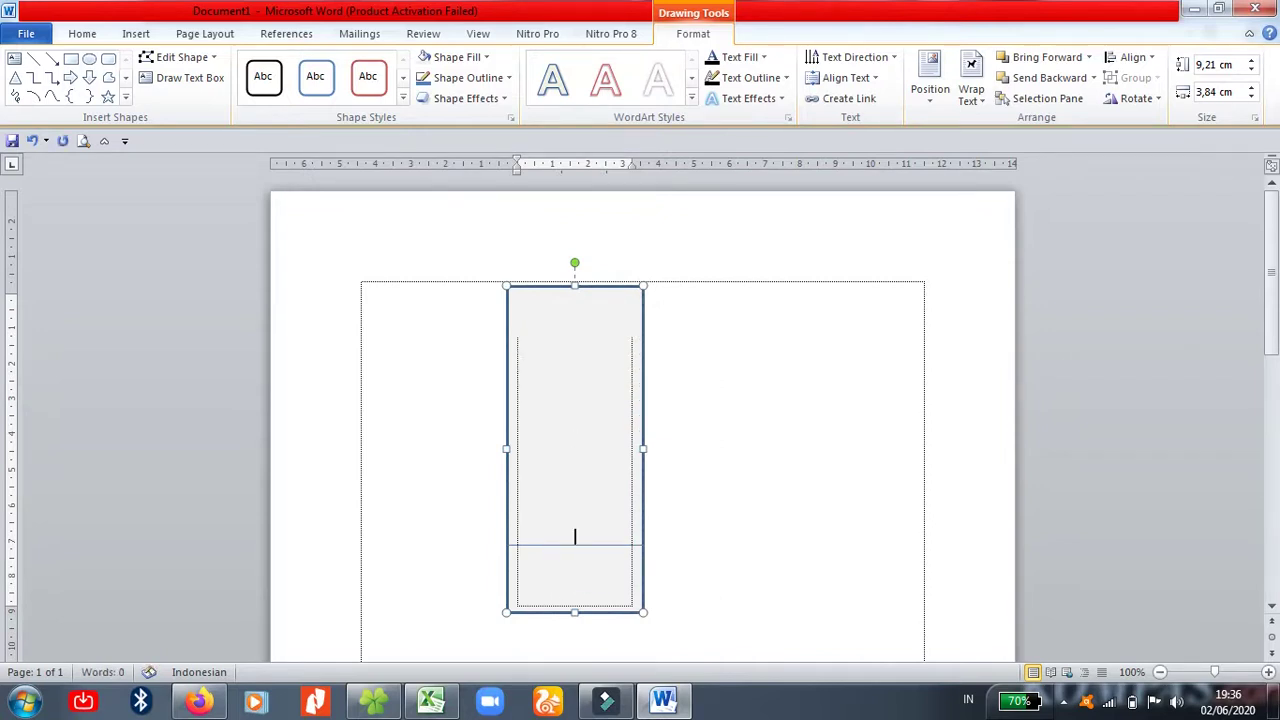
pyautogui.press('Return')
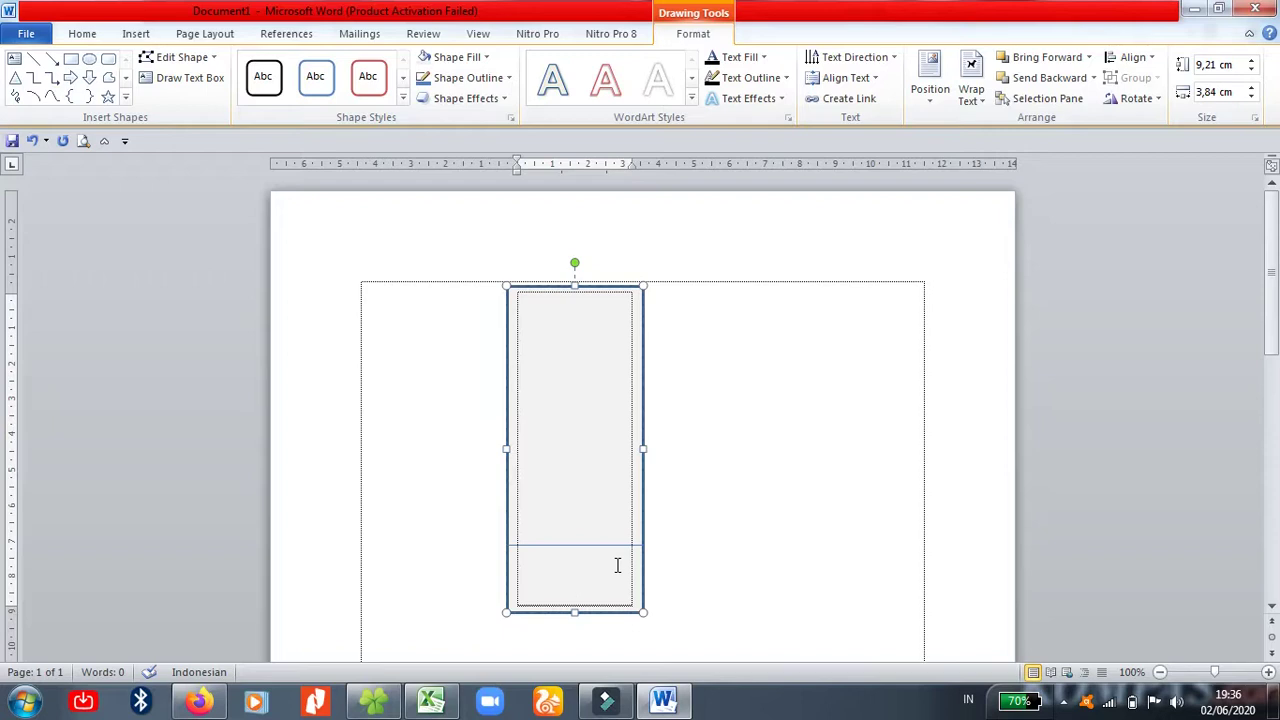
pyautogui.write('A')
# Step: Try the Automatic, white and dark red font colours on the rectangle's text
pyautogui.tripleClick(588, 566)
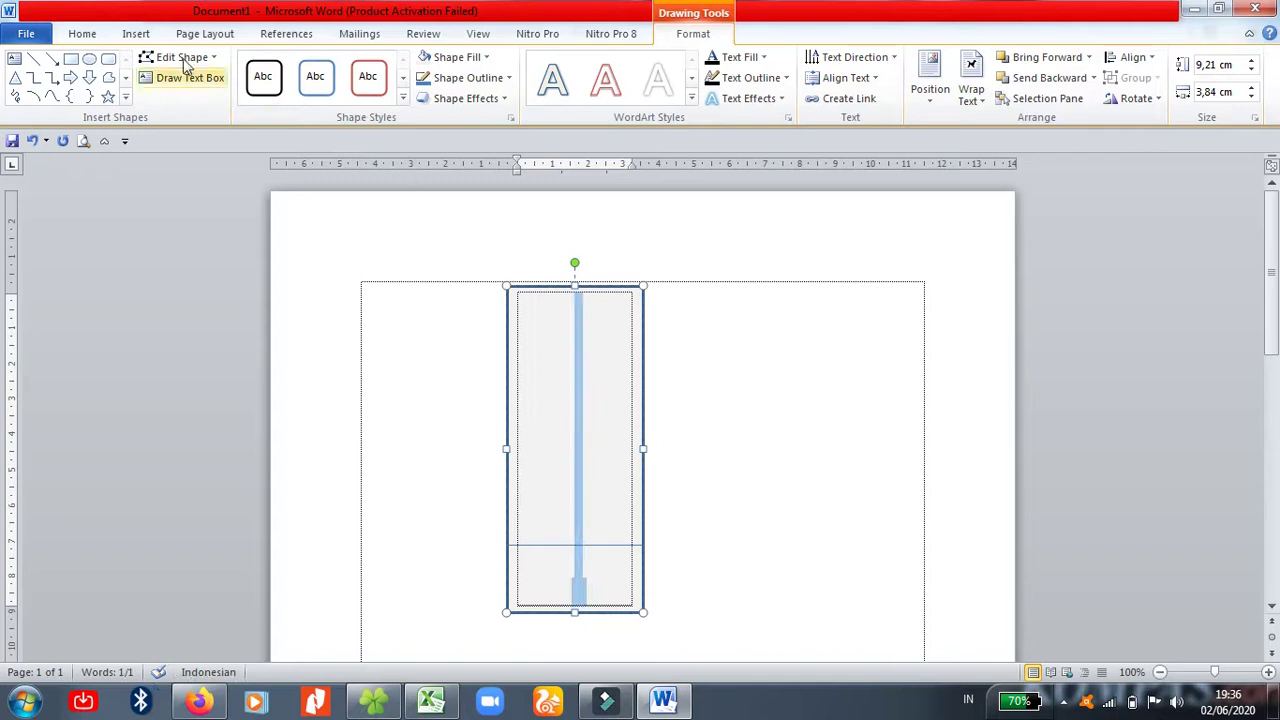
pyautogui.click(82, 34)
pyautogui.click(383, 92)
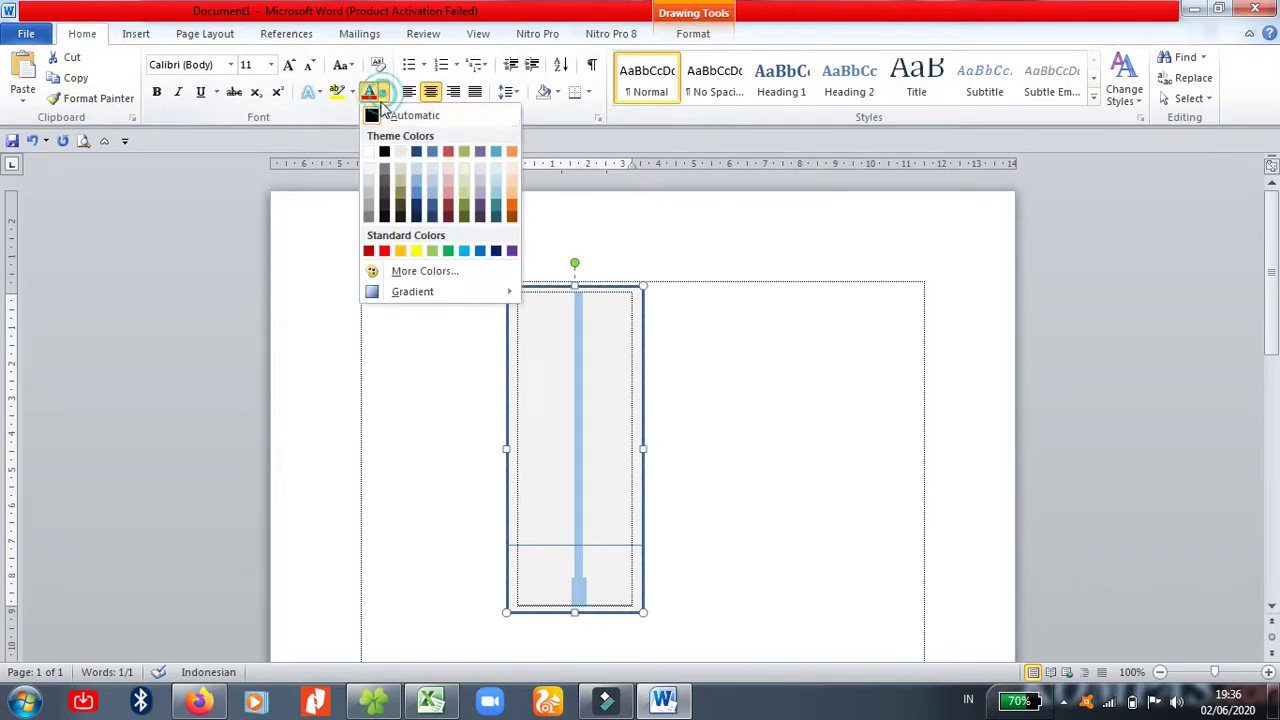
pyautogui.click(373, 118)
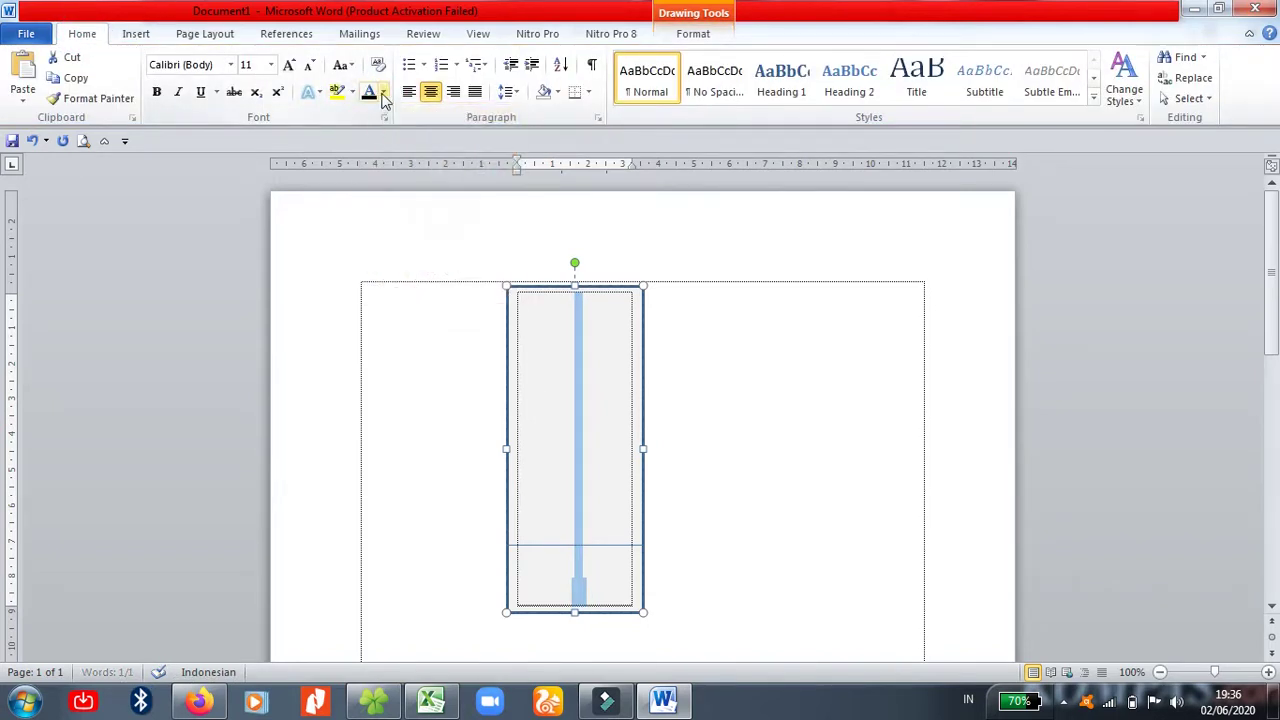
pyautogui.click(384, 93)
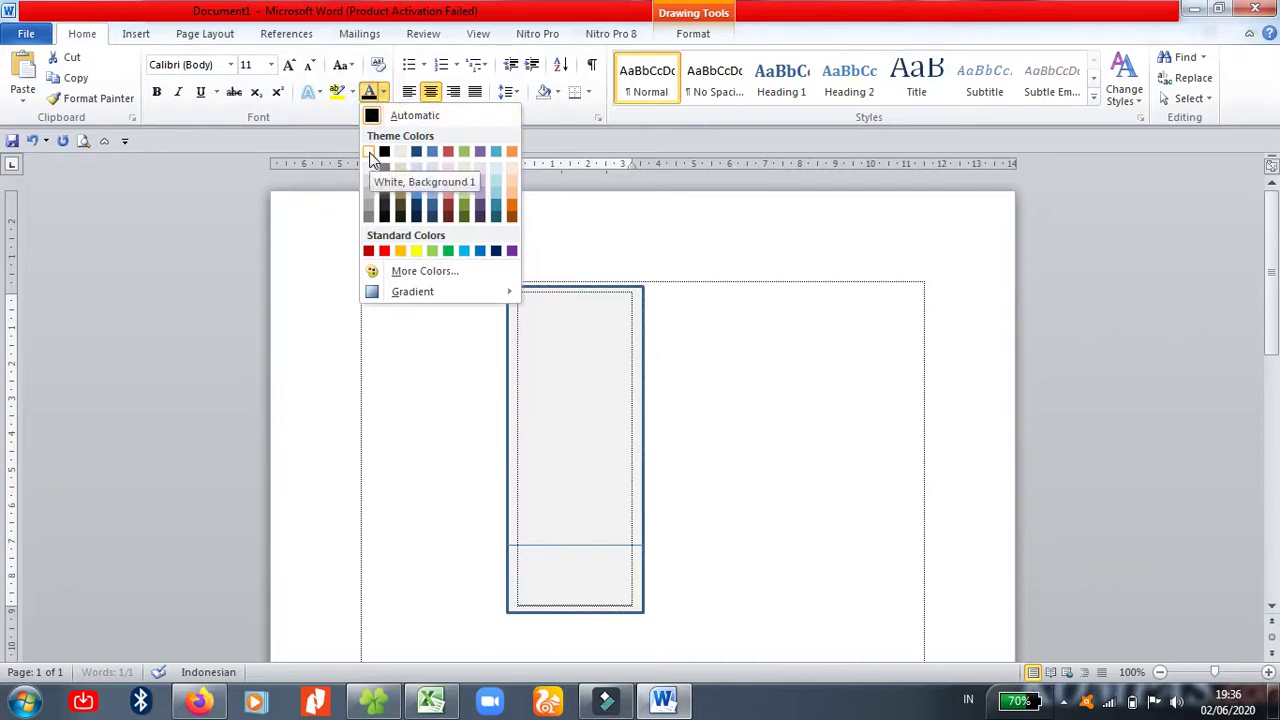
pyautogui.click(369, 153)
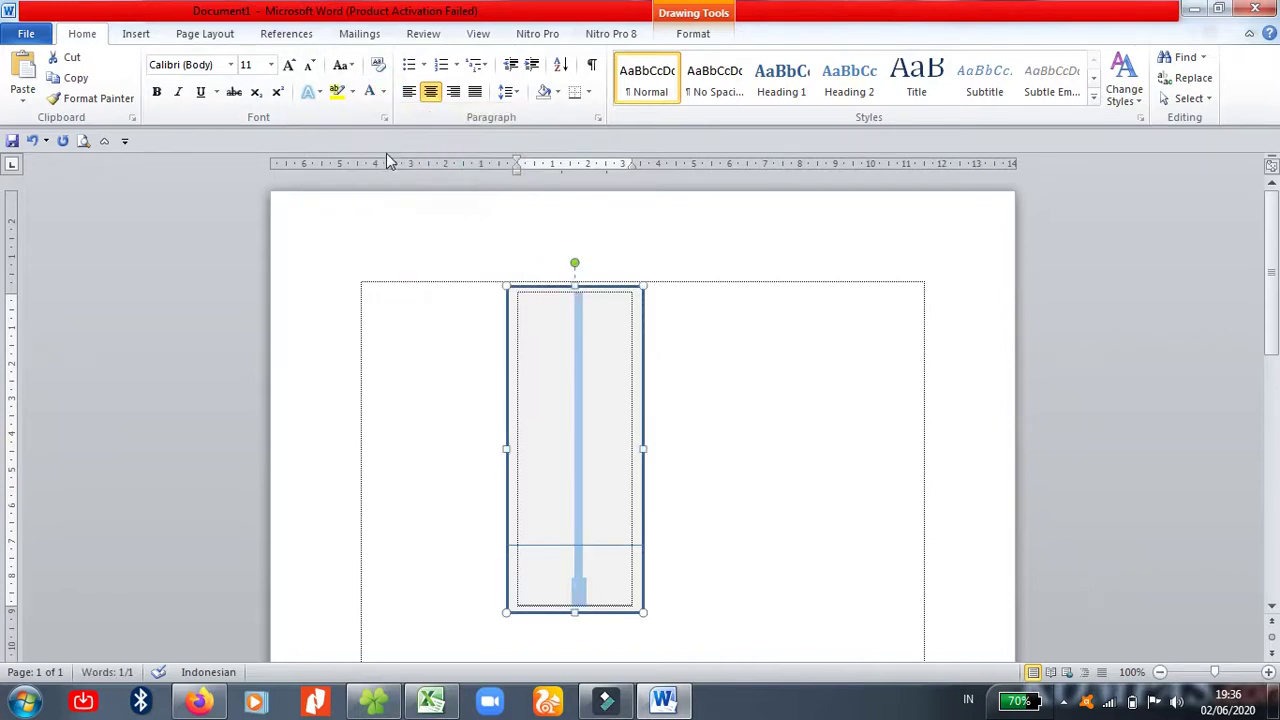
pyautogui.click(384, 92)
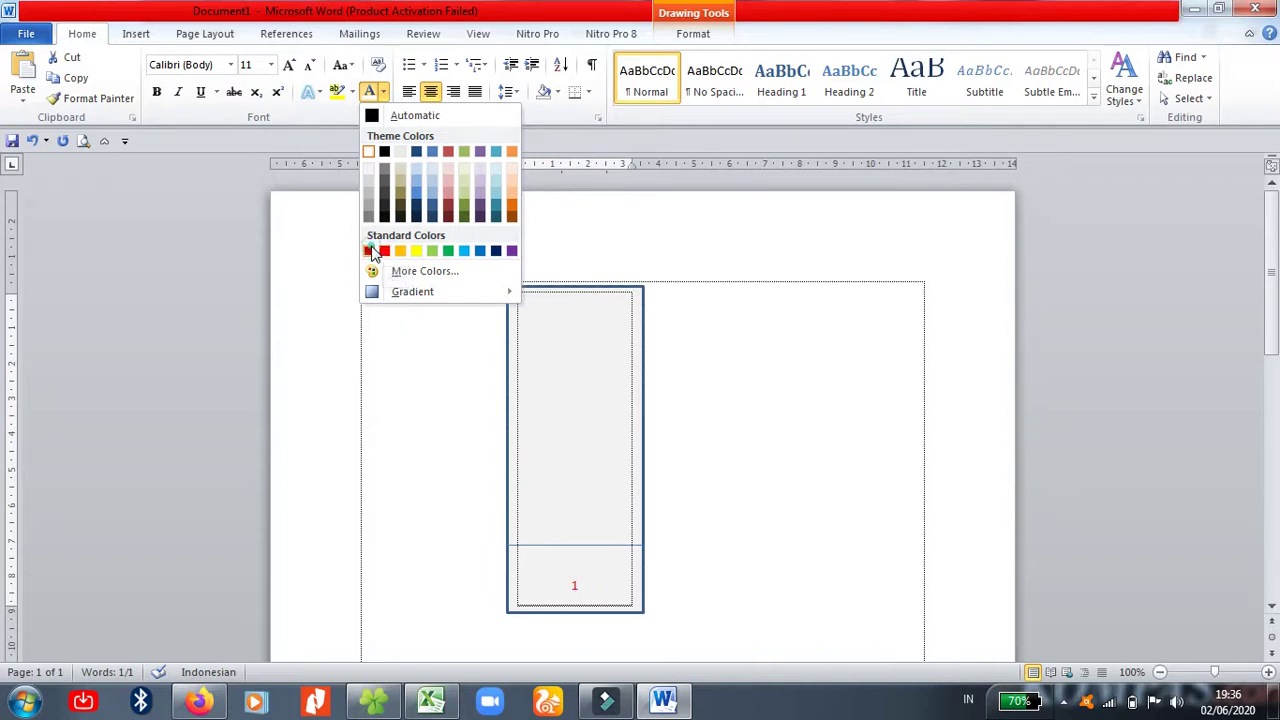
pyautogui.click(370, 251)
# Step: Make the number 1 in the label area black and bold
pyautogui.click(578, 586)
pyautogui.doubleClick(578, 586)
pyautogui.click(383, 91)
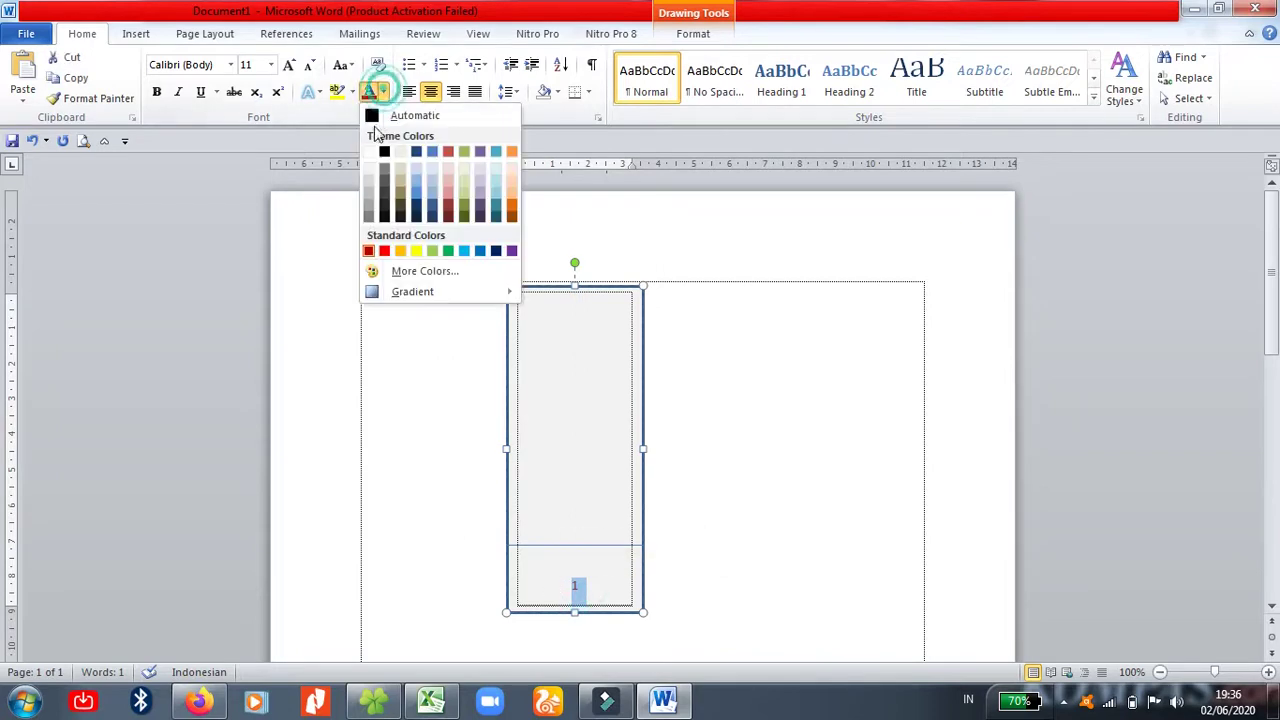
pyautogui.click(388, 220)
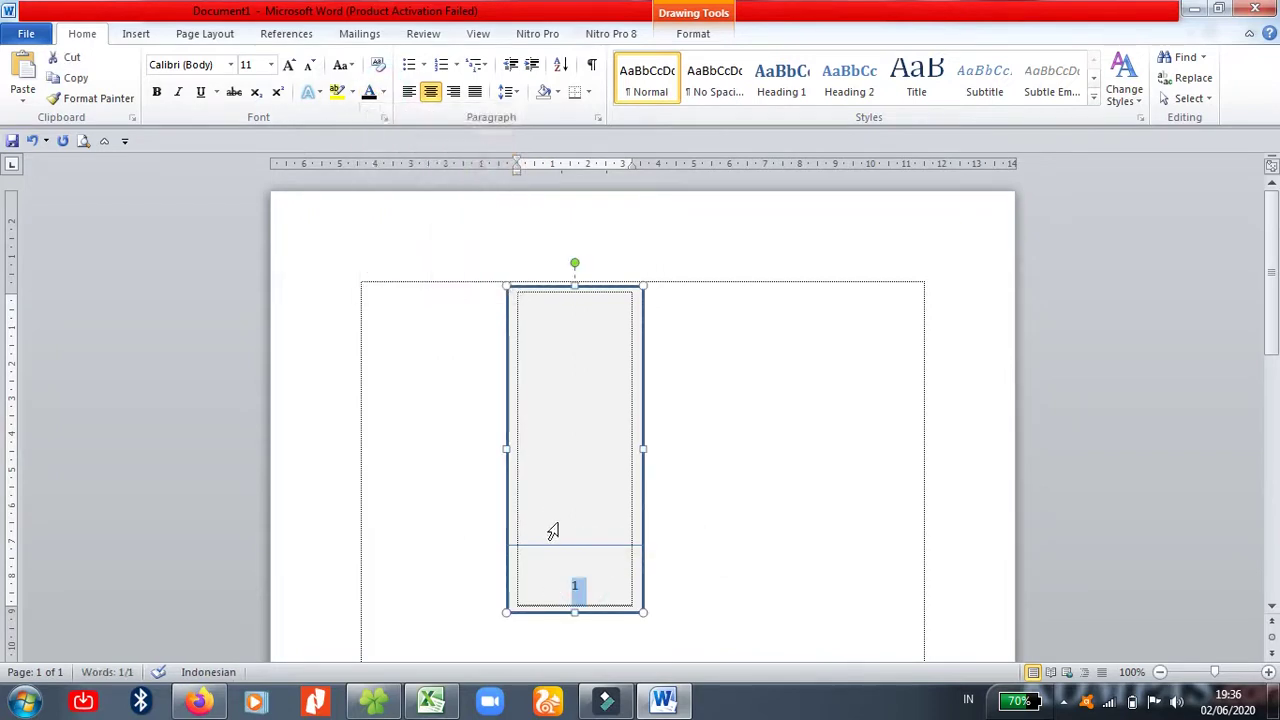
pyautogui.hotkey('ctrl', 'b')
# Step: Extend the label text to read "1 / 0001 A"
pyautogui.click(598, 591)
pyautogui.write('/')
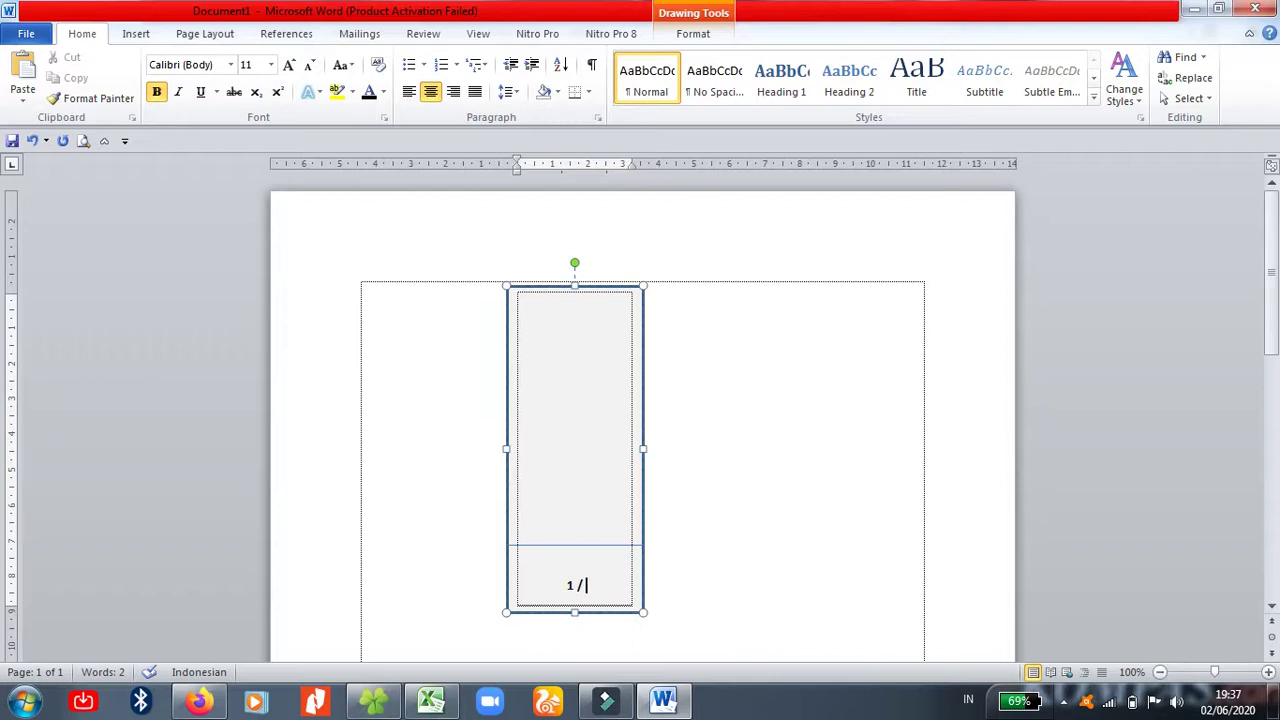
pyautogui.write('0001 A')
# Step: Enlarge the slide label to font size 16 and shift it up within the label area by removing a blank line above
pyautogui.moveTo(611, 588); pyautogui.dragTo(551, 590)
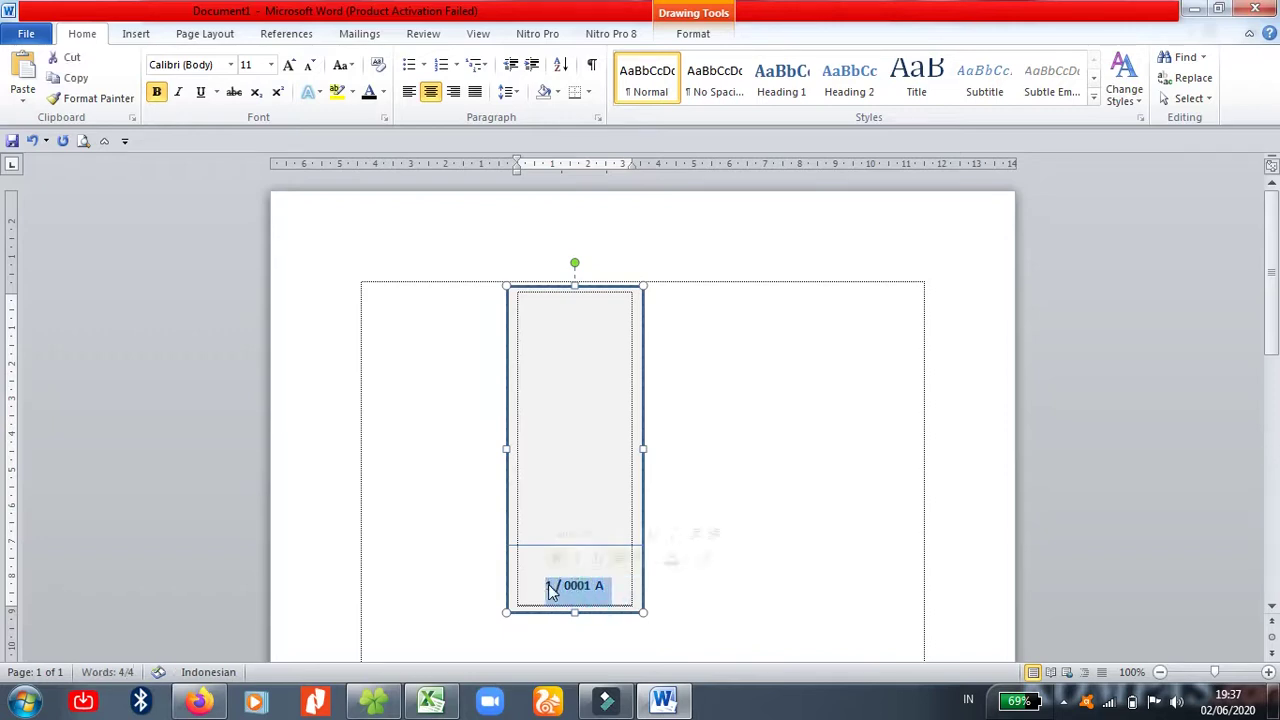
pyautogui.hotkey('ctrl', 'shift', '.')
pyautogui.hotkey('ctrl', 'shift', '.')
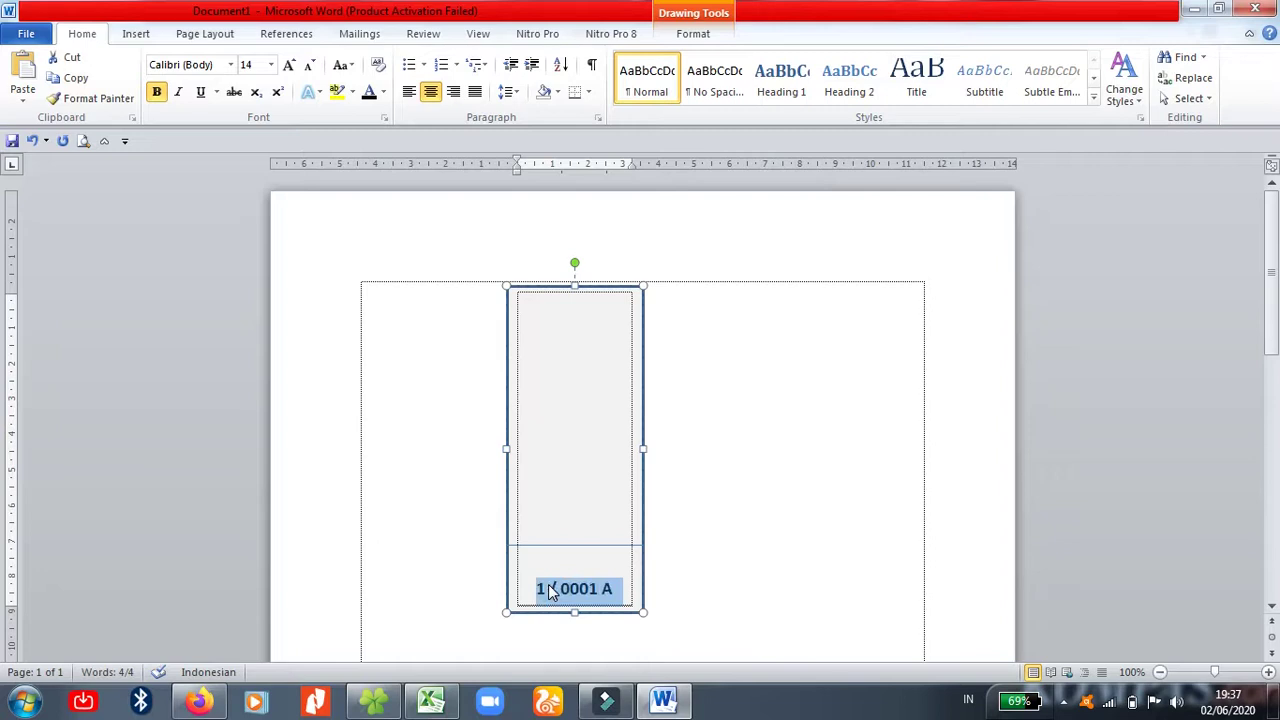
pyautogui.click(566, 462)
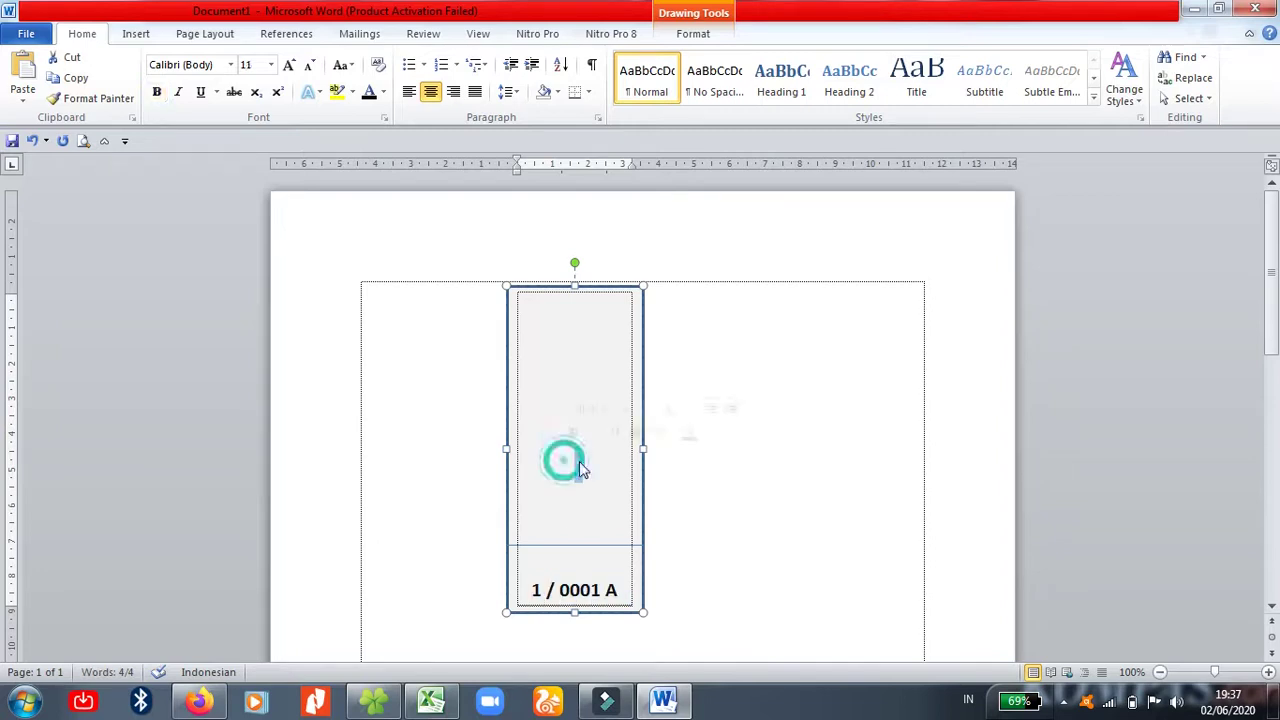
pyautogui.click(600, 474)
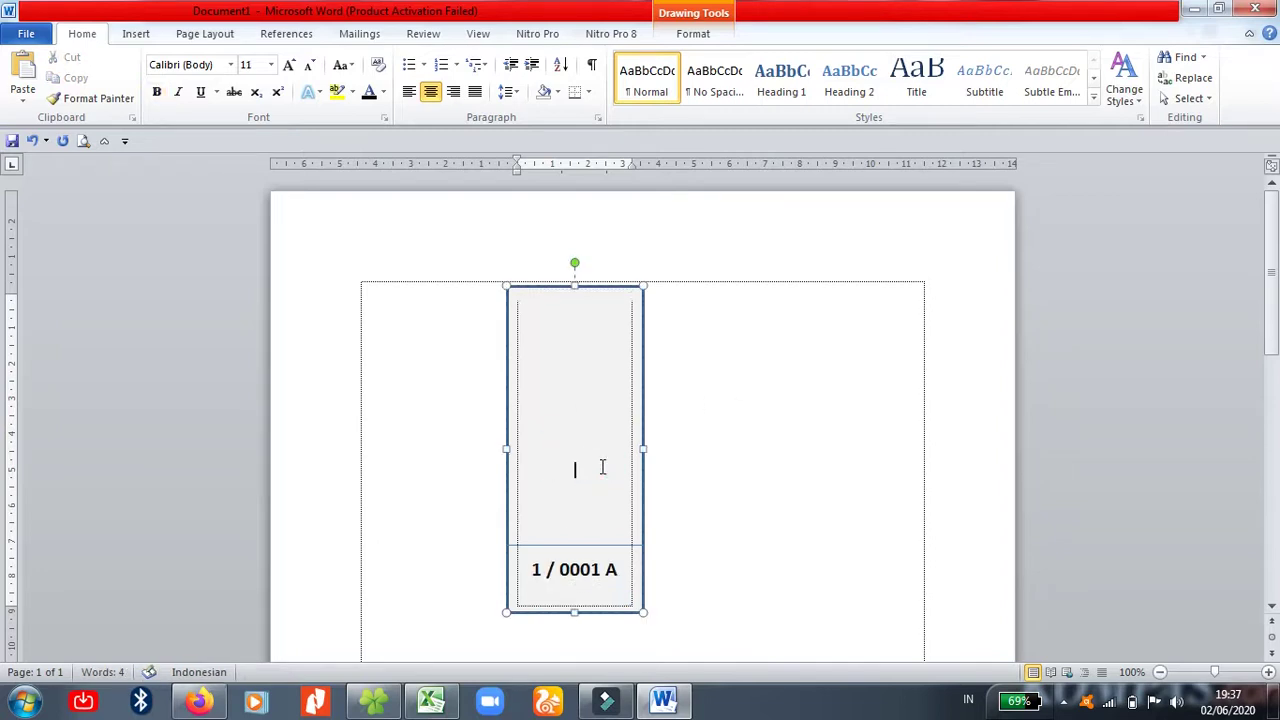
# Step: Replace the label's slide number and letter so that the text reads "1 / 0045"
pyautogui.click(621, 570)
pyautogui.press('BackSpace')
pyautogui.press('BackSpace')
pyautogui.press('BackSpace')
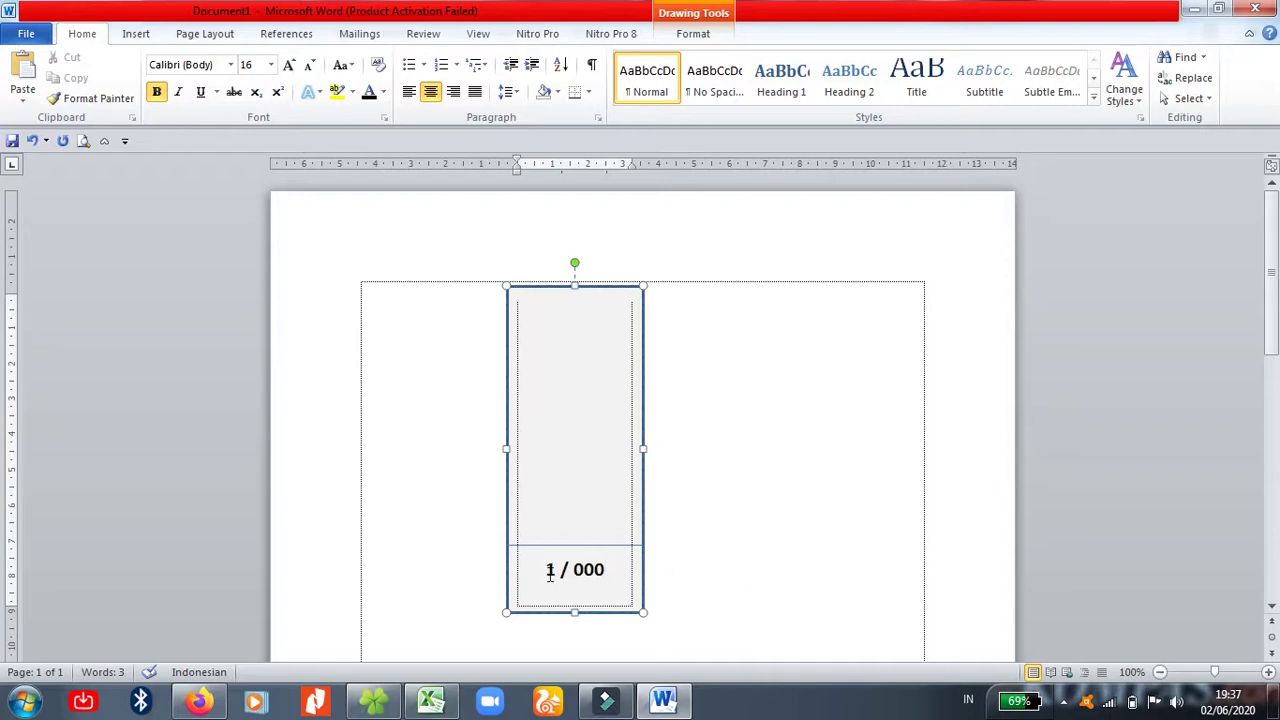
pyautogui.click(610, 569)
pyautogui.press('BackSpace')
pyautogui.write('45')
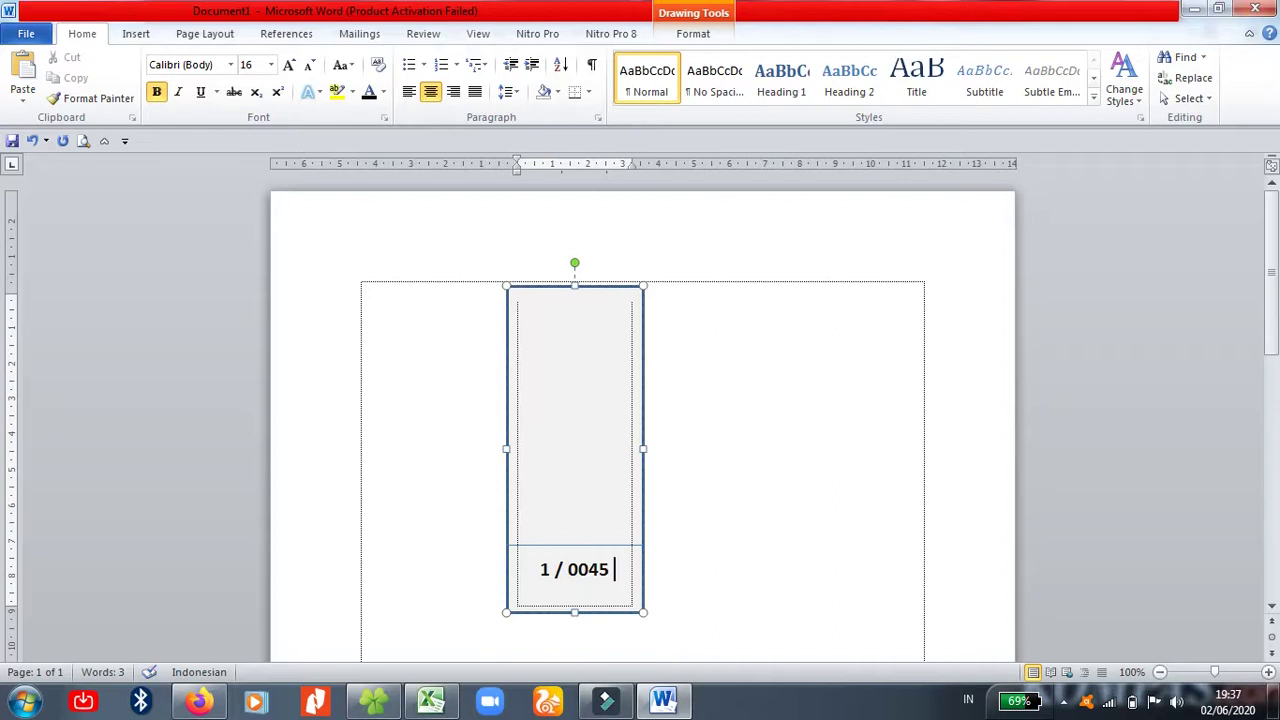
# Step: Try the letter D as the suffix after 0045 in the slide label
pyautogui.write(' D')
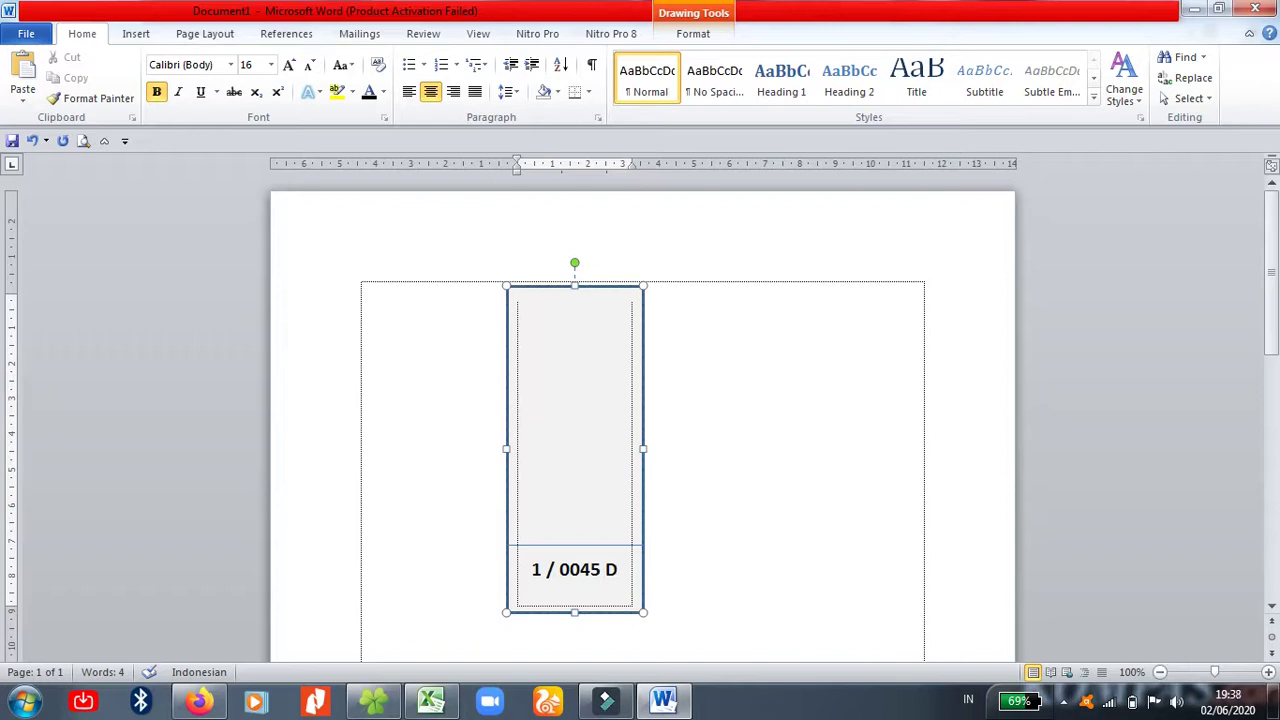
pyautogui.press('BackSpace')
pyautogui.press('BackSpace')
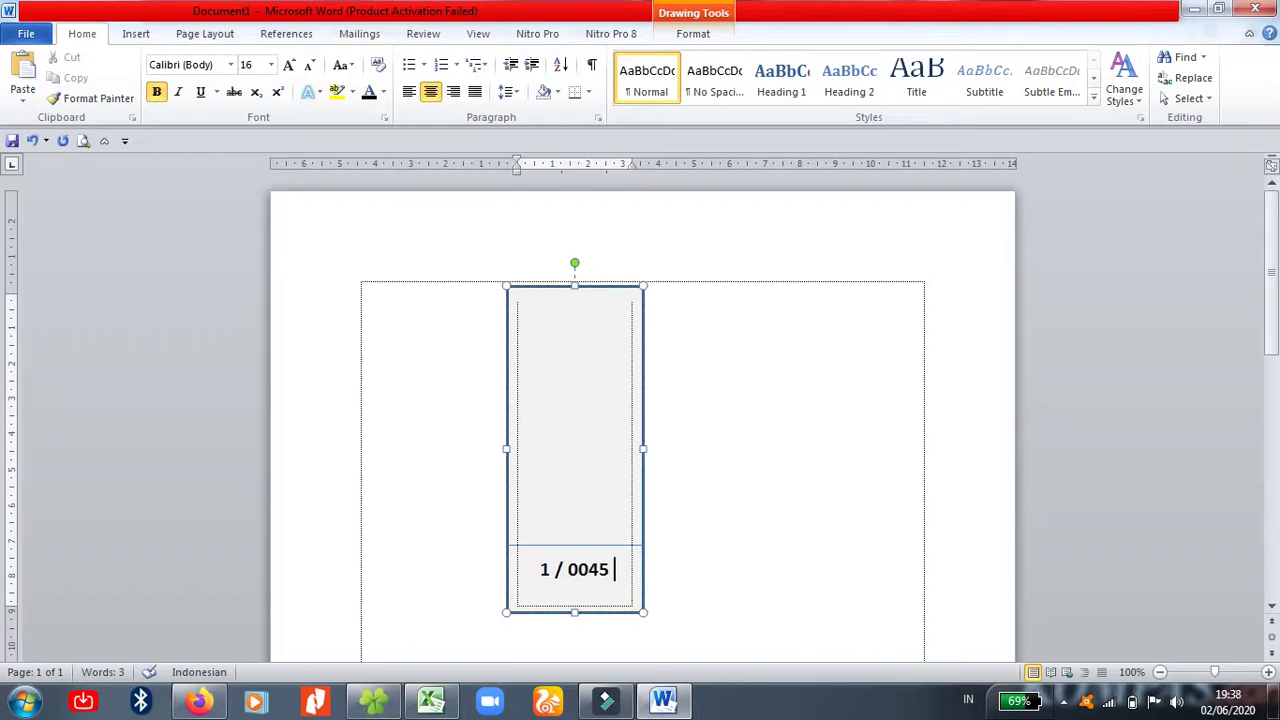
# Step: Add the letter H after 0045 so that the slide label reads "1 / 0045 H"
pyautogui.write('H')
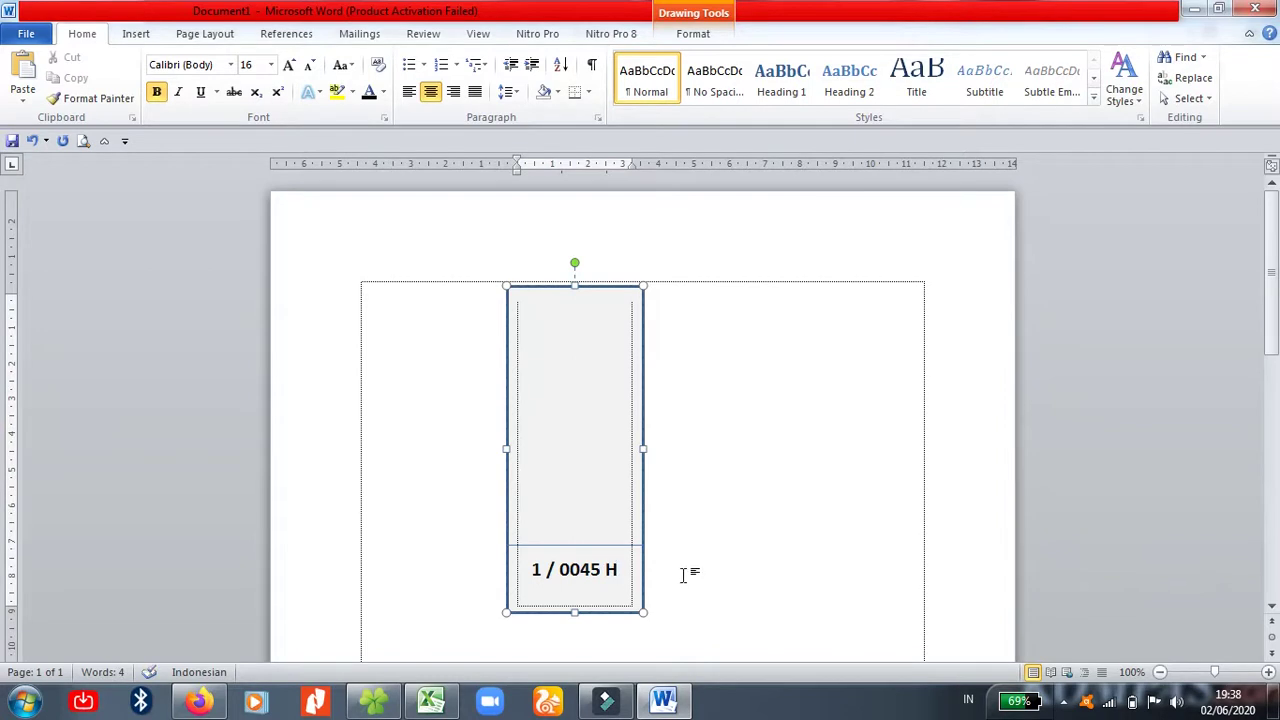
pyautogui.click(700, 570)
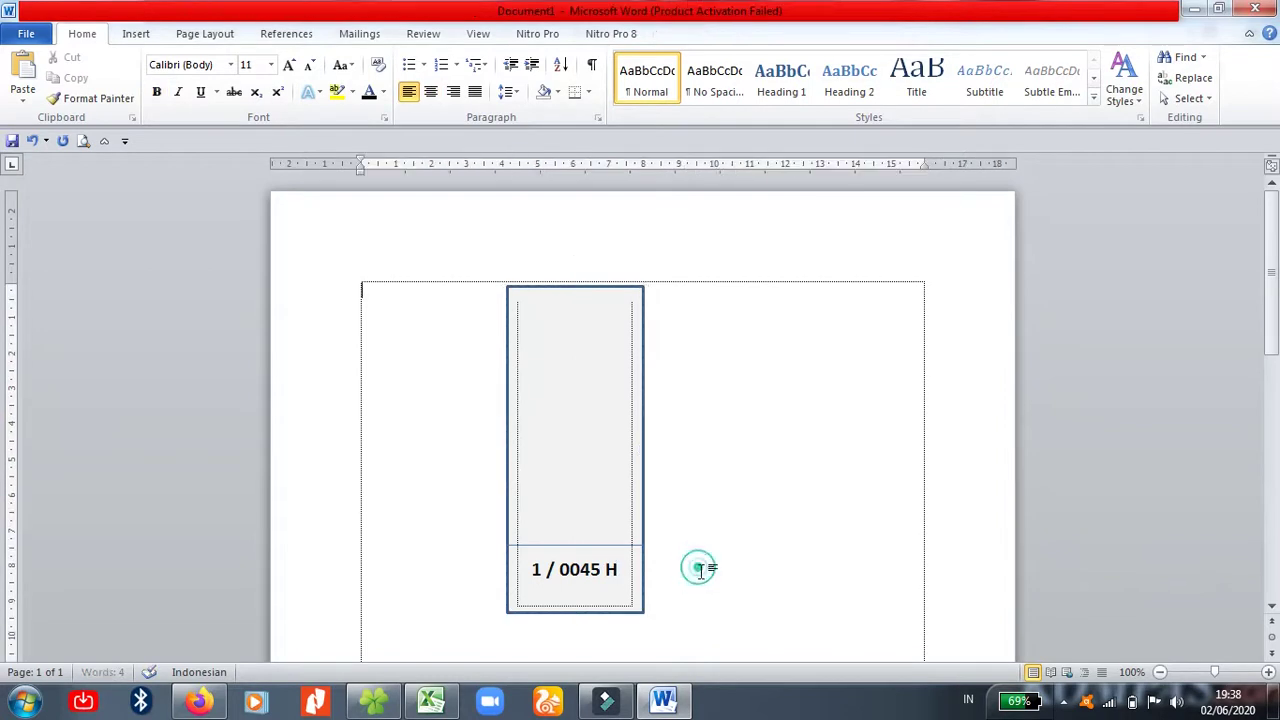
pyautogui.click(597, 546)
pyautogui.click(806, 551)
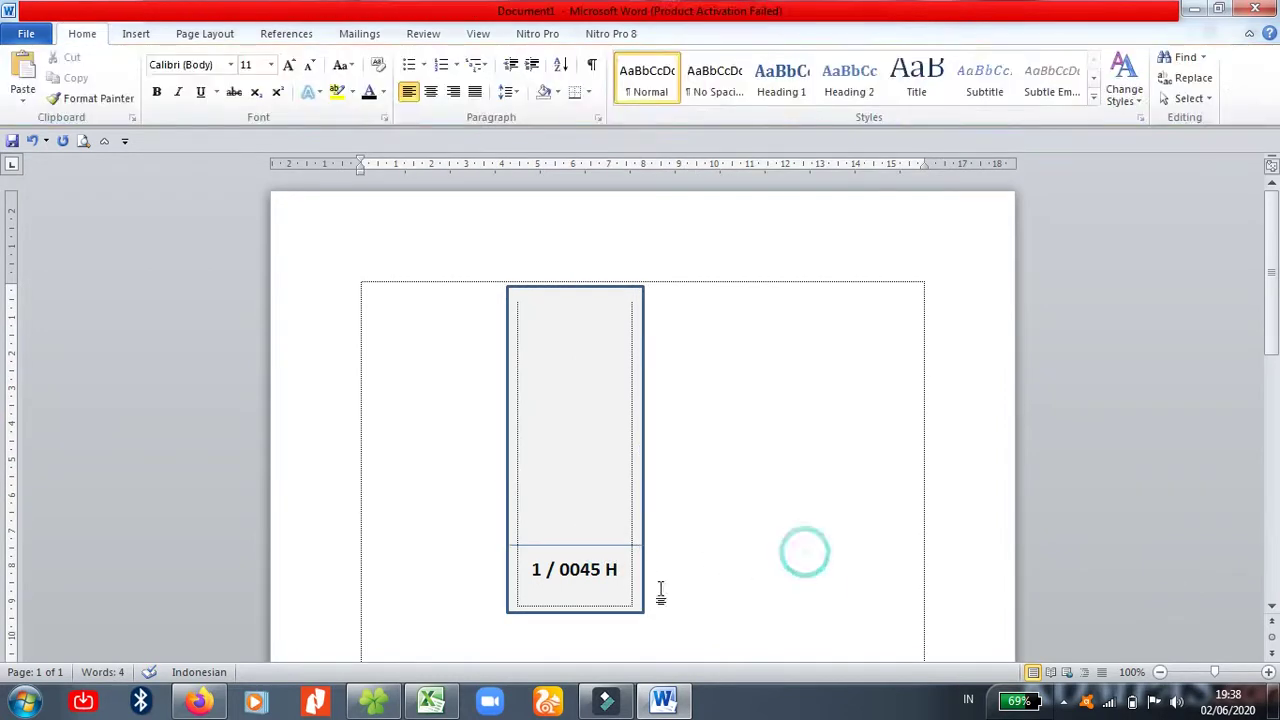
pyautogui.click(602, 582)
pyautogui.moveTo(604, 576); pyautogui.dragTo(530, 568)
pyautogui.click(746, 560)
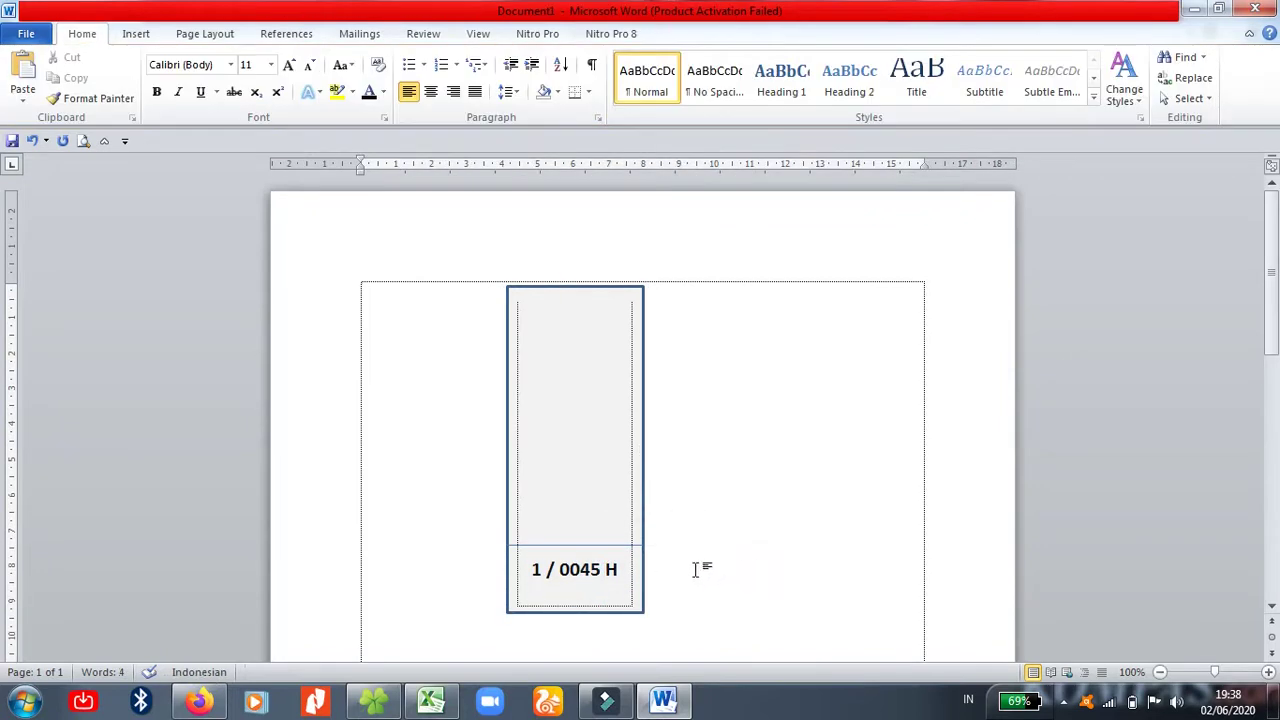
pyautogui.click(623, 570)
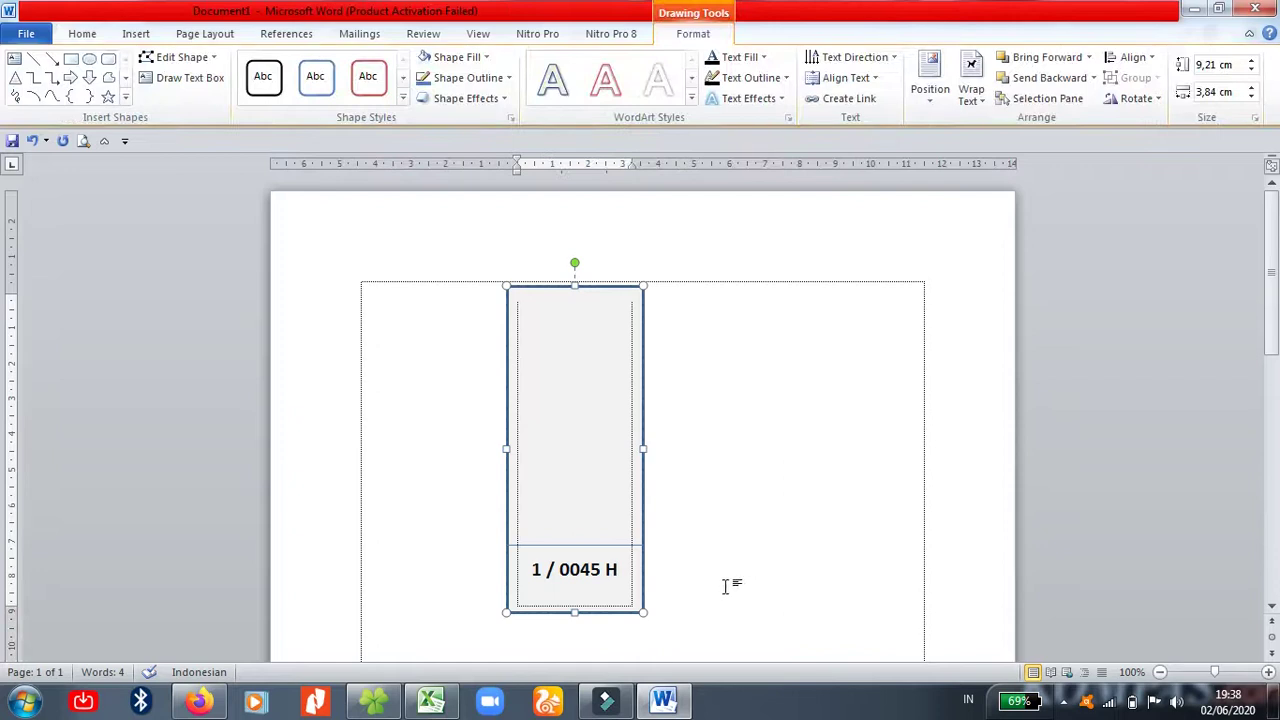
# Step: Switch to the eTB12-LabFaskes (Master) workbook in Excel and start the identity number in D12 with "20/P8201"
pyautogui.click(431, 700)
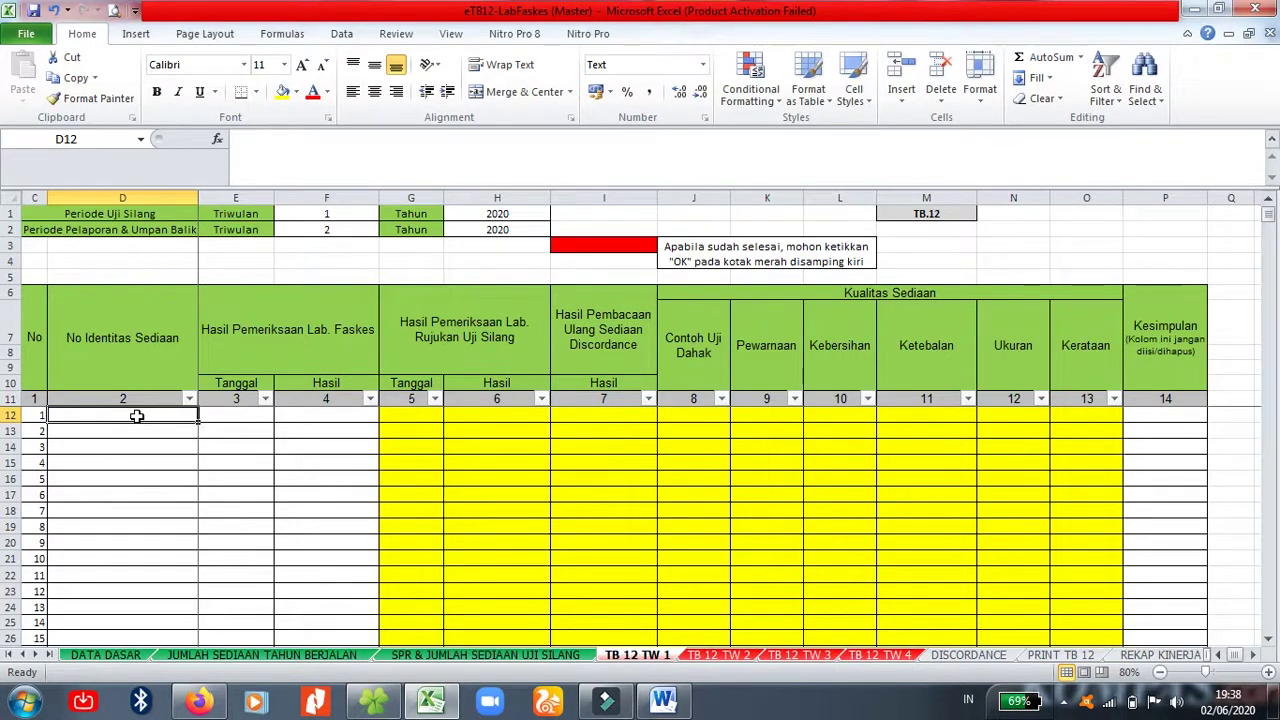
pyautogui.write('20/')
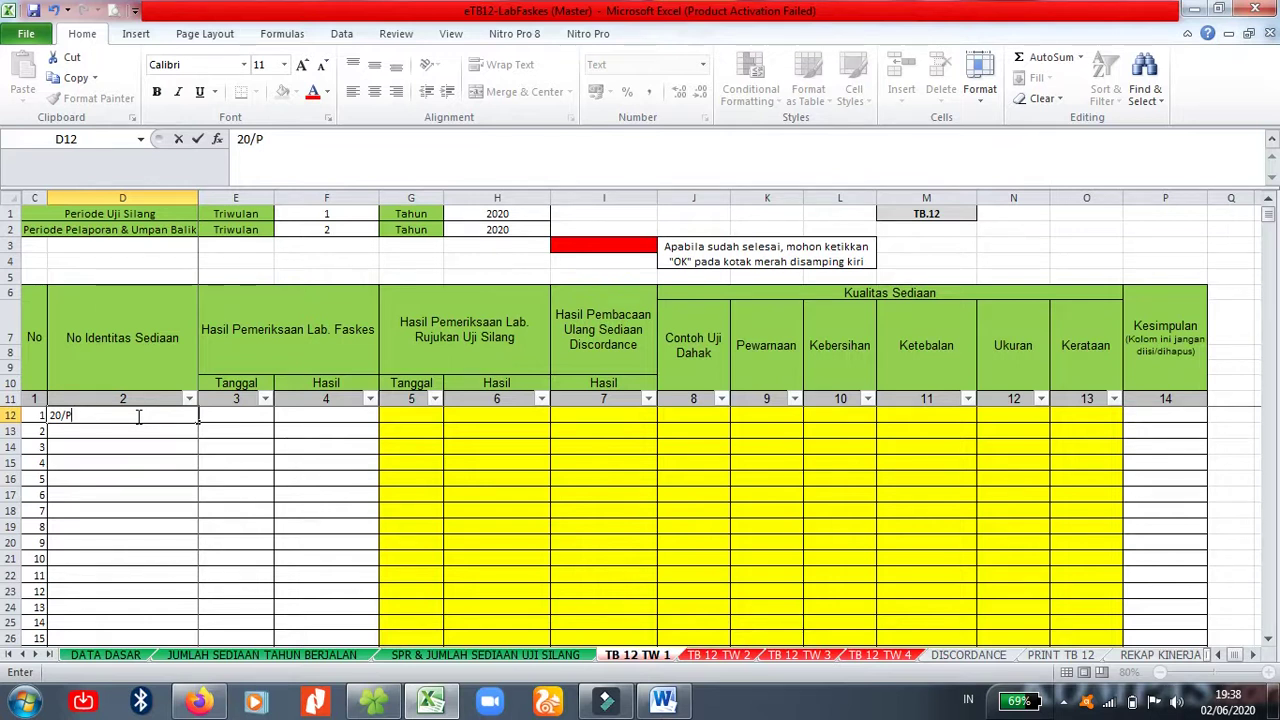
pyautogui.write('P8201')
# Step: Switch to Windows Explorer and try to open "4. eTb12 Puskesmas Bobaneigo" from eTB 12 Lab Faskes Tw 4_2019 > Hasil CC Tw 4 2019
pyautogui.click(374, 700)
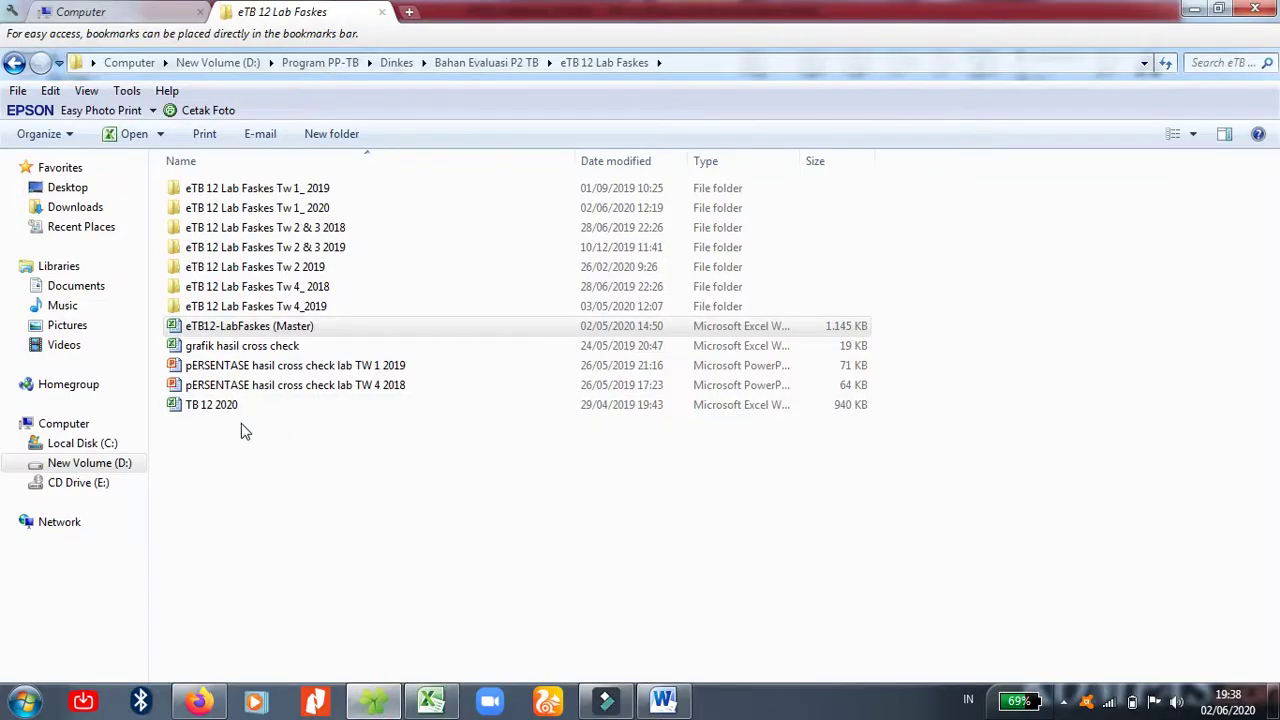
pyautogui.doubleClick(268, 308)
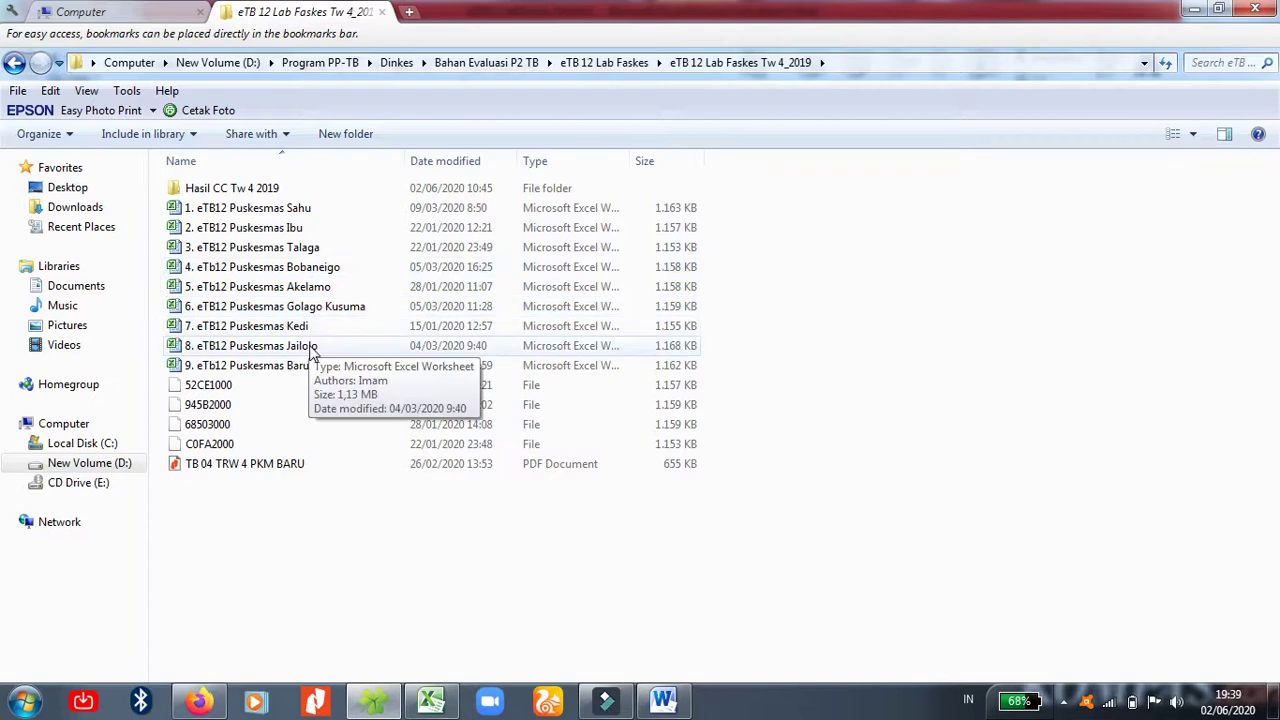
pyautogui.doubleClick(262, 188)
pyautogui.doubleClick(300, 247)
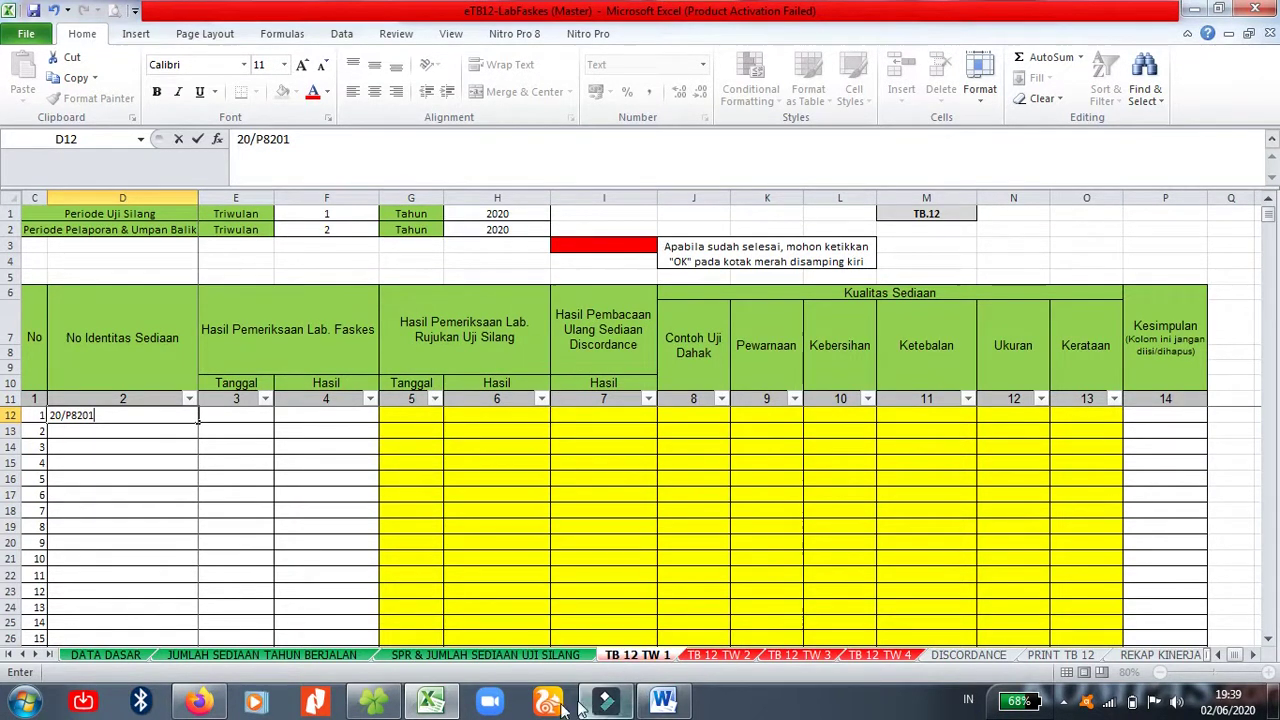
pyautogui.click(375, 702)
pyautogui.doubleClick(290, 256)
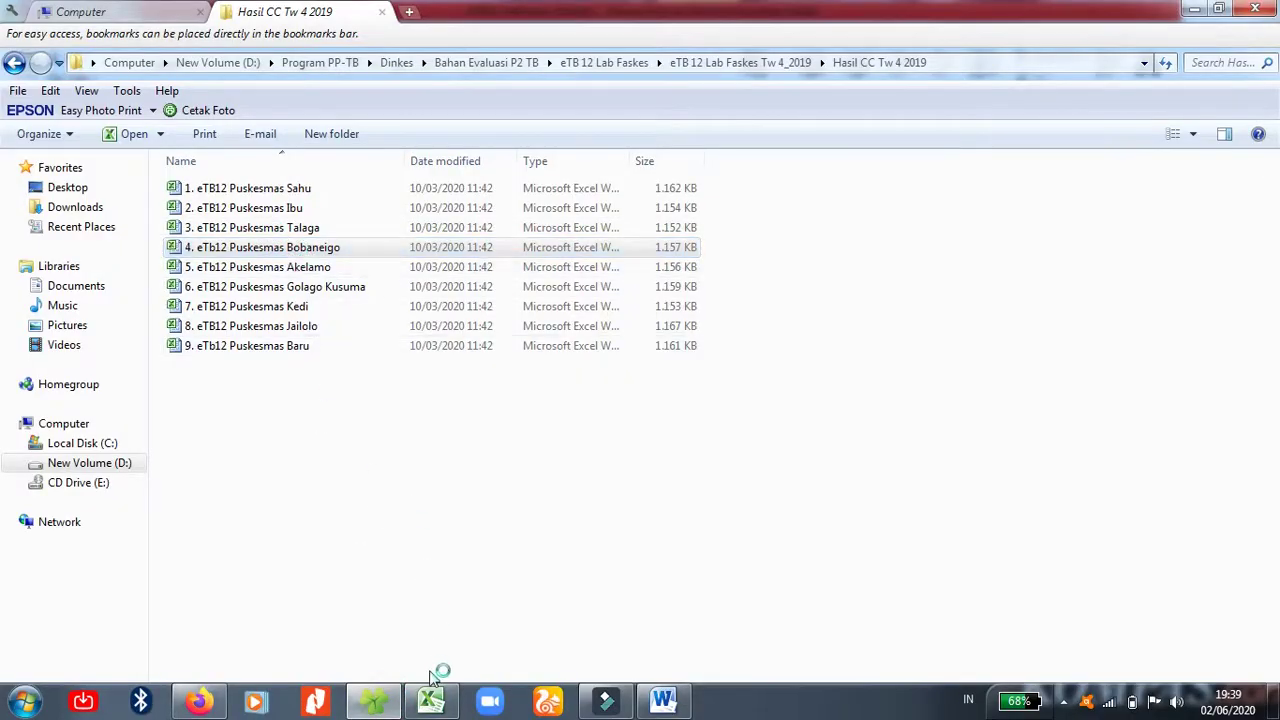
pyautogui.moveTo(441, 715)
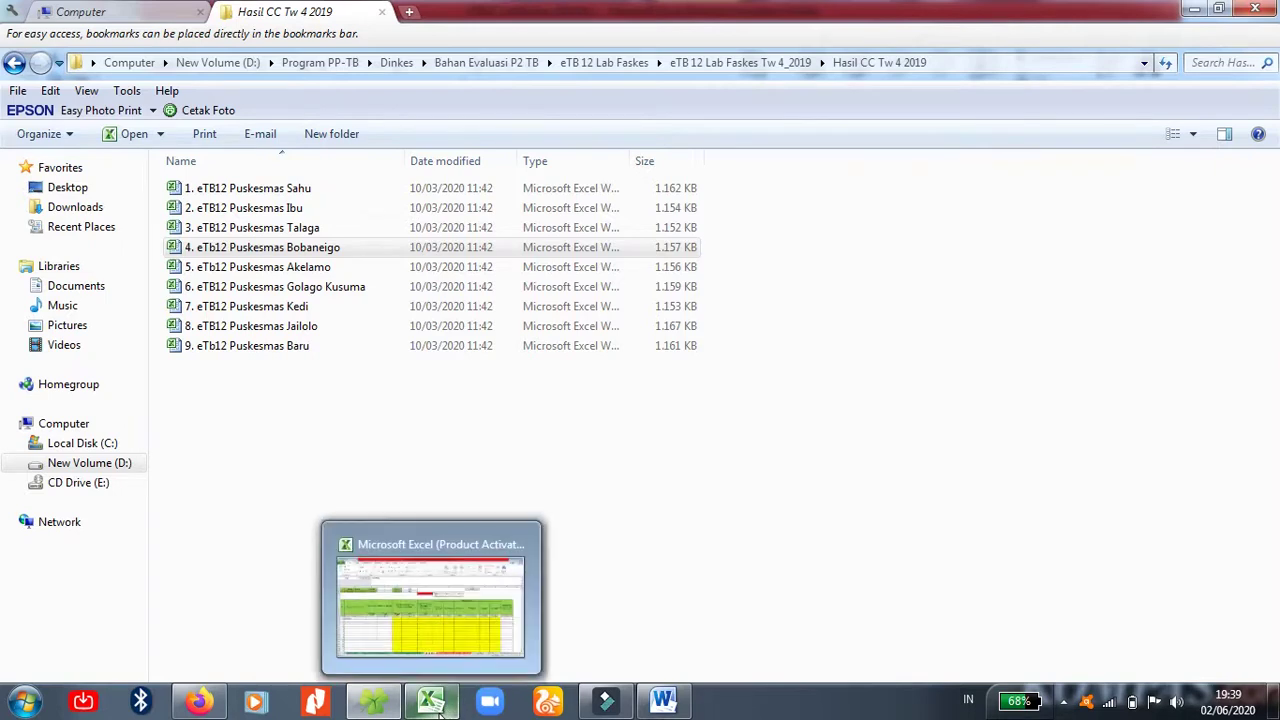
pyautogui.moveTo(385, 695)
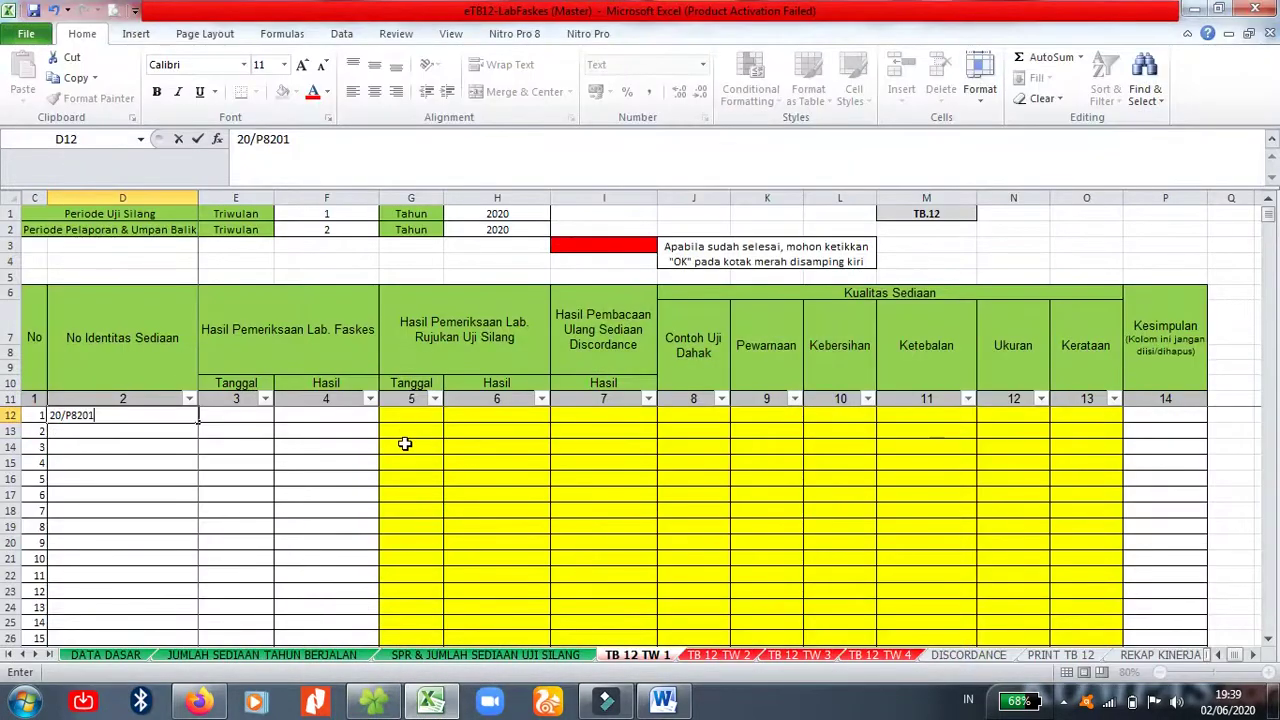
pyautogui.click(450, 710)
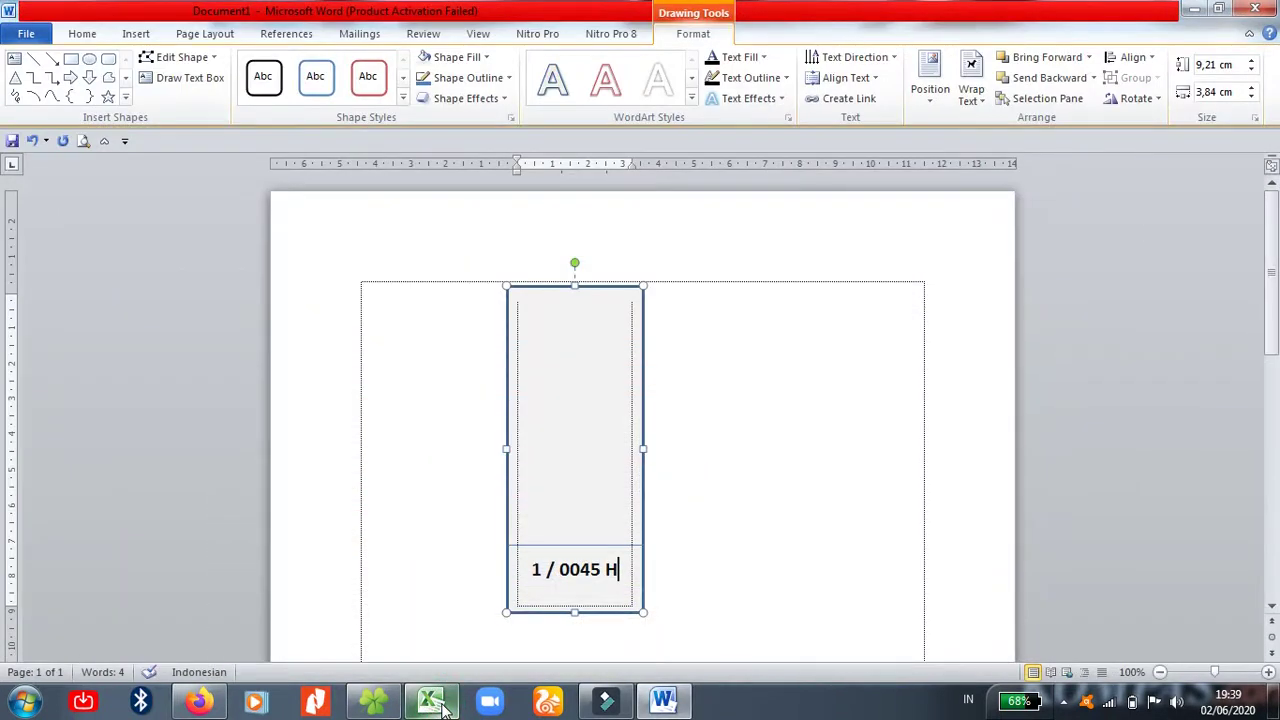
pyautogui.click(445, 708)
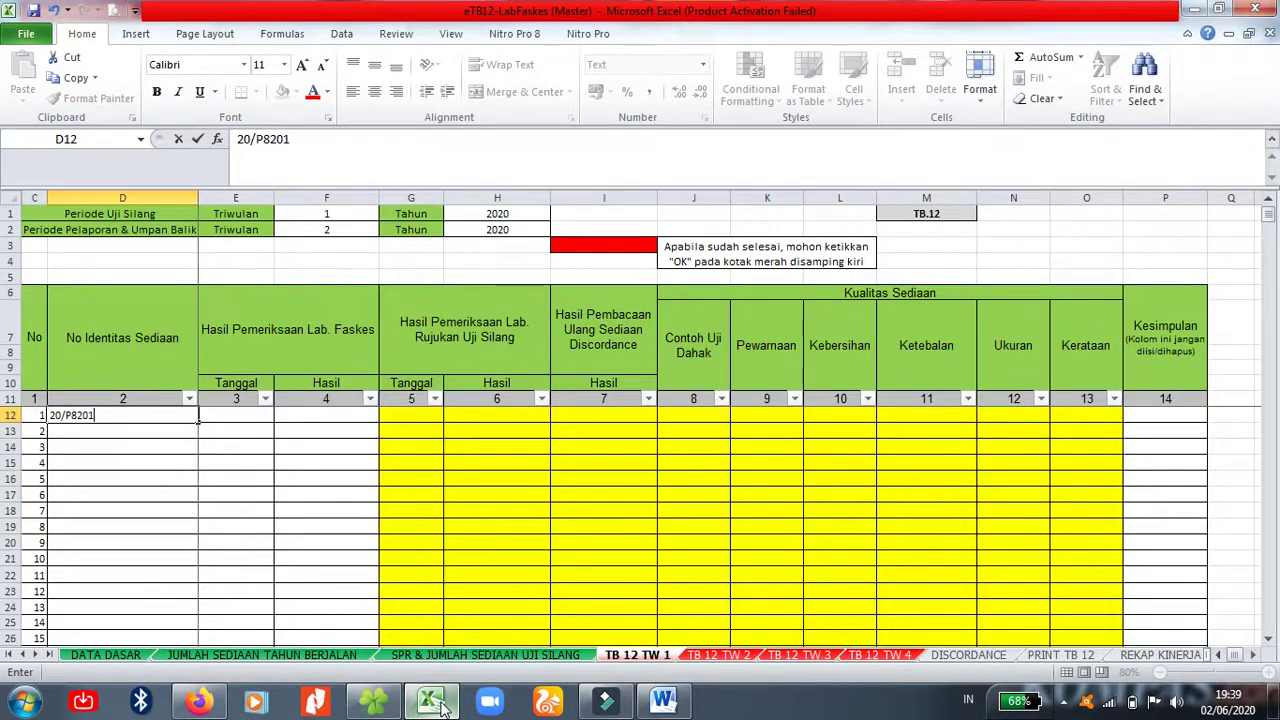
# Step: Try to open the workbook "1. eTB12 Puskesmas Sahu" from the Hasil CC Tw 4 2019 folder instead
pyautogui.click(429, 591)
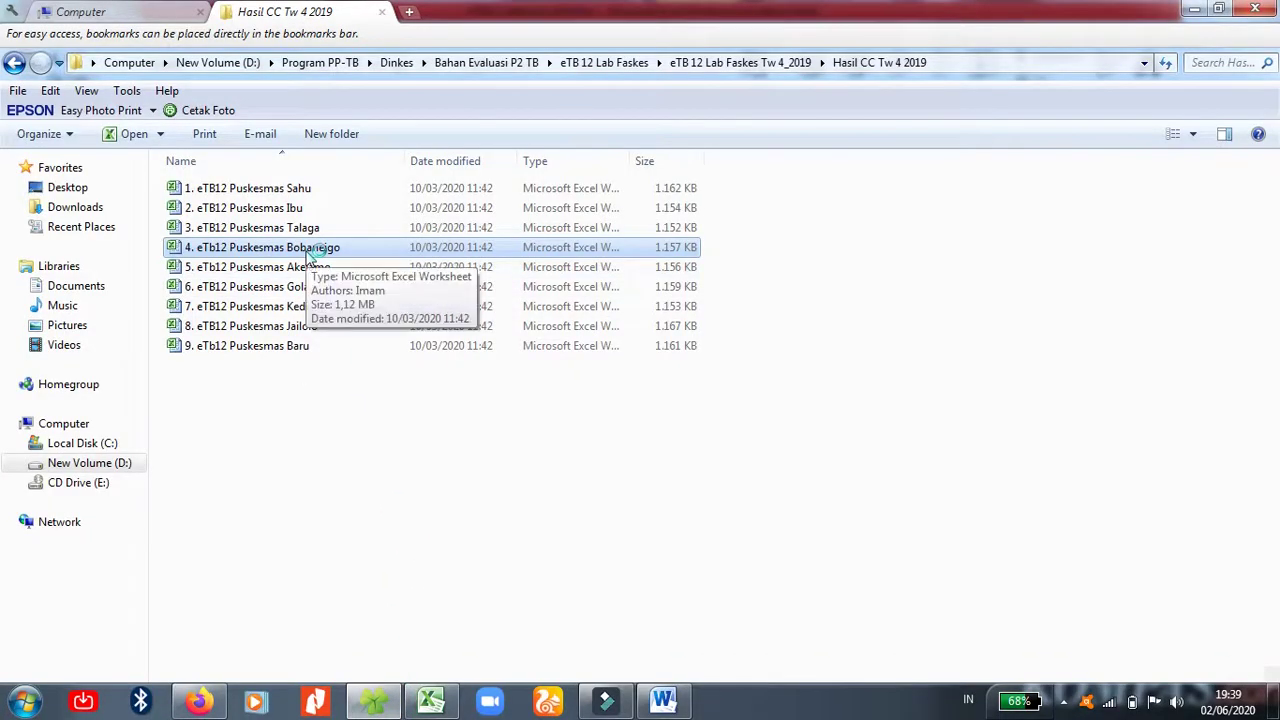
pyautogui.click(309, 271)
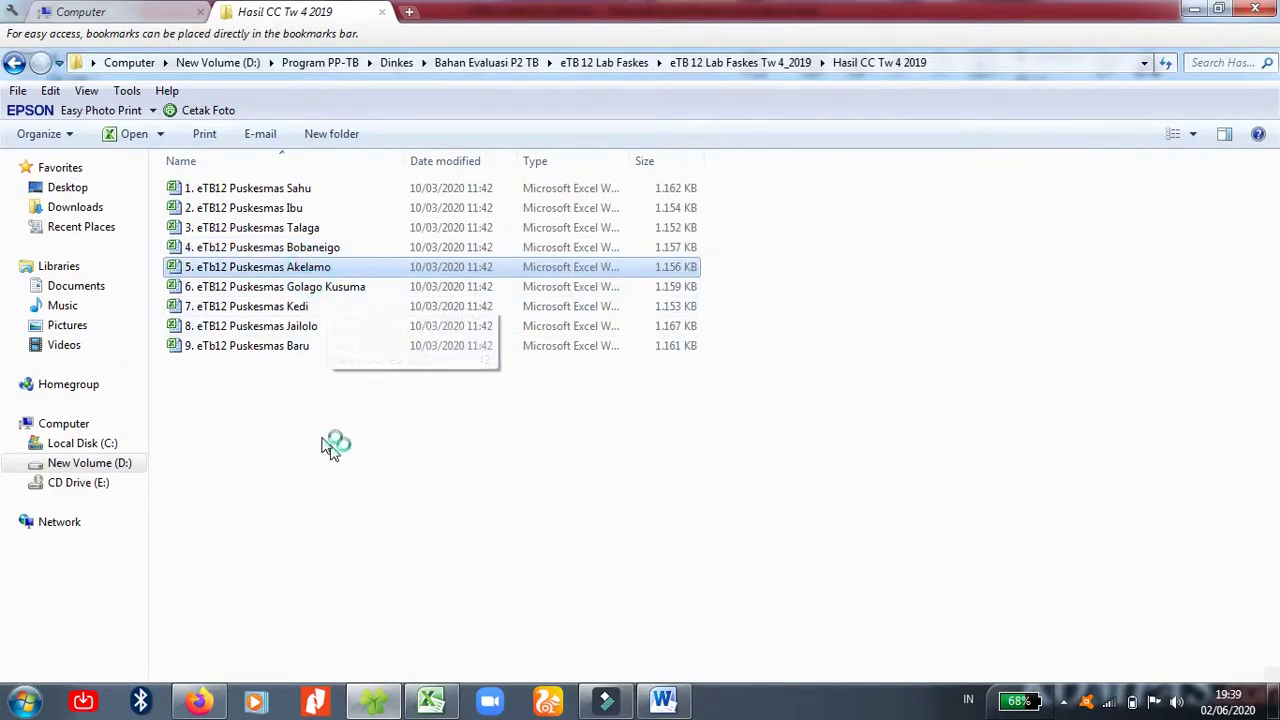
pyautogui.doubleClick(280, 190)
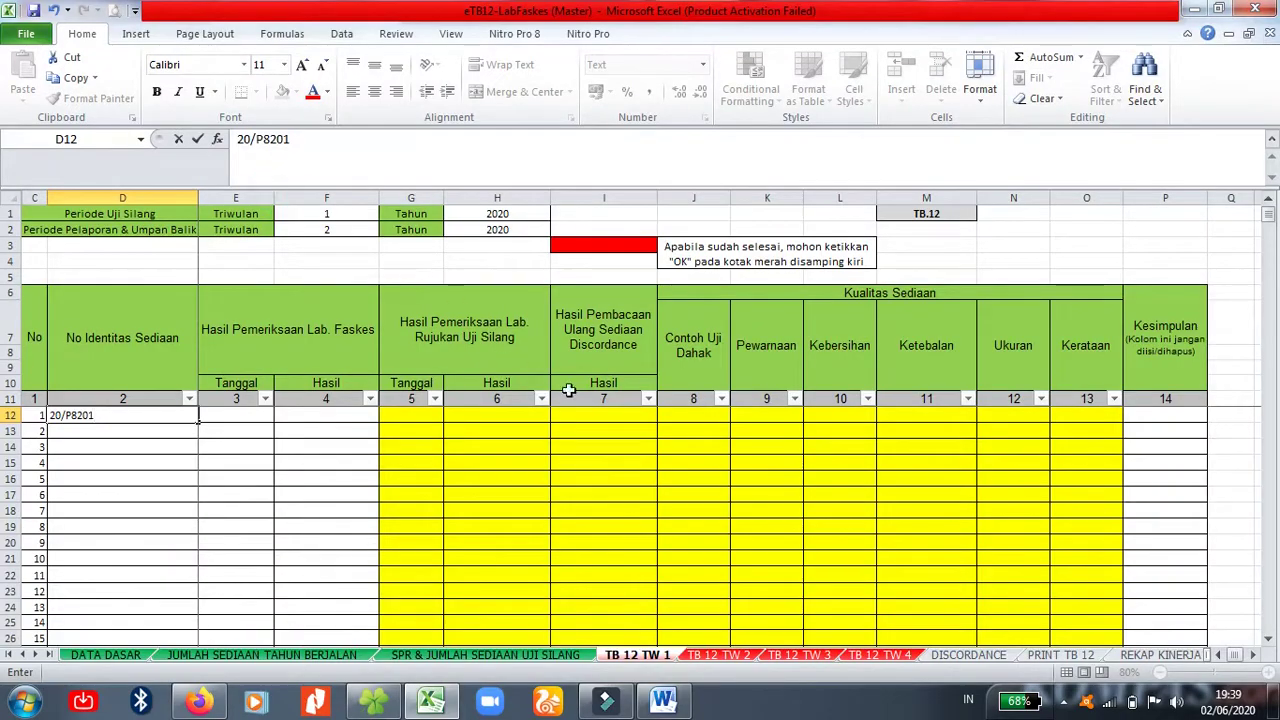
pyautogui.click(389, 708)
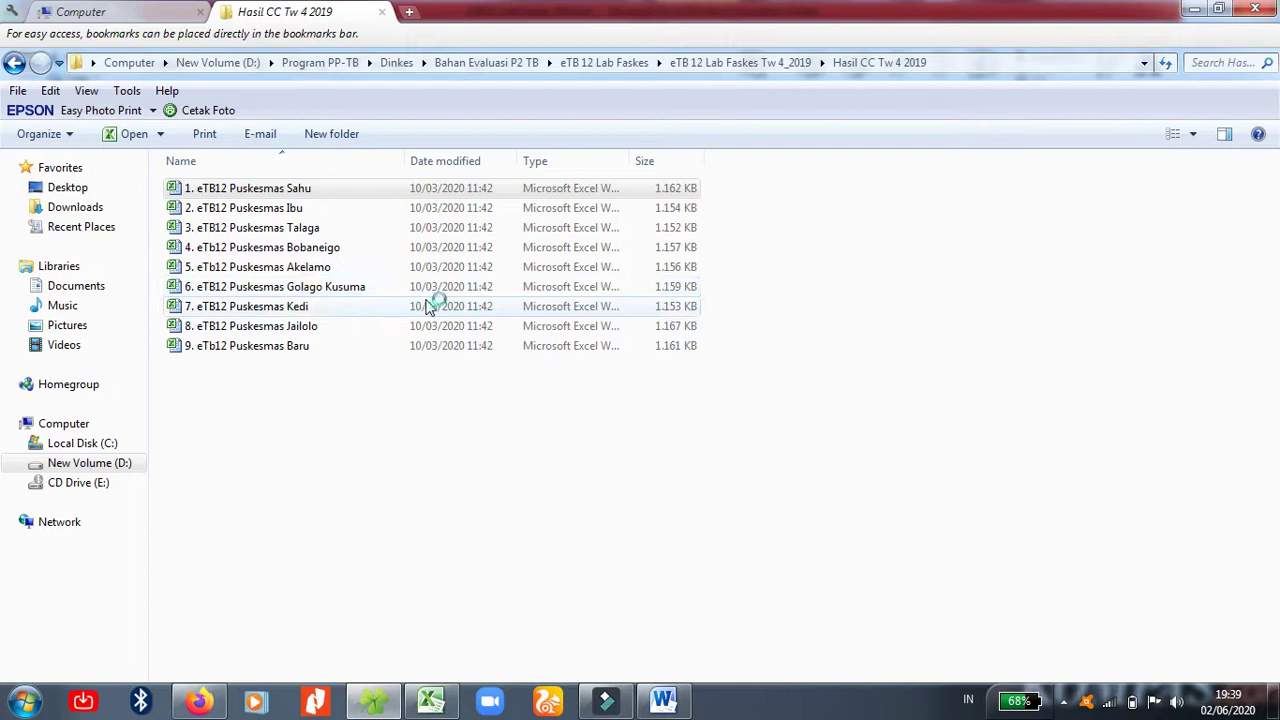
pyautogui.click(434, 702)
pyautogui.click(434, 702)
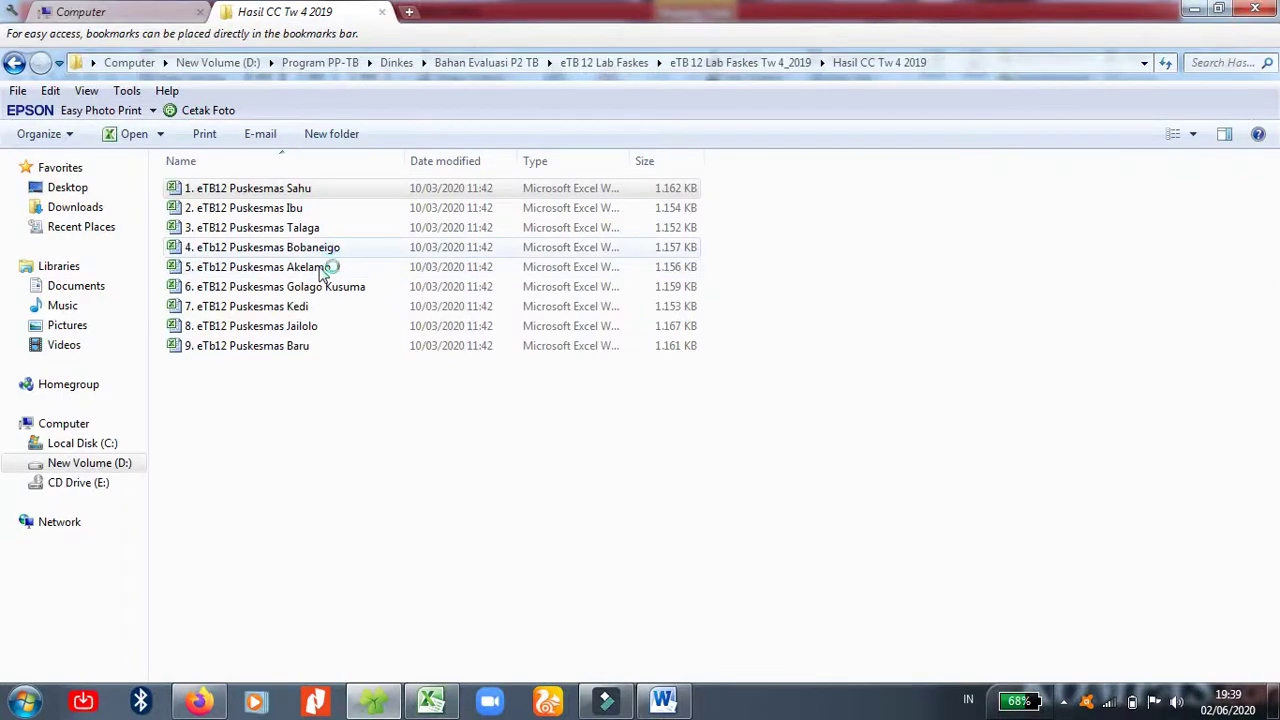
pyautogui.moveTo(604, 706)
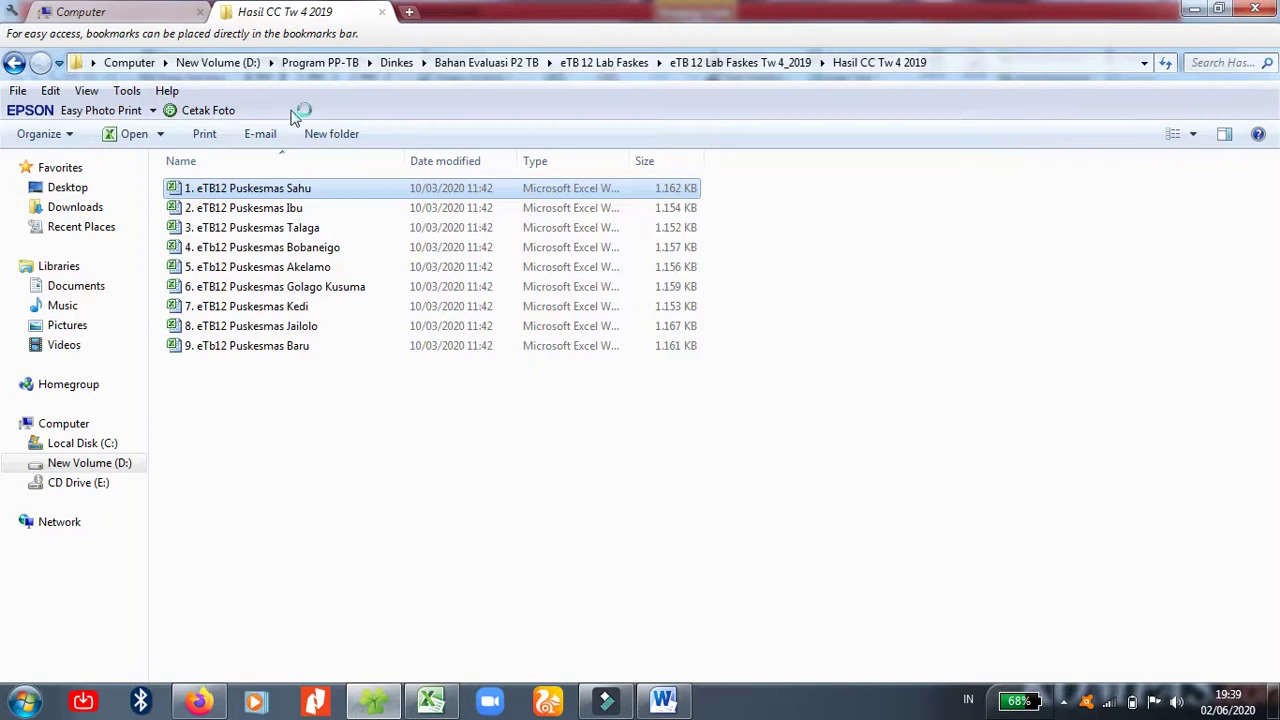
# Step: In a new Explorer tab, browse to New Volume (D:) > Program PP-TB > Dinkes > Panduan Panduan
pyautogui.click(409, 11)
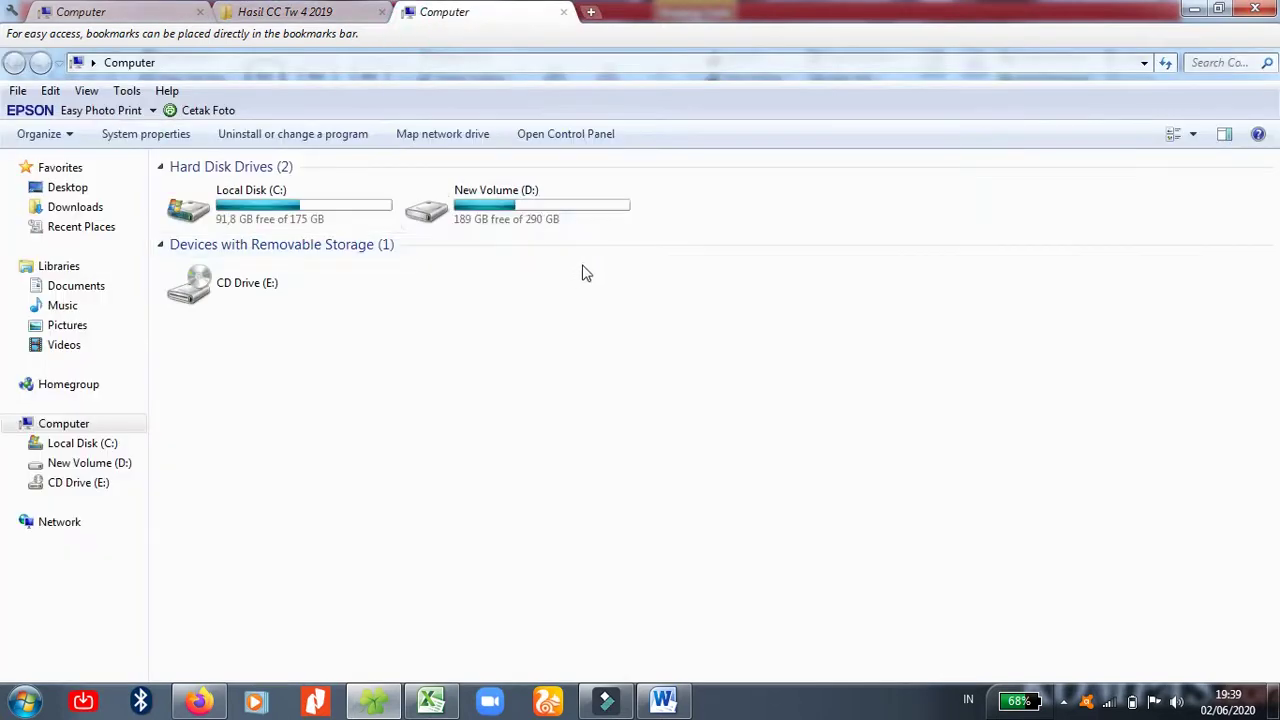
pyautogui.doubleClick(526, 202)
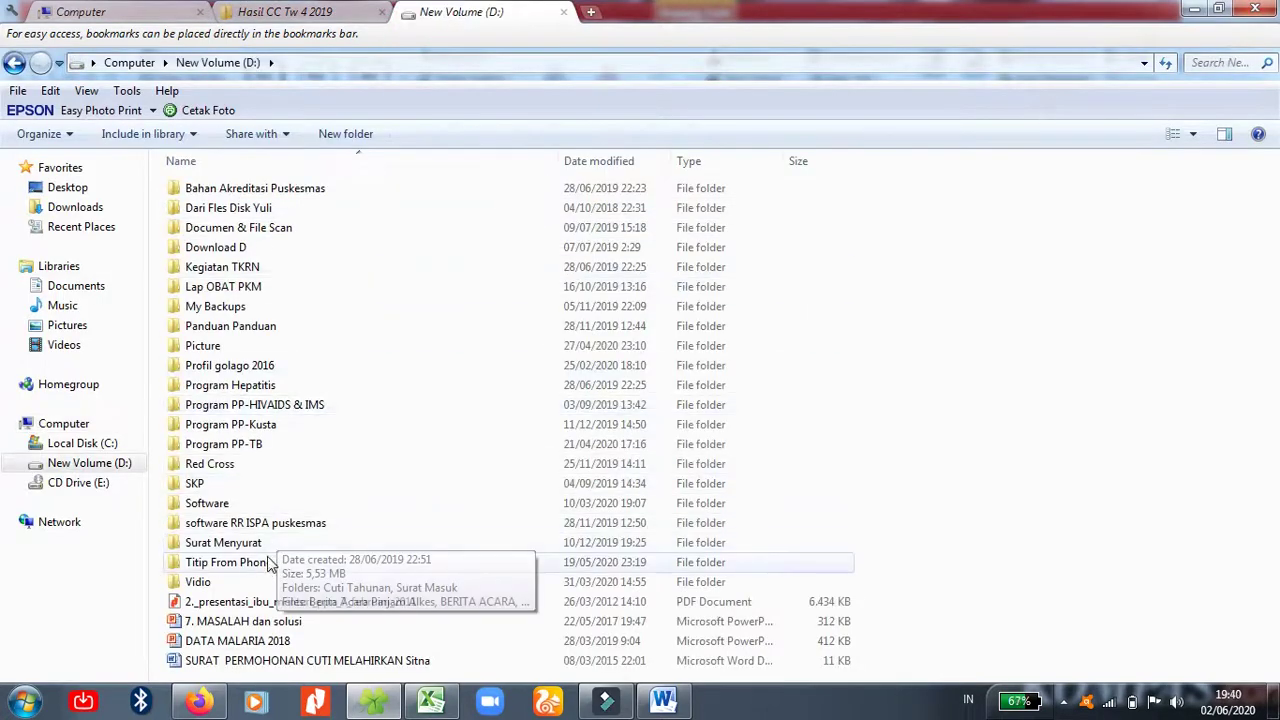
pyautogui.doubleClick(245, 333)
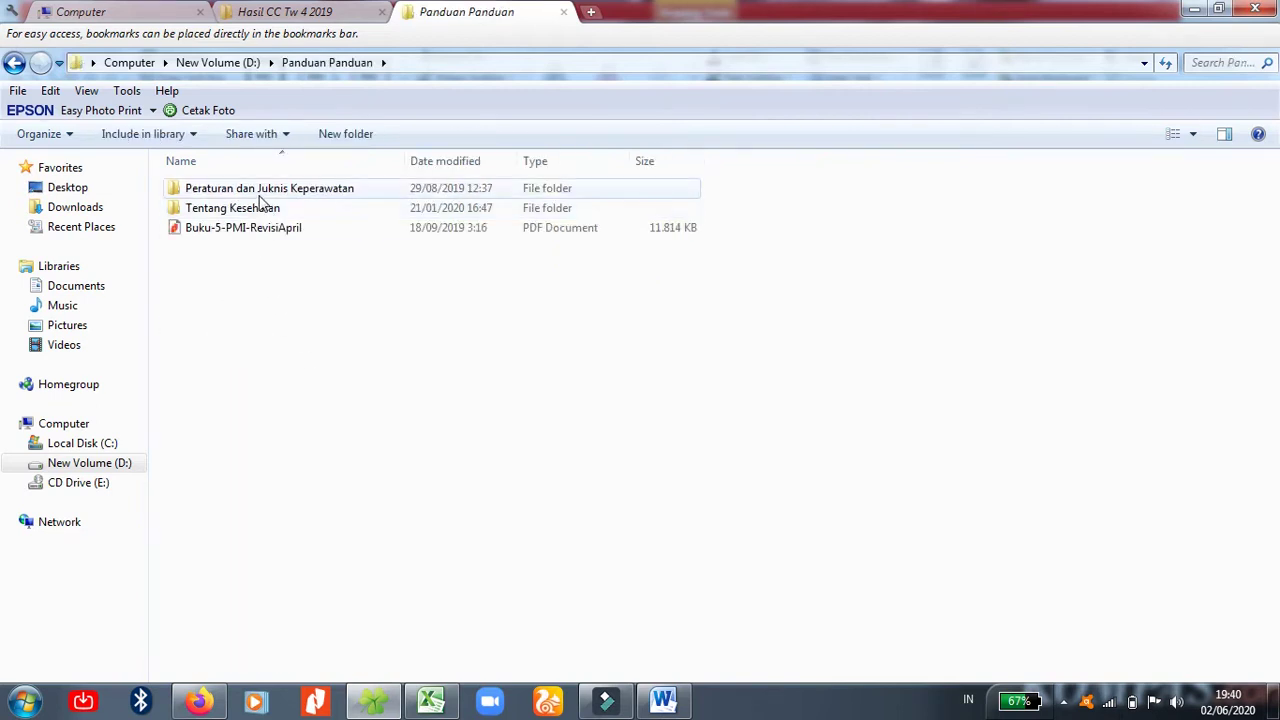
pyautogui.click(14, 62)
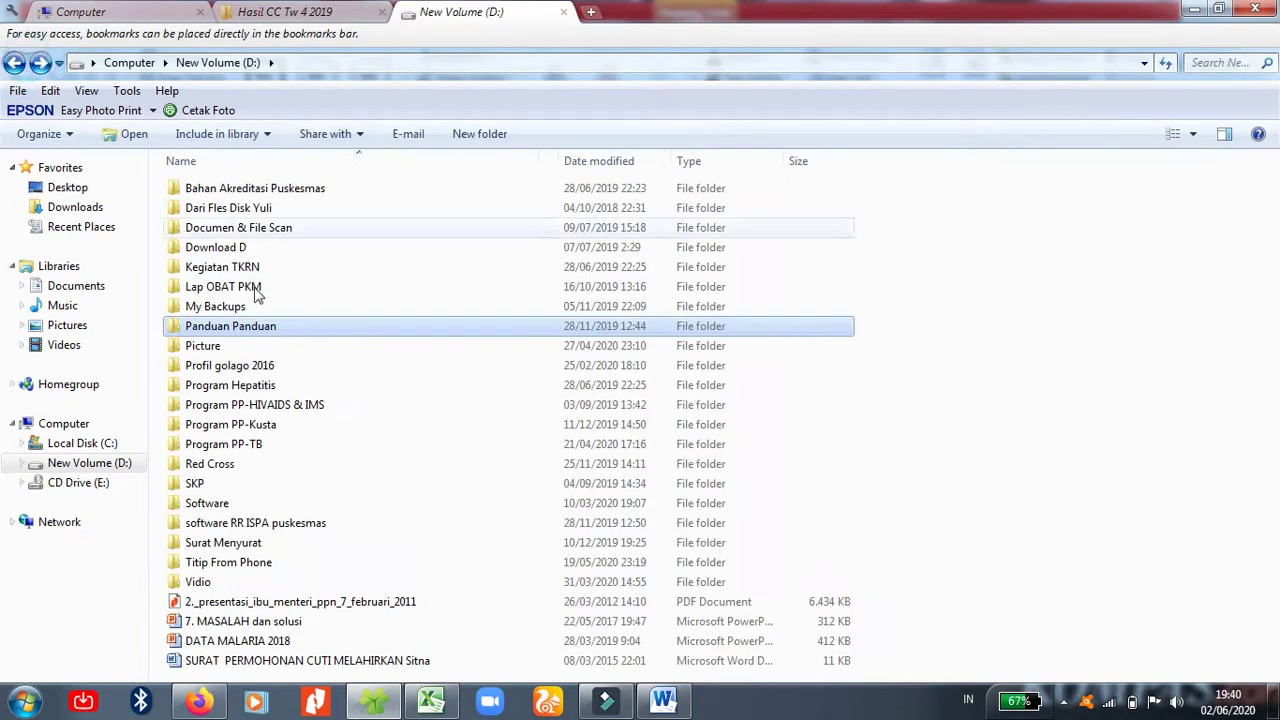
pyautogui.doubleClick(240, 445)
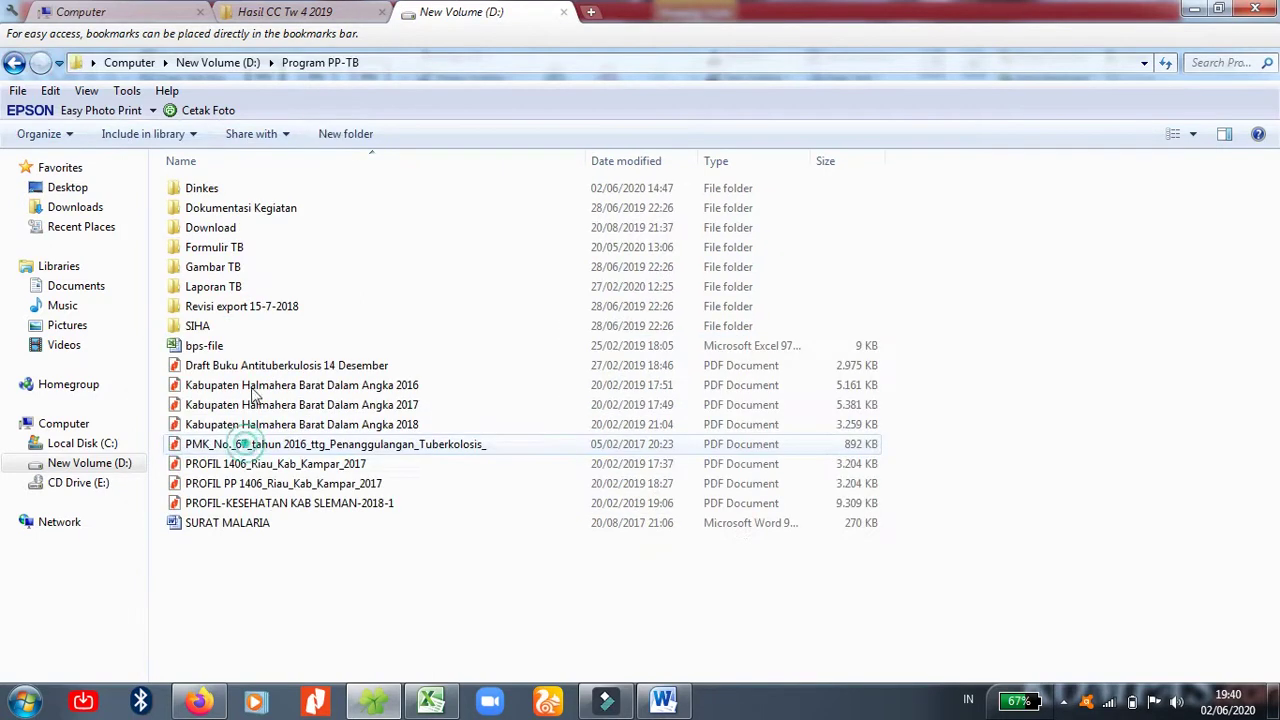
pyautogui.doubleClick(228, 190)
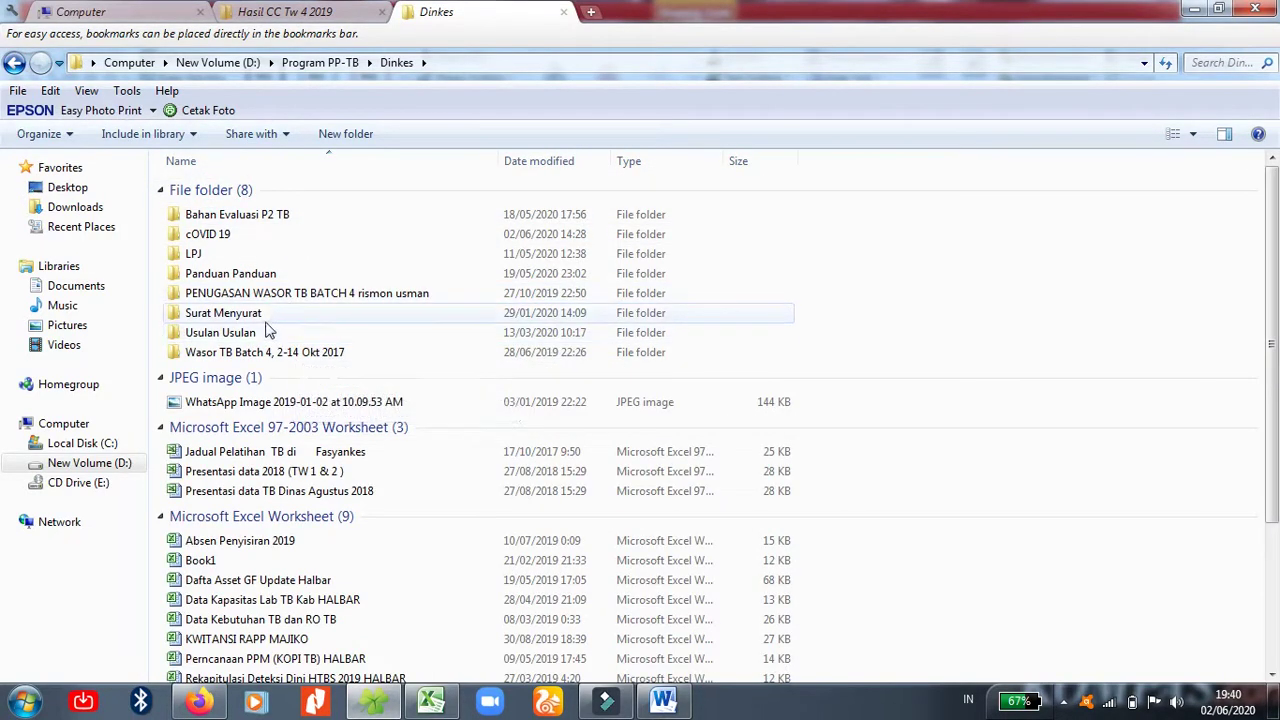
pyautogui.doubleClick(230, 275)
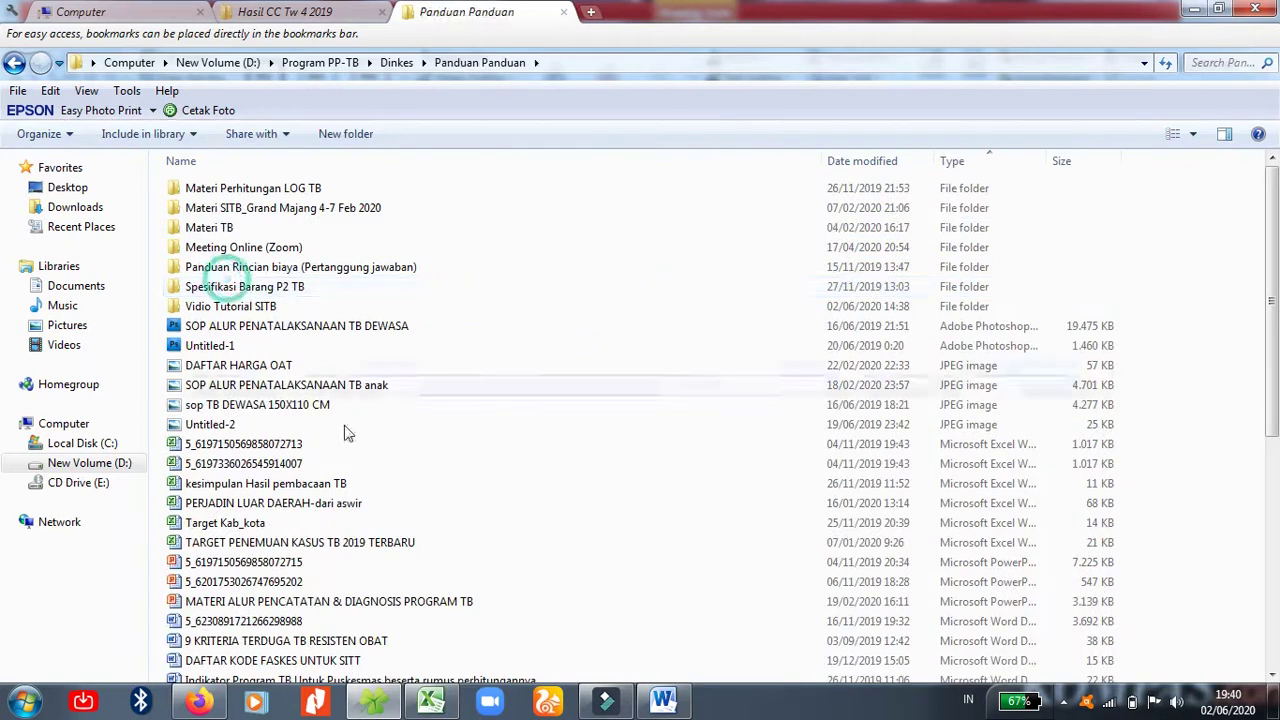
# Step: Open the Word document "DAFTAR KODE FASKES UNTUK SITT" from the Panduan Panduan folder
pyautogui.click(358, 505)
pyautogui.scroll(-1, 318, 645)
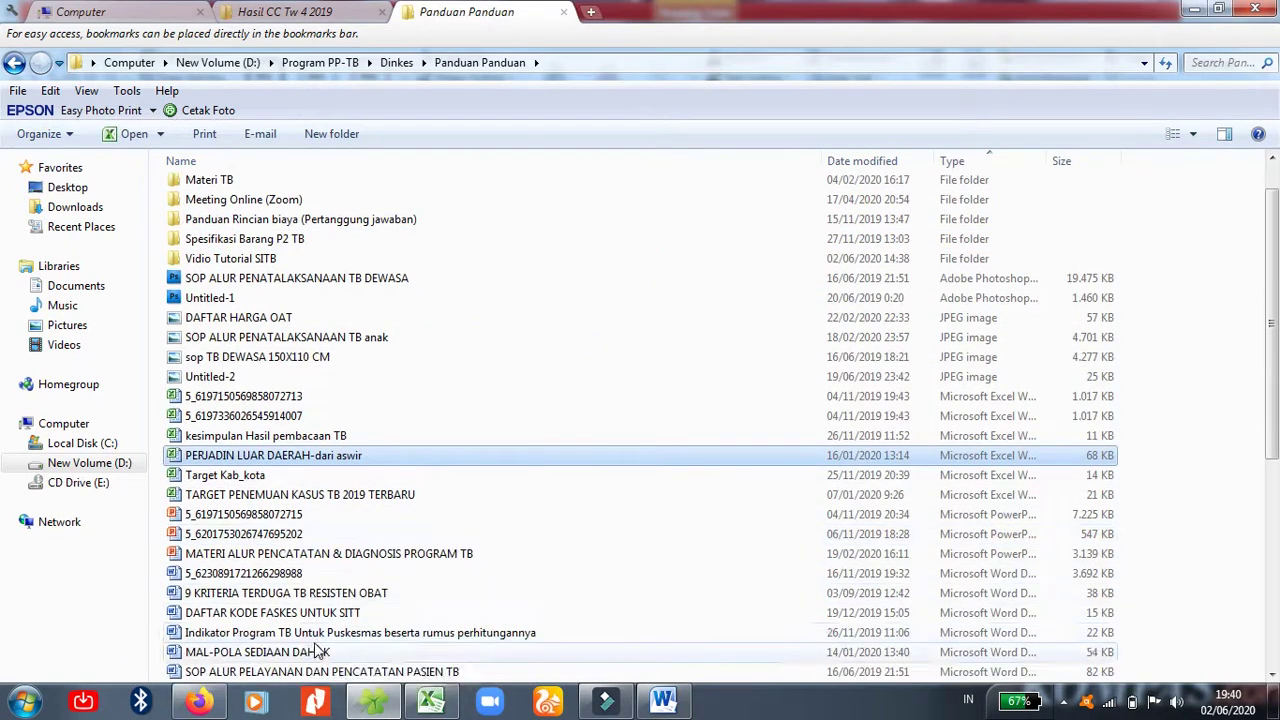
pyautogui.click(300, 613)
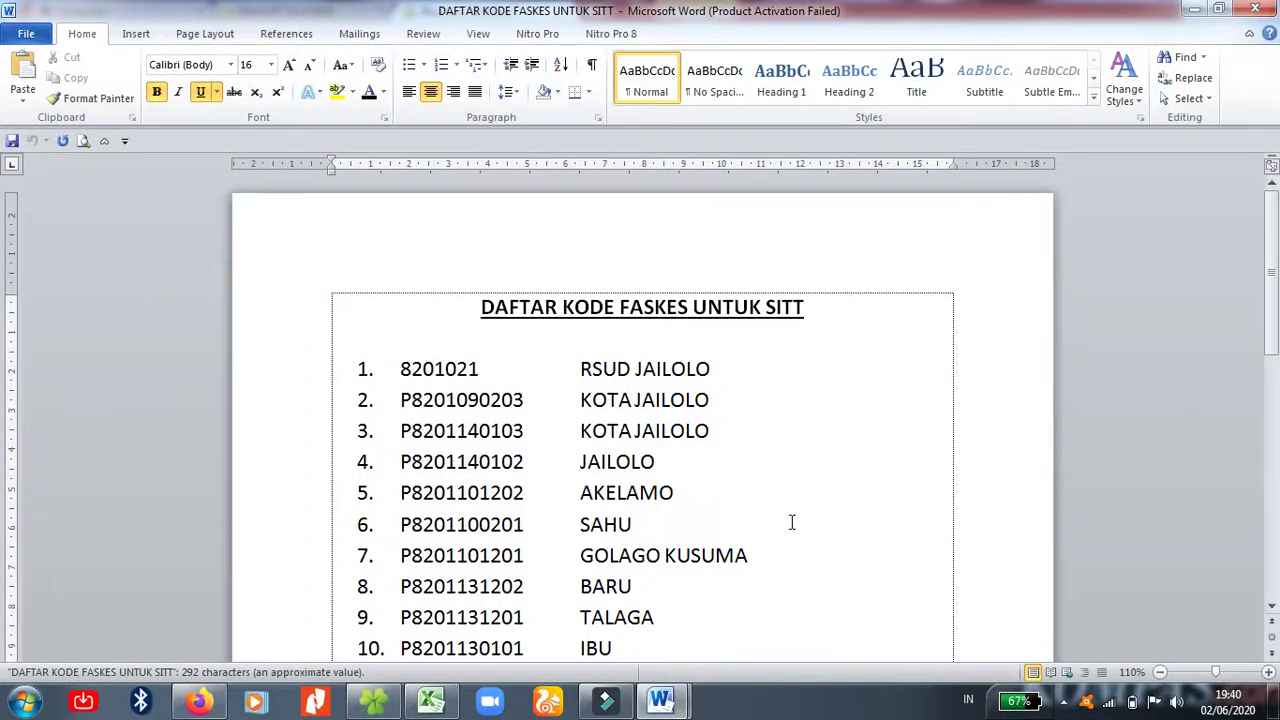
# Step: Look up the facility code for Bobaneigo in the list and return to cell D12 of the eTB12-LabFaskes (Master) workbook in Excel
pyautogui.scroll(-2, 655, 548)
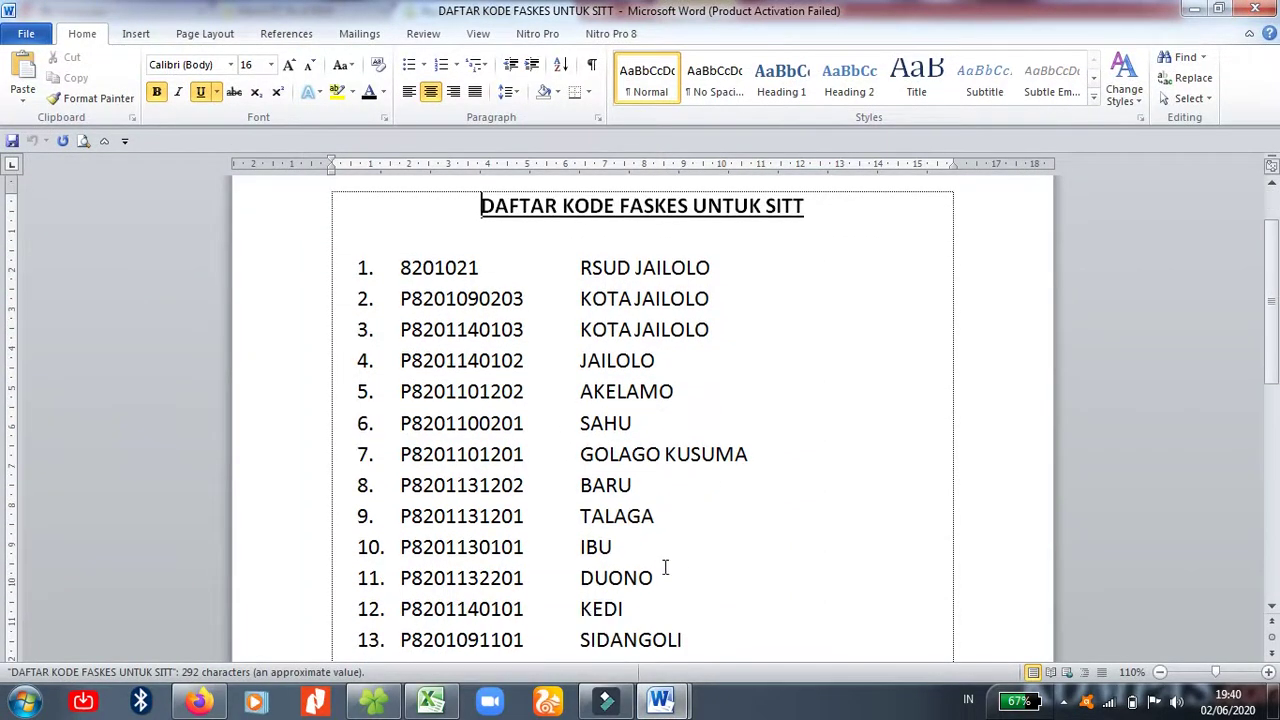
pyautogui.scroll(-1, 696, 466)
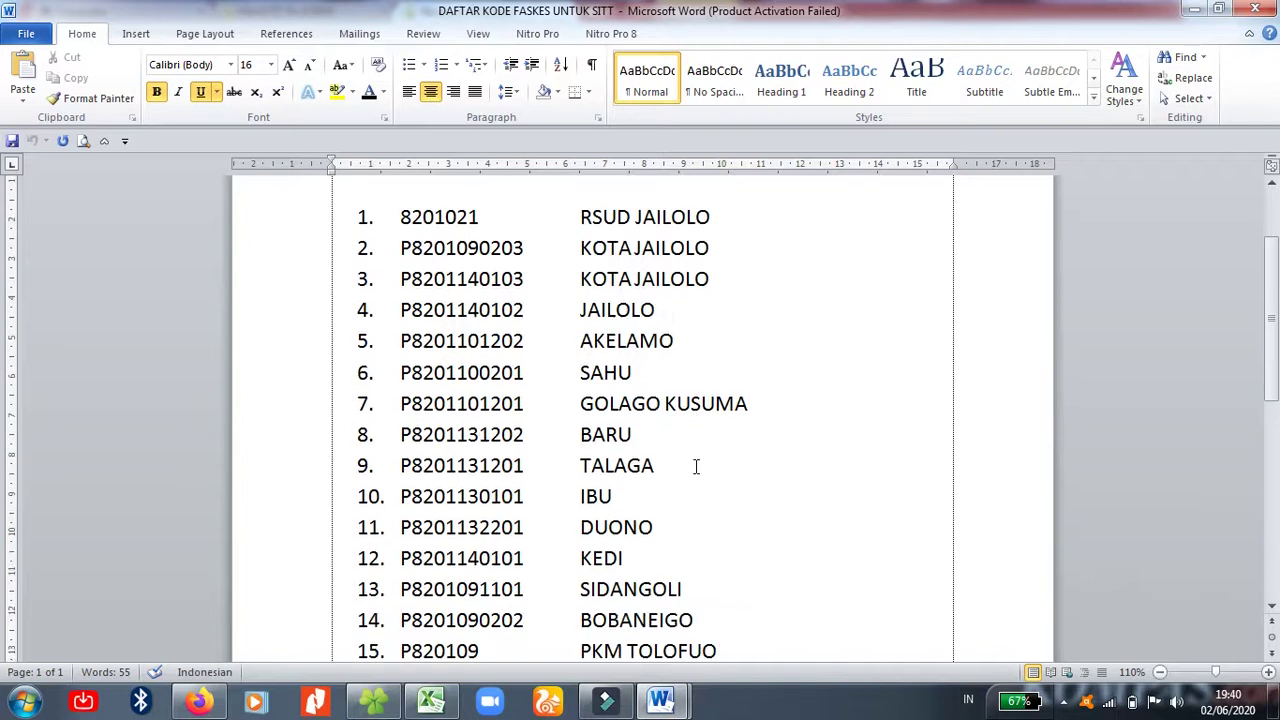
pyautogui.scroll(-1, 699, 528)
pyautogui.moveTo(528, 569); pyautogui.dragTo(400, 570)
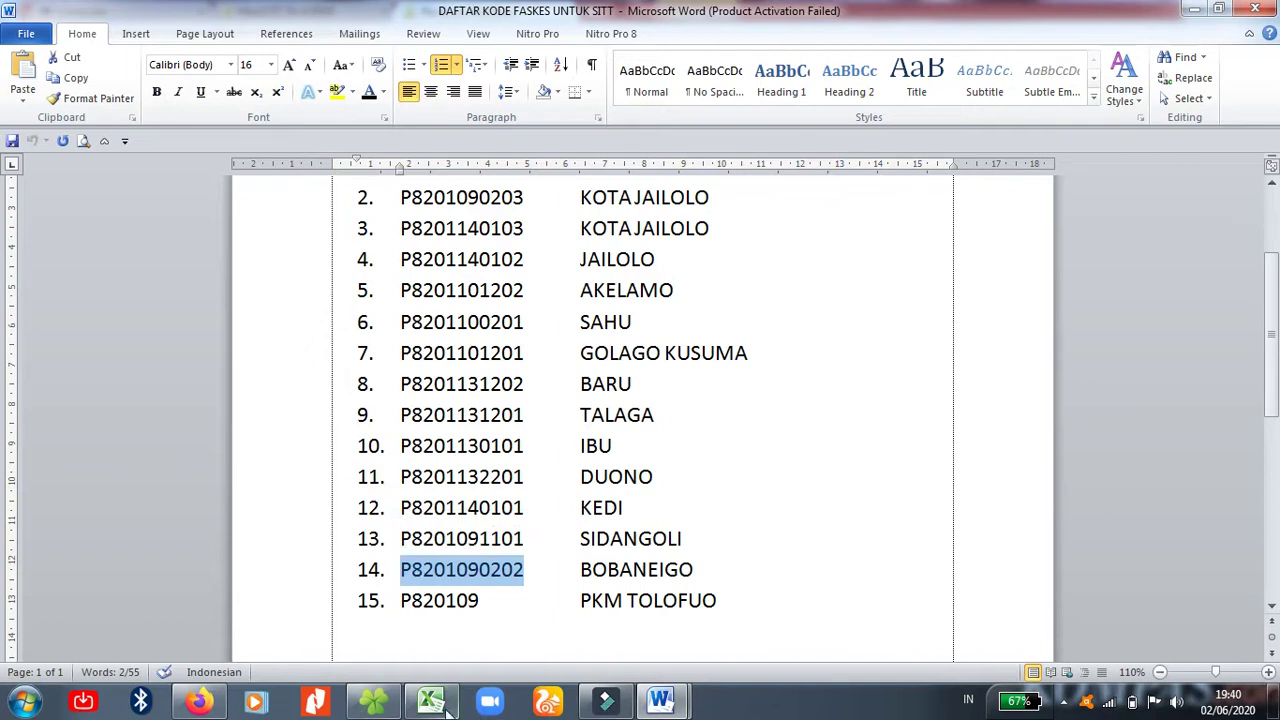
pyautogui.click(445, 702)
pyautogui.click(445, 702)
pyautogui.click(457, 571)
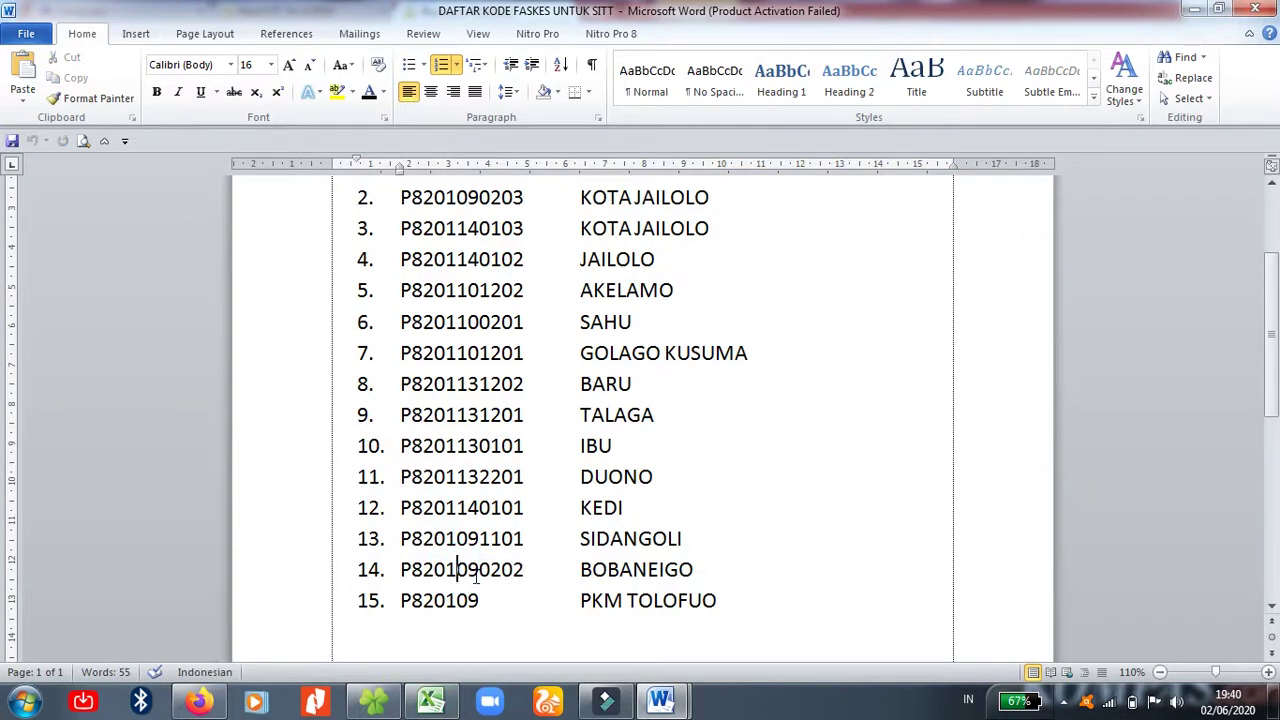
pyautogui.click(430, 702)
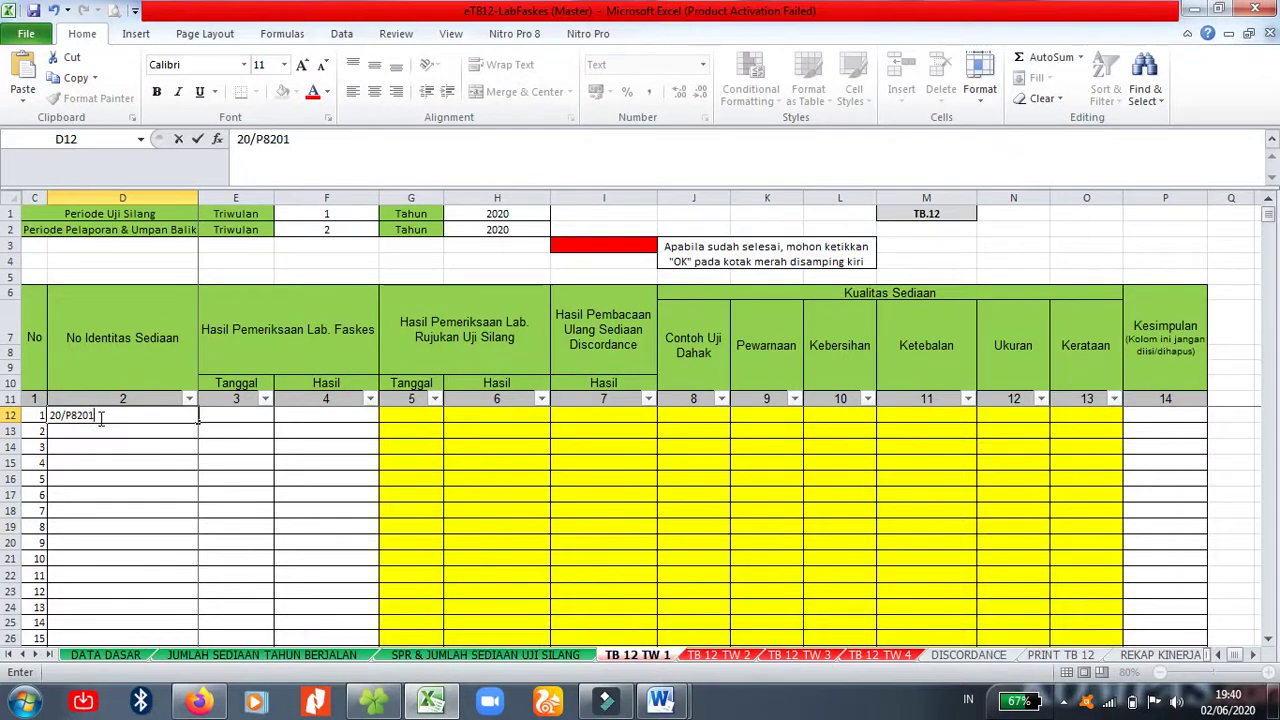
pyautogui.write('090202/1/')
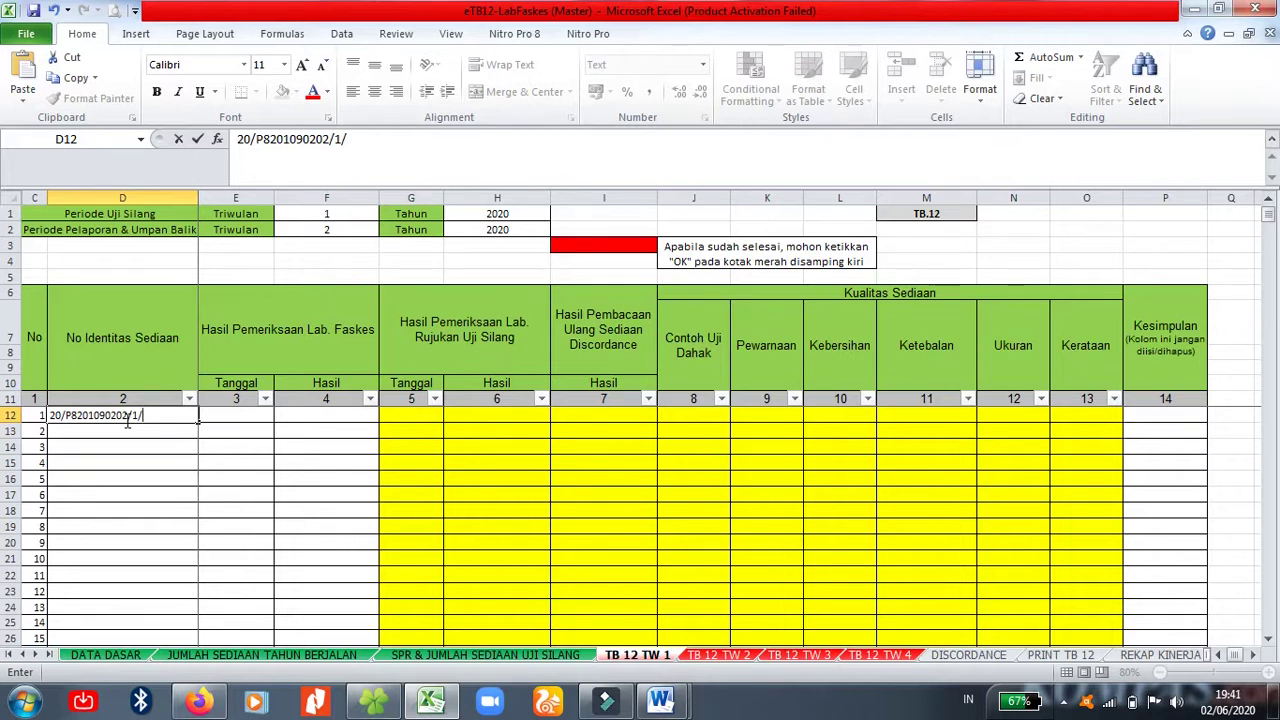
pyautogui.write('0')
pyautogui.write('A')
pyautogui.click(205, 438)
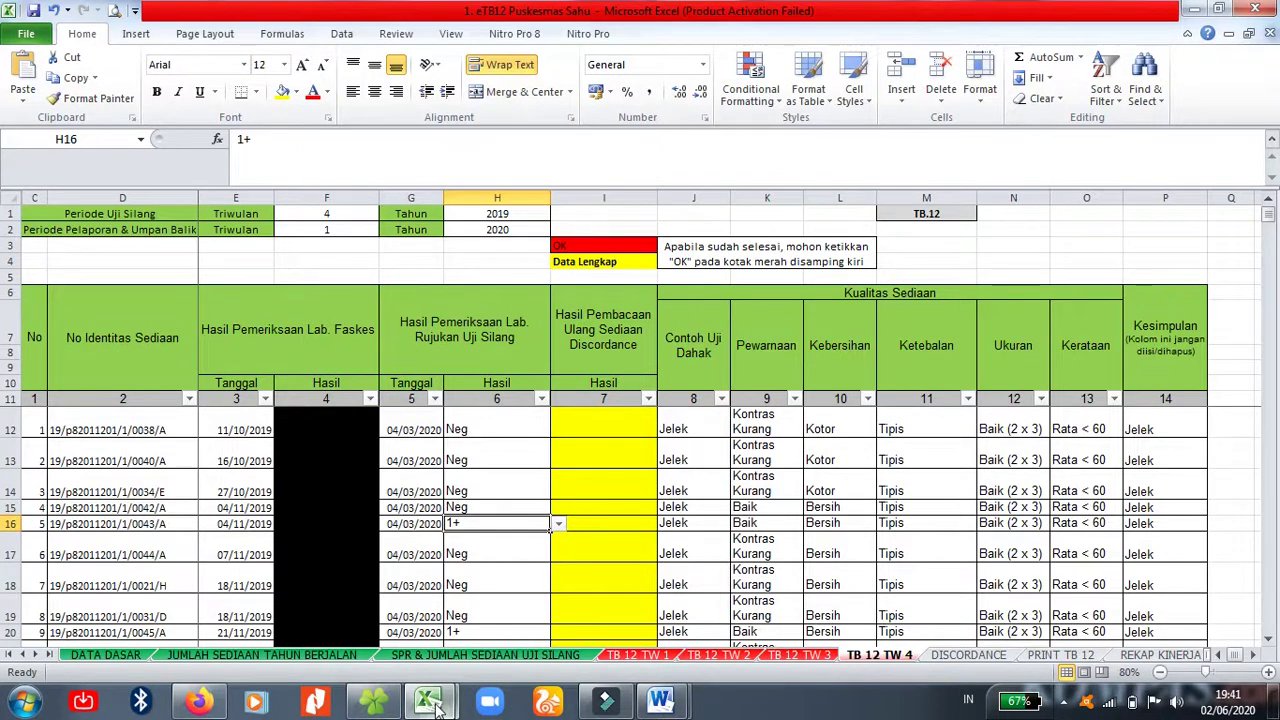
# Step: Close the "1. eTB12 Puskesmas Sahu" workbook without saving its changes
pyautogui.click(1255, 9)
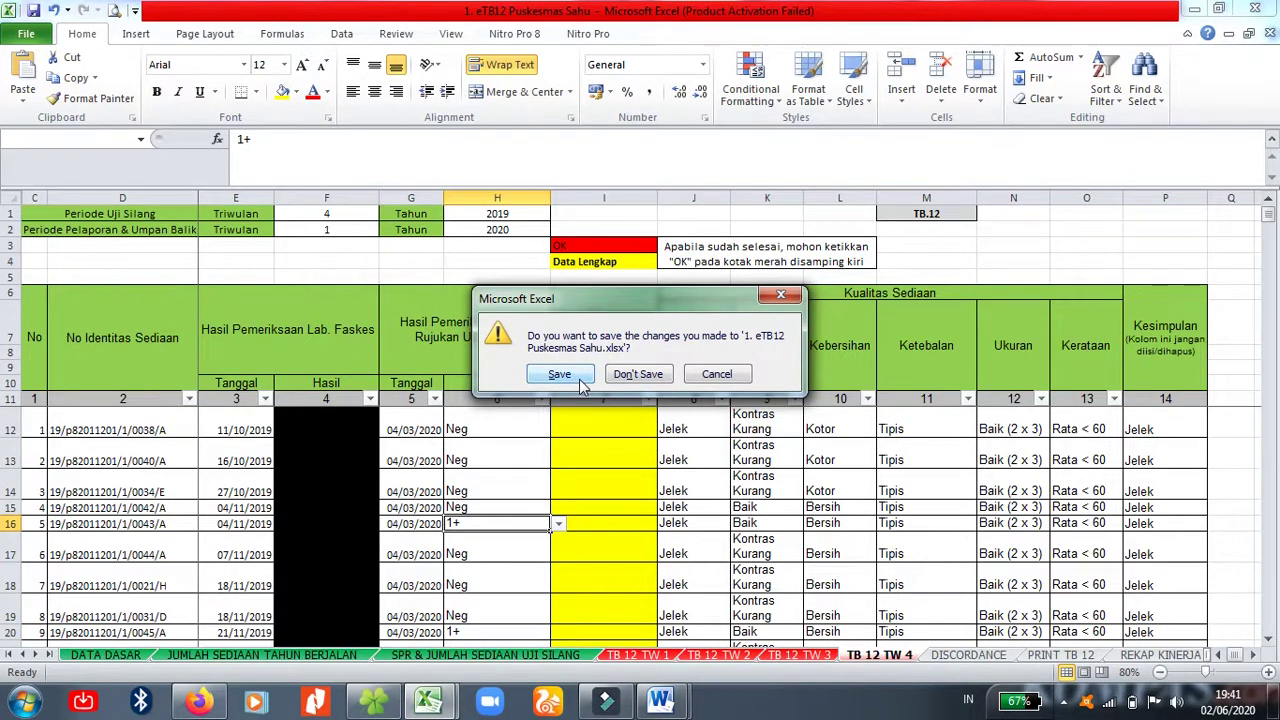
pyautogui.click(620, 376)
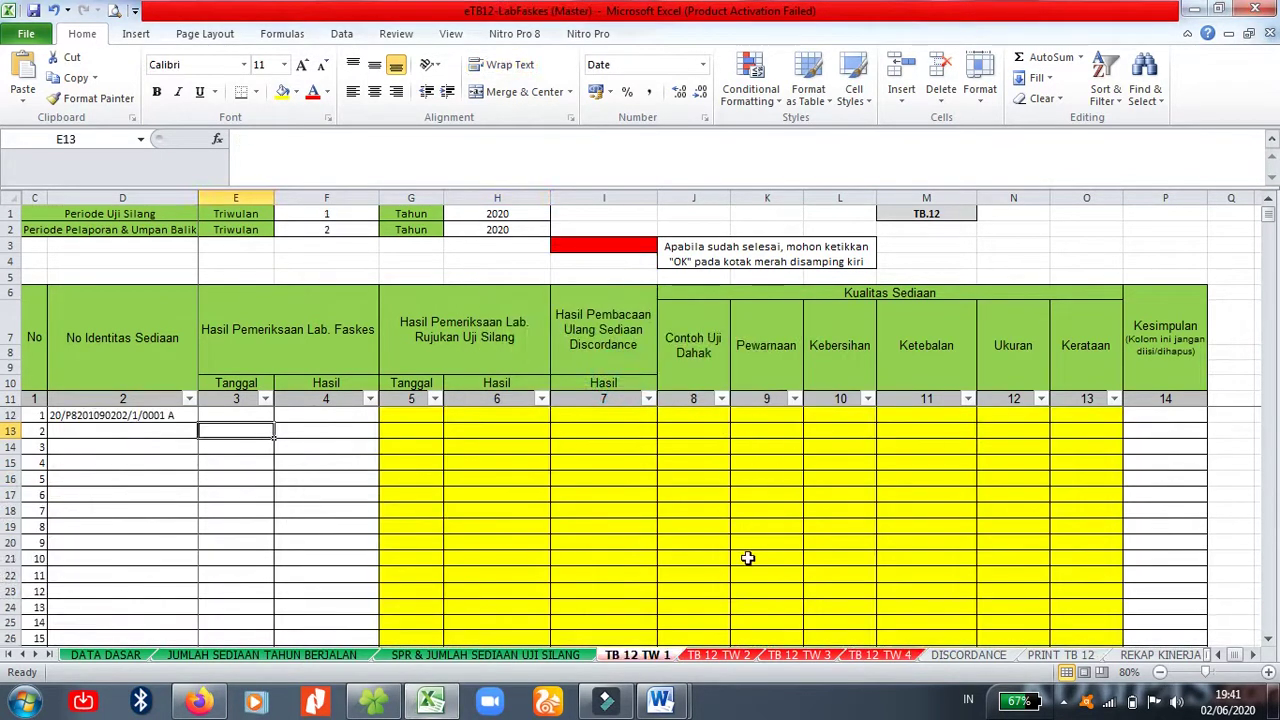
# Step: Enter 01/01/2020 as the Lab. Faskes examination date for slide 1 in cell E12
pyautogui.click(222, 415)
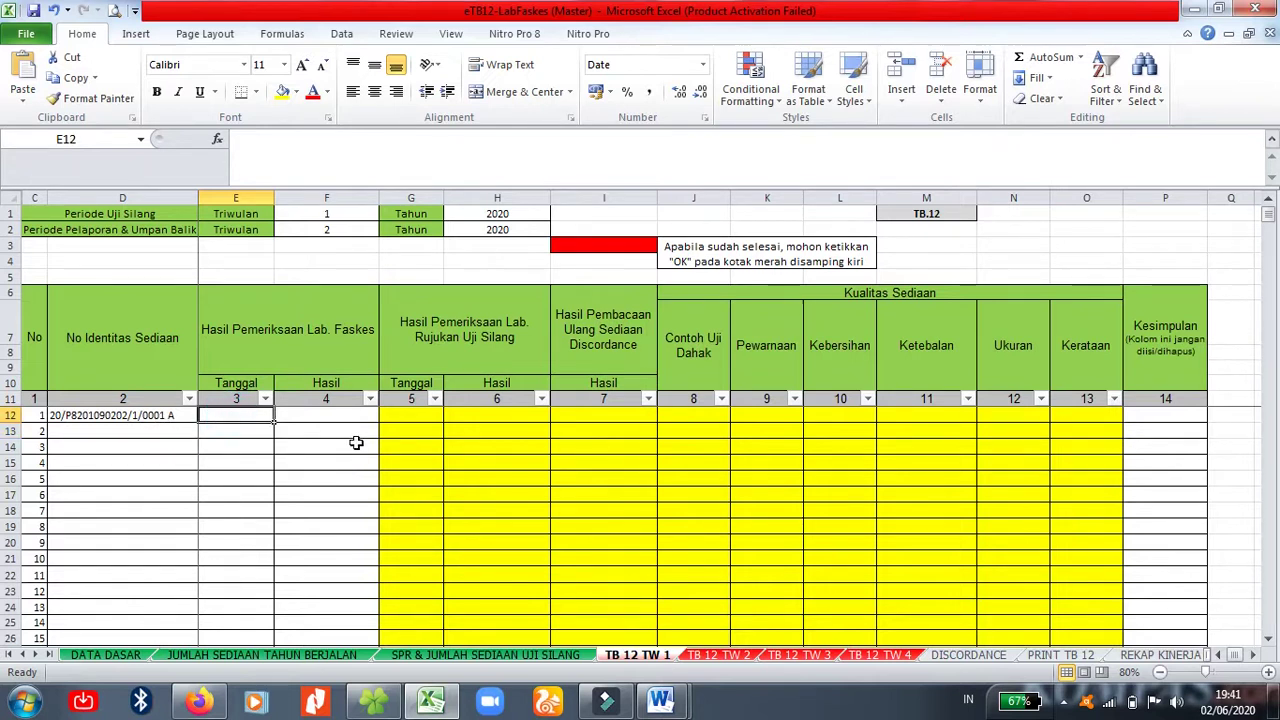
pyautogui.click(337, 342)
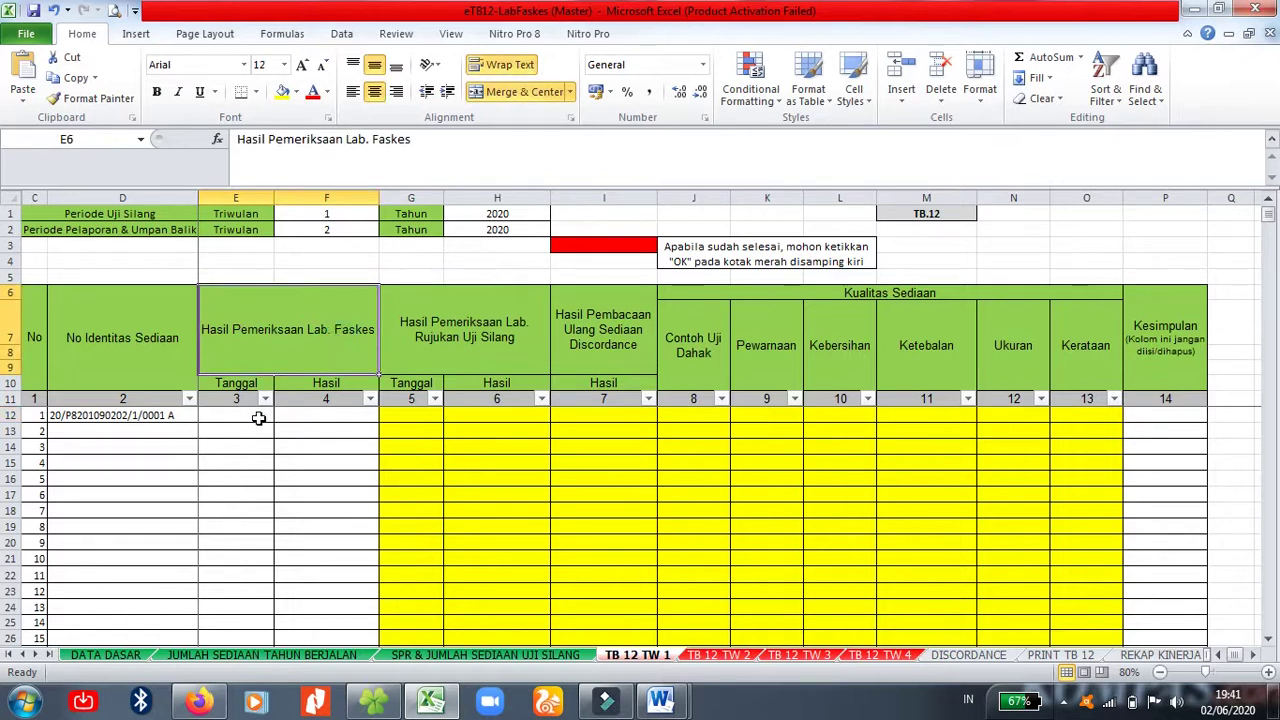
pyautogui.click(258, 418)
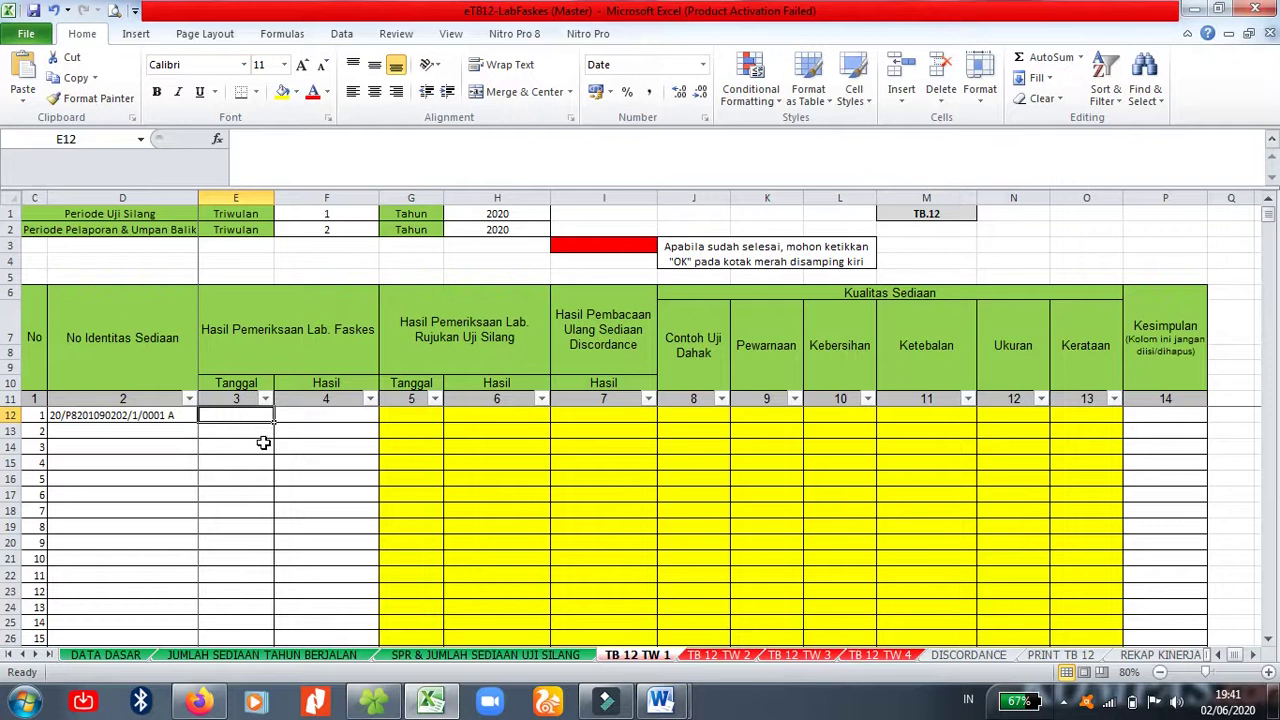
pyautogui.write('01')
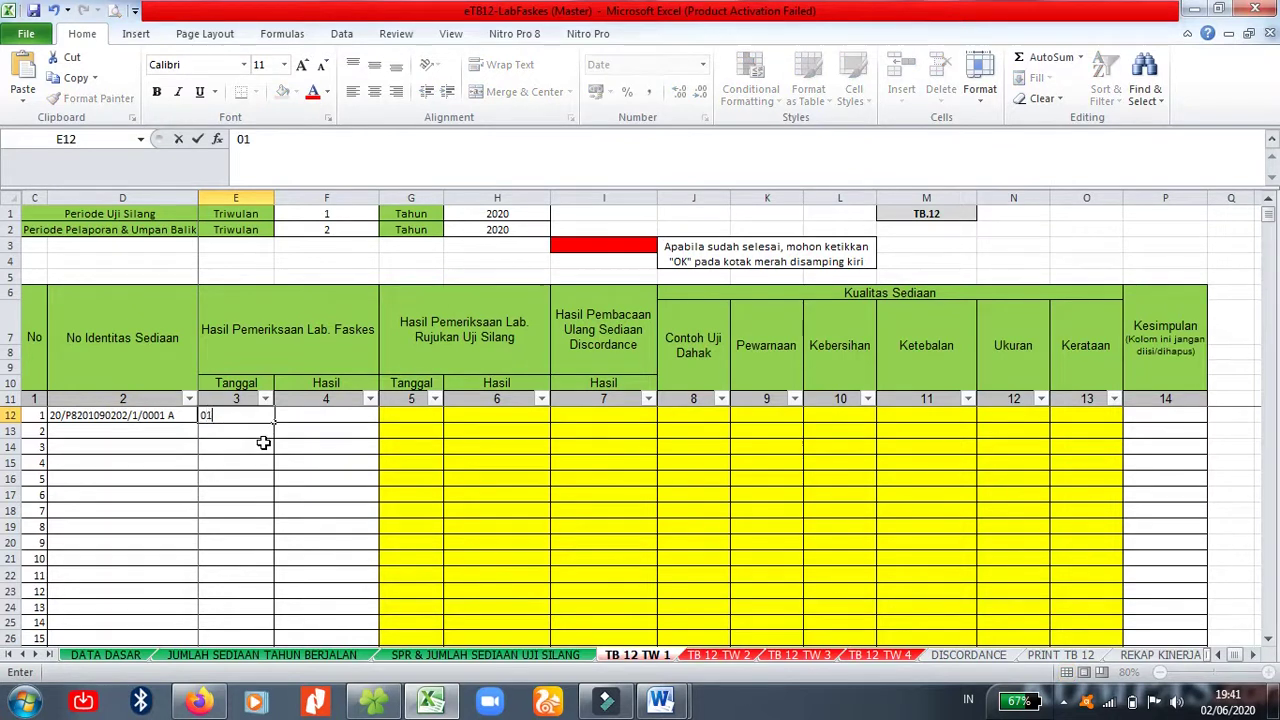
pyautogui.write('/01/2020')
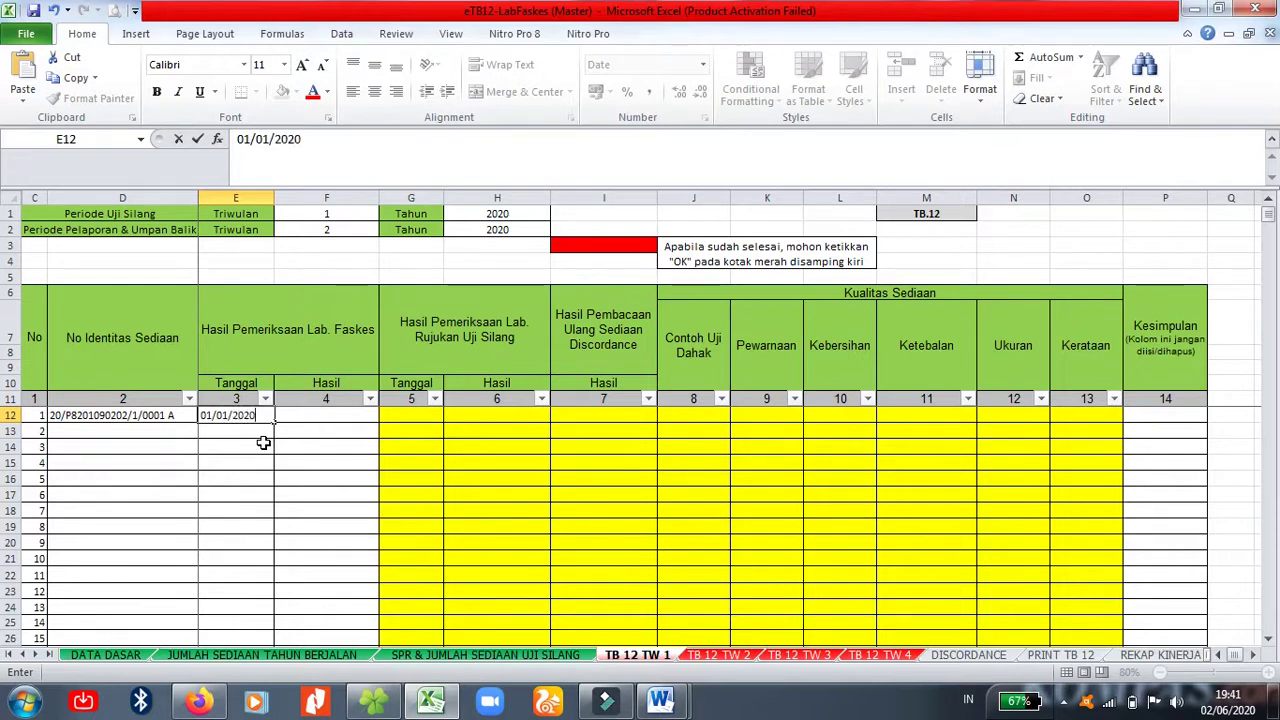
pyautogui.press('Return')
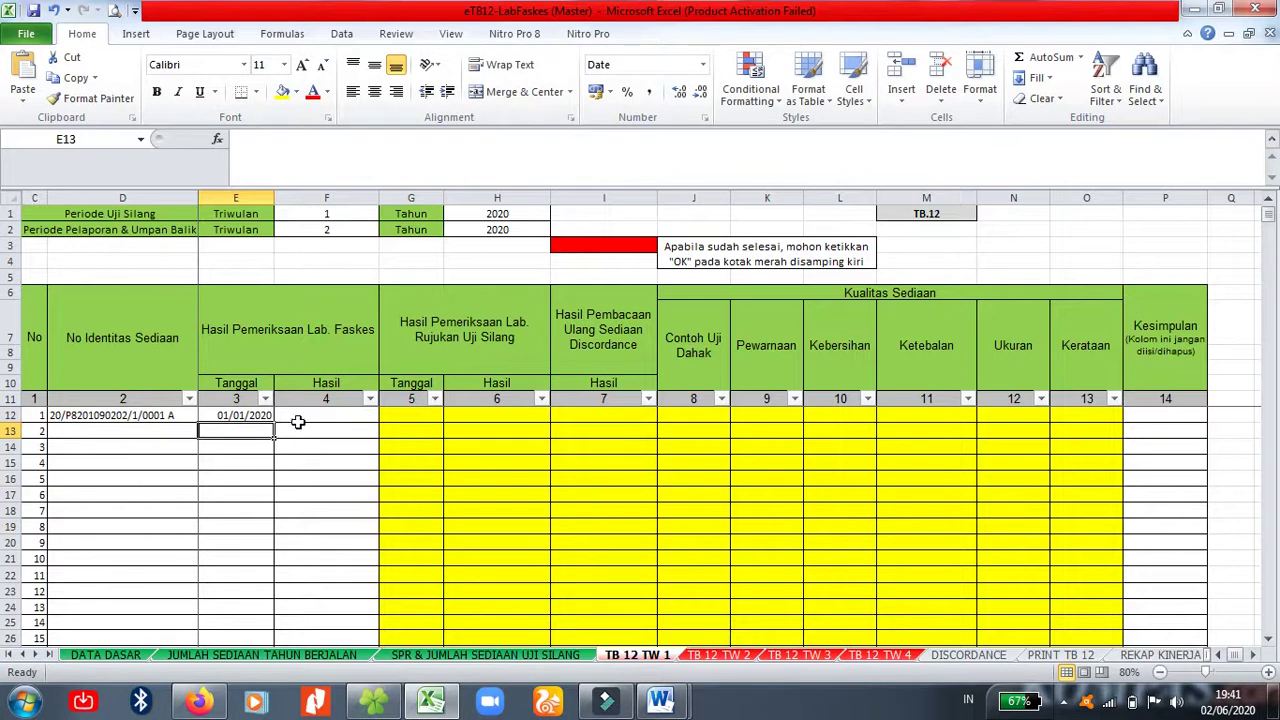
# Step: Set the Lab. Faskes result for slide 1 in cell F12 to Neg and select the second slide's identity cell, D13
pyautogui.click(301, 417)
pyautogui.click(386, 415)
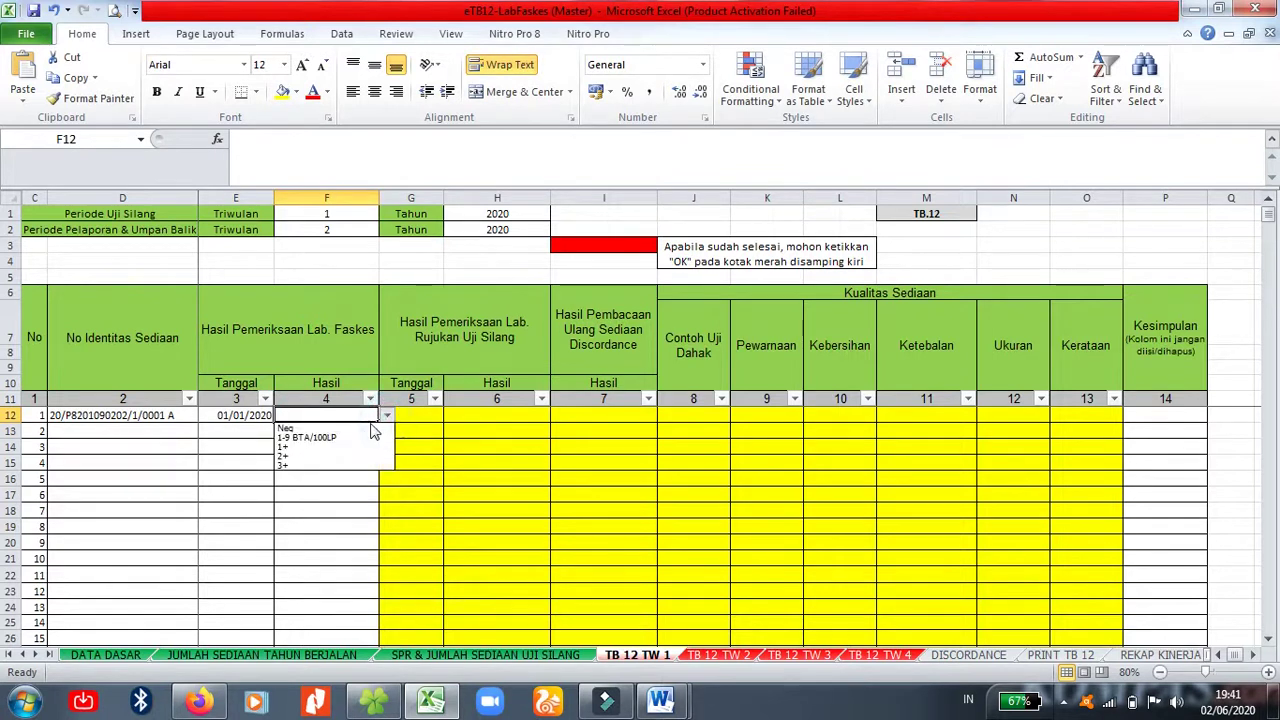
pyautogui.click(344, 429)
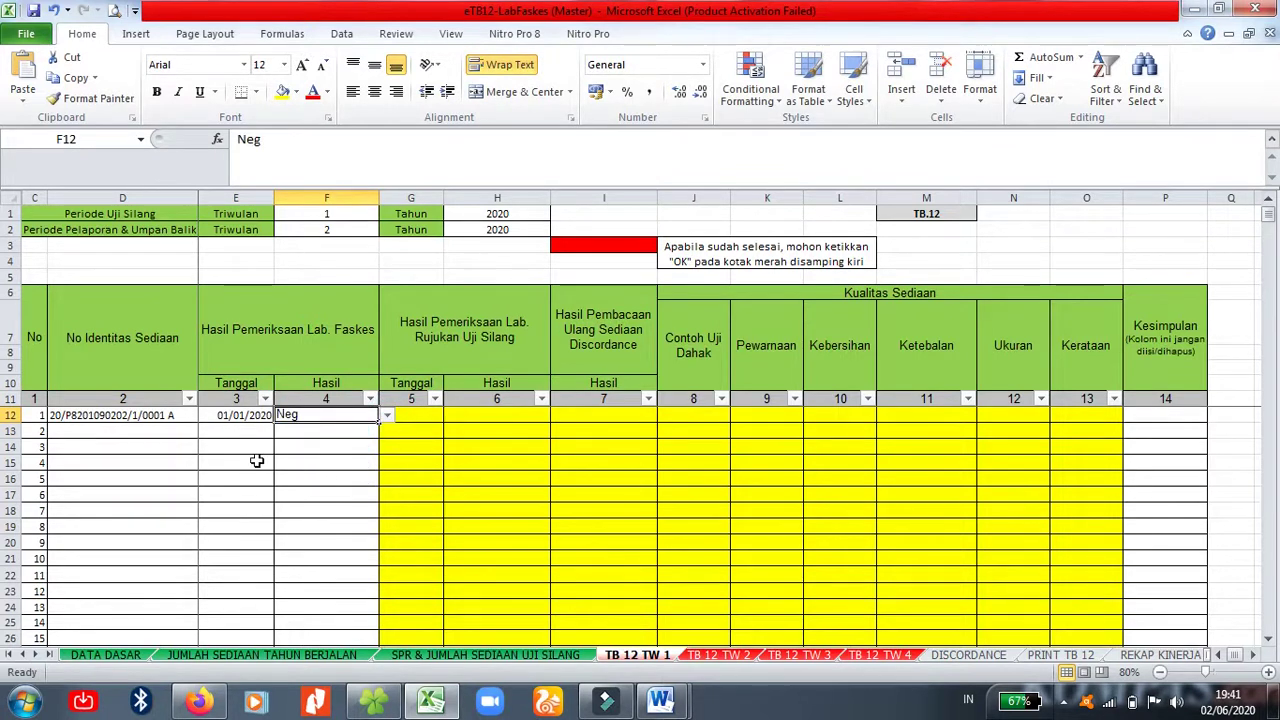
pyautogui.click(155, 432)
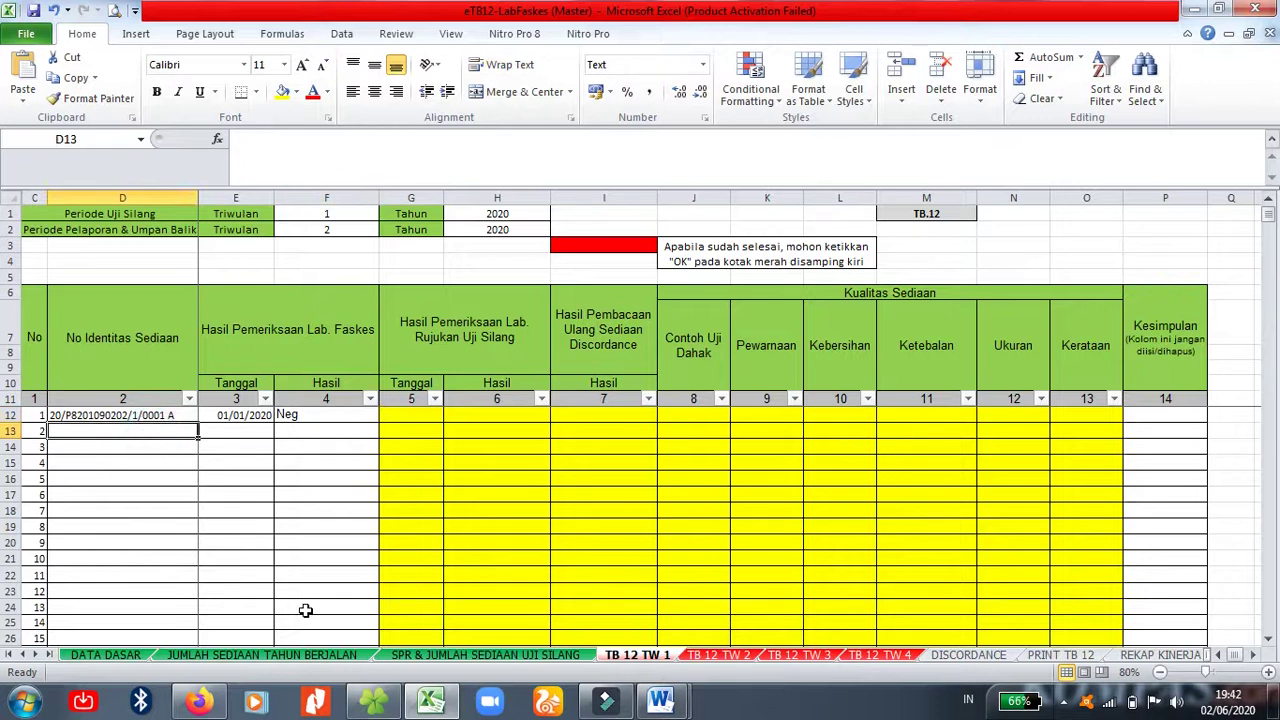
# Step: Review the JUMLAH SEDIAAN TAHUN BERJALAN and SPR & JUMLAH SEDIAAN UJI SILANG sheets for the number of slides per quarter, and return to TB 12 TW 1
pyautogui.click(305, 654)
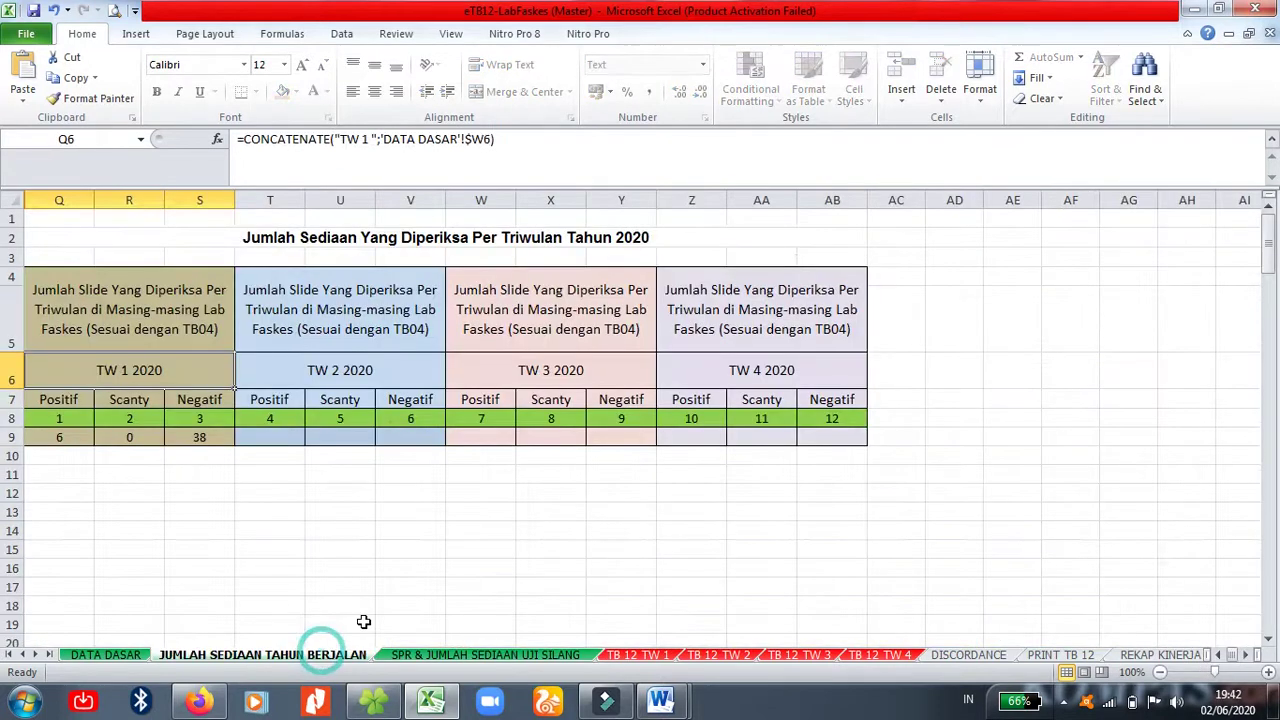
pyautogui.click(466, 658)
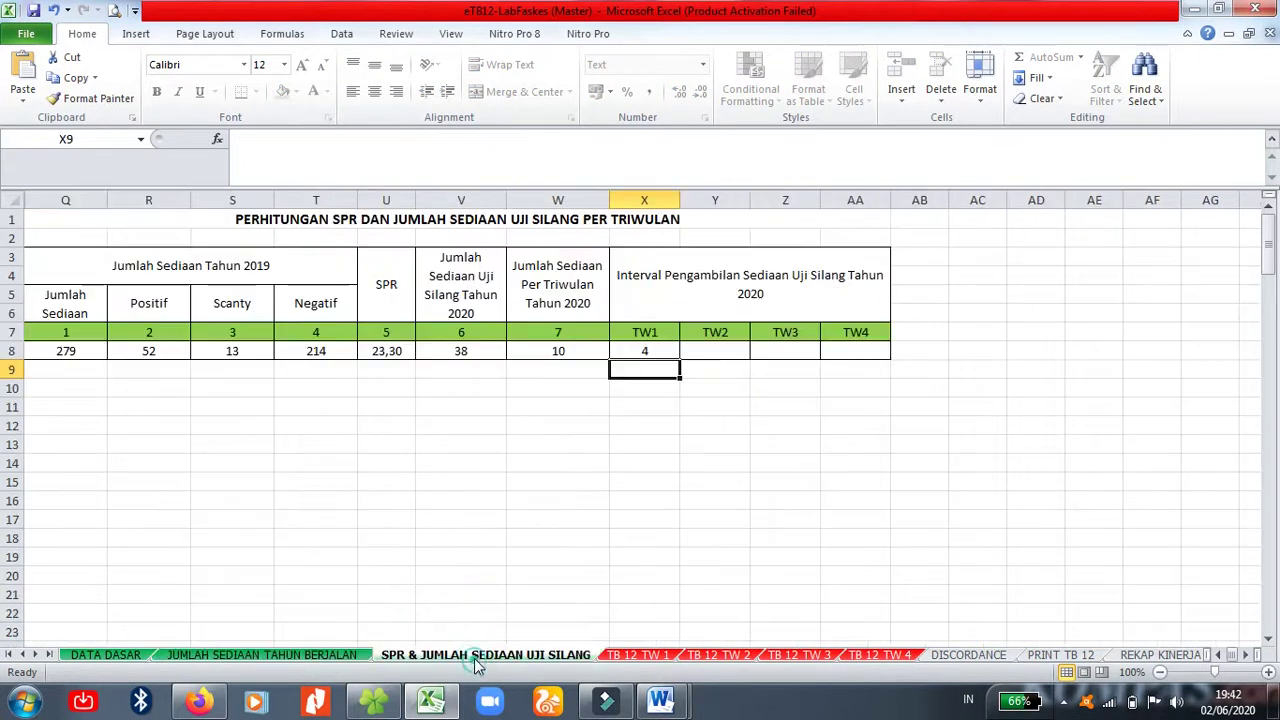
pyautogui.click(577, 306)
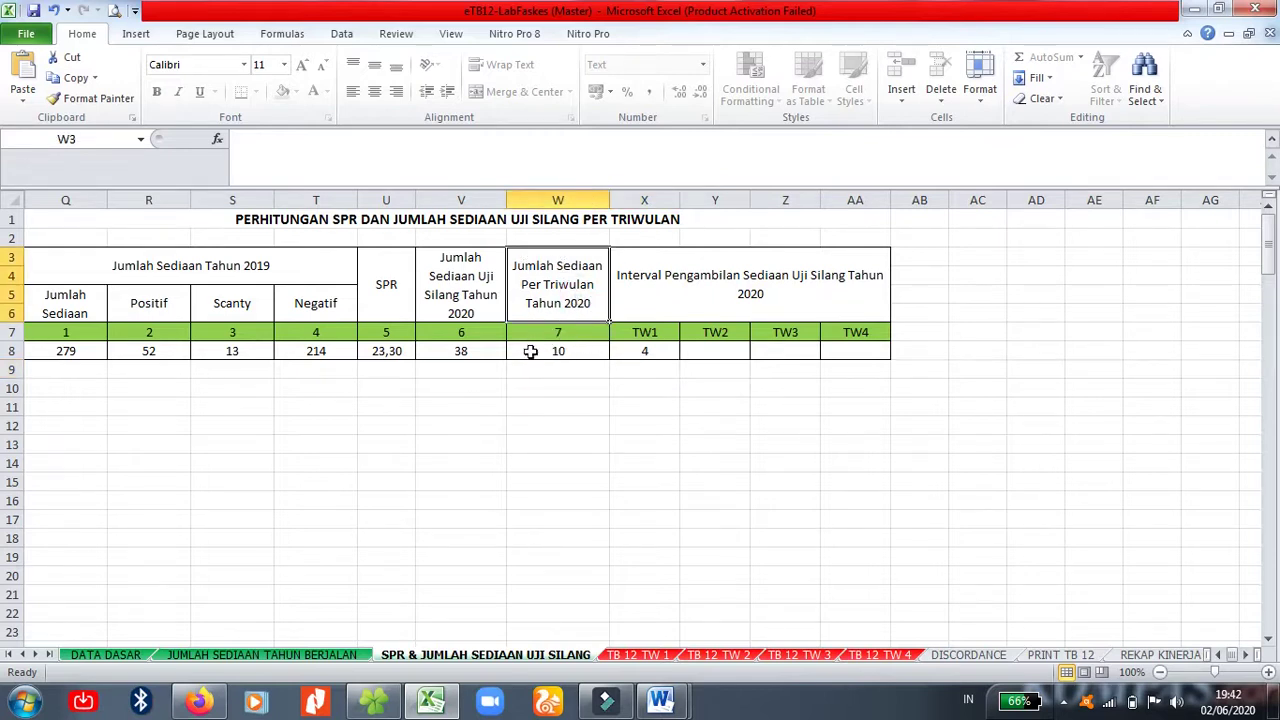
pyautogui.click(648, 657)
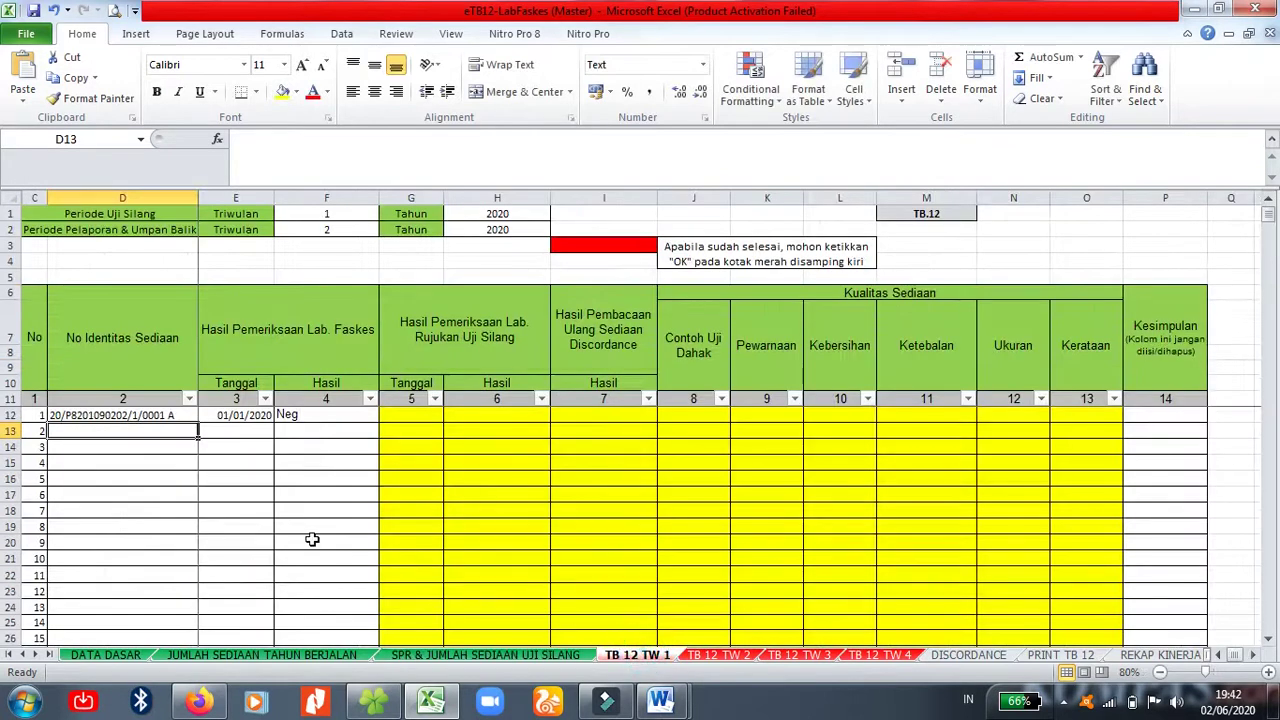
pyautogui.click(502, 660)
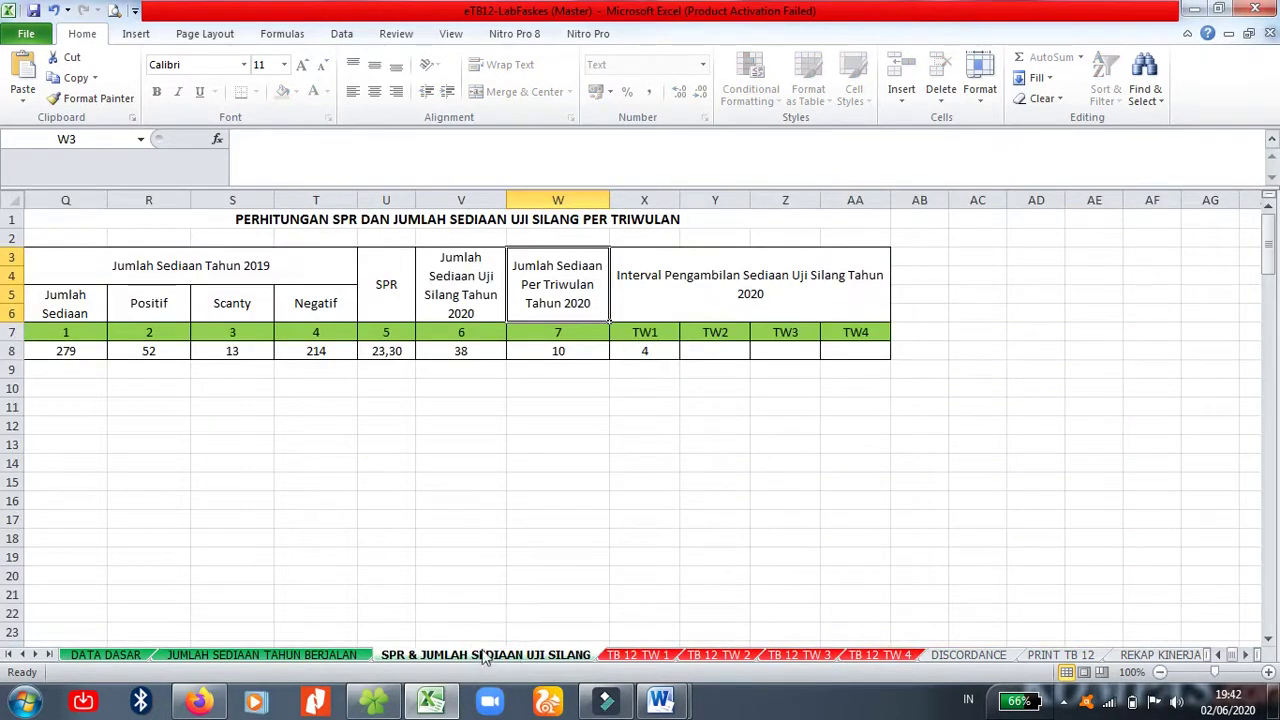
pyautogui.click(645, 656)
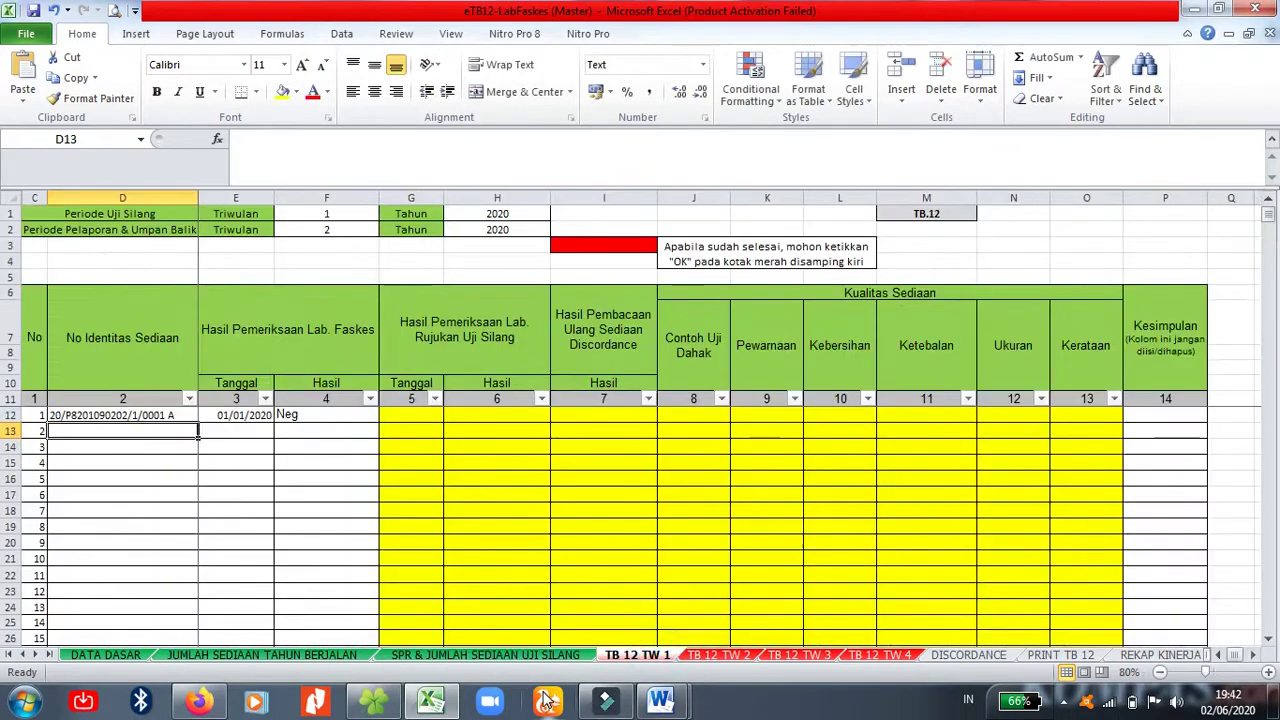
# Step: Switch to WhatsApp Web in Firefox, search for the Pkm Baru contact by name and open that chat
pyautogui.click(366, 706)
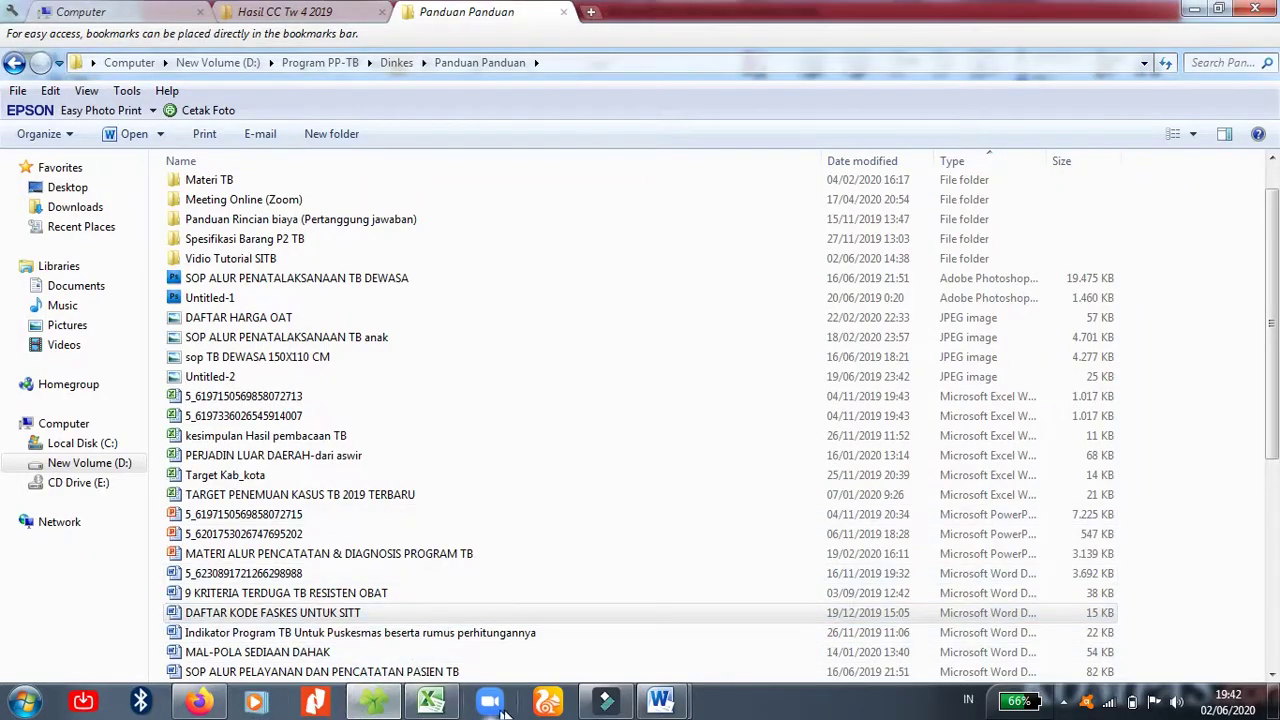
pyautogui.click(199, 703)
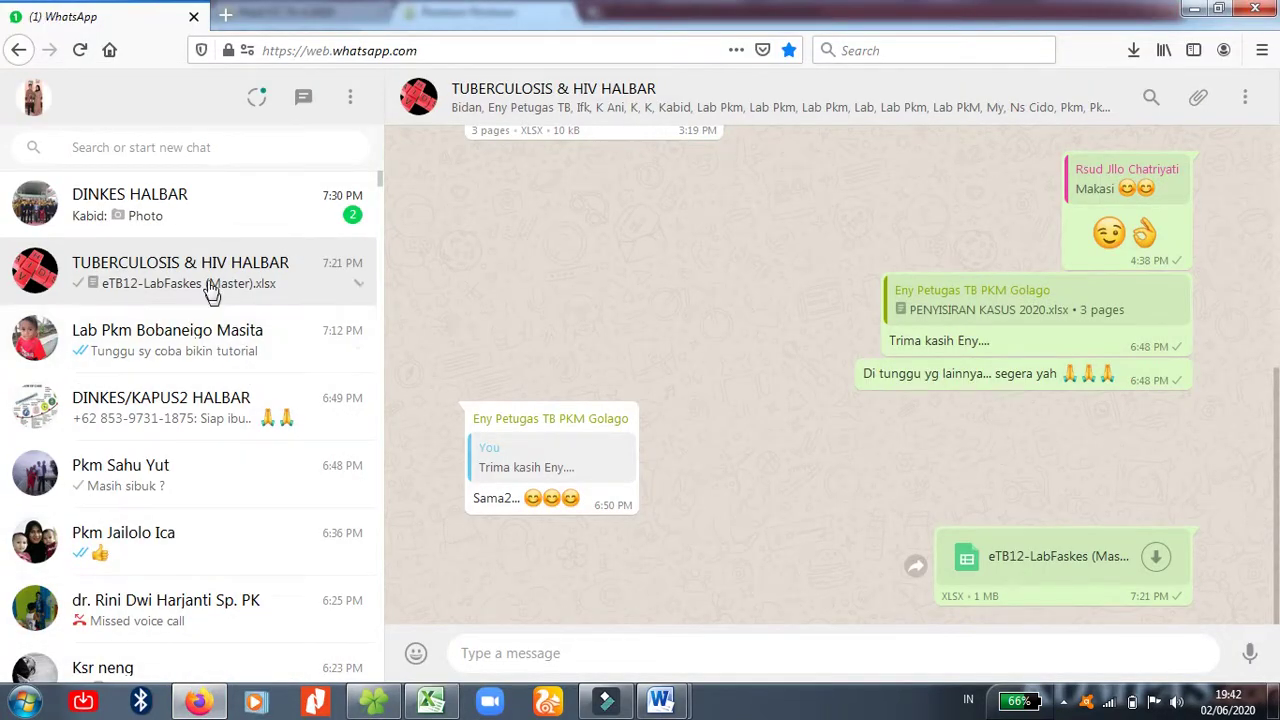
pyautogui.click(160, 147)
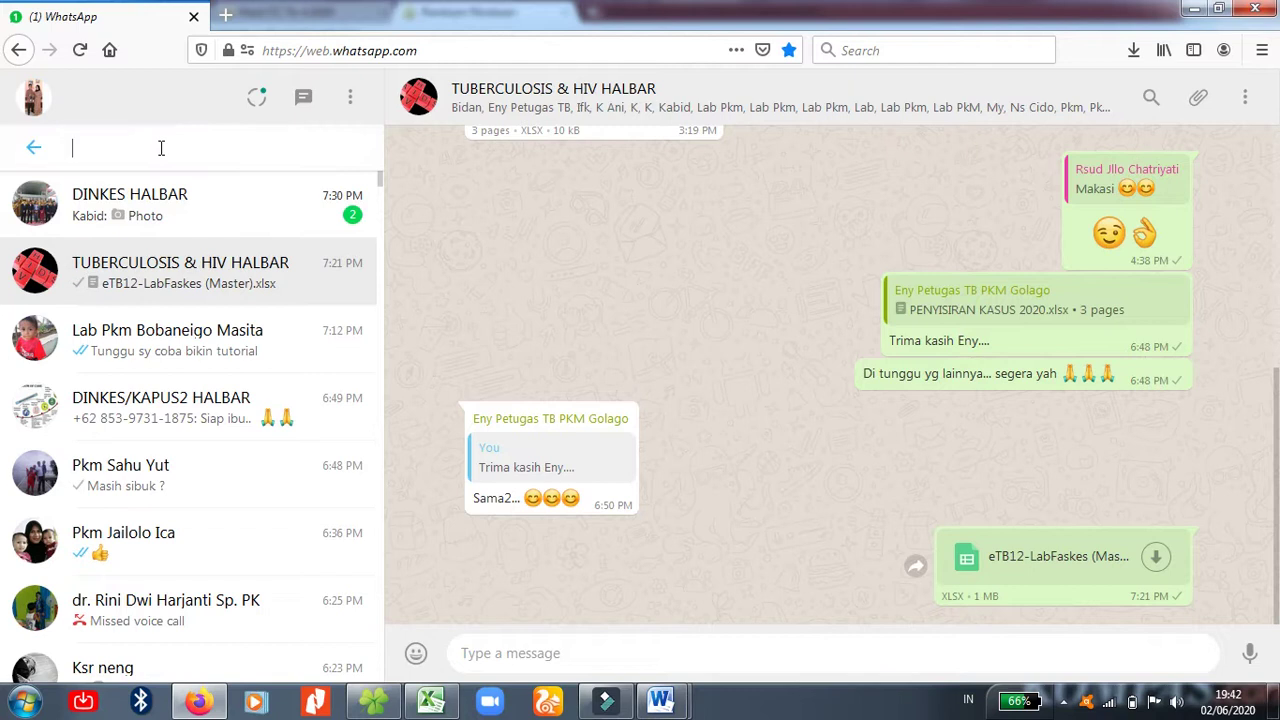
pyautogui.write('fran')
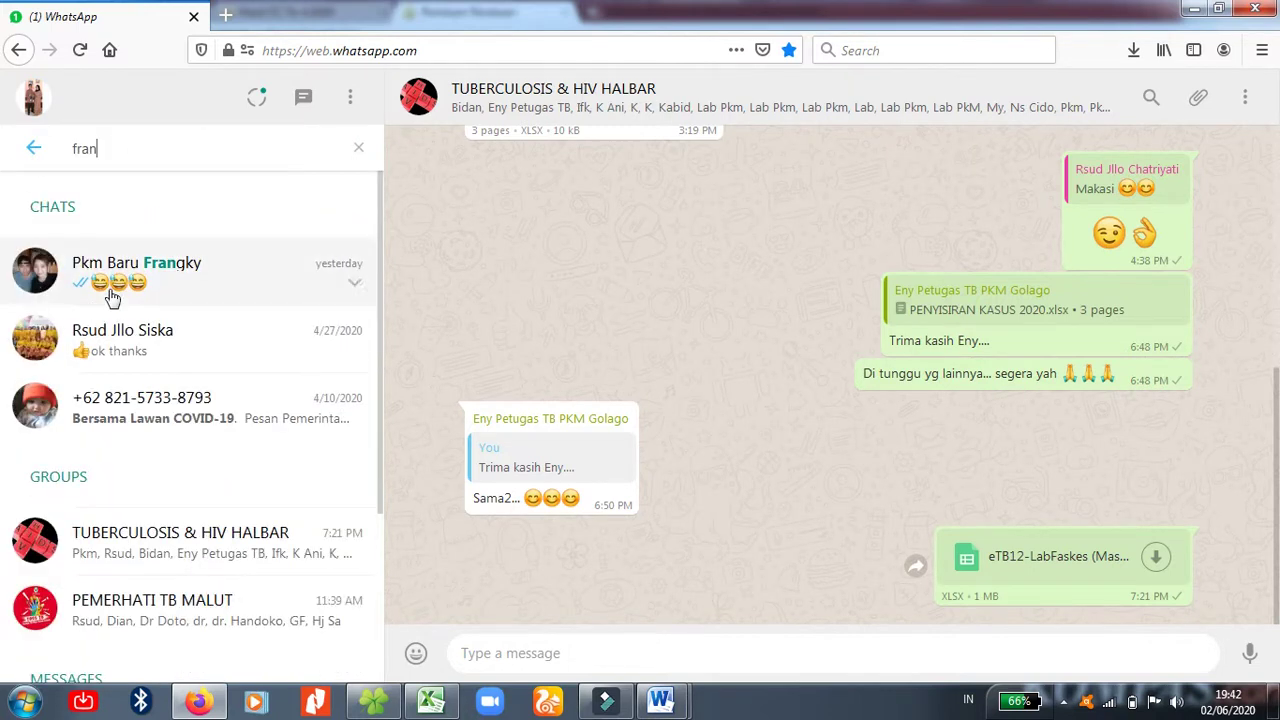
pyautogui.click(160, 280)
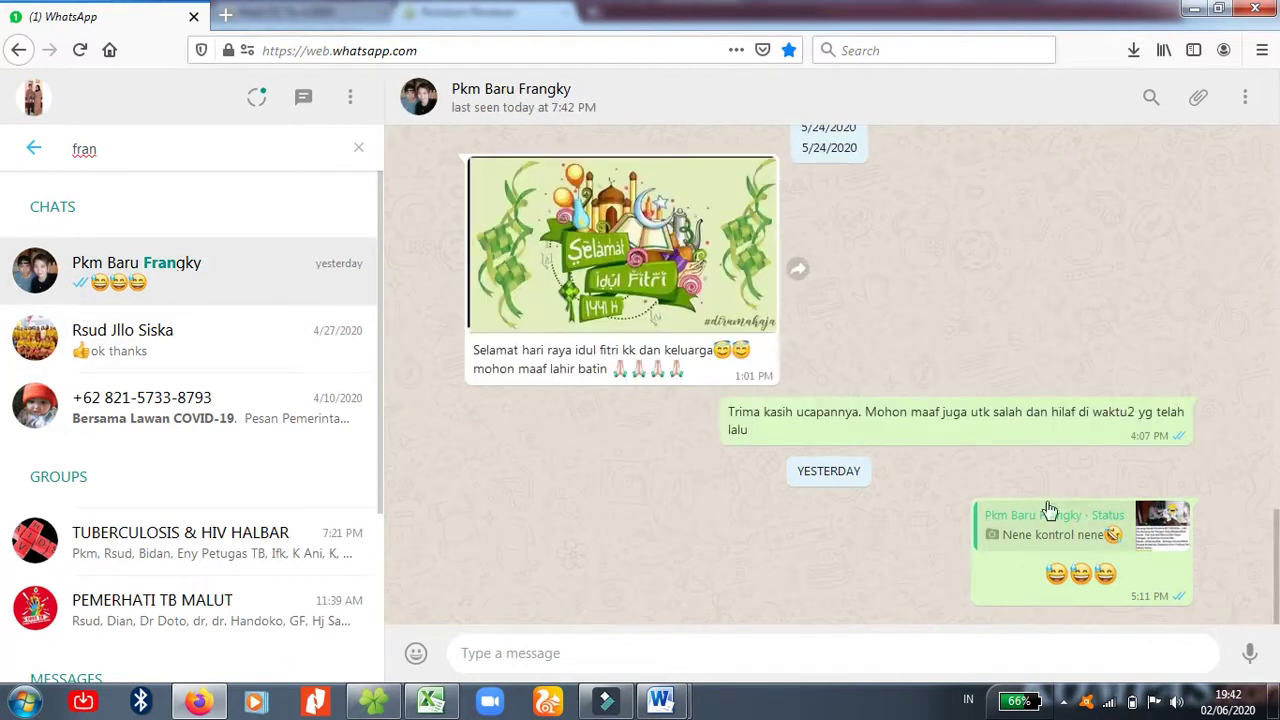
# Step: Download the PDF "Dok baru 2020-05-23 13.08.40.pdf" sent on 5/23/2020 in the Pkm Baru chat, saving the file
pyautogui.scroll(3, 800, 368)
pyautogui.scroll(1, 800, 378)
pyautogui.click(686, 413)
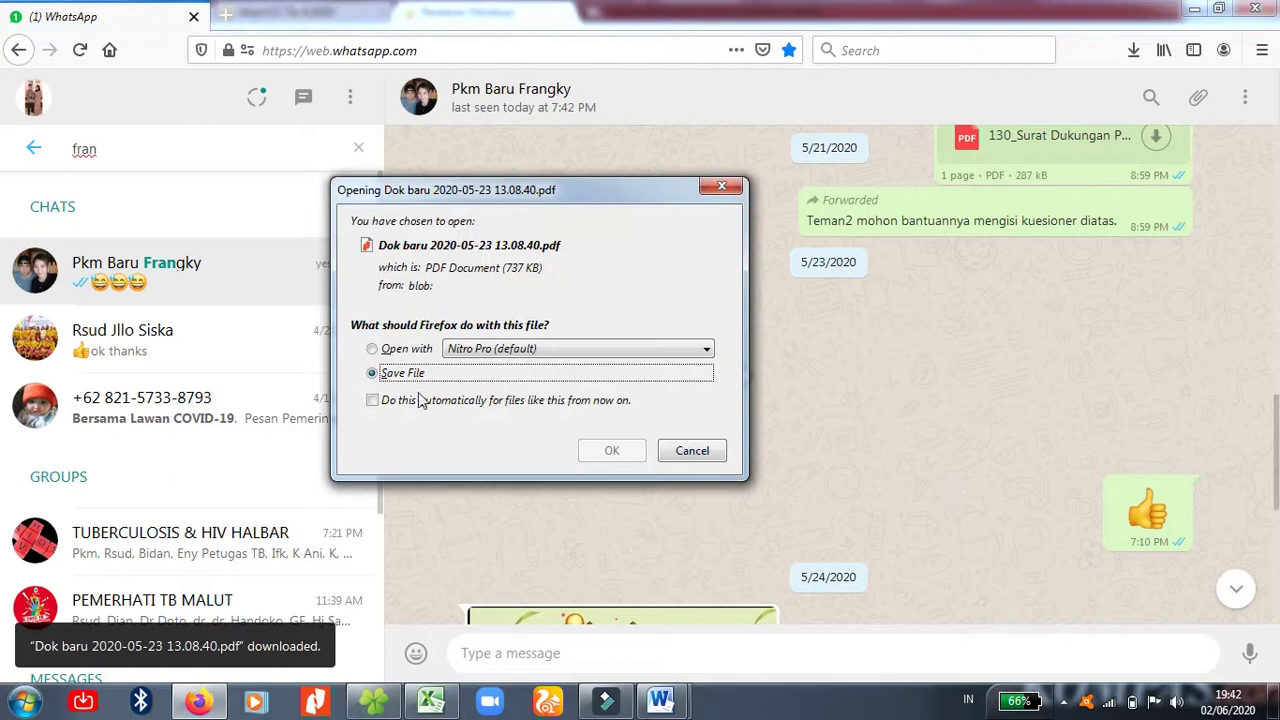
pyautogui.click(616, 450)
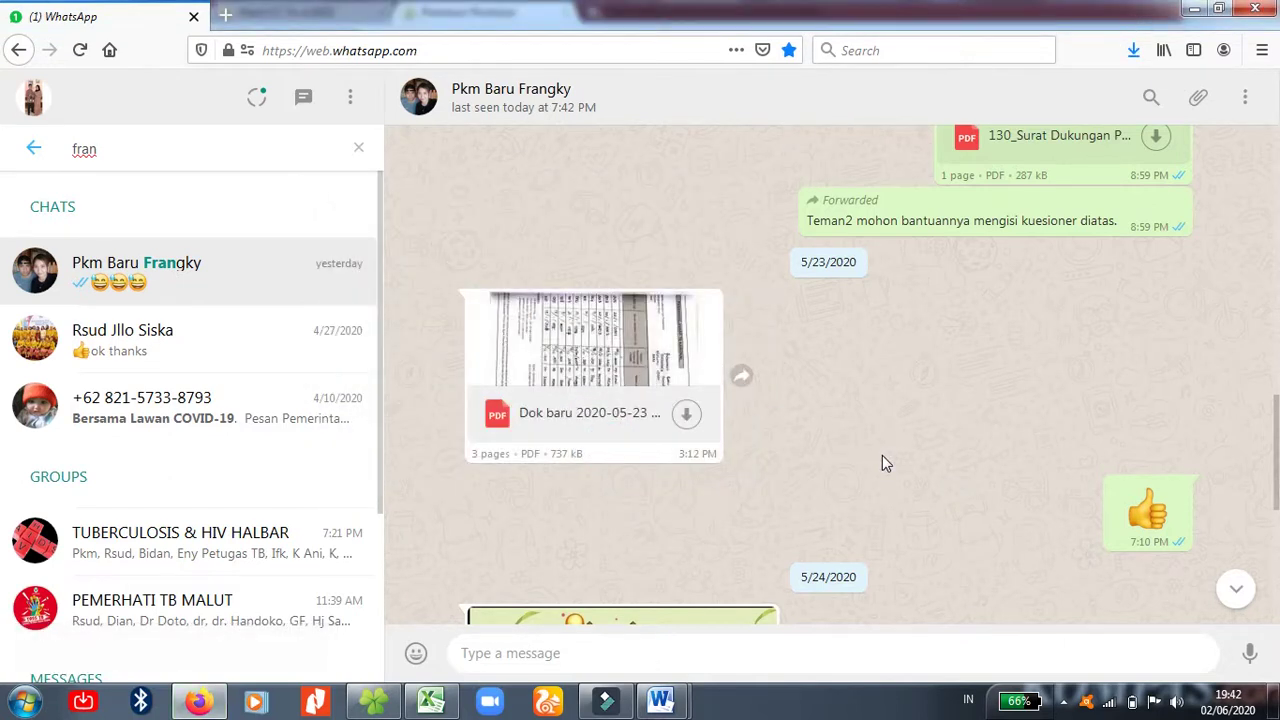
# Step: Try to open the downloaded "Dok baru 2020-05-23 13.08.40.pdf" from the browser's download list and return to the eTB12-LabFaskes (Master) workbook in Excel
pyautogui.click(1133, 50)
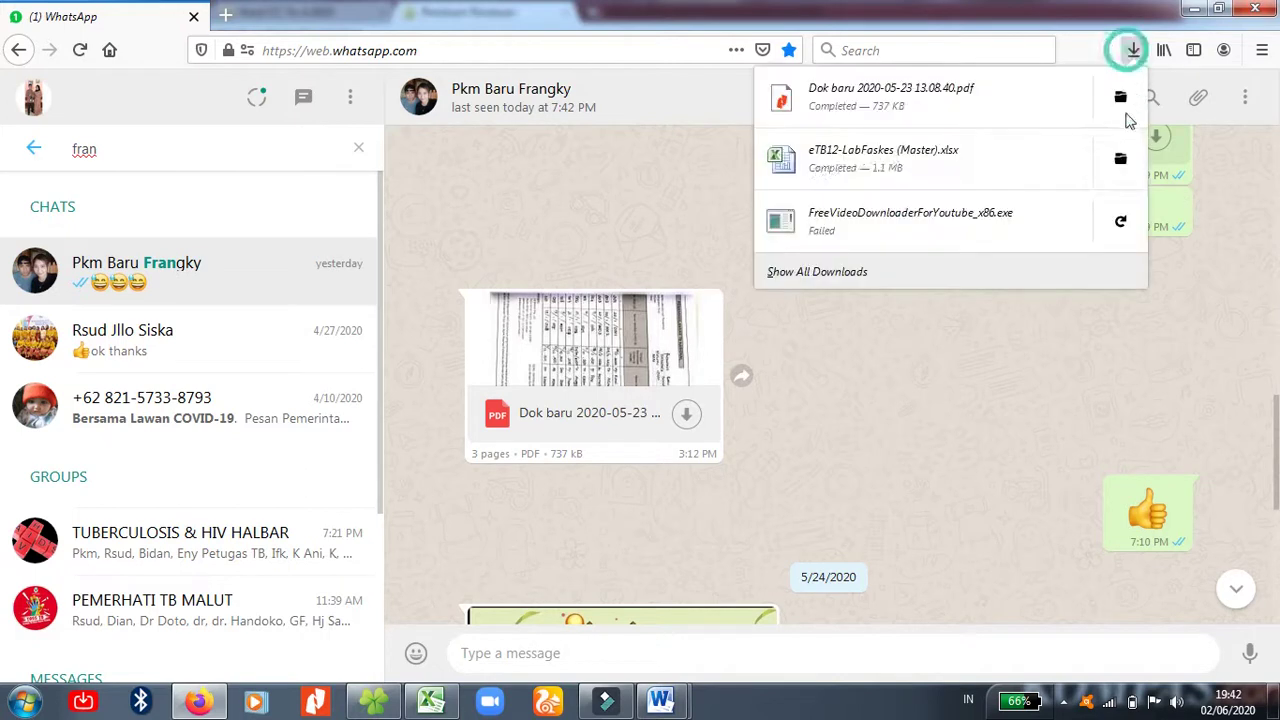
pyautogui.click(922, 152)
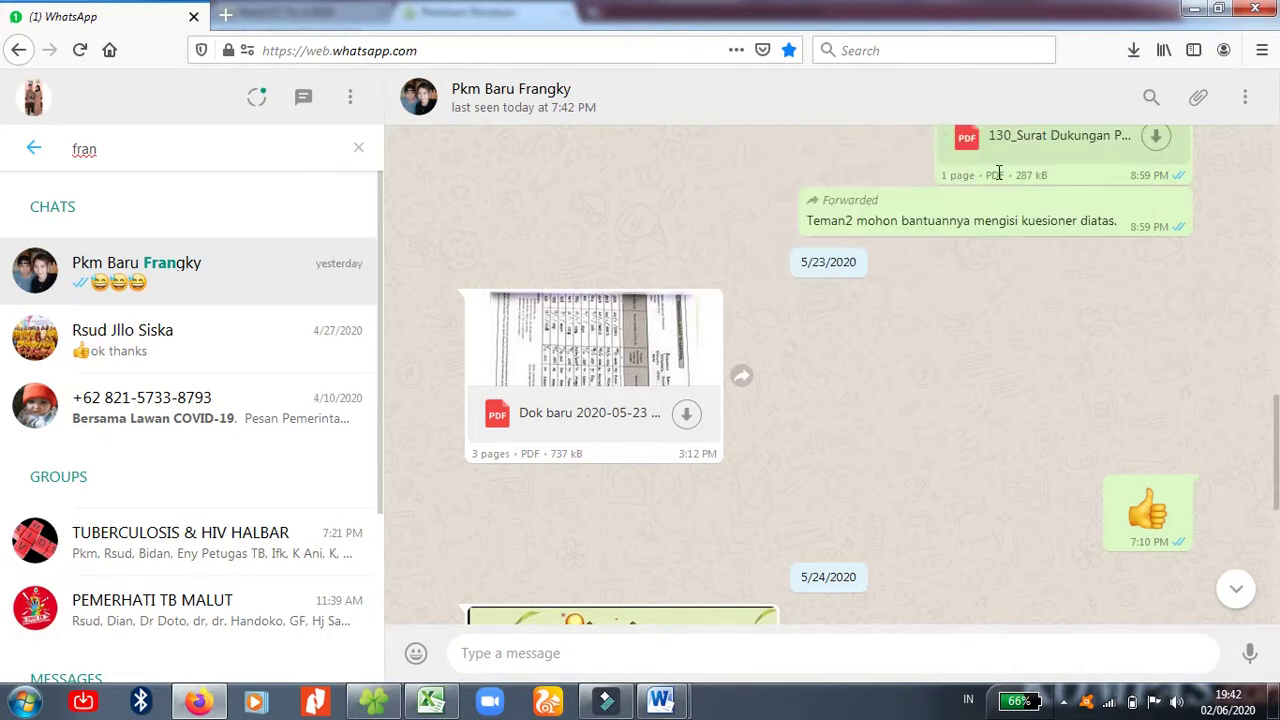
pyautogui.click(1133, 50)
pyautogui.click(960, 90)
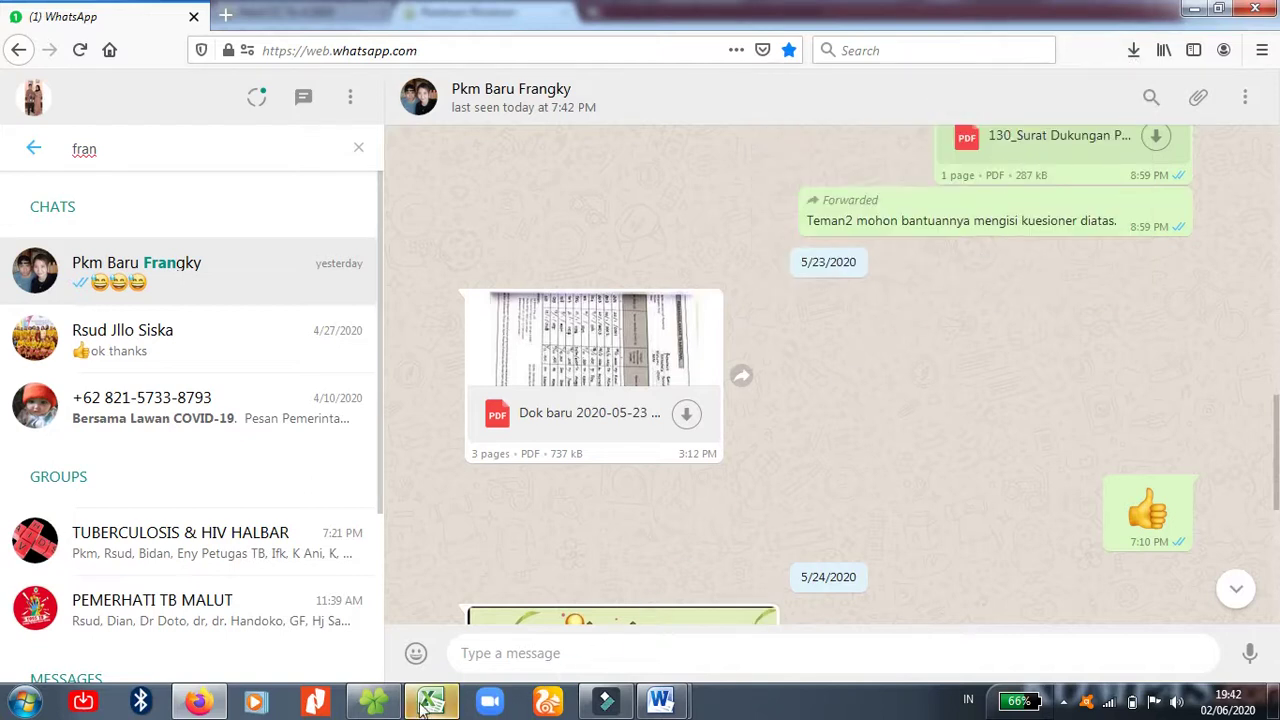
pyautogui.click(430, 702)
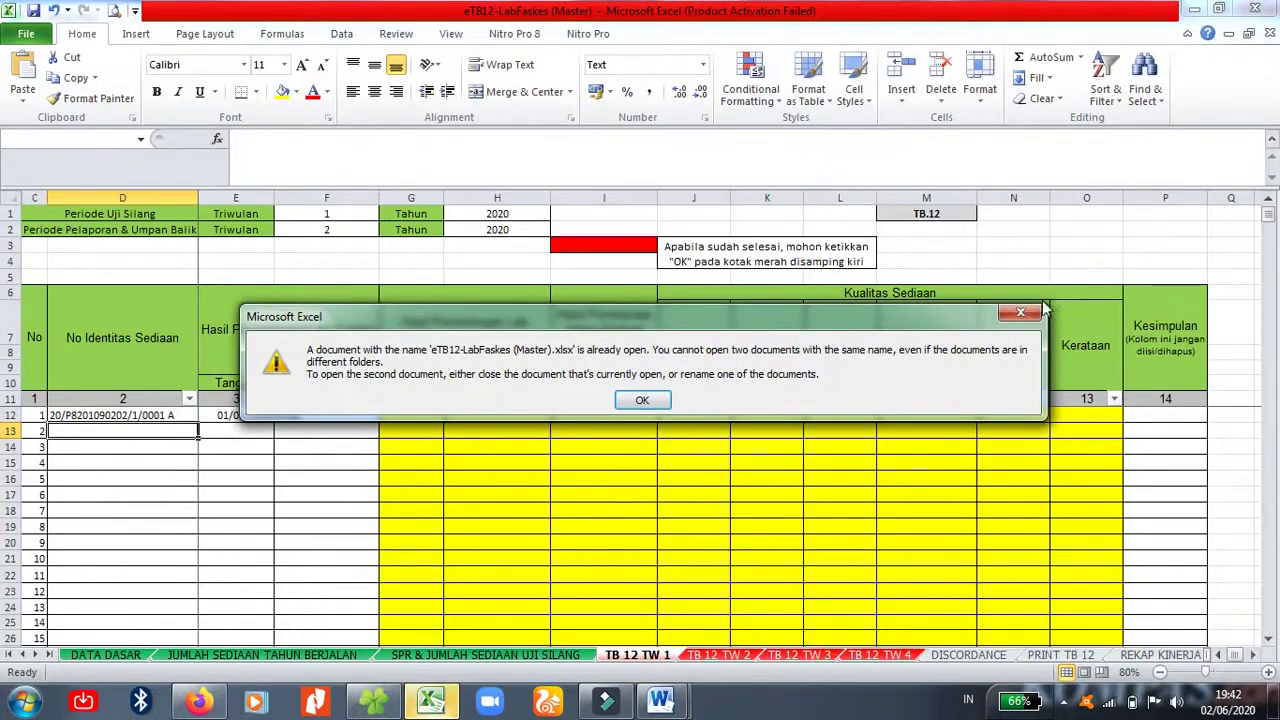
pyautogui.click(1020, 313)
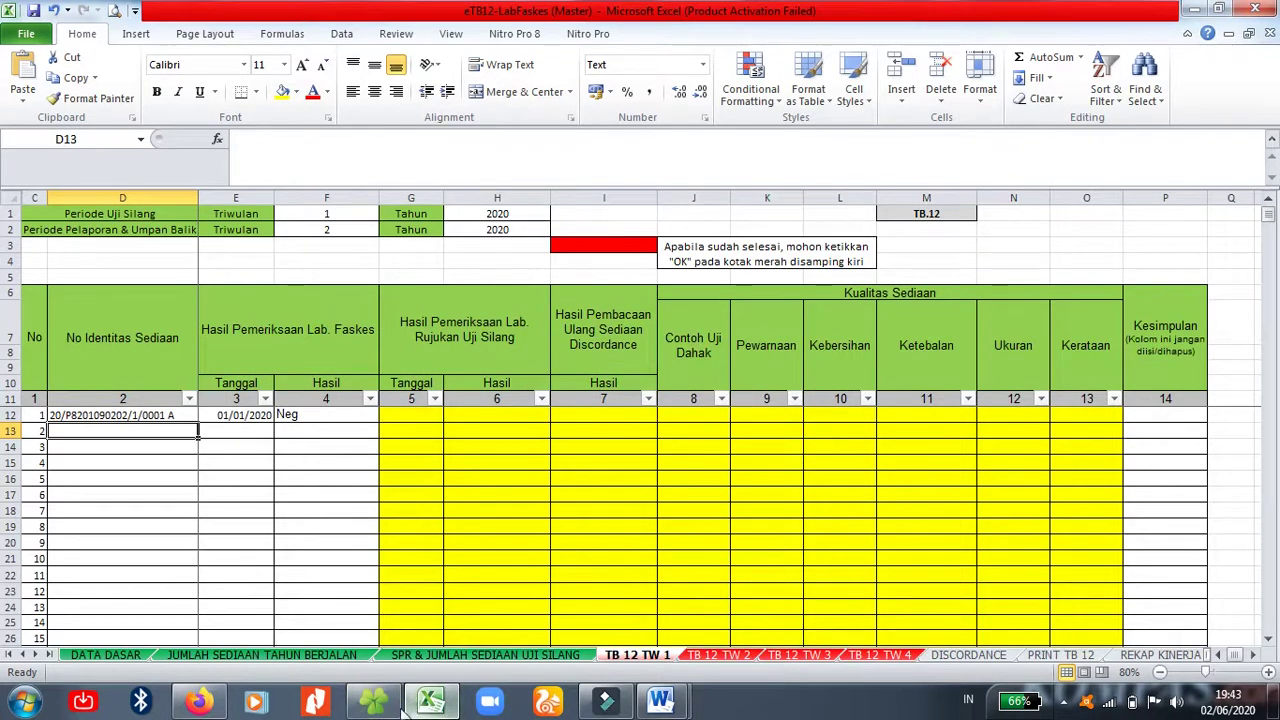
# Step: Switch back to WhatsApp Web in Firefox and save "Dok baru 2020-05-23 13.08.40.pdf" from the chat again
pyautogui.moveTo(397, 708)
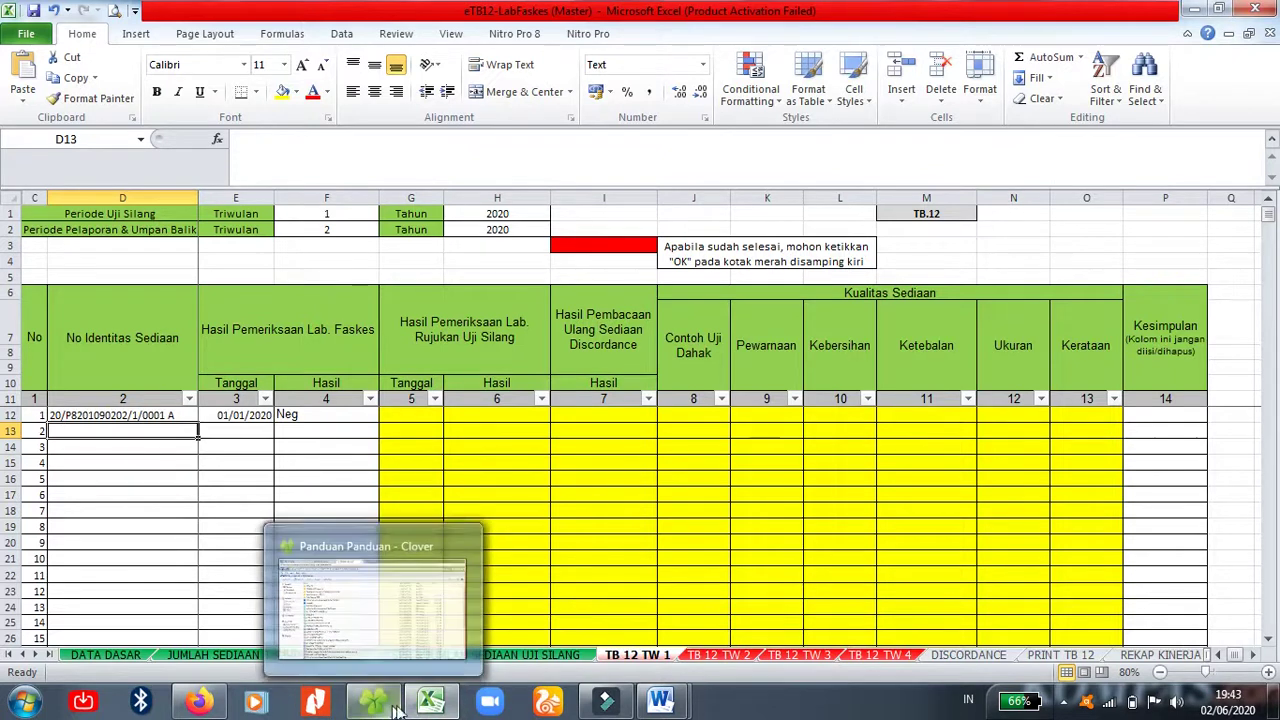
pyautogui.click(198, 702)
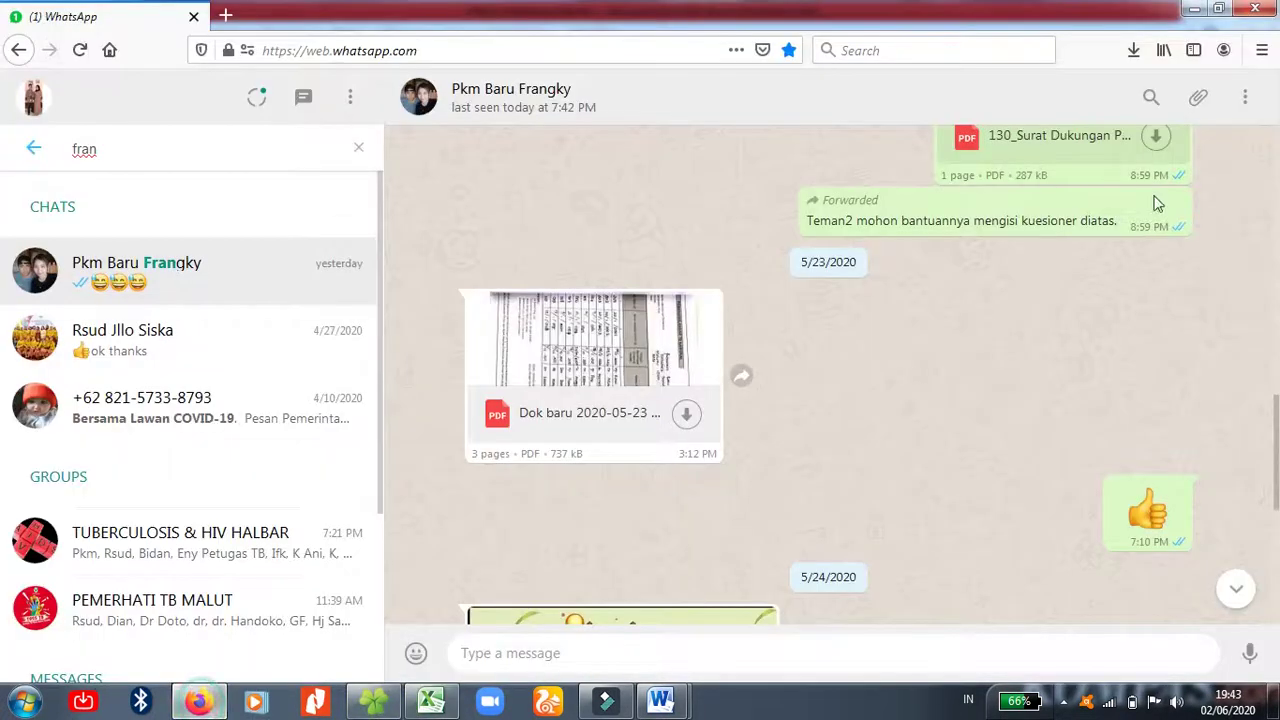
pyautogui.click(584, 360)
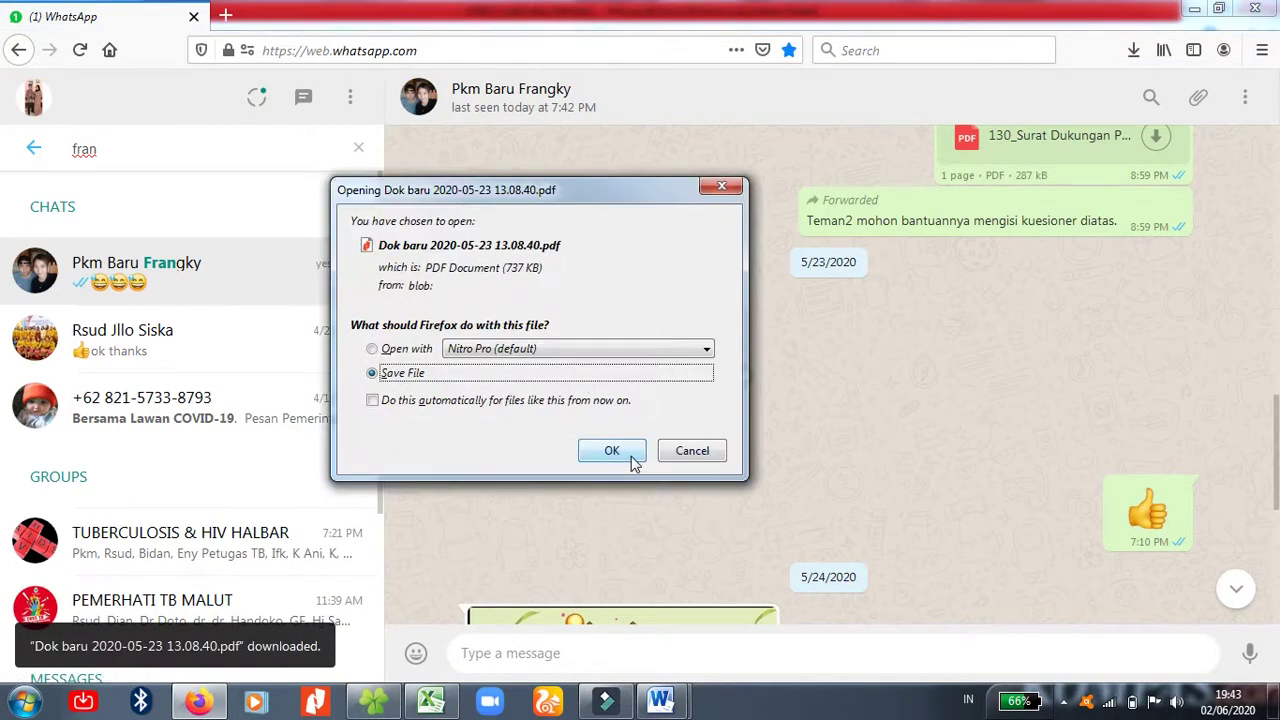
pyautogui.click(630, 460)
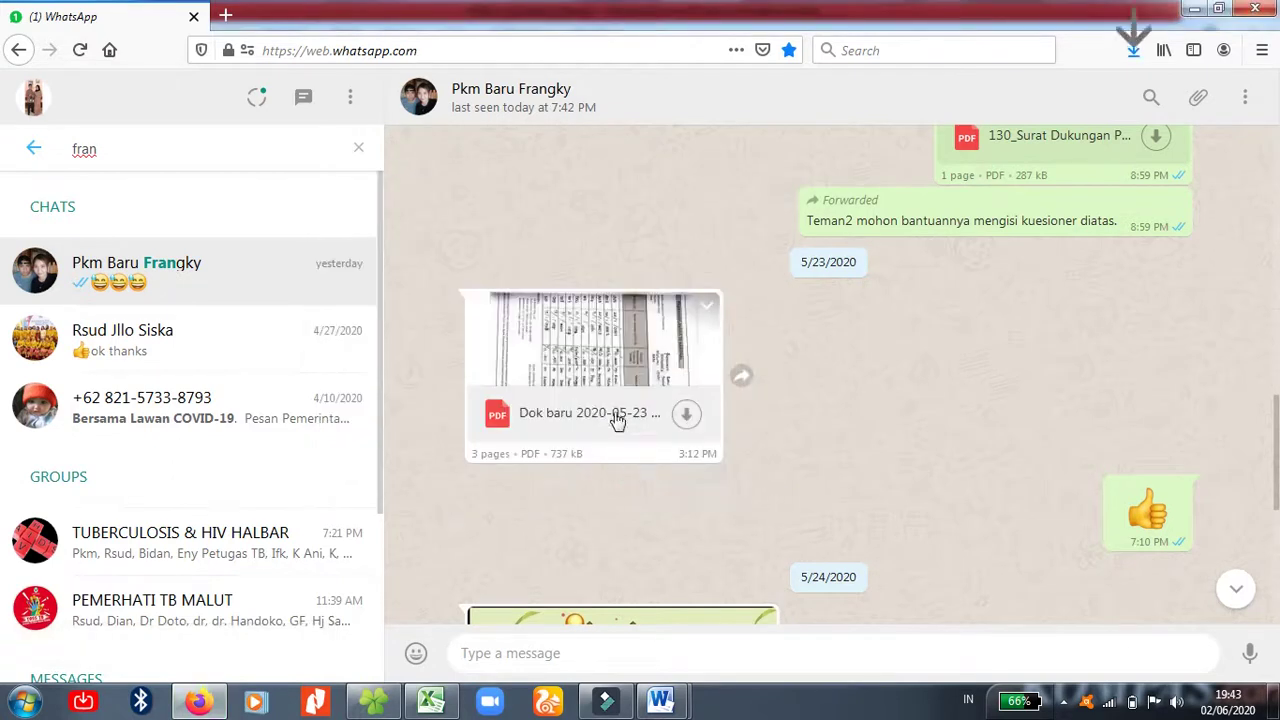
# Step: Open "Dok baru 2020-05-23 13.08.40.pdf" from the WhatsApp chat with Nitro Pro, continuing past the expired-trial notice
pyautogui.click(586, 366)
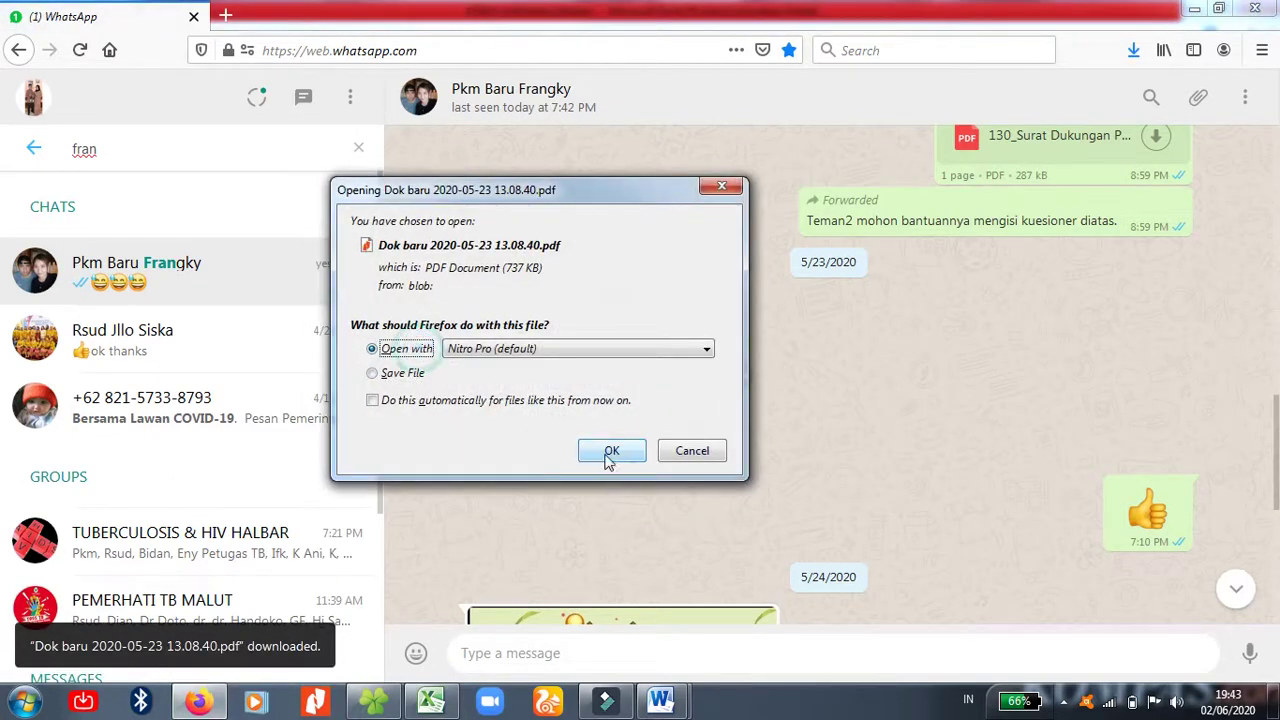
pyautogui.click(610, 458)
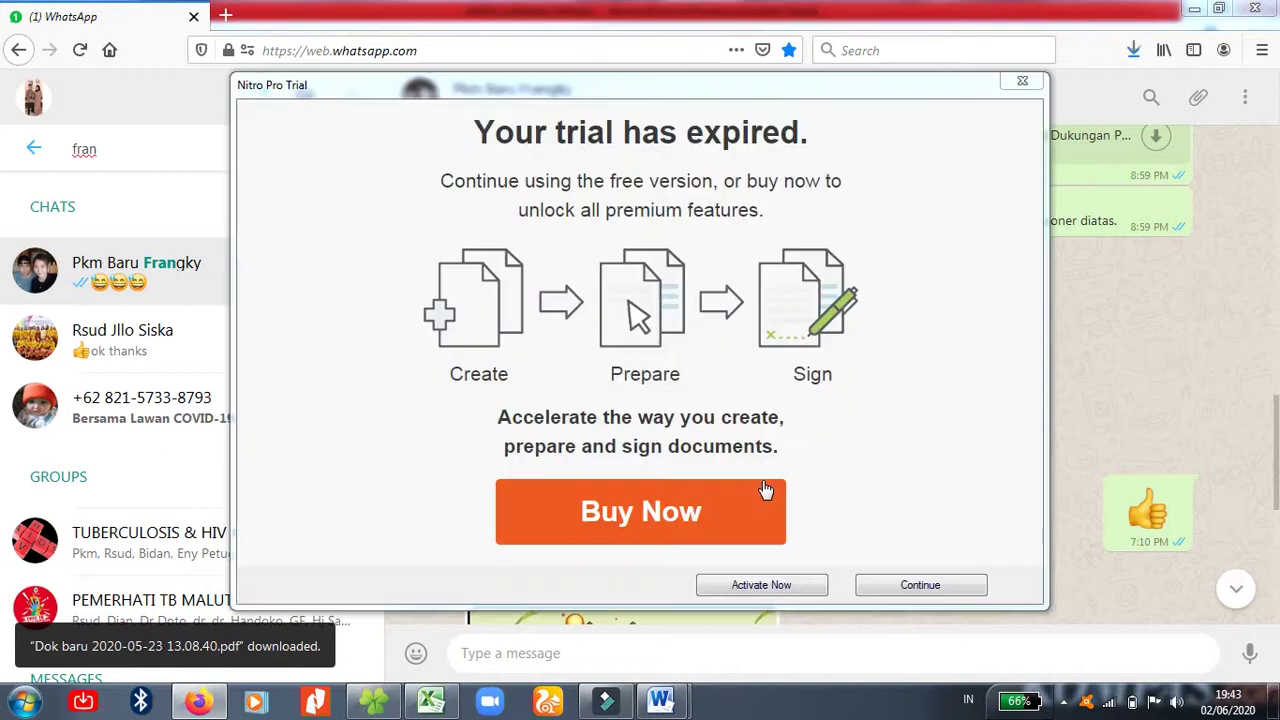
pyautogui.click(906, 584)
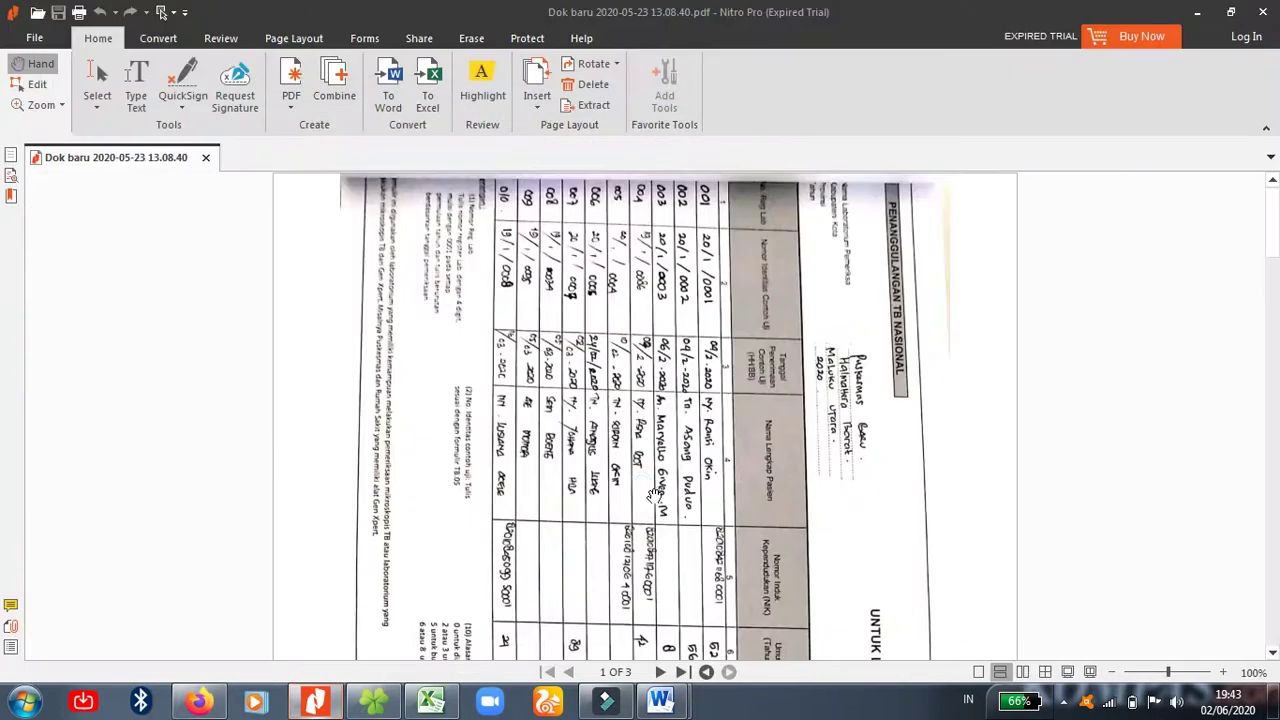
# Step: Examine page 1 of the scanned lab register, from the registration and specimen identity numbers to the result dates and microscopy results
pyautogui.scroll(-5, 828, 491)
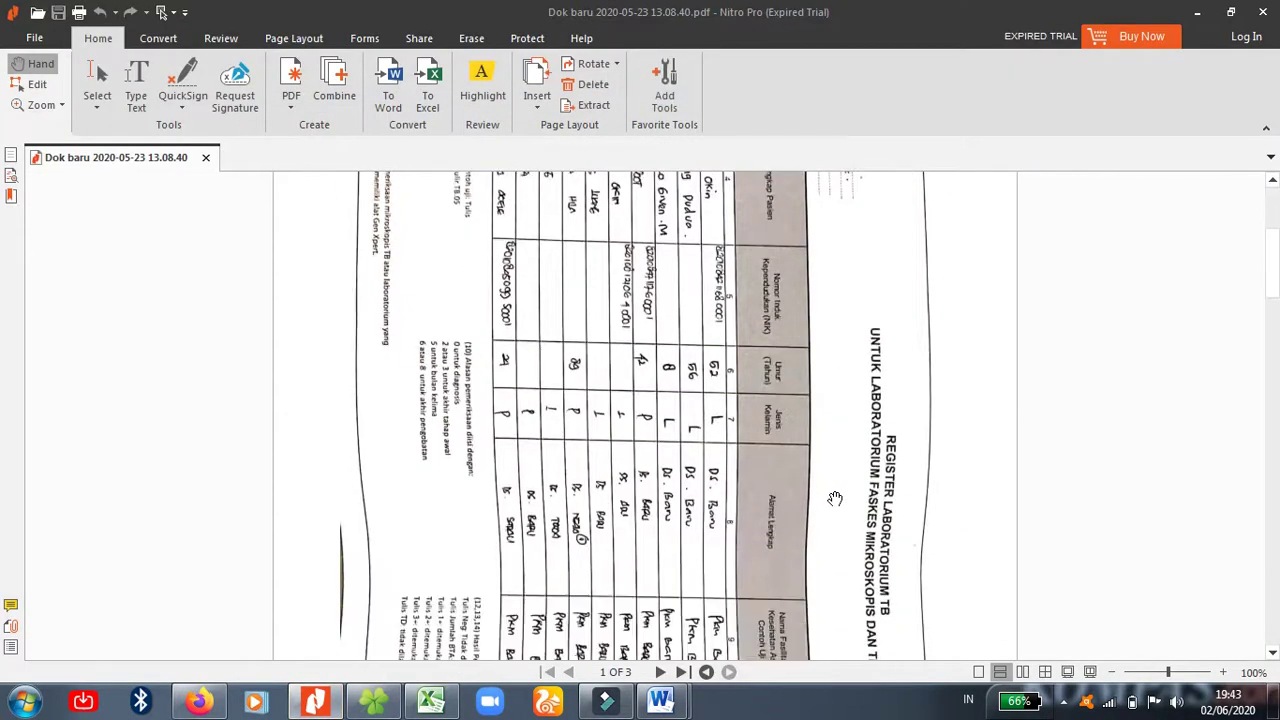
pyautogui.scroll(6, 828, 491)
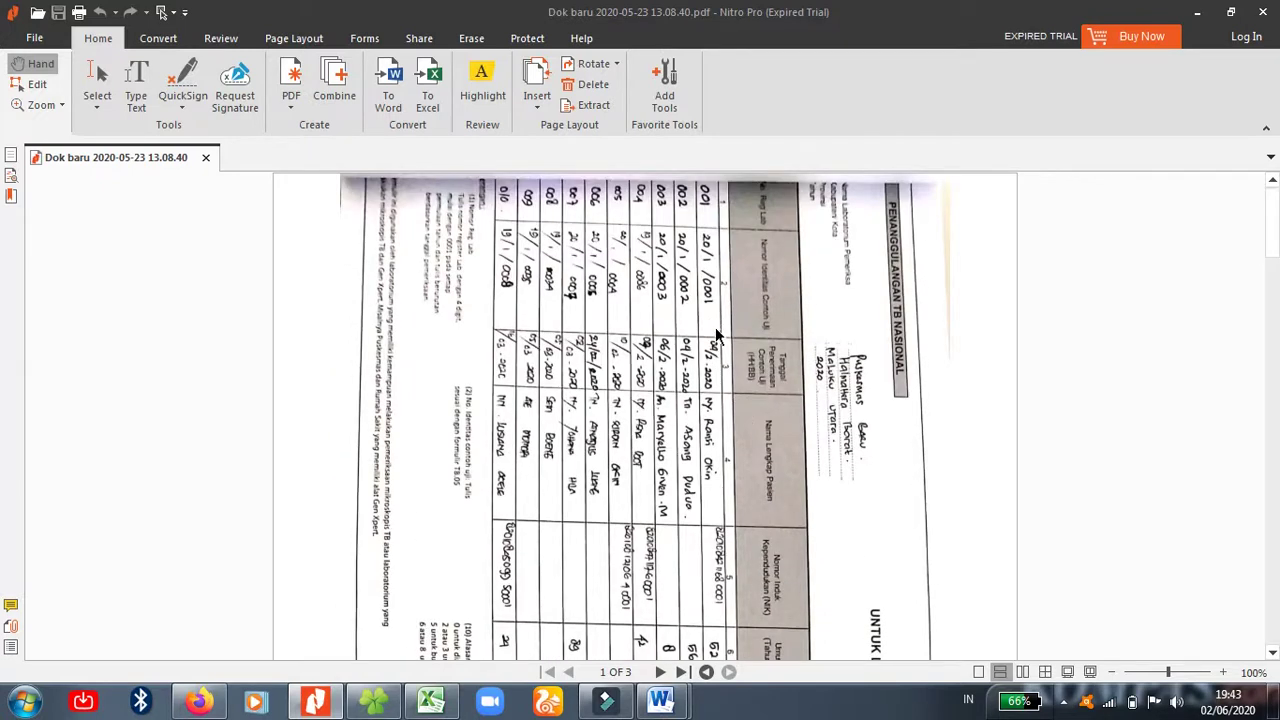
pyautogui.scroll(-2, 743, 384)
pyautogui.scroll(2, 743, 384)
pyautogui.scroll(-8, 745, 384)
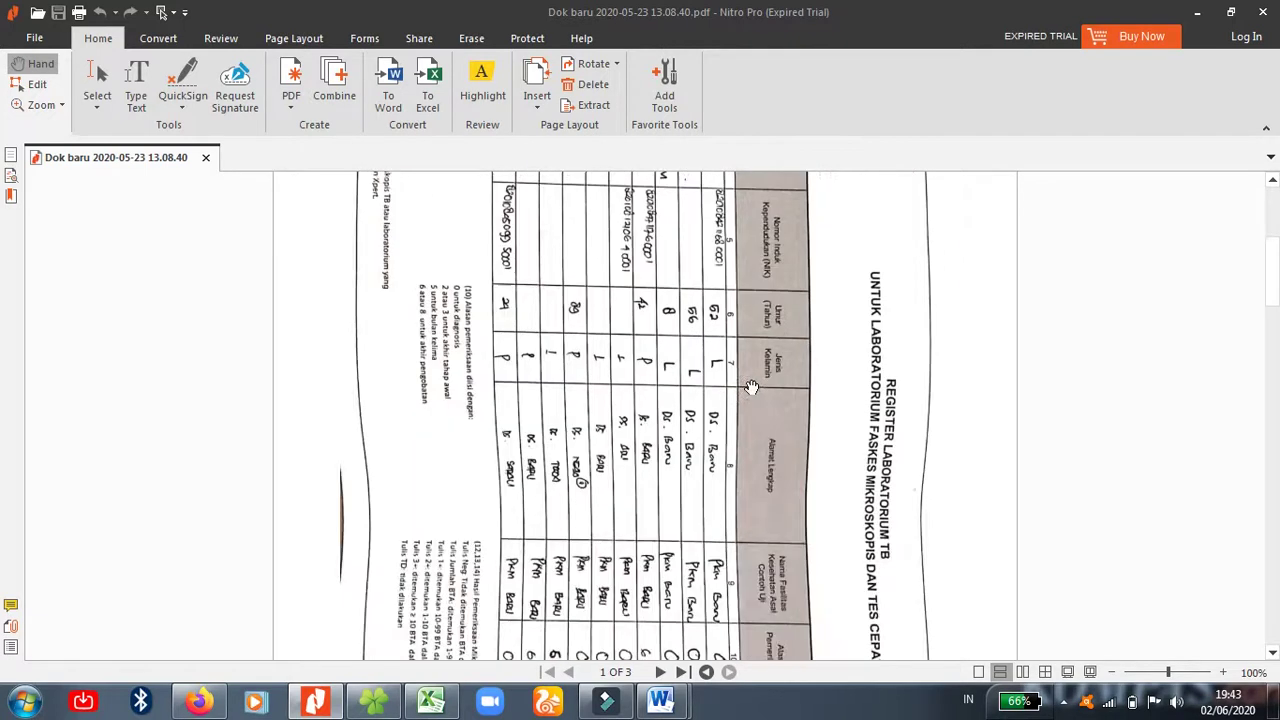
pyautogui.scroll(-5, 751, 387)
pyautogui.scroll(12, 745, 375)
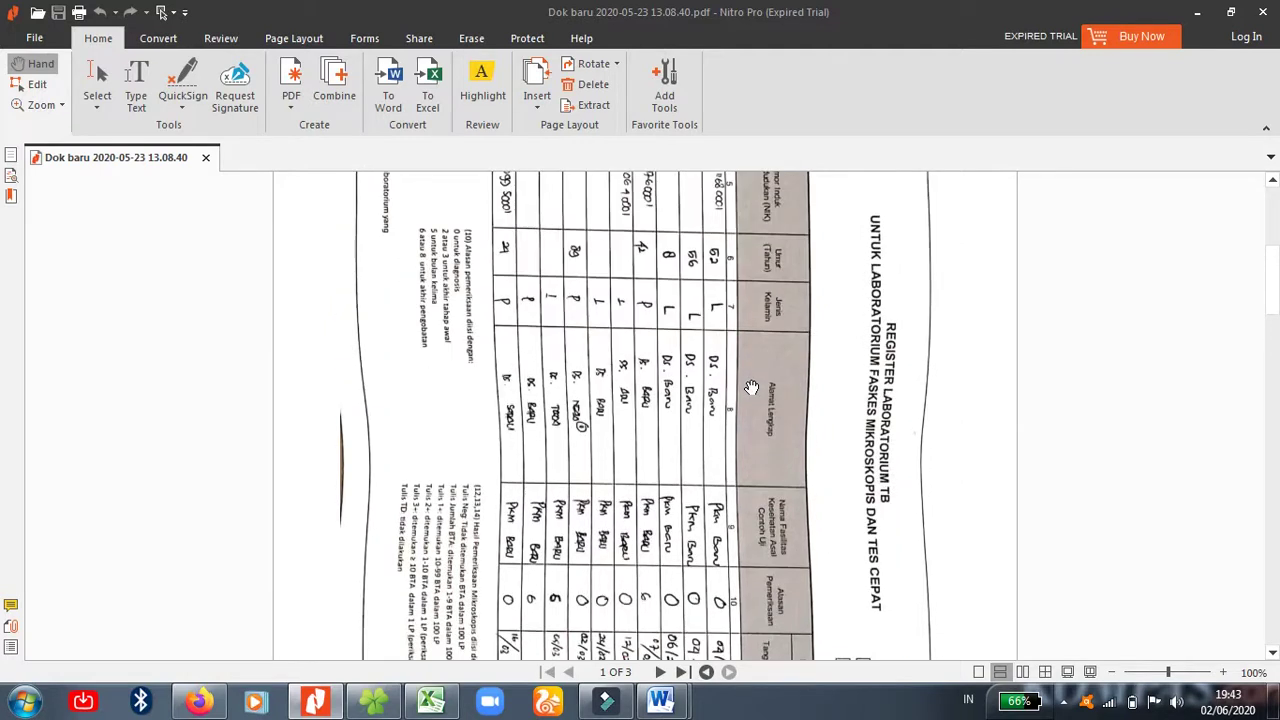
pyautogui.scroll(1, 743, 370)
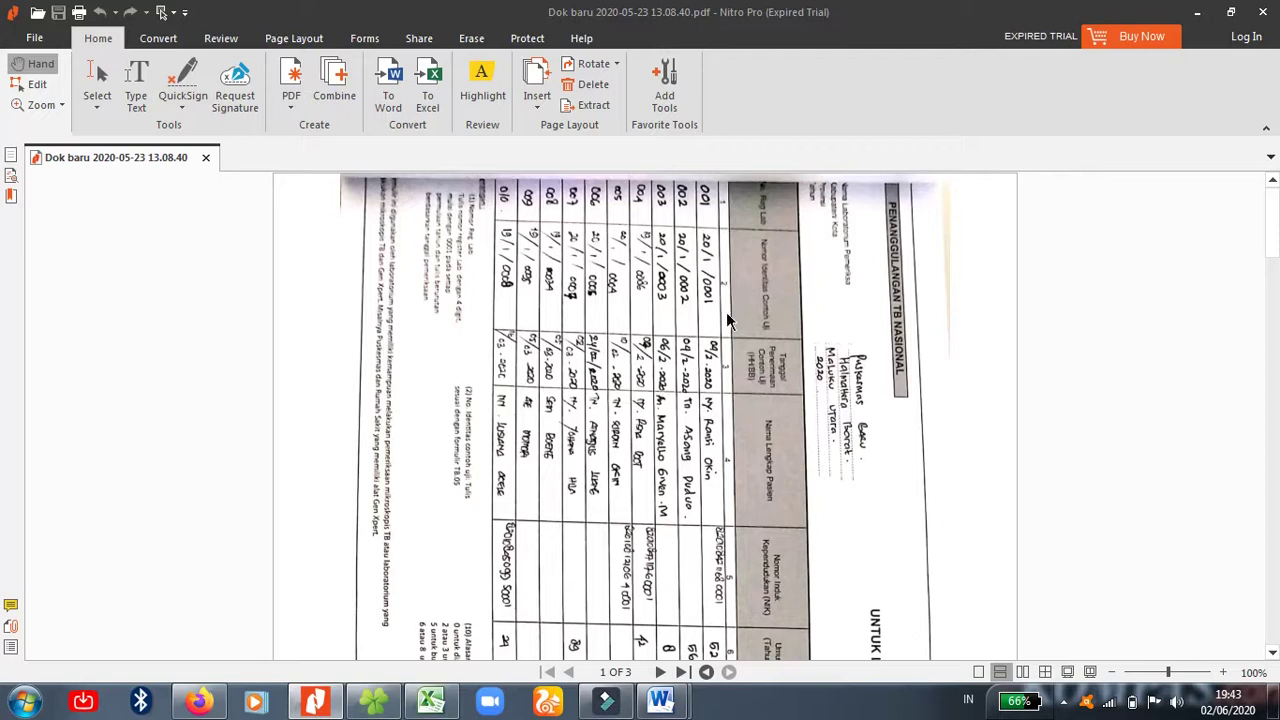
pyautogui.scroll(-10, 727, 378)
pyautogui.scroll(-5, 727, 378)
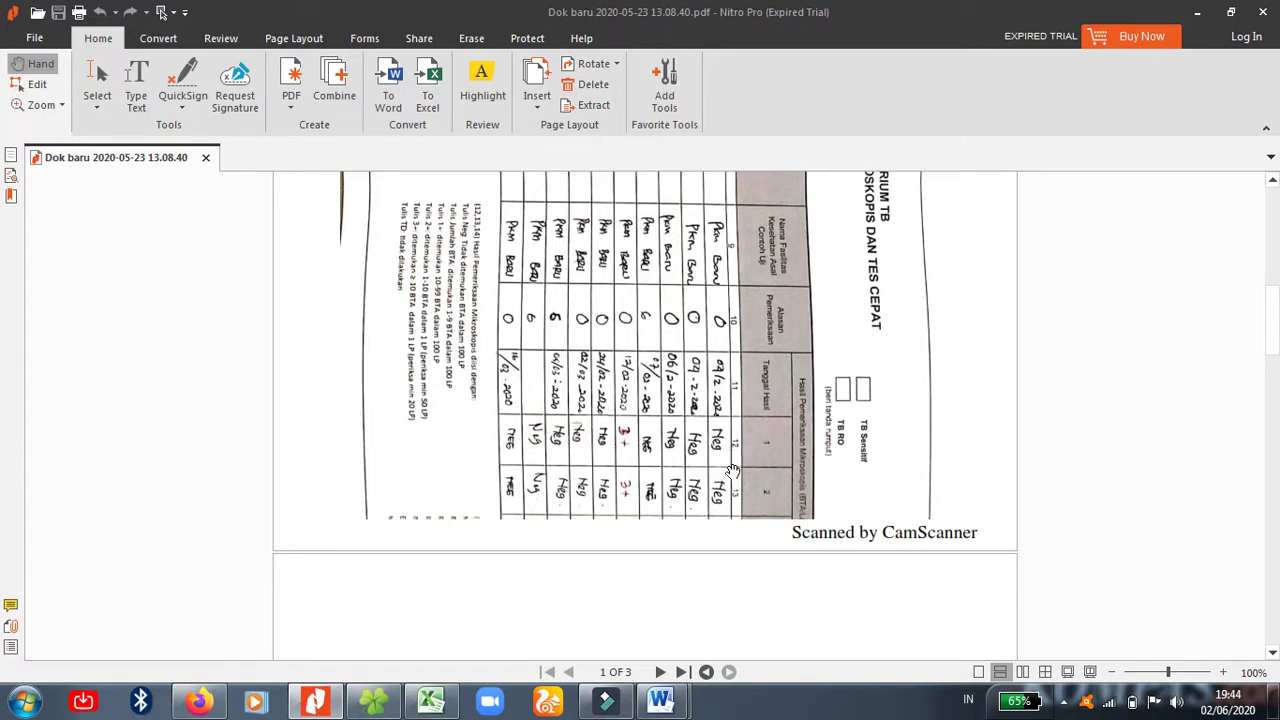
pyautogui.scroll(1, 733, 470)
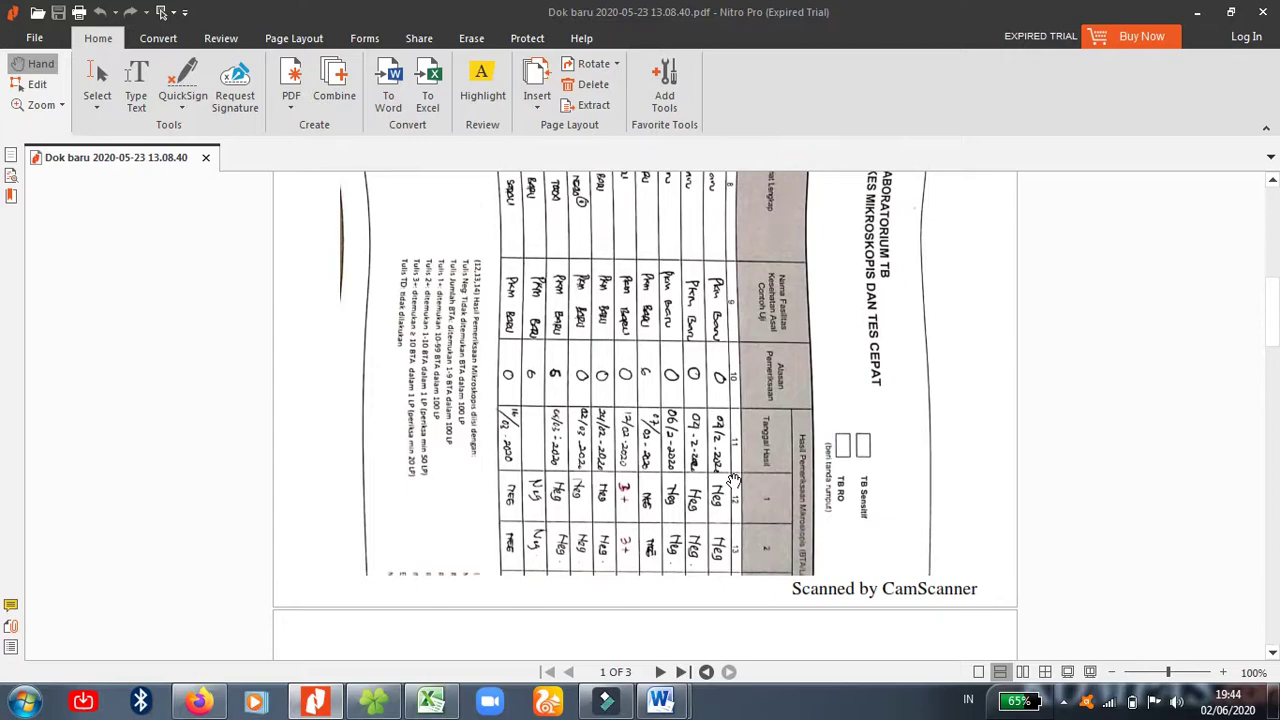
# Step: Switch to the eTB12-LabFaskes (Master) workbook in Excel and check the TW1 sampling interval on the SPR & JUMLAH SEDIAAN UJI SILANG sheet
pyautogui.click(432, 700)
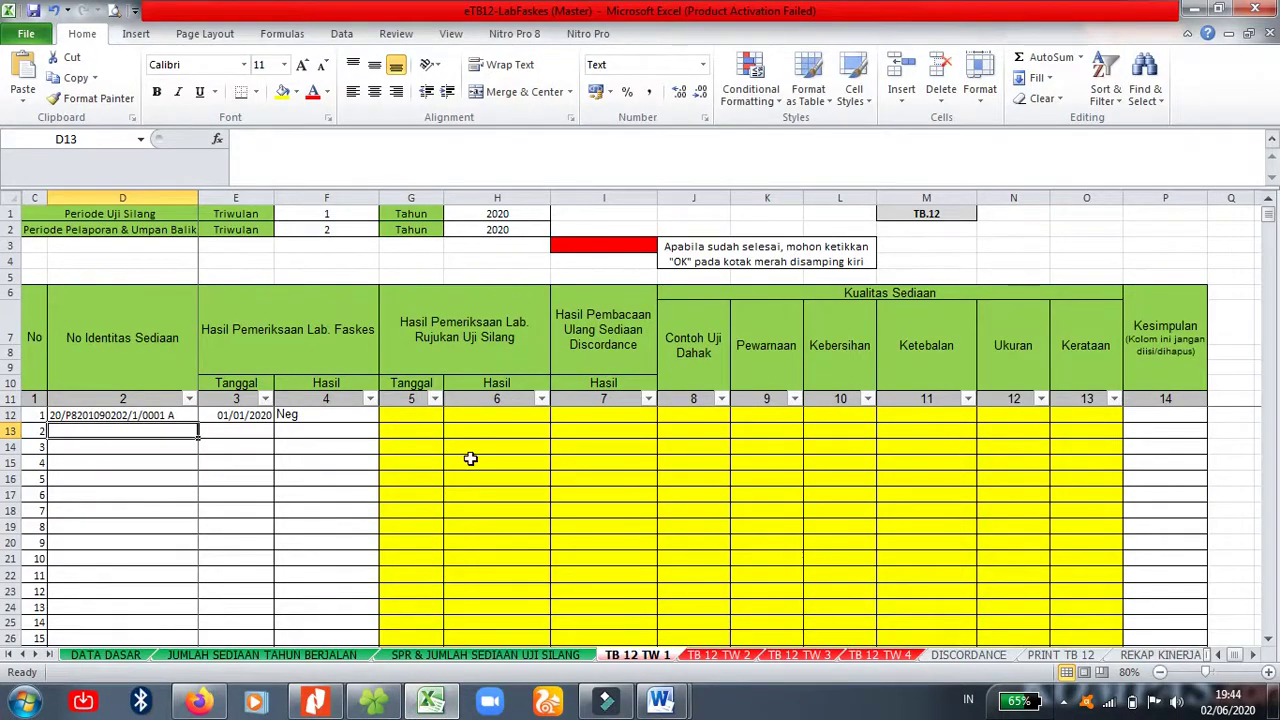
pyautogui.click(553, 657)
pyautogui.click(663, 349)
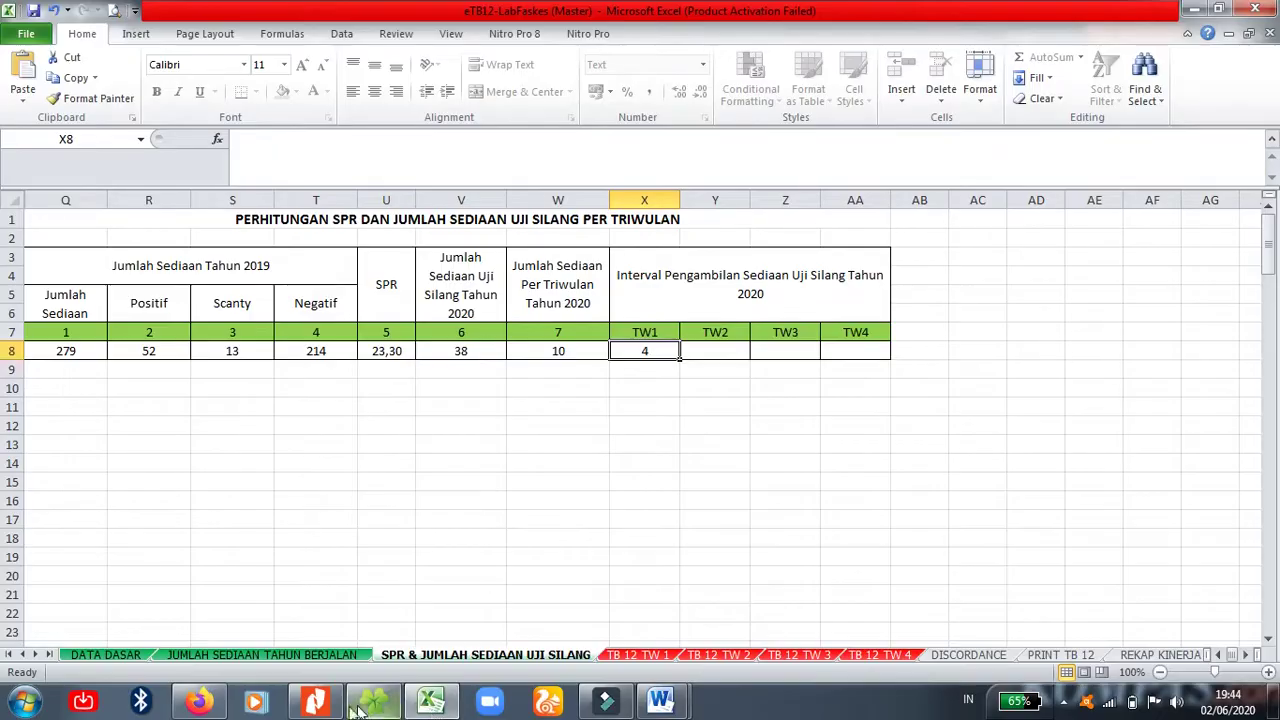
# Step: Return to the register PDF in Nitro Pro and go through the slide results in columns 12 and 13 to pick the cross-check slides
pyautogui.click(316, 701)
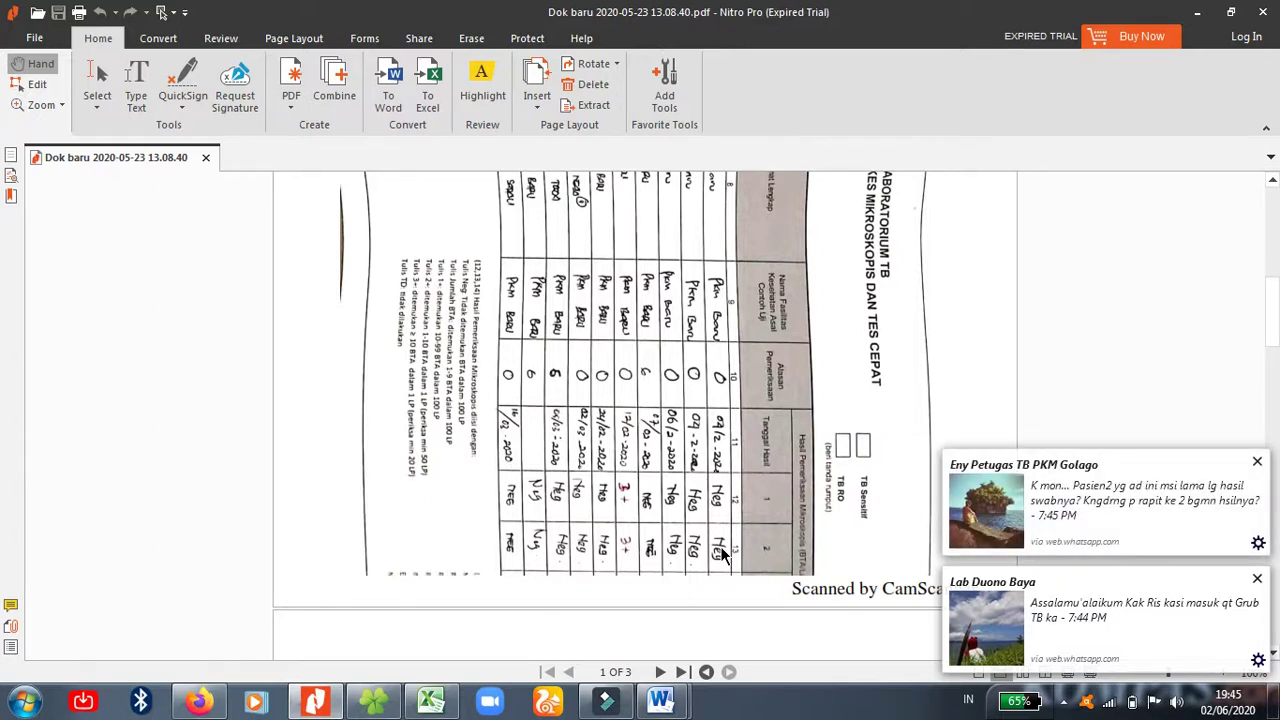
pyautogui.click(722, 555)
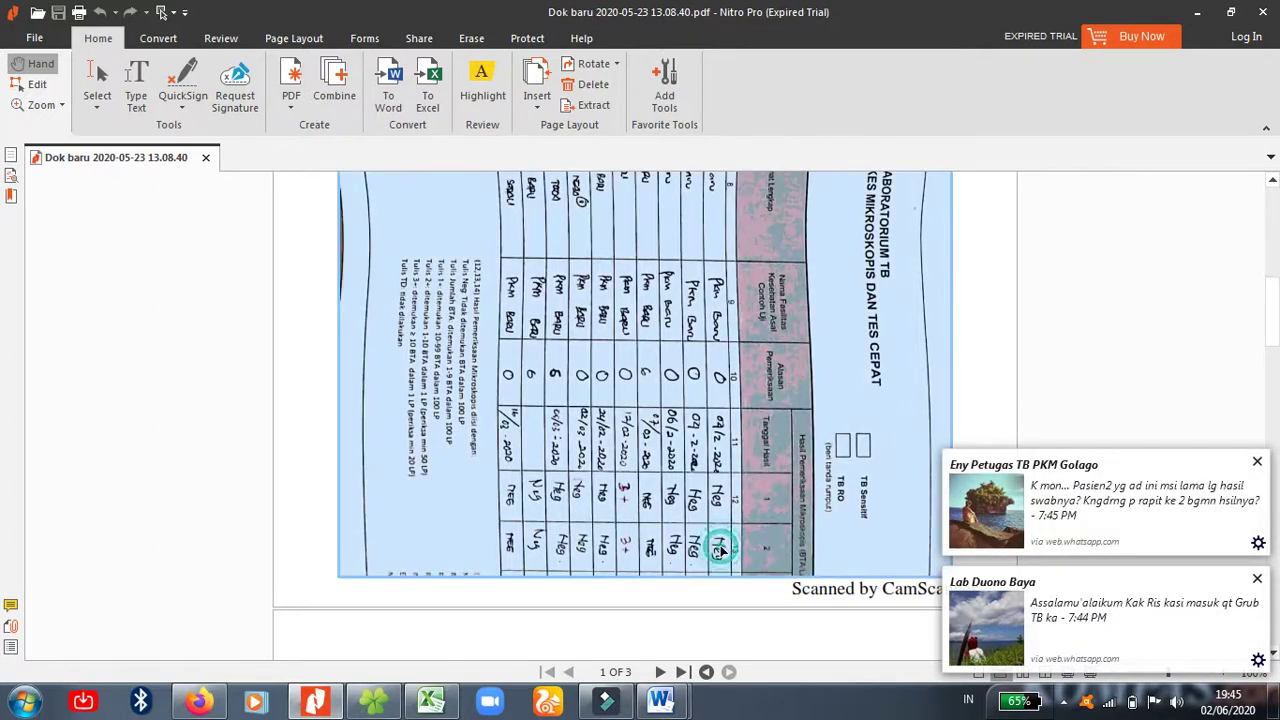
pyautogui.click(966, 382)
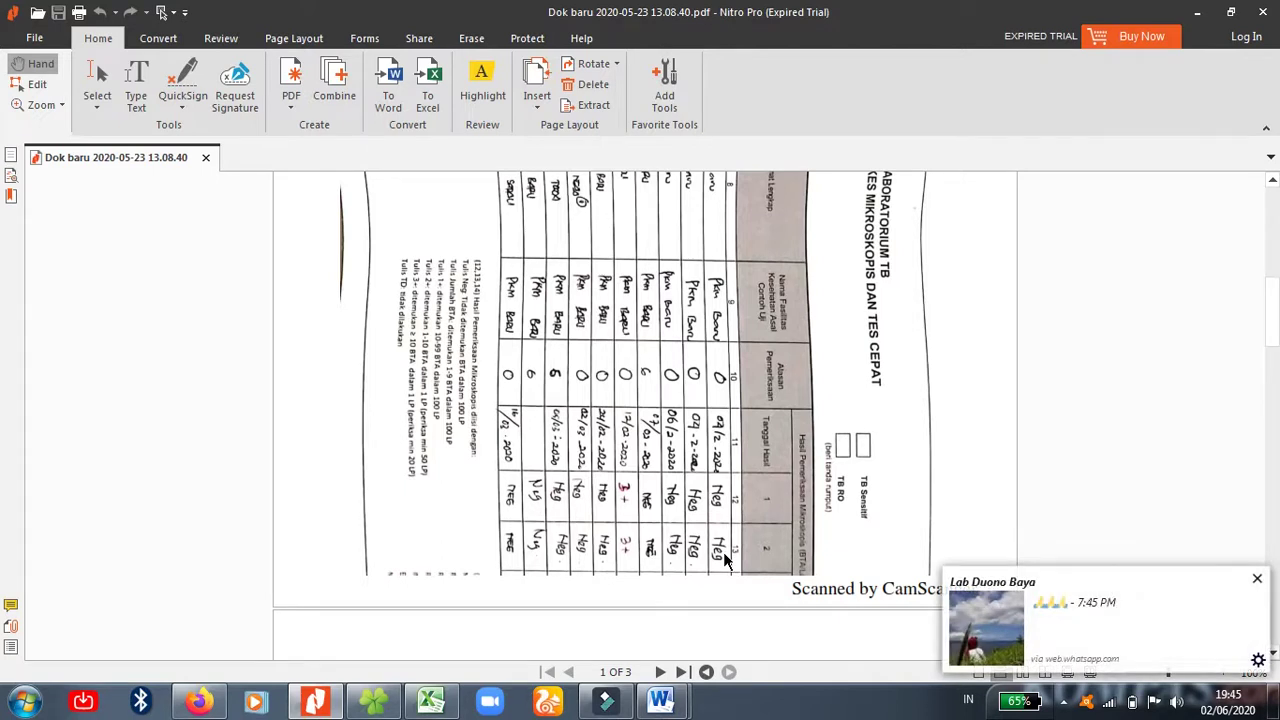
pyautogui.click(697, 508)
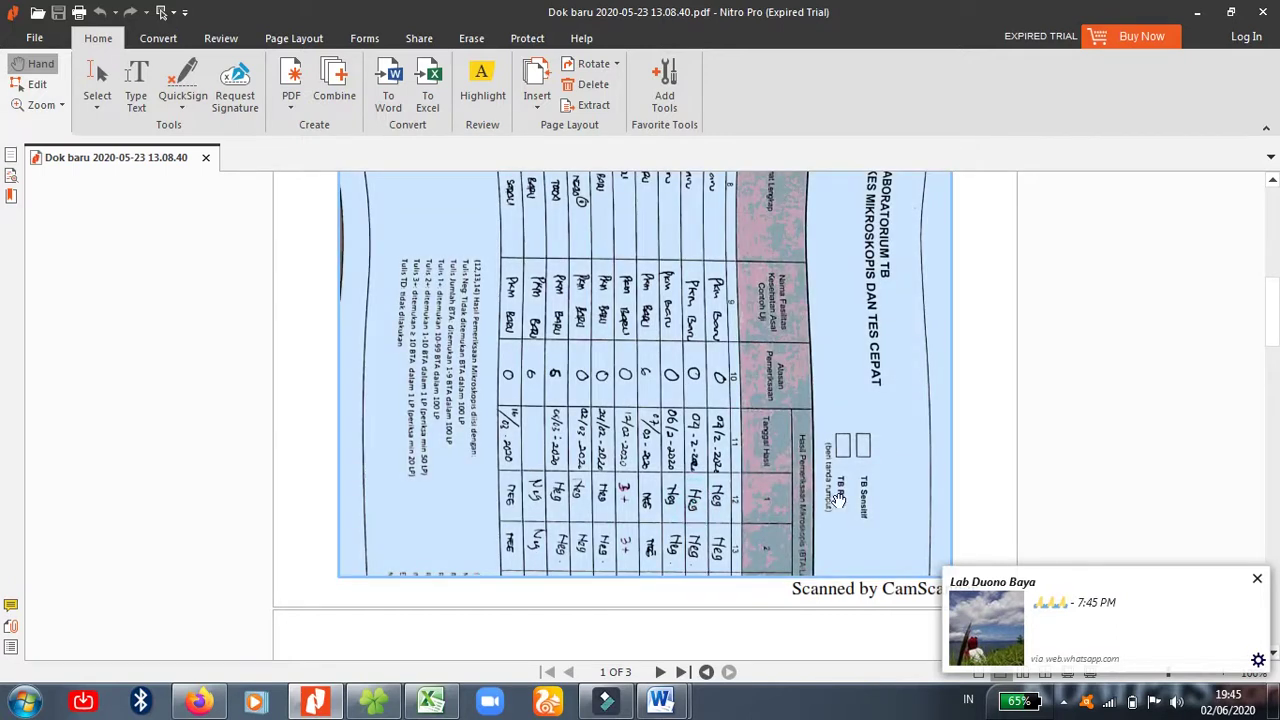
pyautogui.click(983, 473)
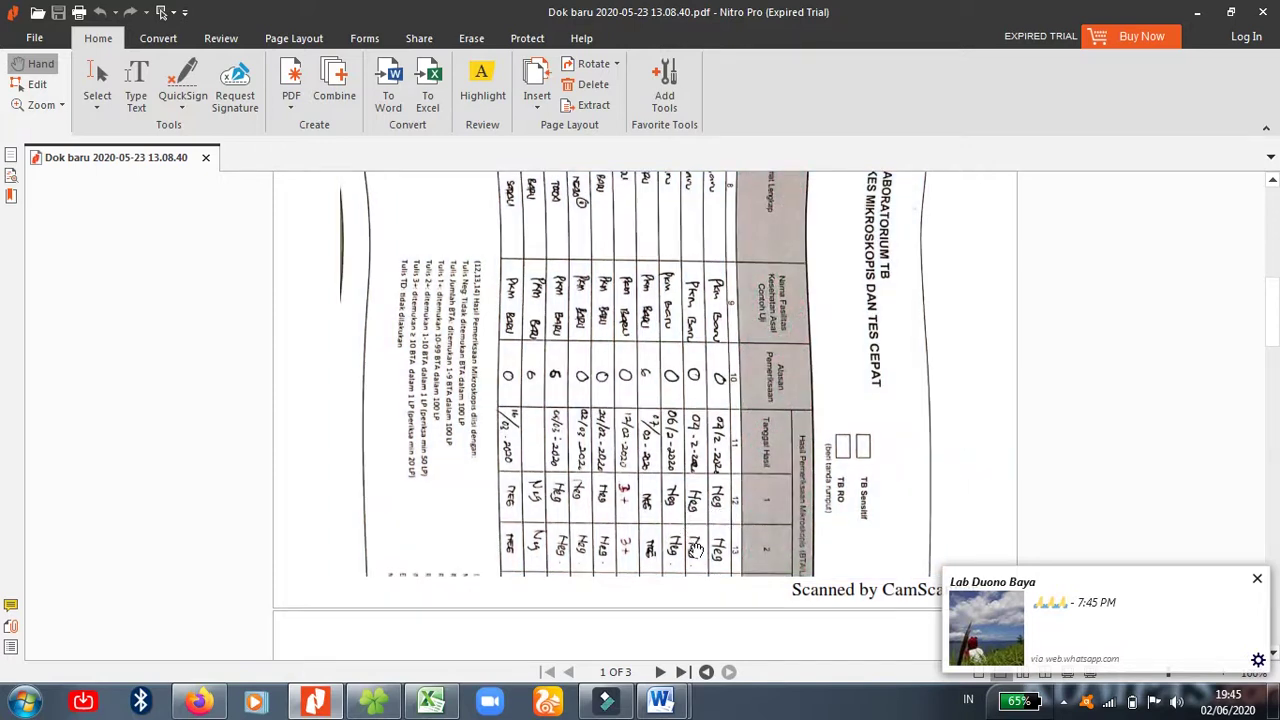
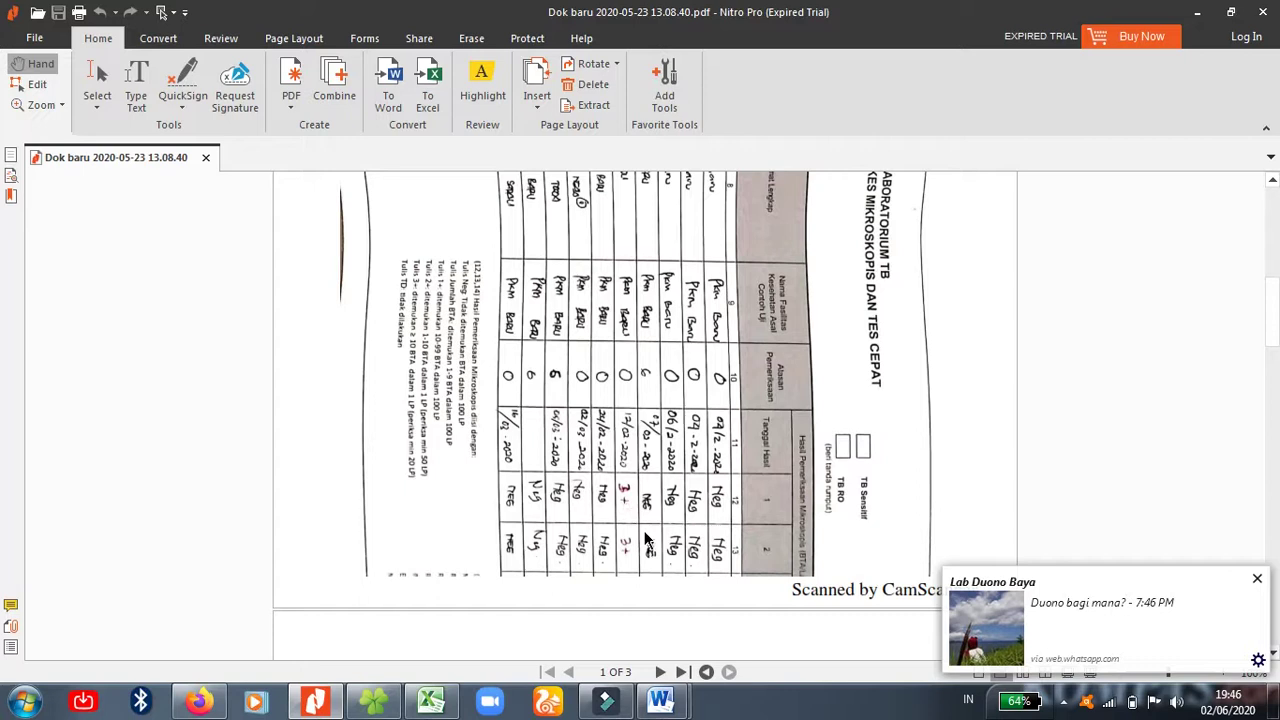
# Step: Open the TB 12 TW 1 sheet in Excel and compare its first slide entry with the identity number, date and result in the Nitro Pro register
pyautogui.click(431, 700)
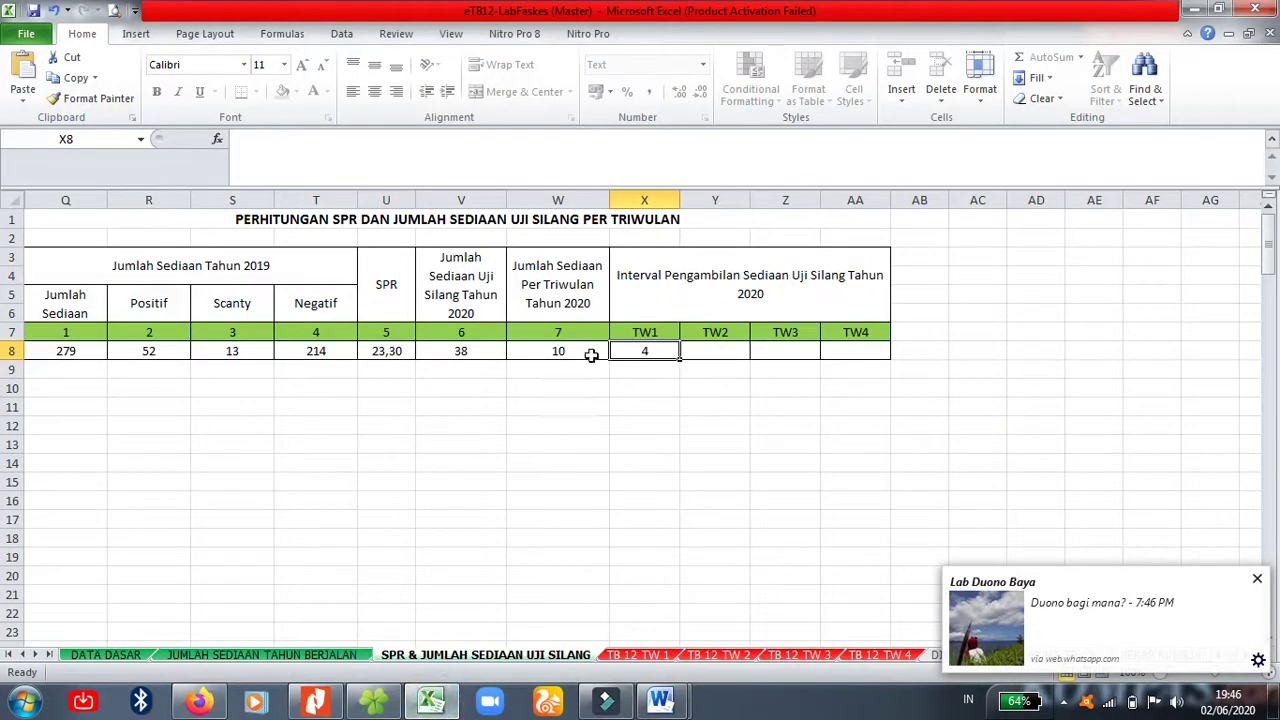
pyautogui.click(638, 655)
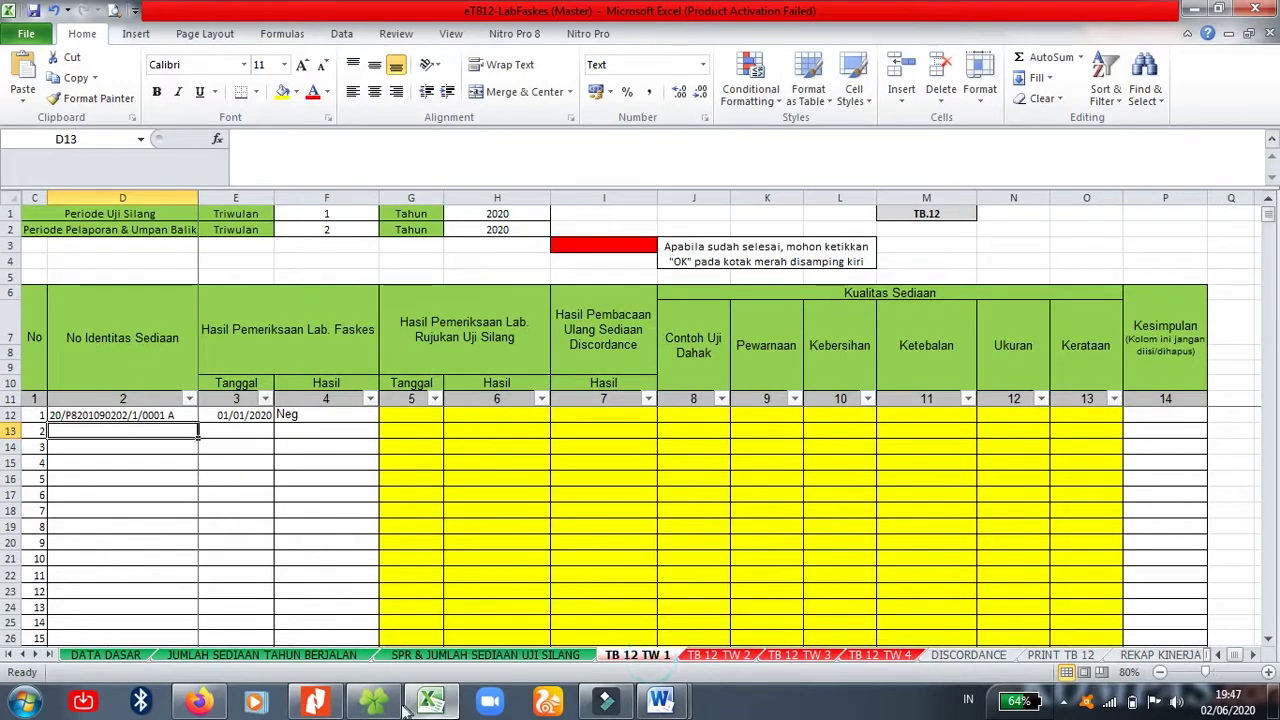
pyautogui.click(315, 700)
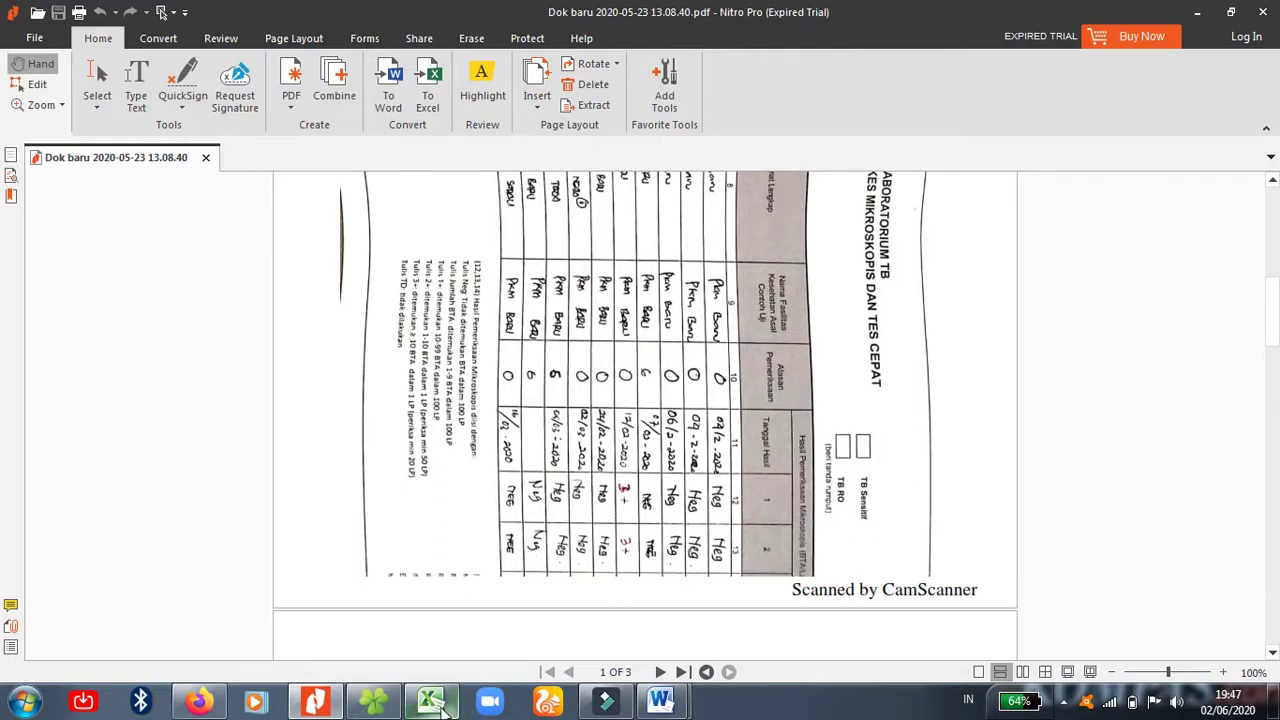
pyautogui.scroll(5, 718, 312)
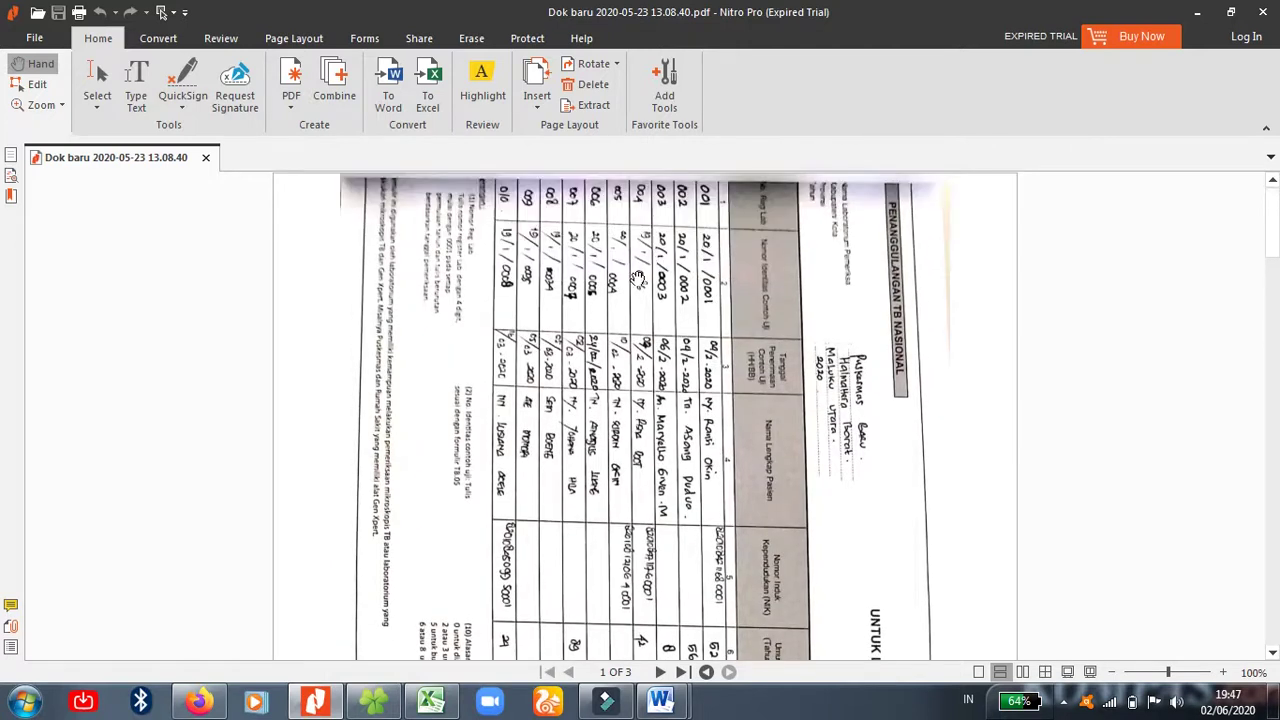
pyautogui.scroll(-4, 660, 420)
pyautogui.scroll(-4, 670, 447)
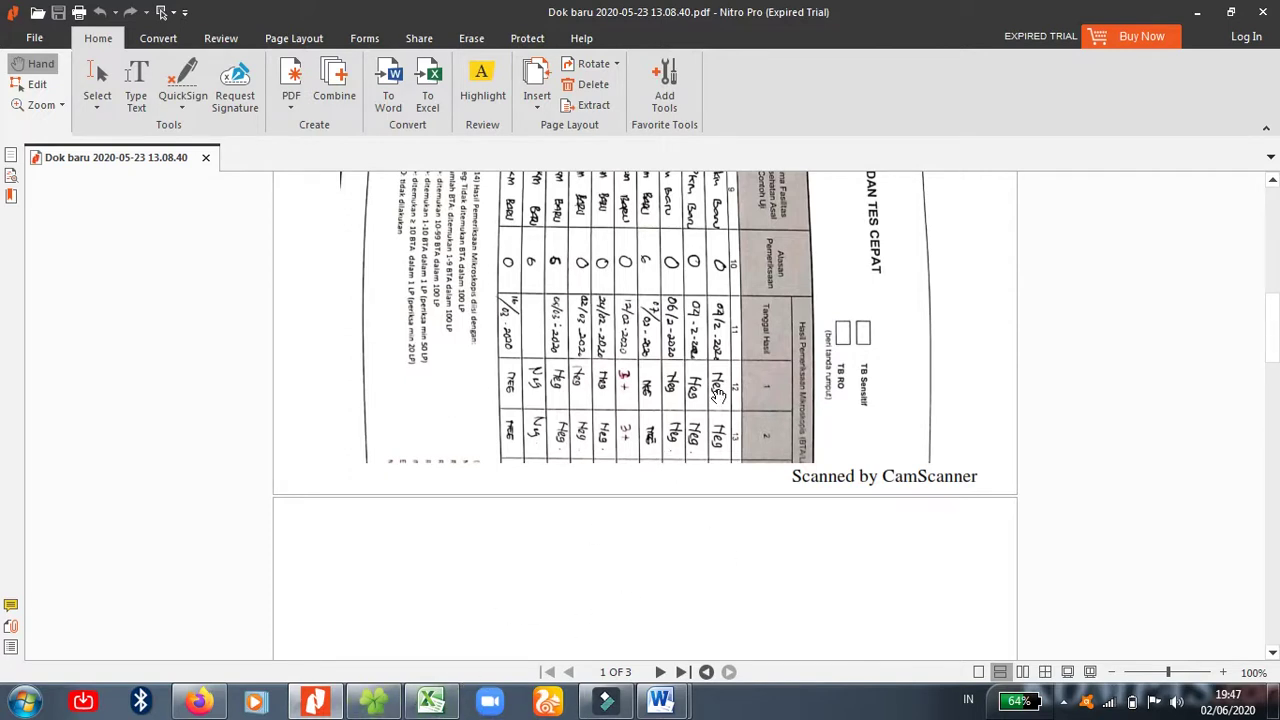
pyautogui.scroll(1, 724, 424)
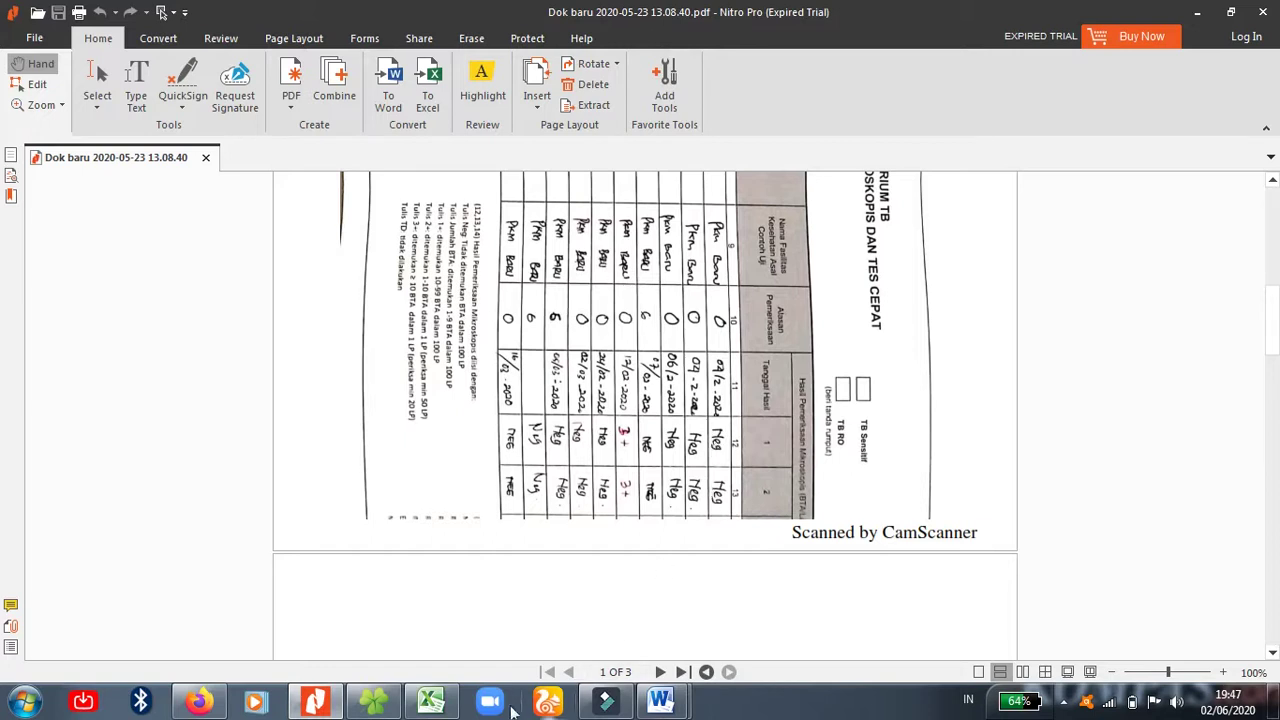
pyautogui.click(431, 702)
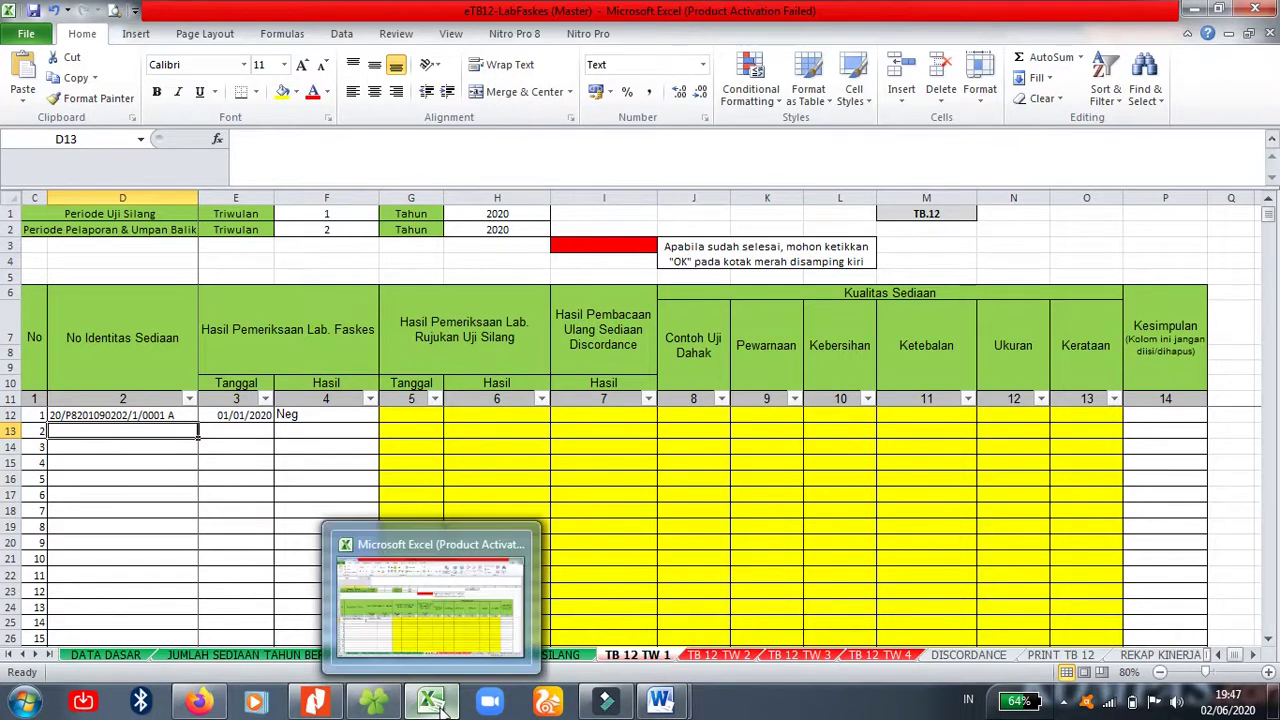
pyautogui.click(315, 702)
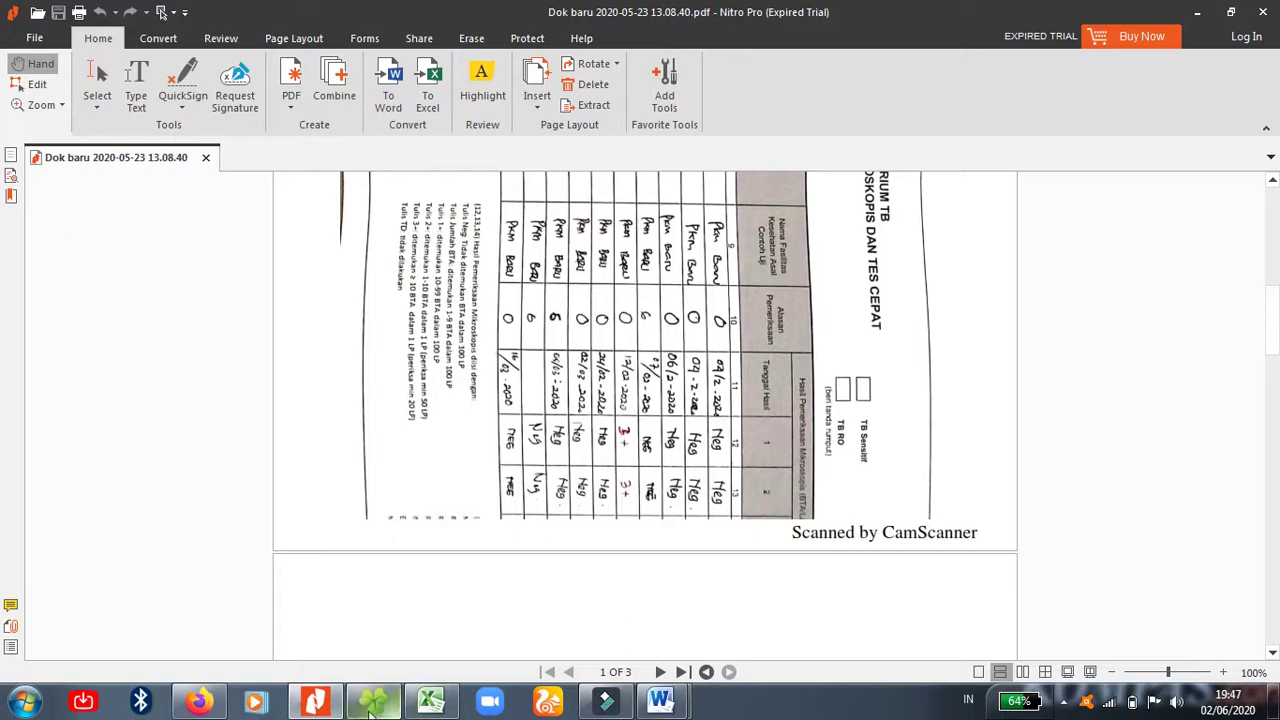
pyautogui.click(431, 701)
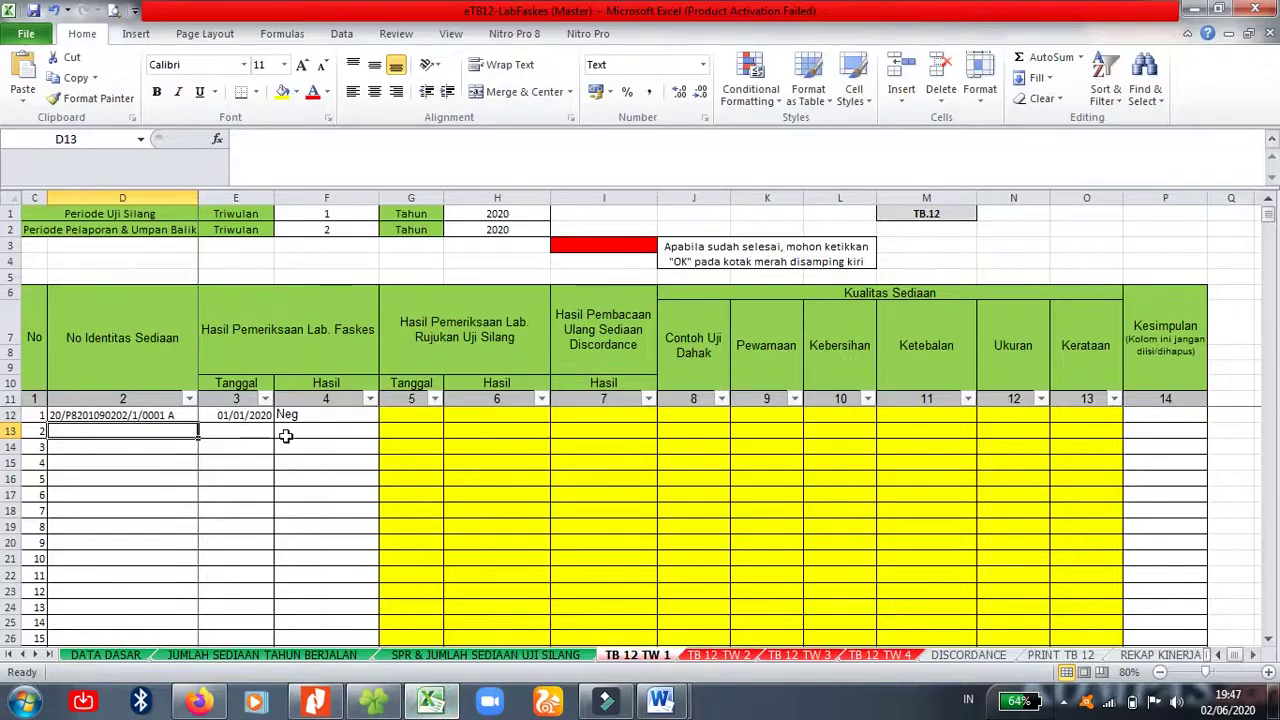
# Step: Try to change the day of the Lab. Faskes examination date for slide 1 in cell E12 to 04
pyautogui.doubleClick(240, 414)
pyautogui.press('BackSpace')
pyautogui.write('4+')
pyautogui.press('pagedown')
pyautogui.press('pagedown')
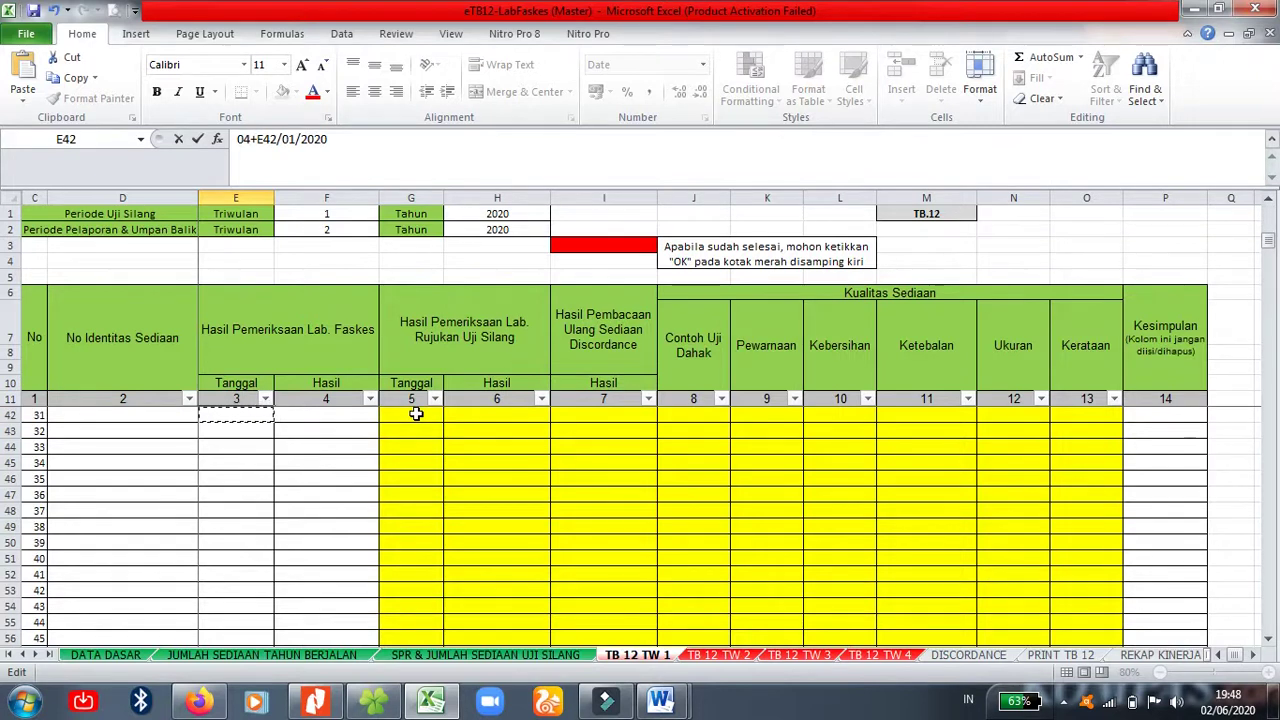
pyautogui.press('Escape')
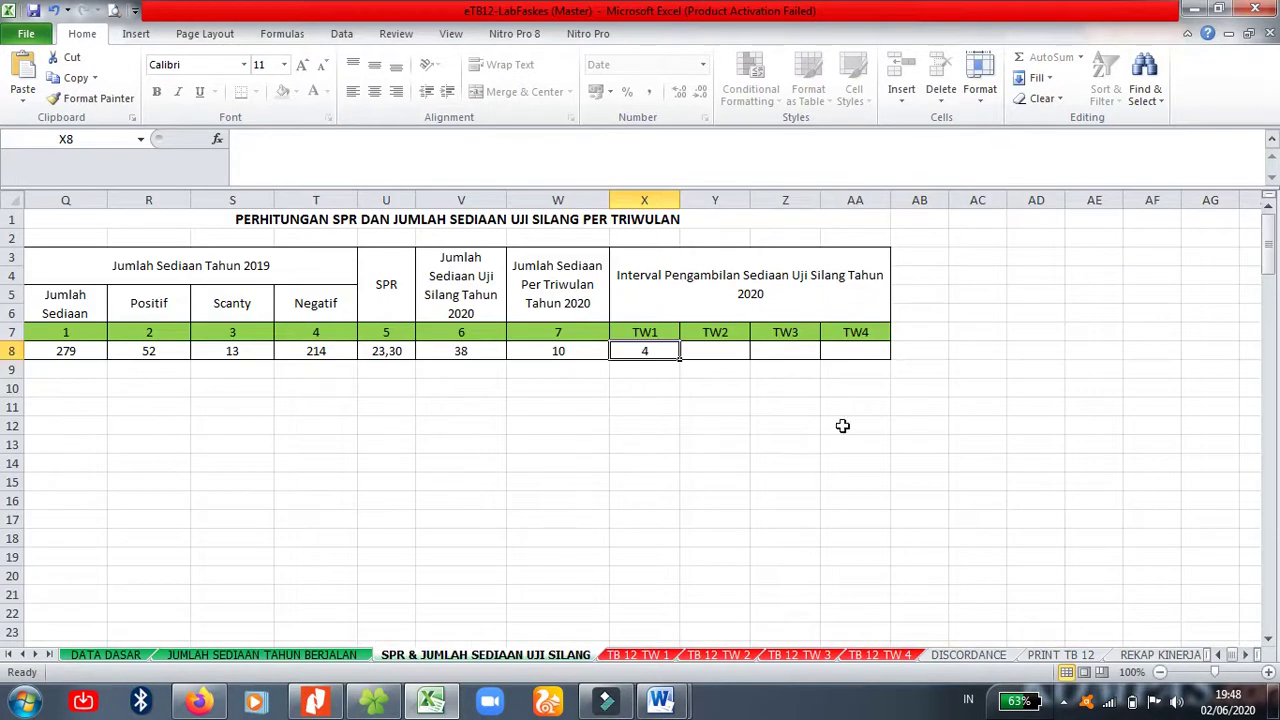
# Step: Set the Lab. Faskes examination date of slide 1 in cell E12 of the TB 12 TW 1 sheet to 04/02/2020
pyautogui.click(638, 655)
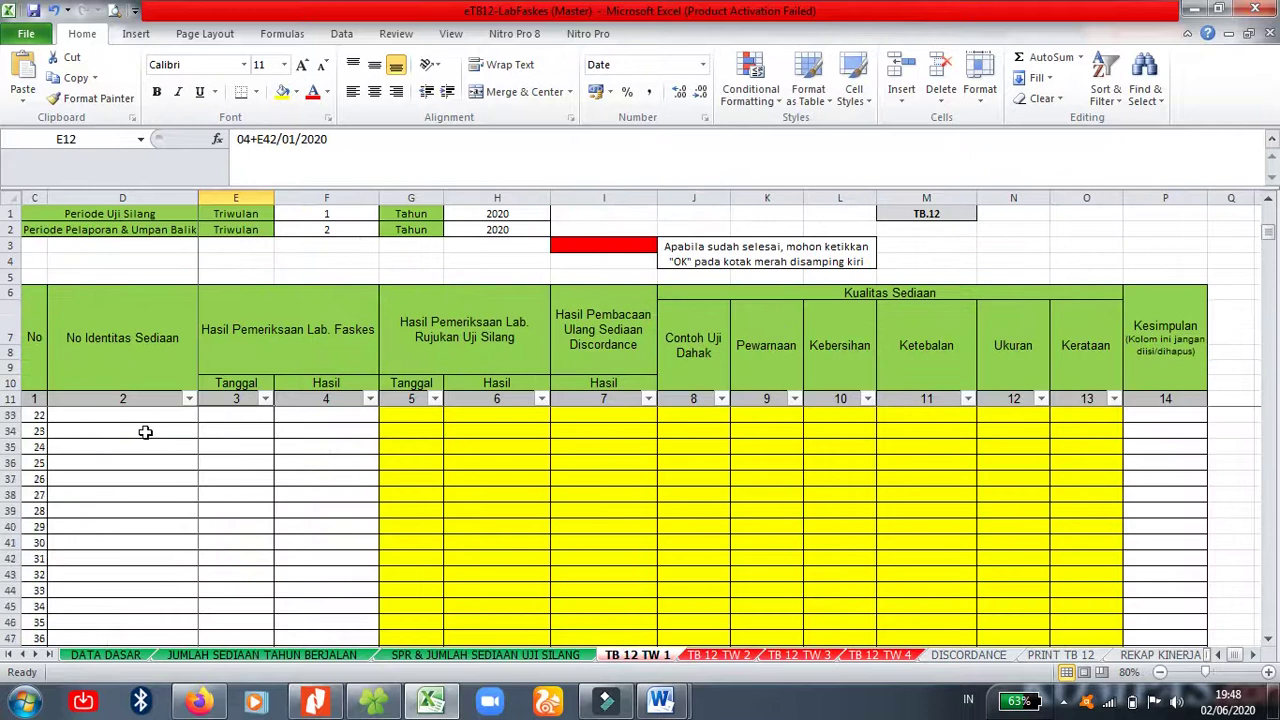
pyautogui.scroll(10, 150, 430)
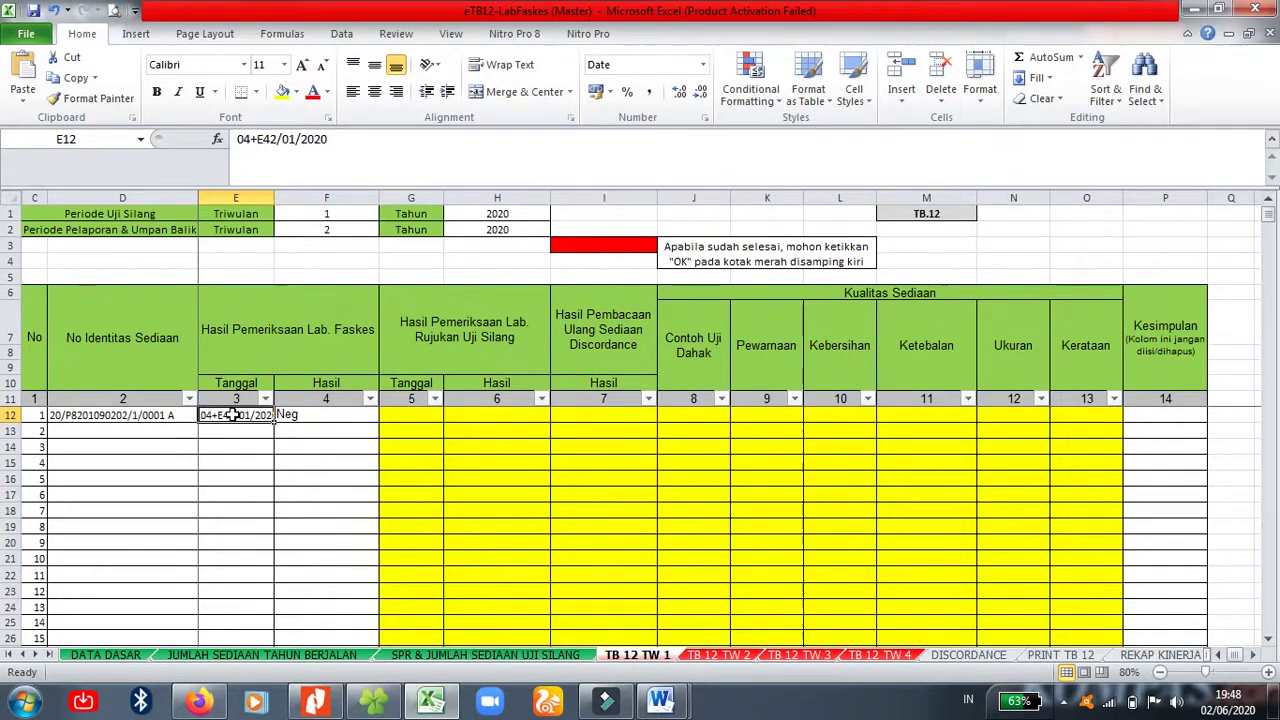
pyautogui.write('04/02')
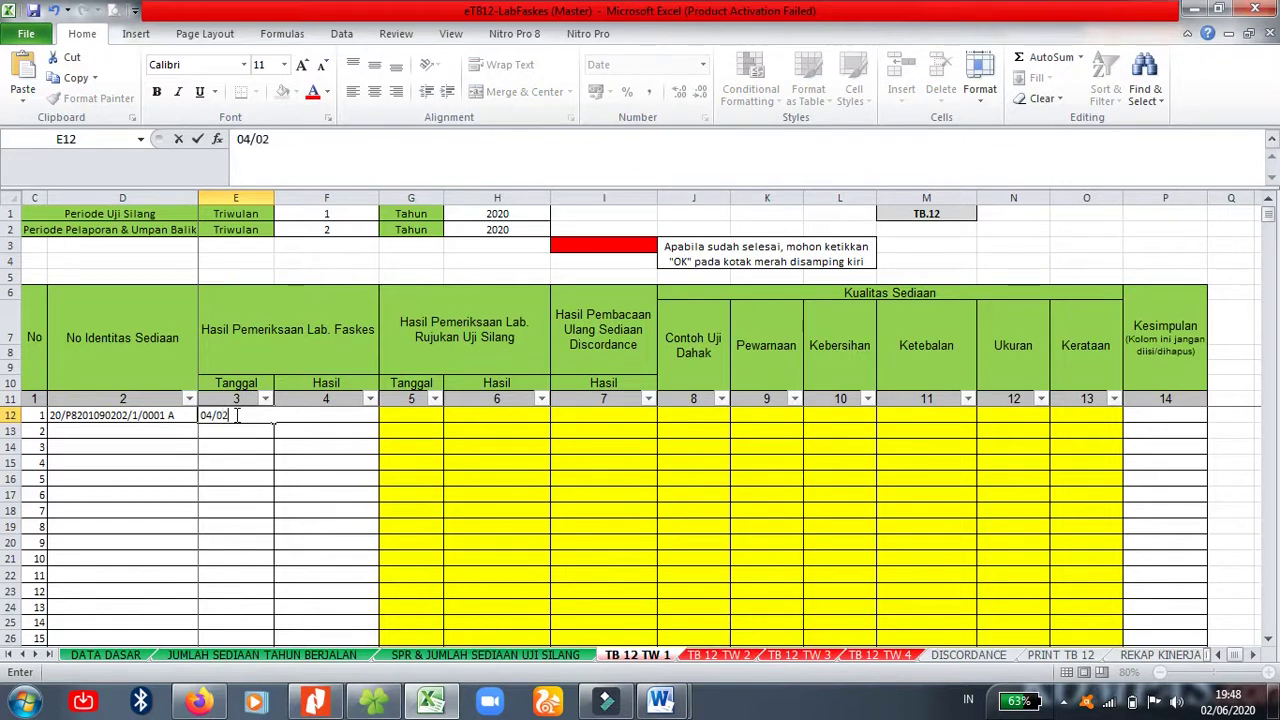
pyautogui.write('/2020')
pyautogui.press('Return')
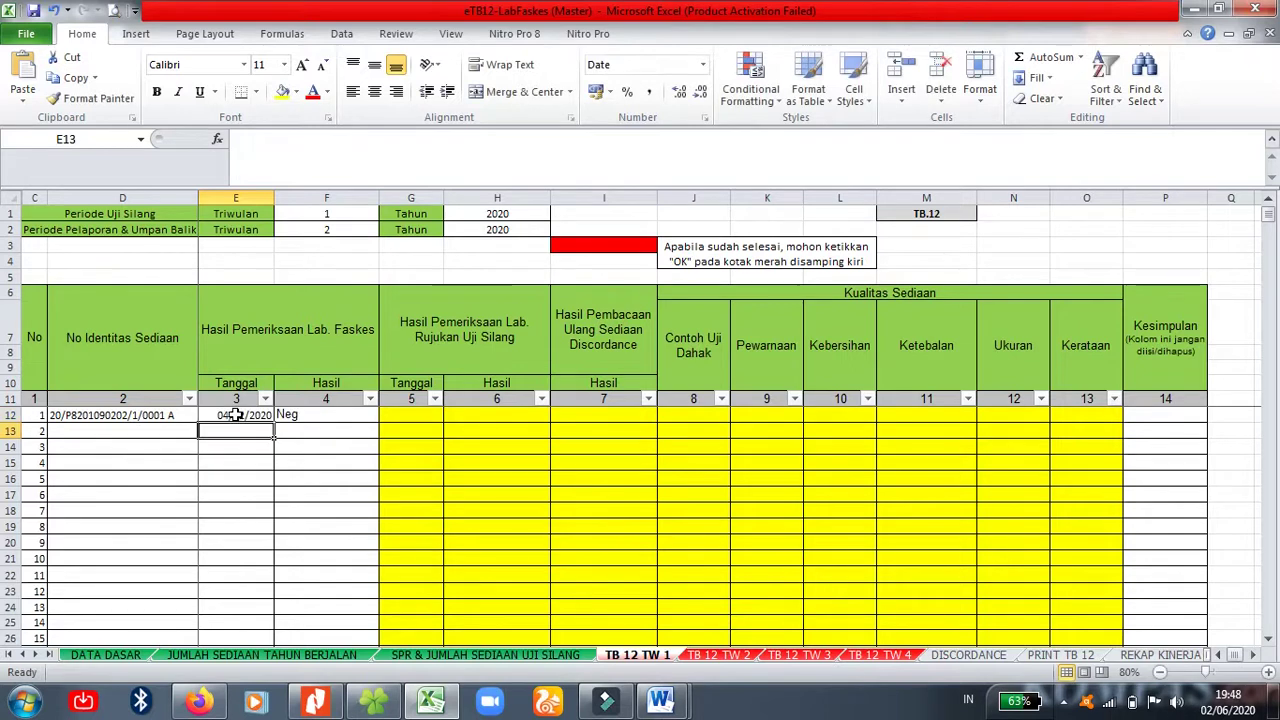
# Step: Check slide 1's result in cell F12 against the register PDF in Nitro Pro, and return to the Excel workbook
pyautogui.click(322, 416)
pyautogui.click(315, 700)
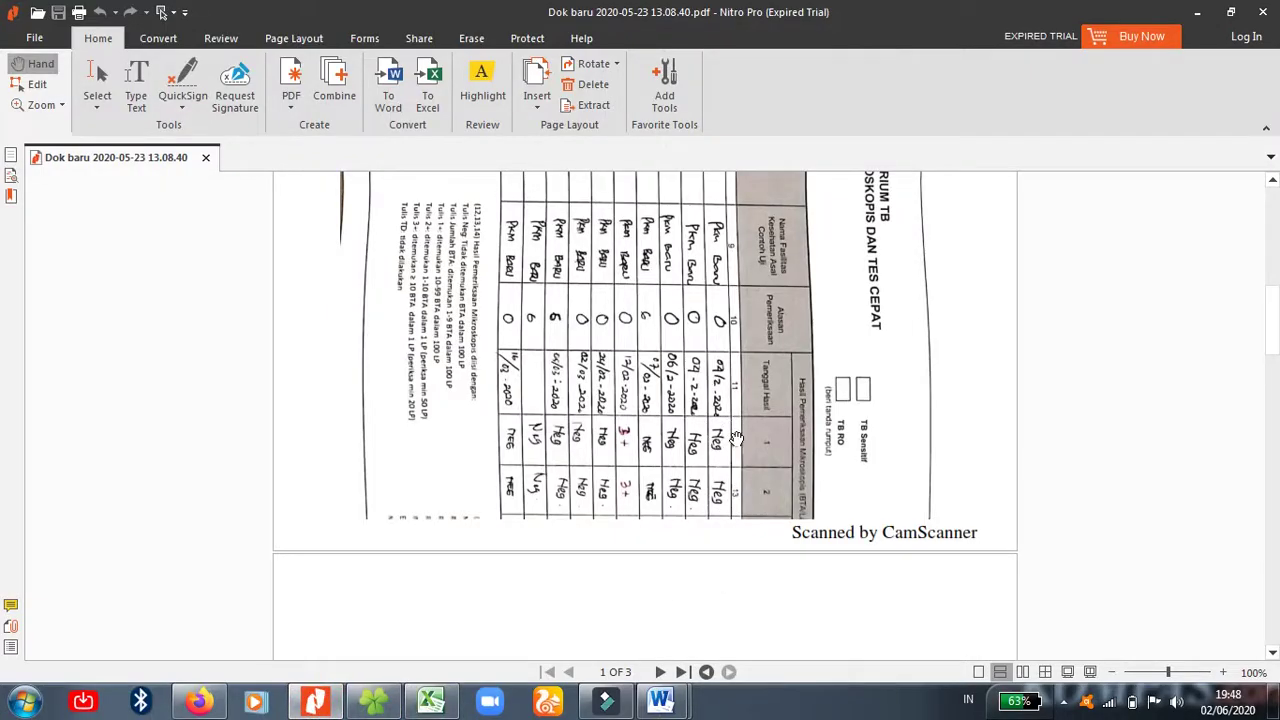
pyautogui.click(430, 703)
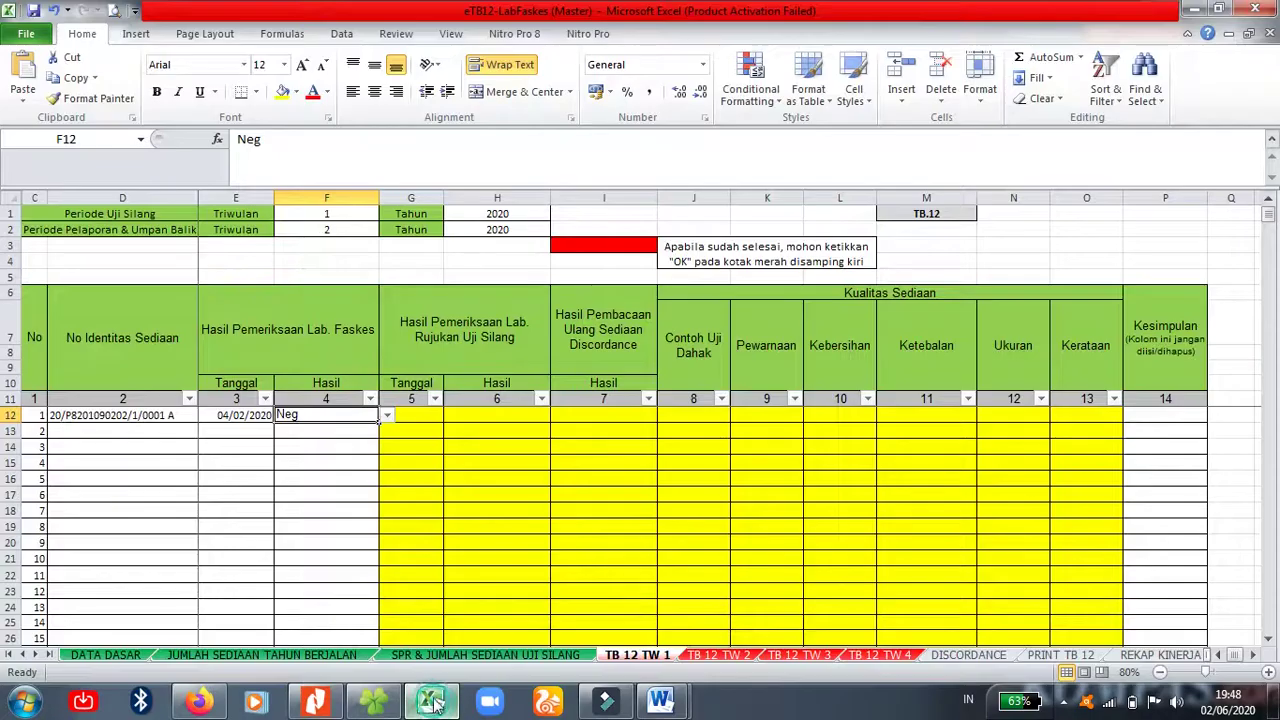
# Step: Look up the next cross-check slide's identity number, examination date and result in the Nitro Pro register PDF, and return to the Excel workbook
pyautogui.click(430, 703)
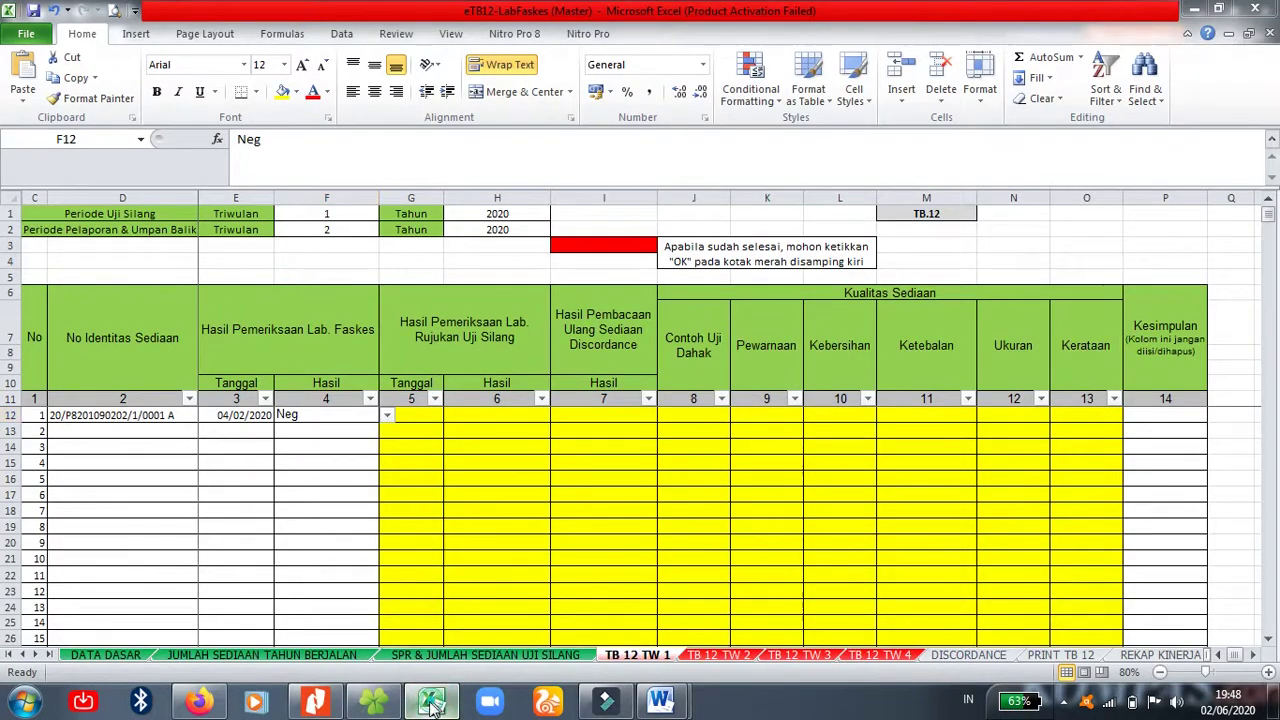
pyautogui.scroll(-1, 727, 463)
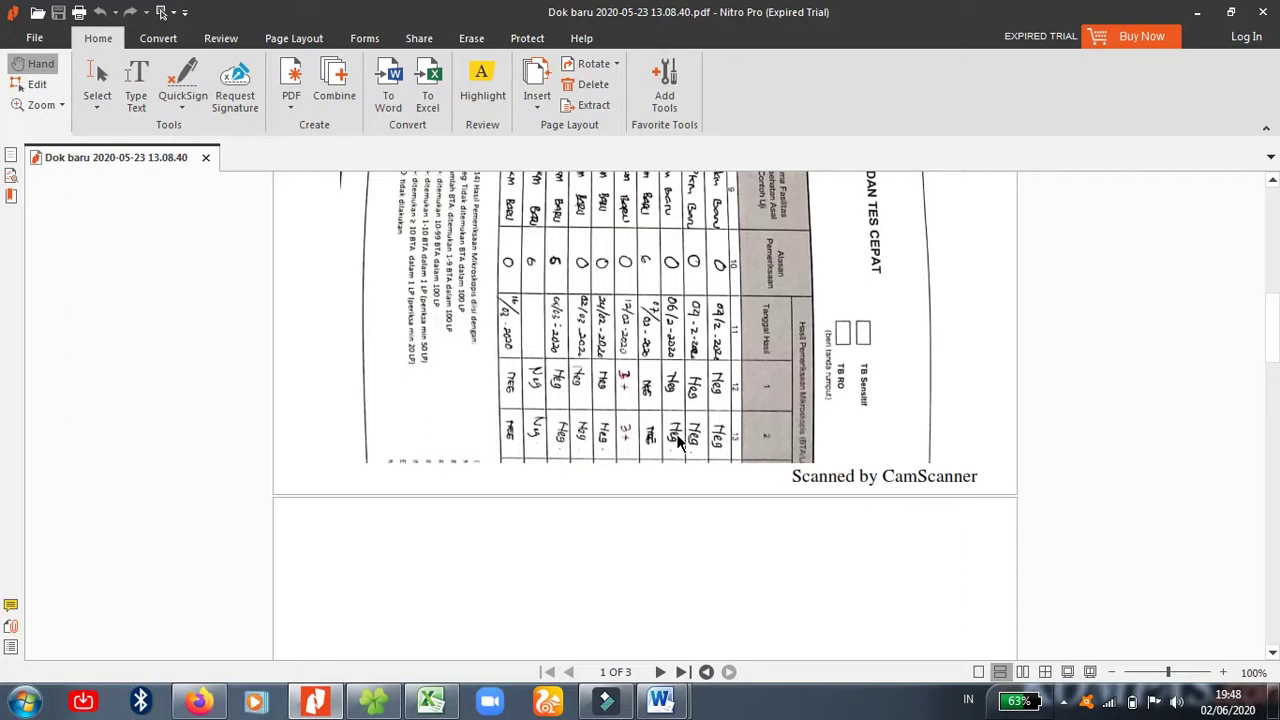
pyautogui.scroll(1, 678, 440)
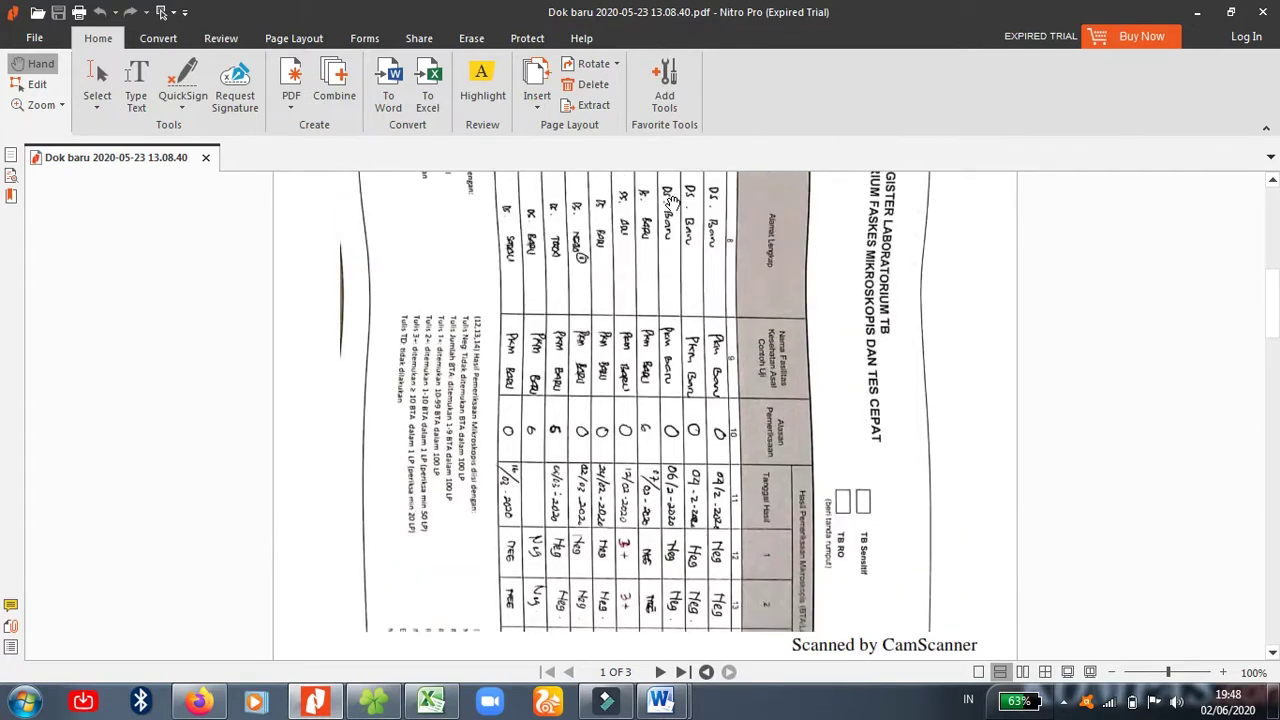
pyautogui.scroll(3, 666, 208)
pyautogui.scroll(5, 666, 208)
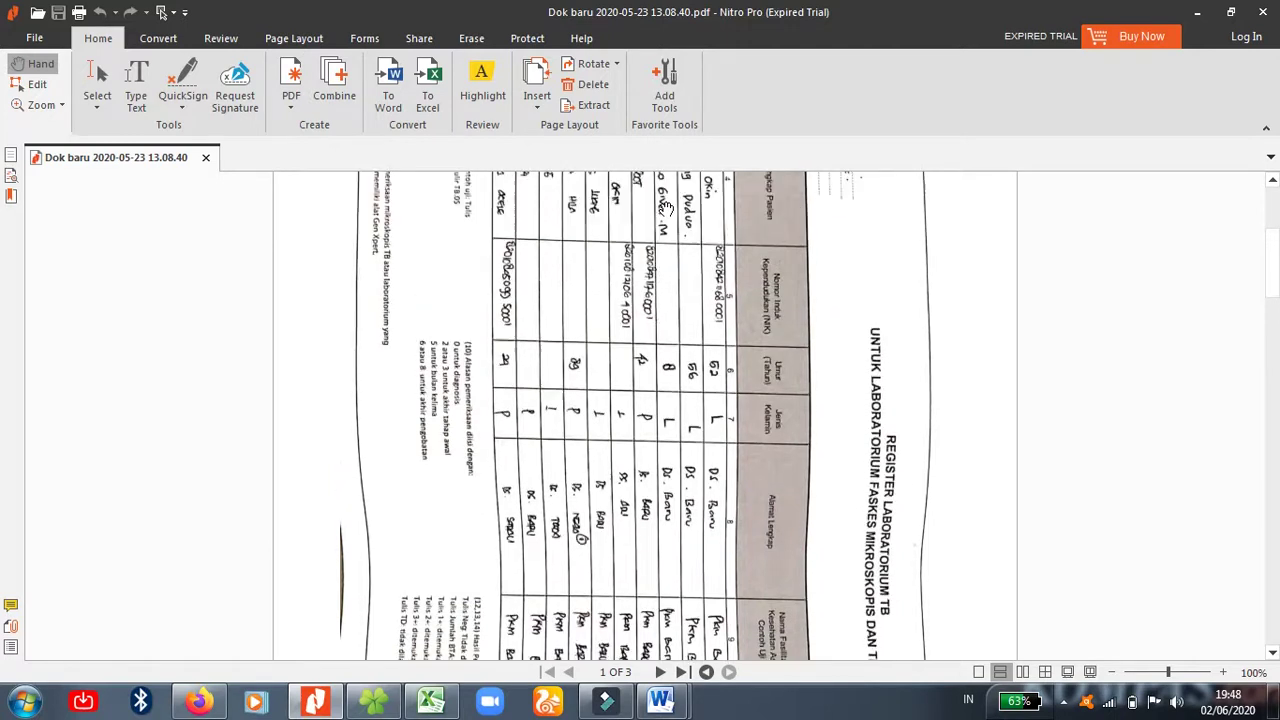
pyautogui.scroll(1, 666, 208)
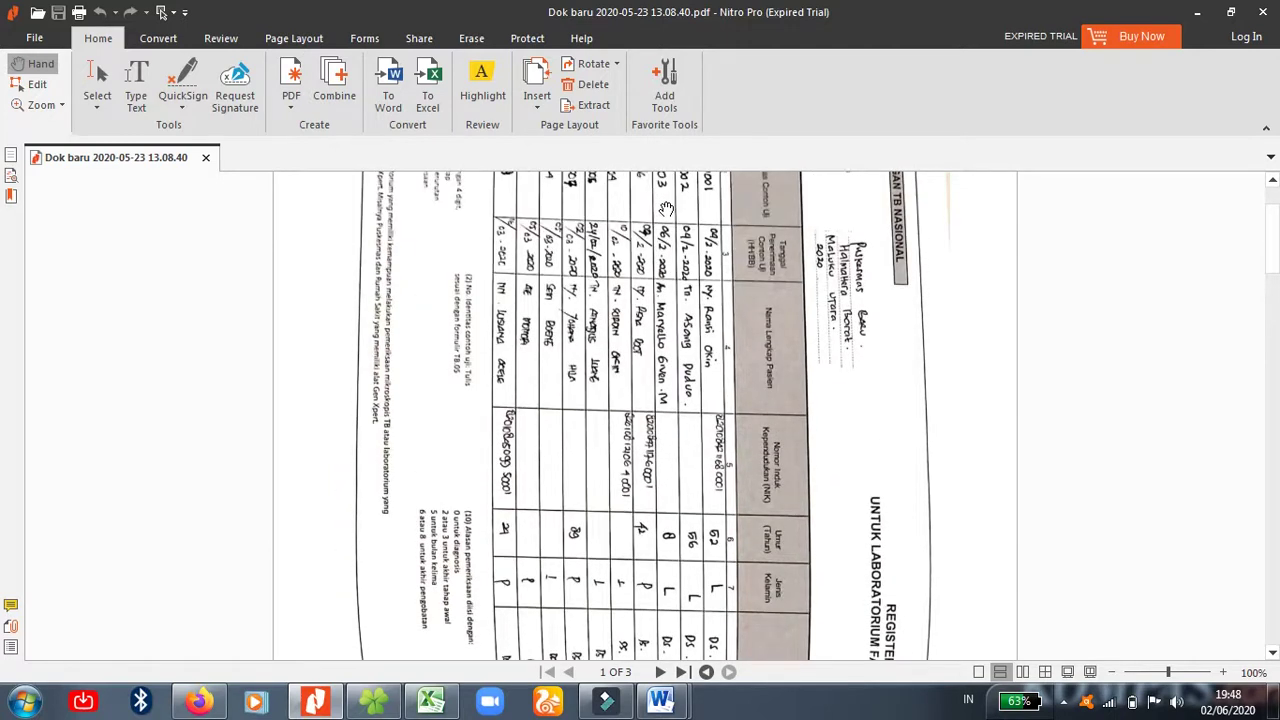
pyautogui.scroll(1, 666, 208)
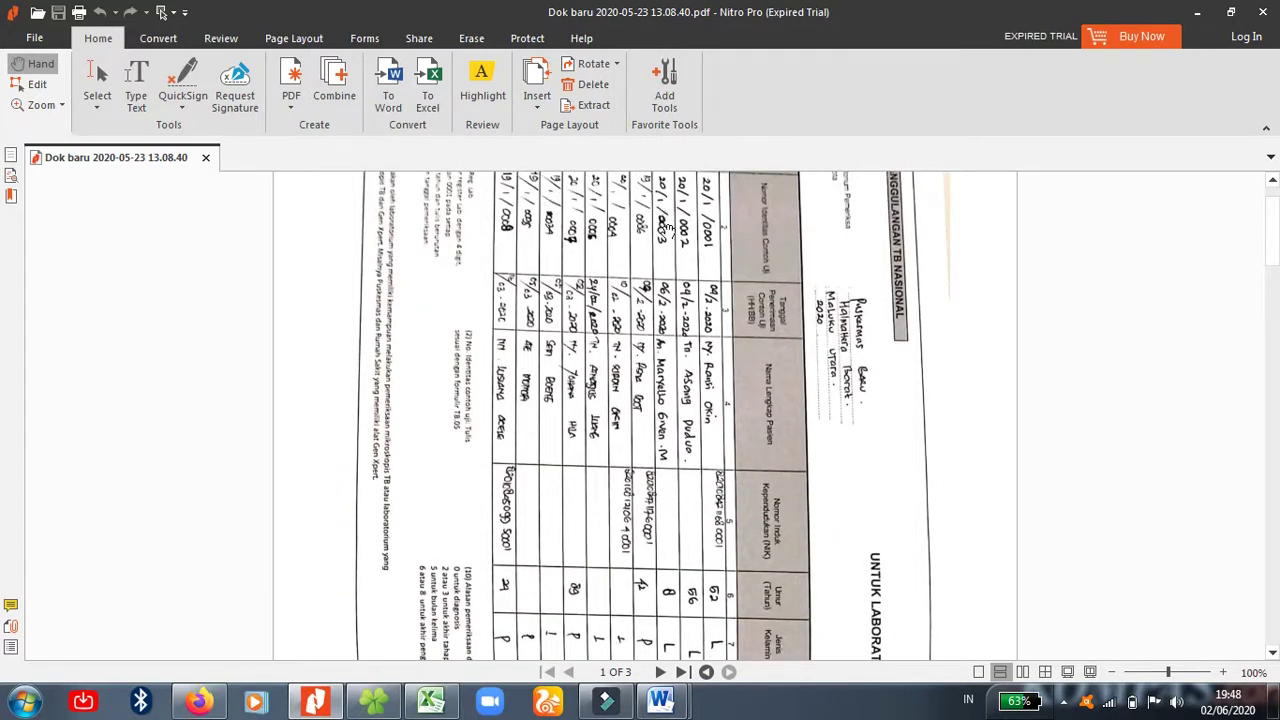
pyautogui.scroll(-11, 683, 306)
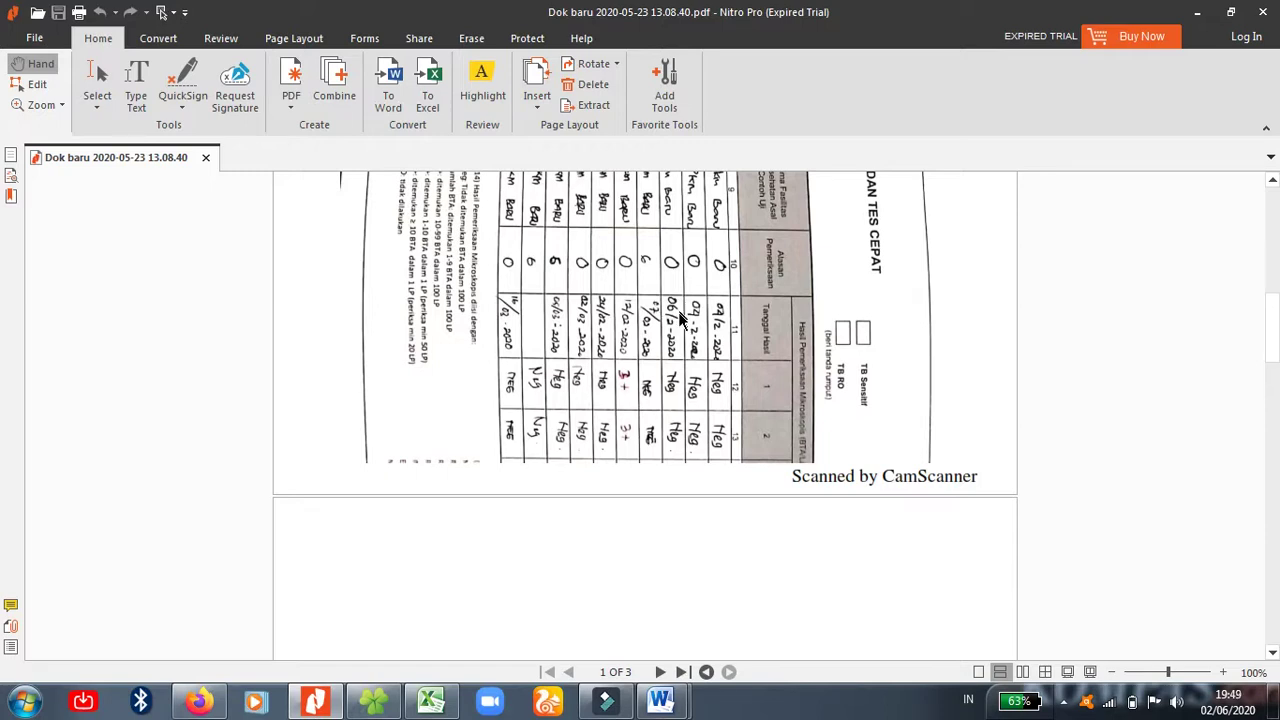
pyautogui.click(431, 700)
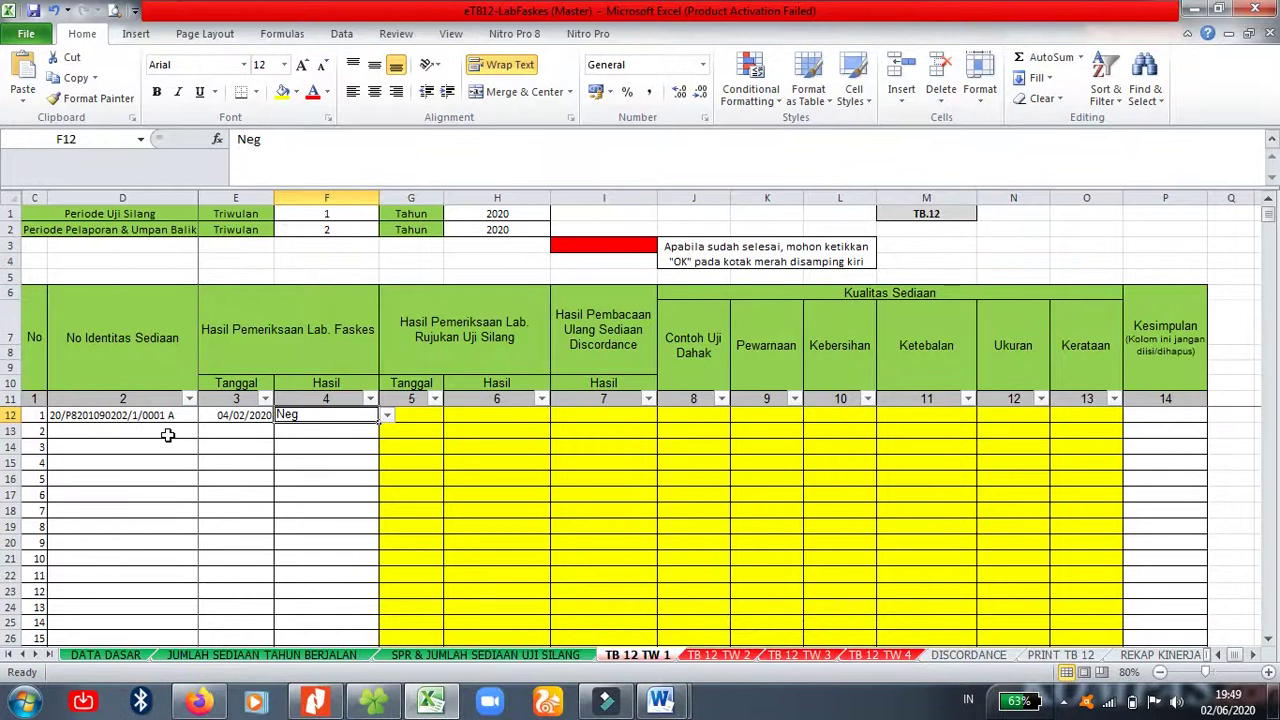
# Step: Copy slide 1's identity number from cell D12 into D13 for slide 2 and change its ending to 0003 B
pyautogui.click(168, 435)
pyautogui.press('Up')
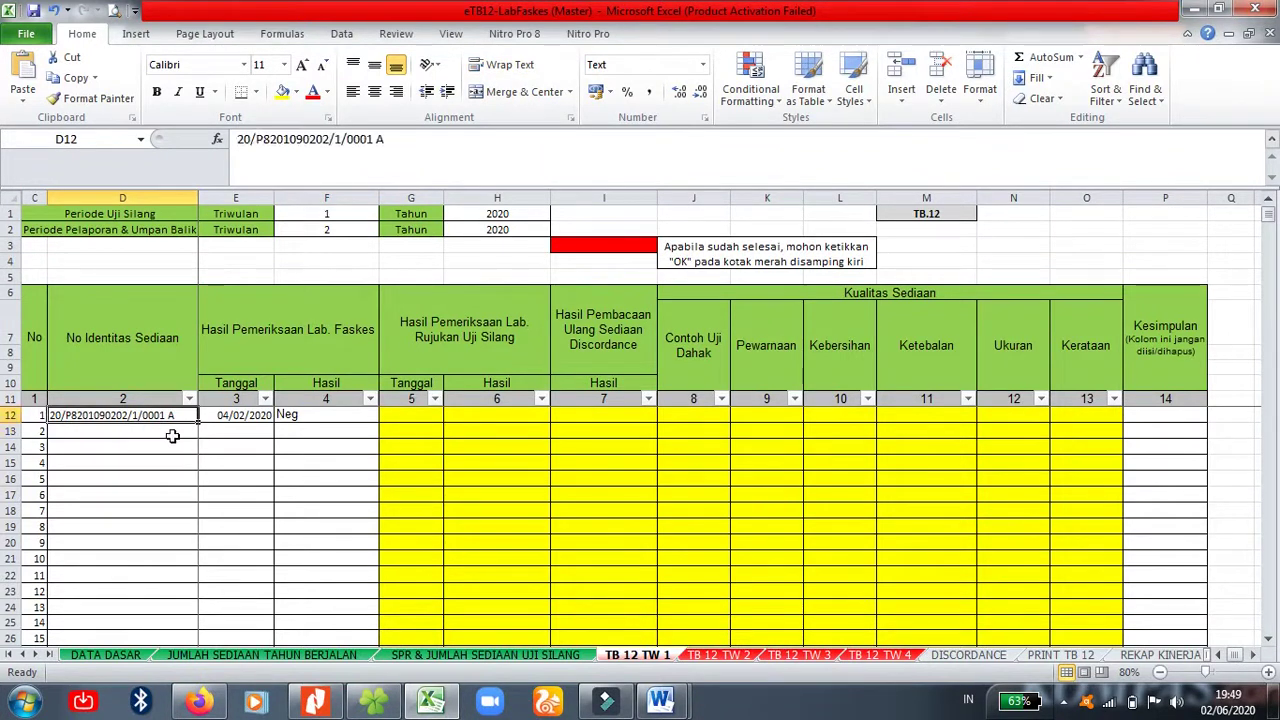
pyautogui.click(185, 447)
pyautogui.click(166, 413)
pyautogui.hotkey('ctrl', 'c')
pyautogui.click(171, 432)
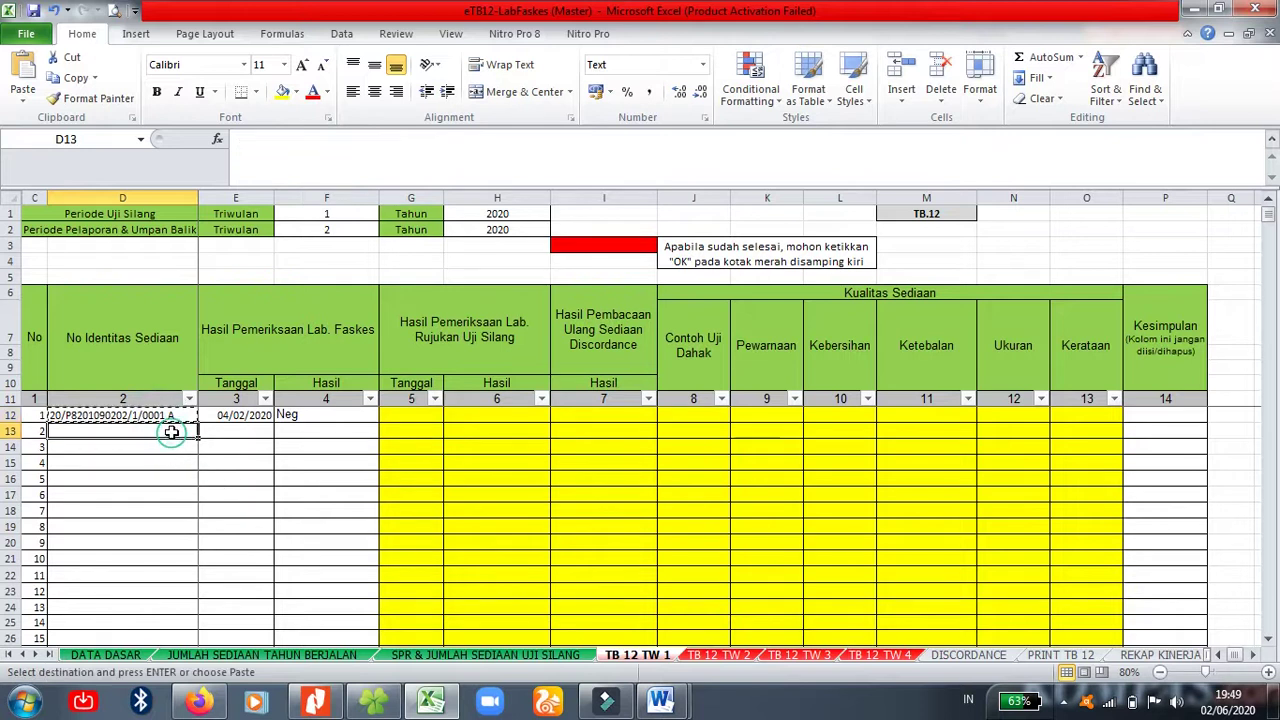
pyautogui.hotkey('ctrl', 'v')
pyautogui.click(163, 502)
pyautogui.doubleClick(168, 432)
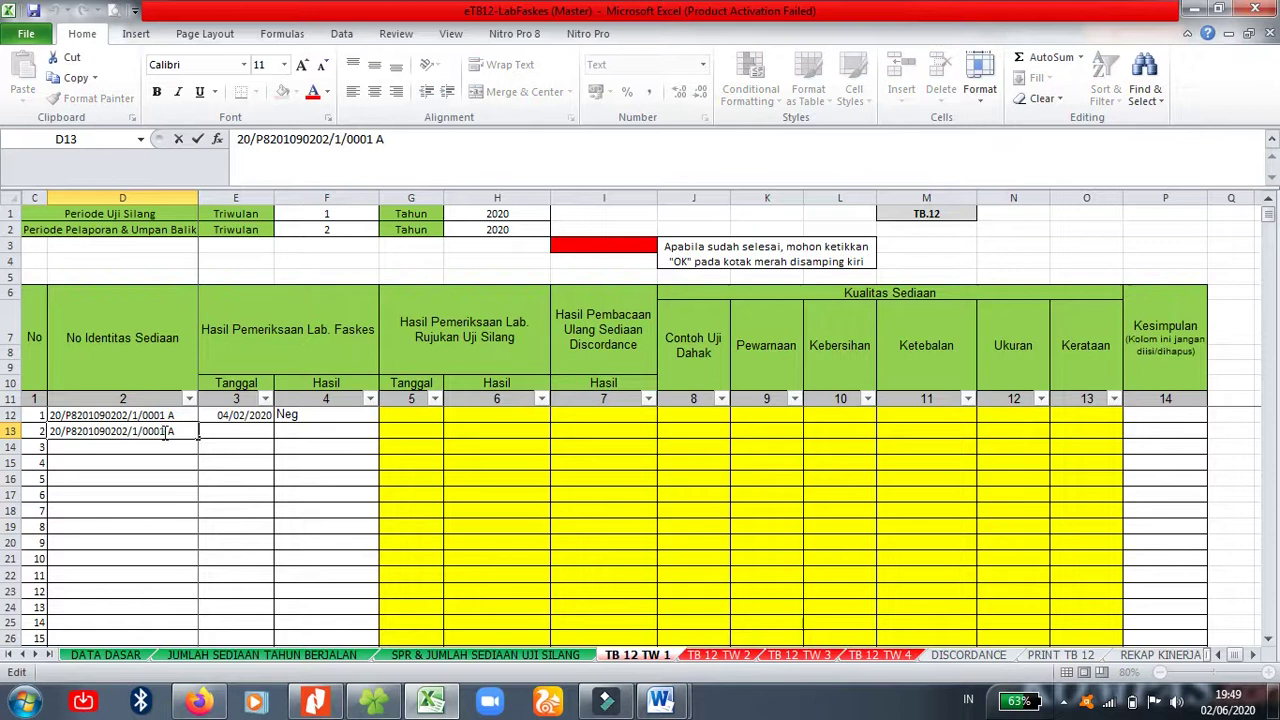
pyautogui.press('BackSpace')
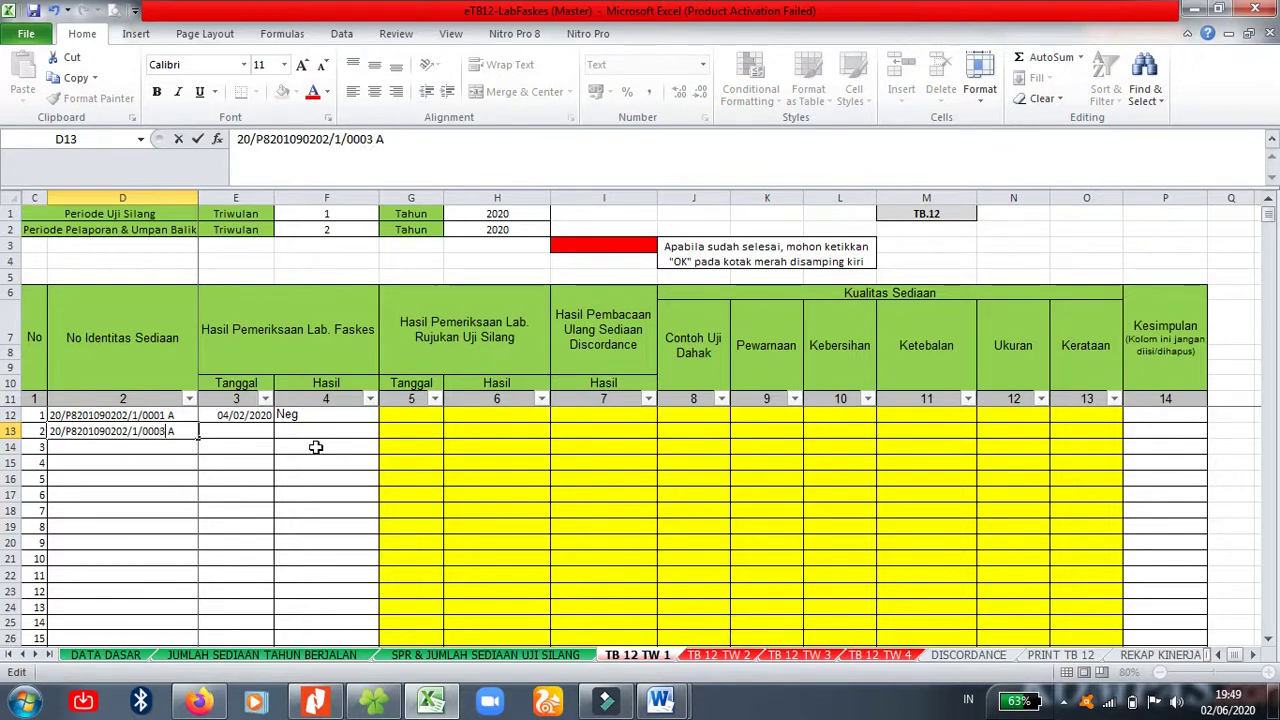
pyautogui.press('BackSpace')
pyautogui.write('B')
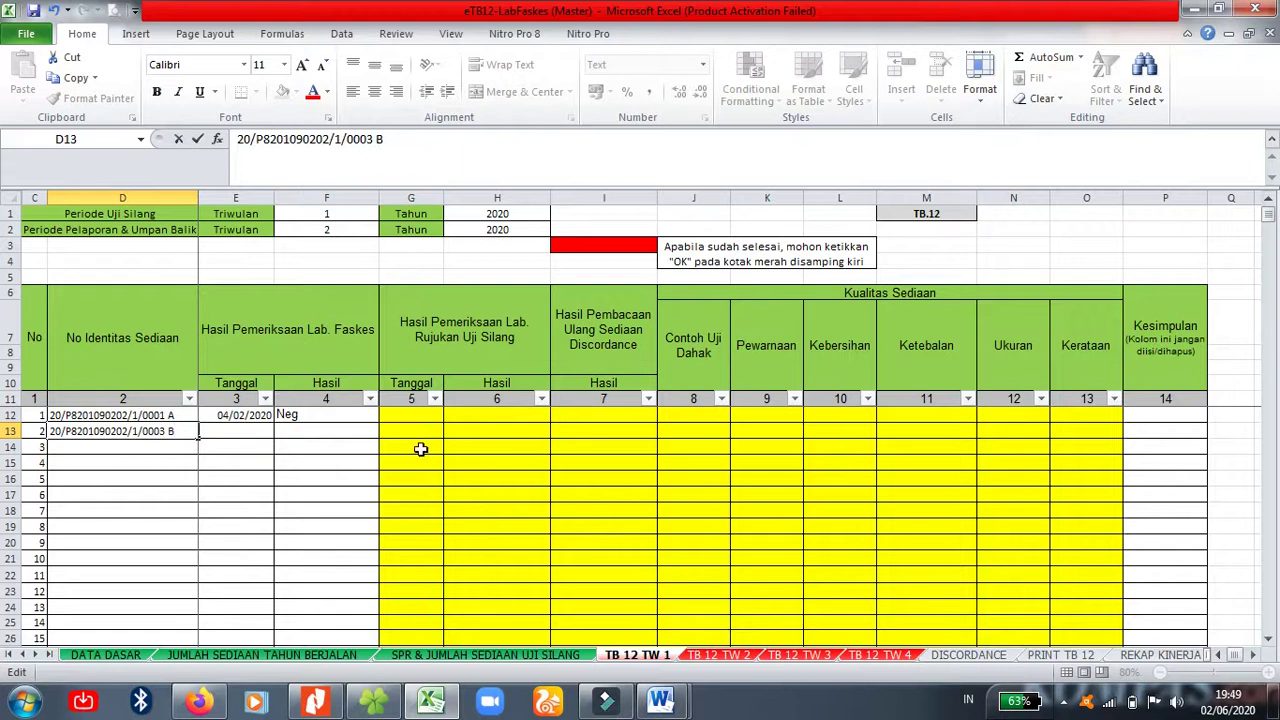
# Step: Copy slide 1's Lab. Faskes examination date into cell E13 for slide 2 and change it to 06/02/2020
pyautogui.click(231, 432)
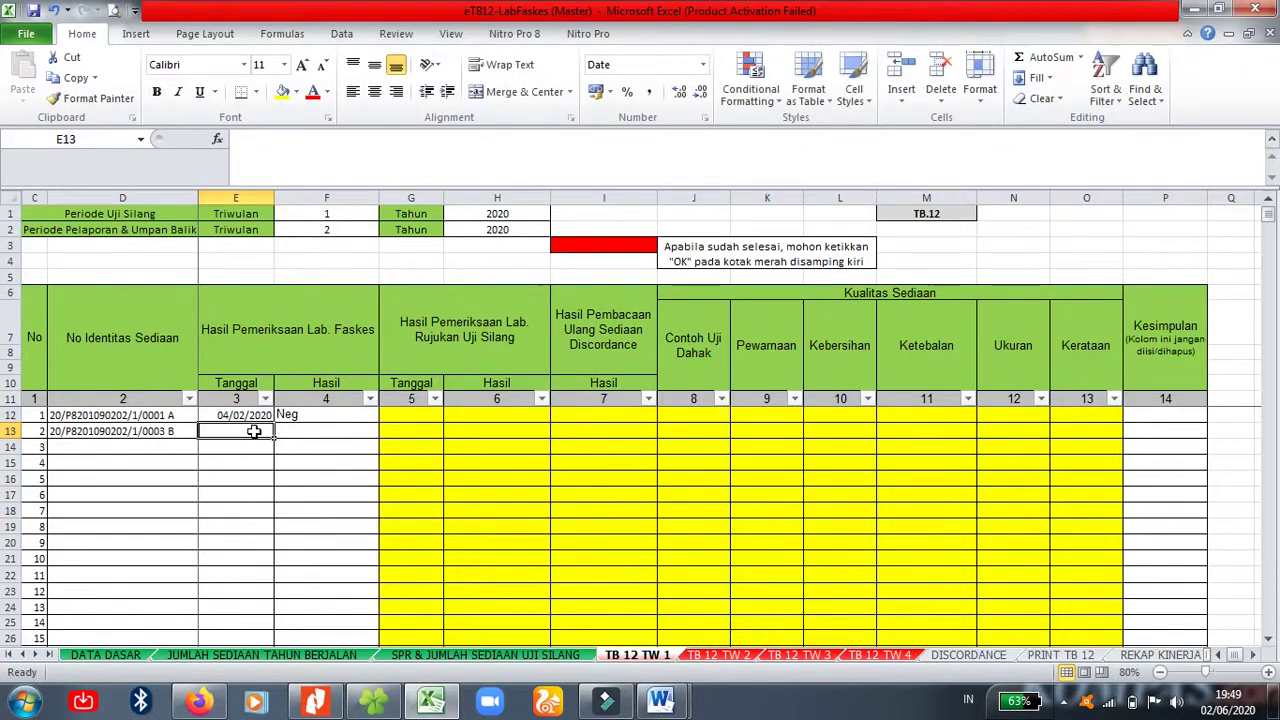
pyautogui.click(250, 415)
pyautogui.hotkey('ctrl', 'c')
pyautogui.click(247, 431)
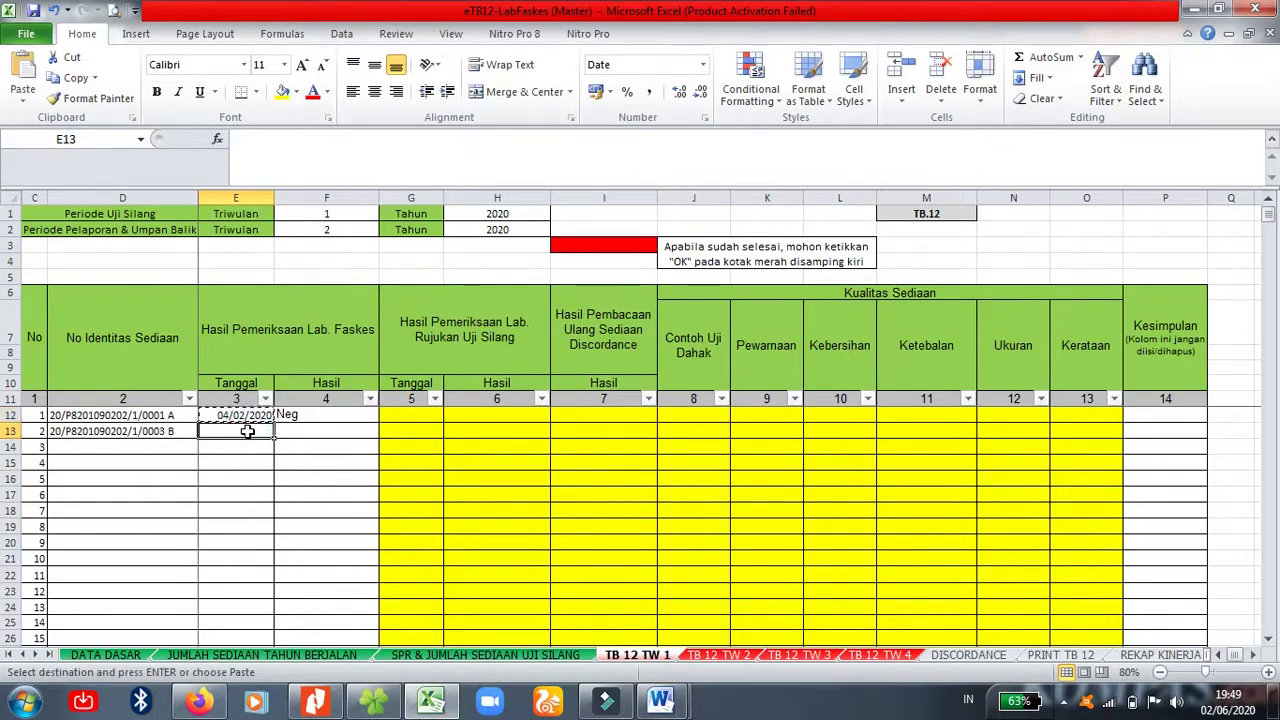
pyautogui.press('Return')
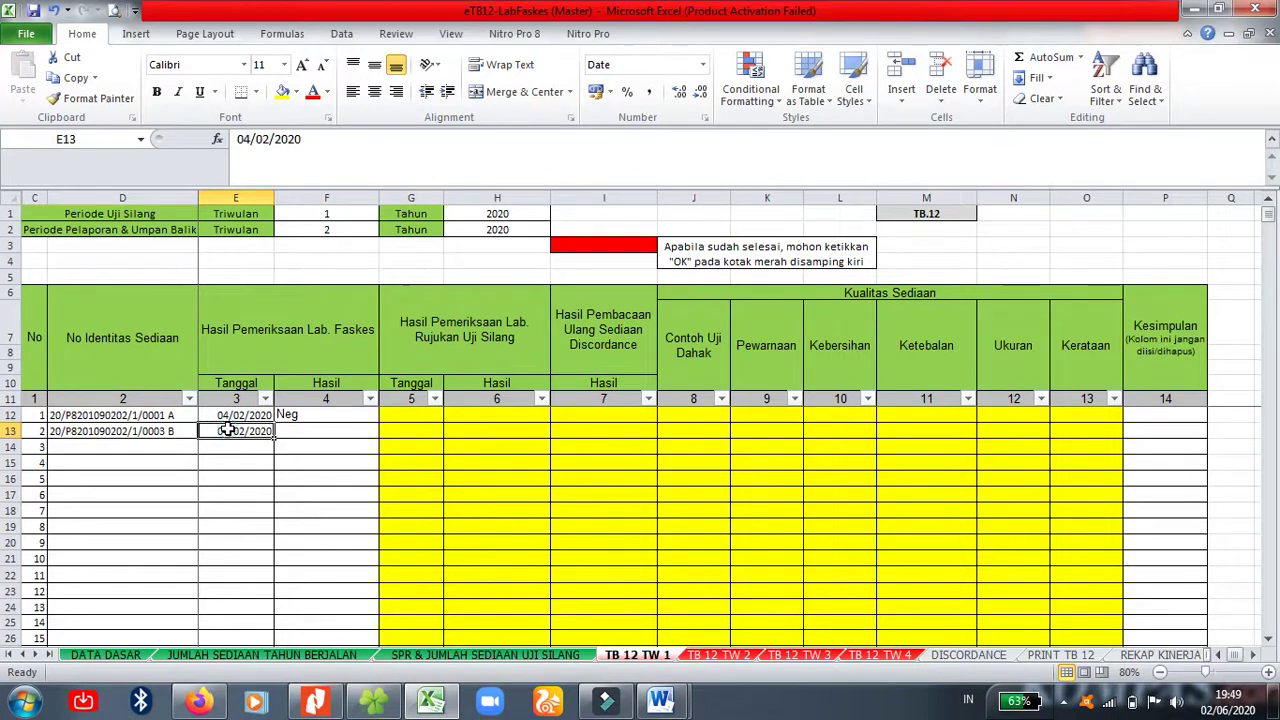
pyautogui.doubleClick(228, 430)
pyautogui.press('BackSpace')
pyautogui.write('6')
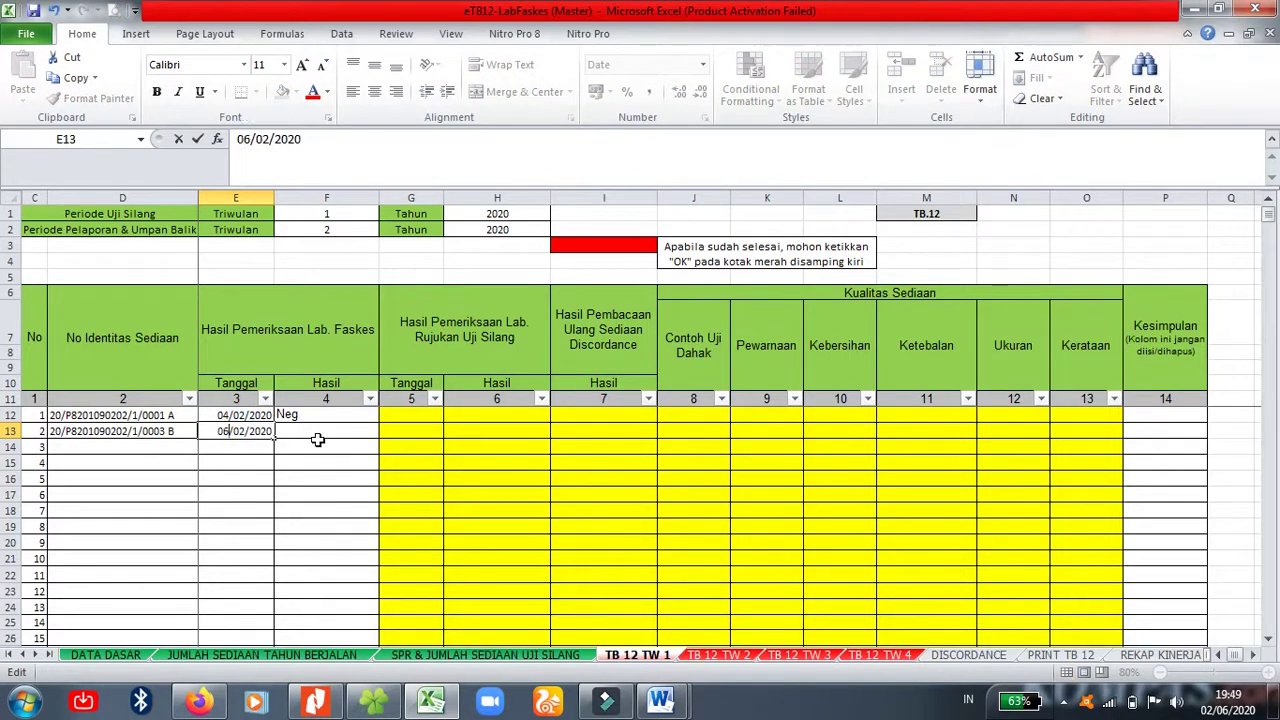
pyautogui.press('Return')
pyautogui.click(230, 431)
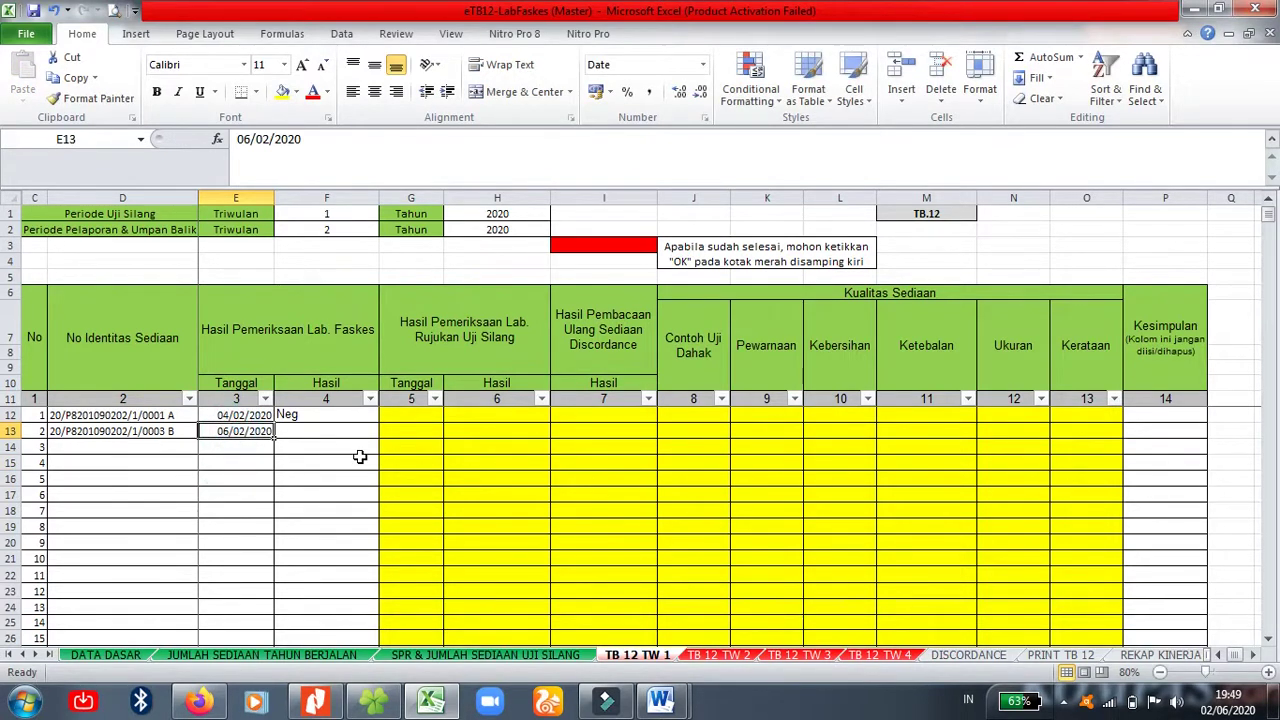
pyautogui.write('06/02/2020')
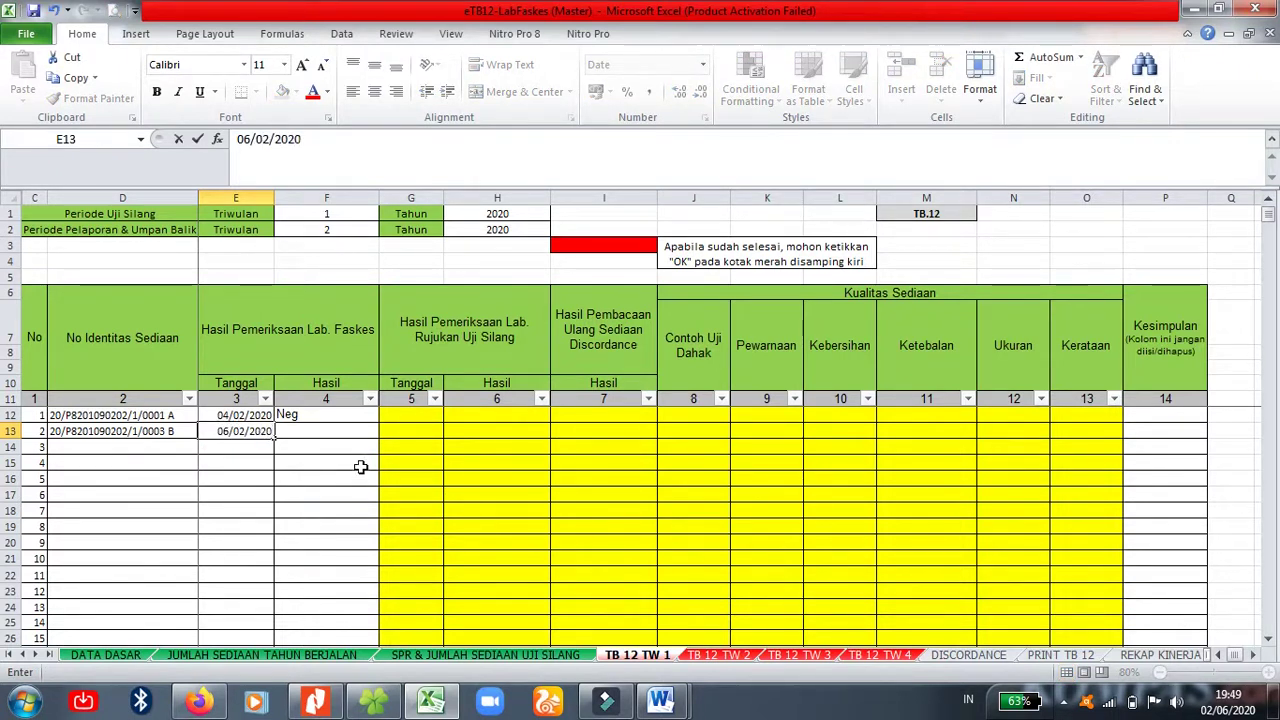
# Step: Check slide 2's result in the Nitro Pro register PDF and set its Lab. Faskes result in cell F13 of the Excel sheet to Neg
pyautogui.click(313, 430)
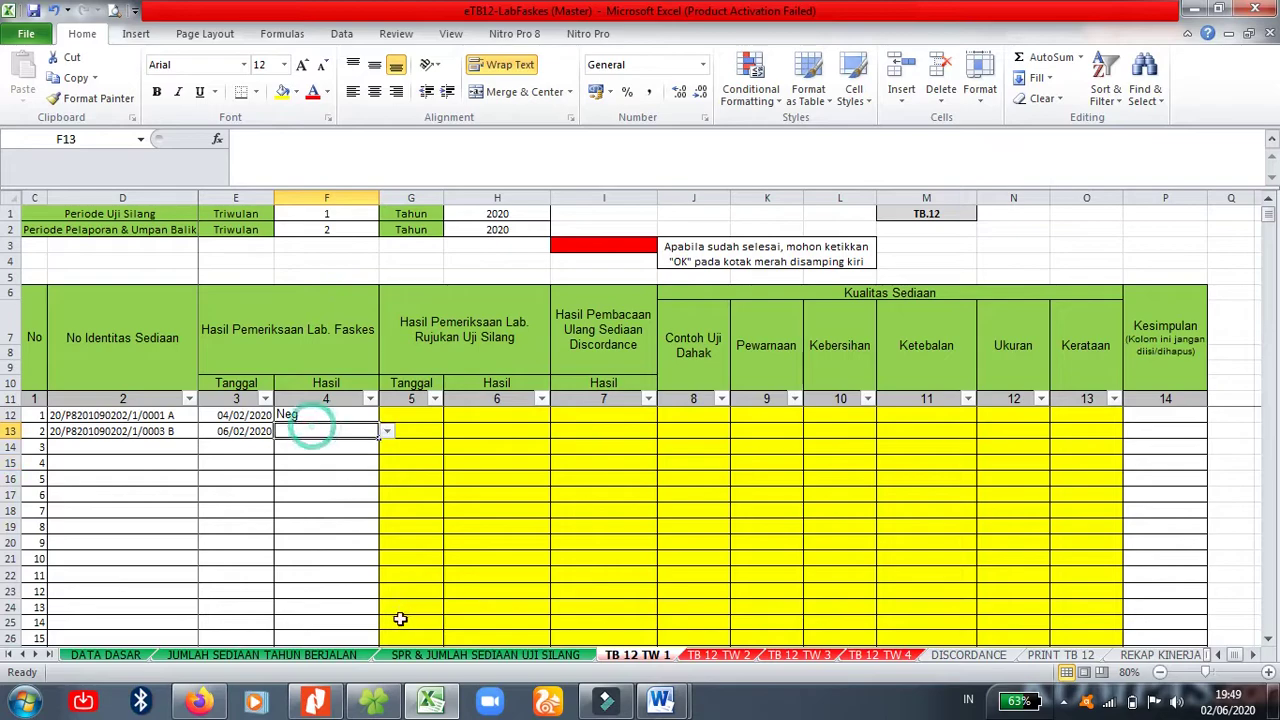
pyautogui.click(337, 699)
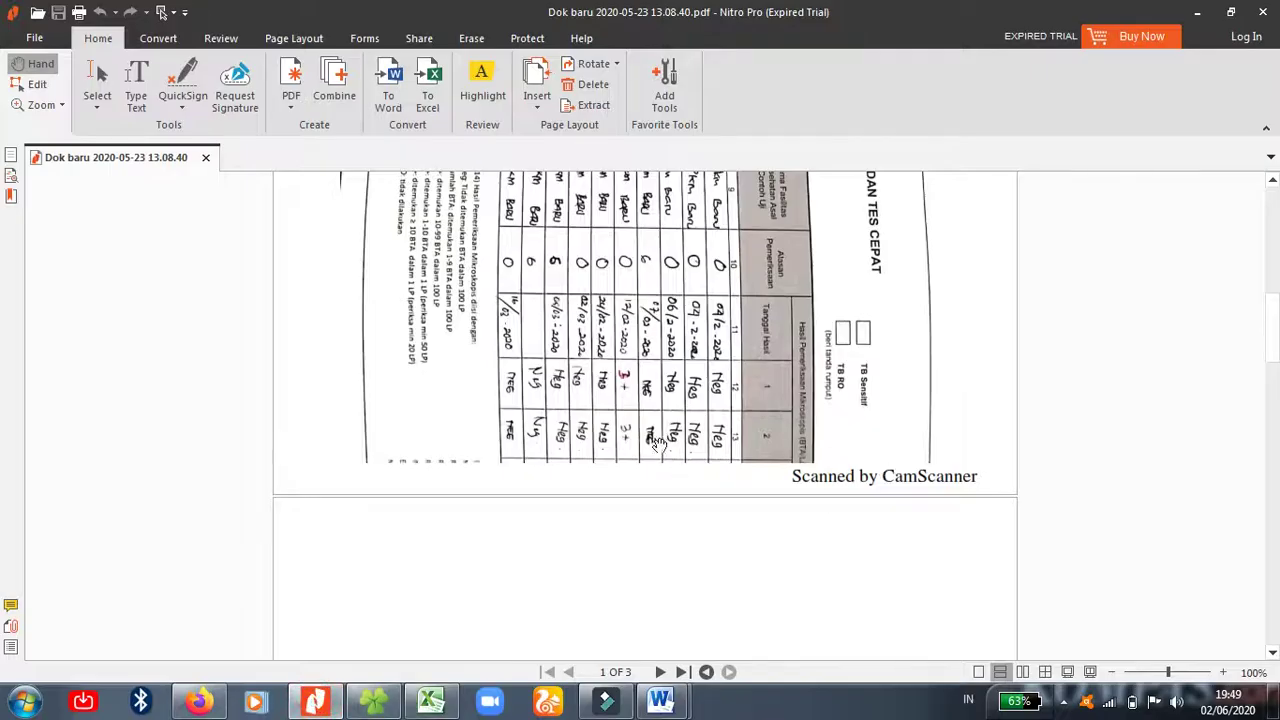
pyautogui.click(431, 699)
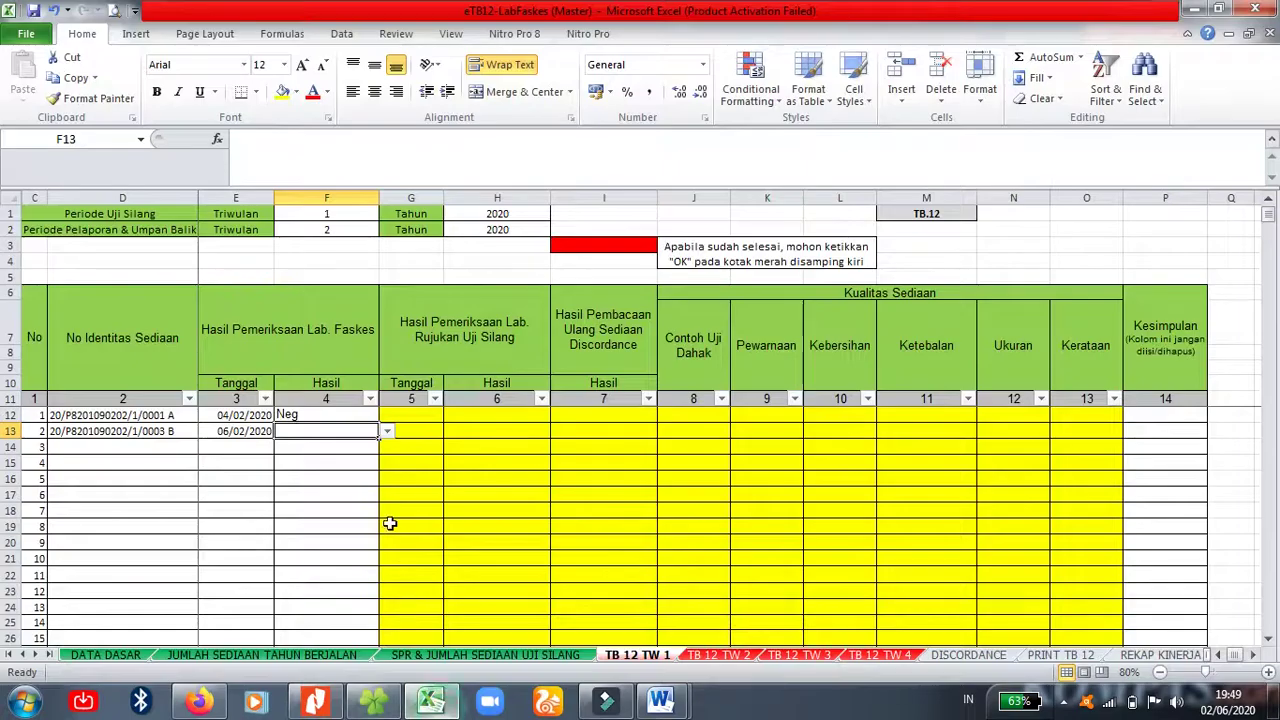
pyautogui.click(386, 431)
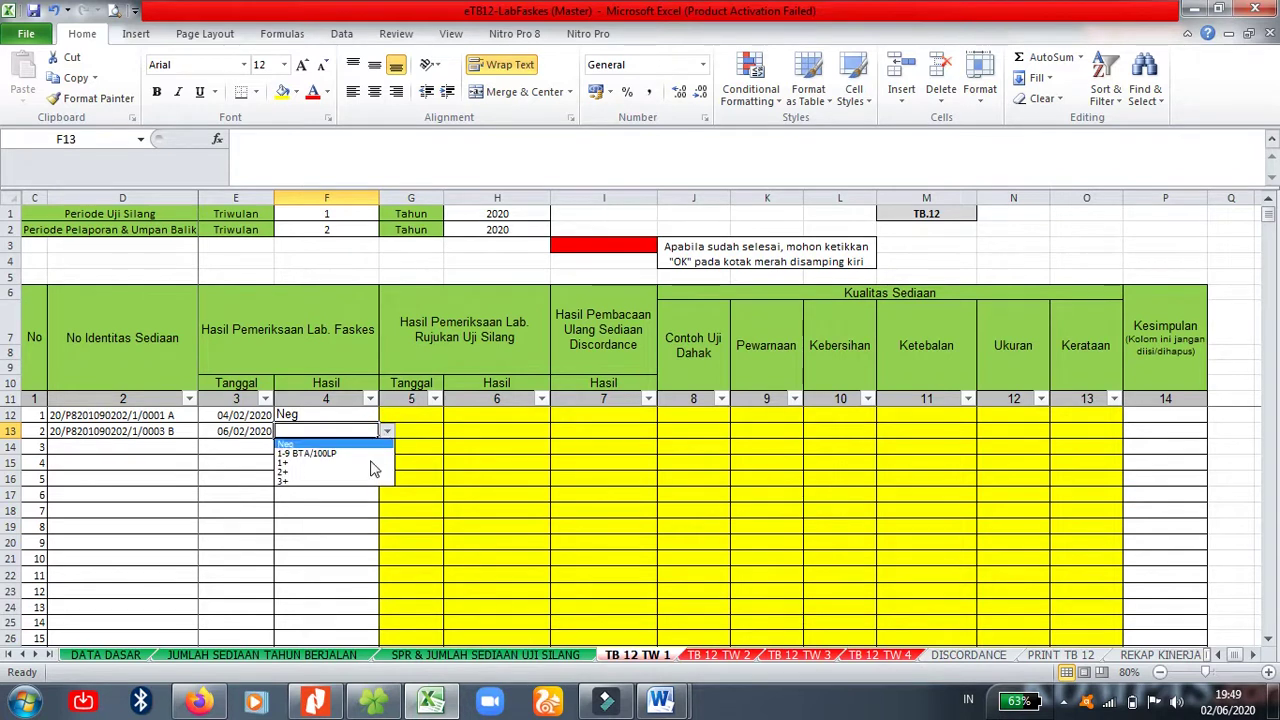
pyautogui.click(349, 440)
pyautogui.click(334, 447)
pyautogui.click(362, 465)
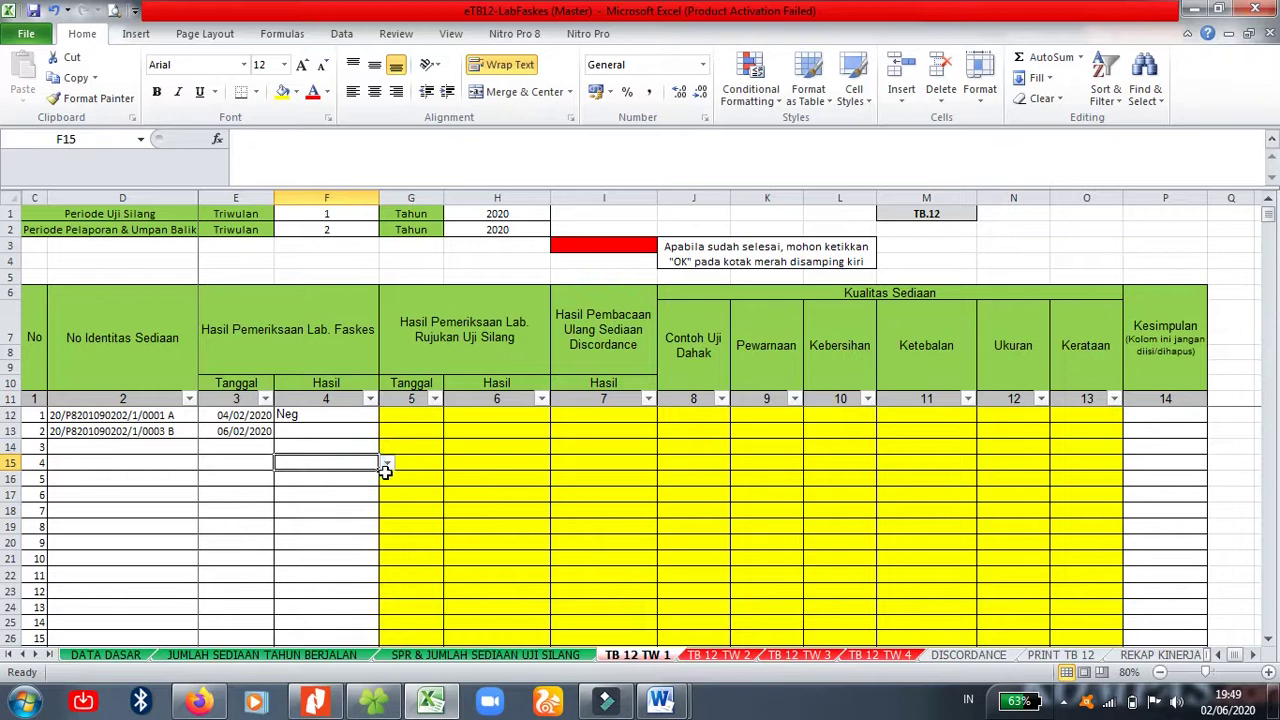
pyautogui.click(324, 436)
pyautogui.click(386, 431)
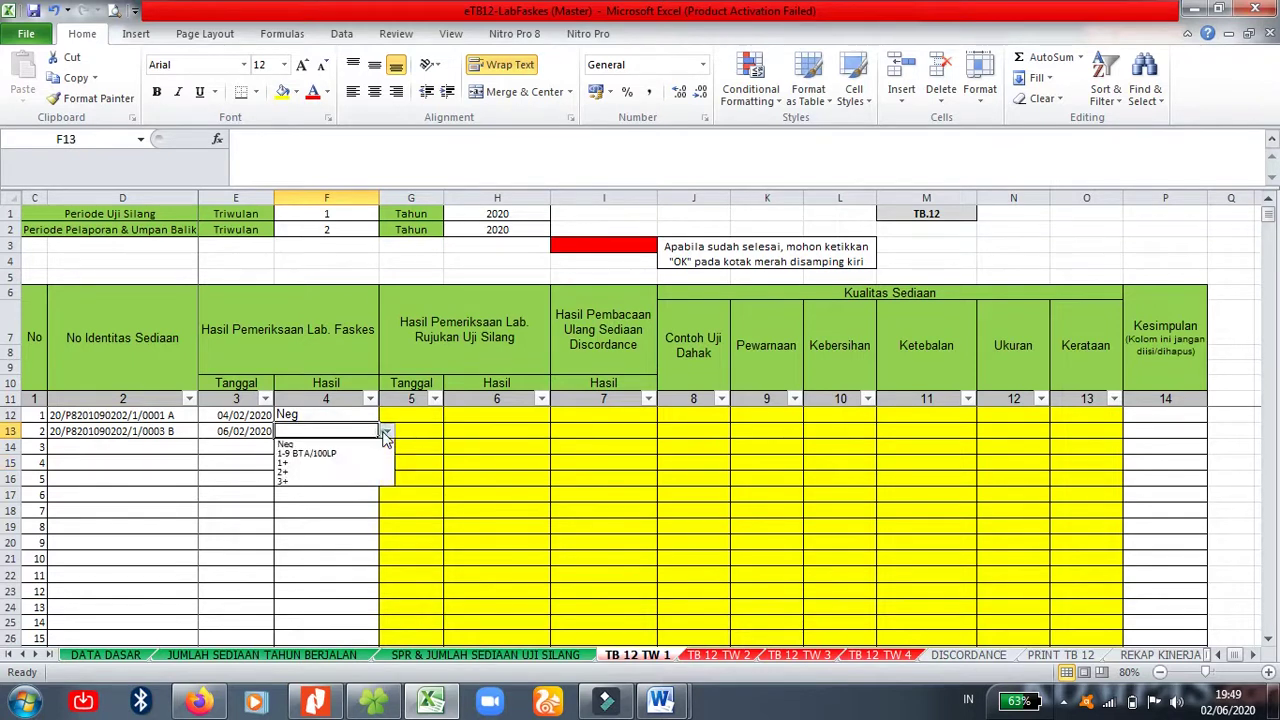
pyautogui.click(320, 444)
pyautogui.click(305, 480)
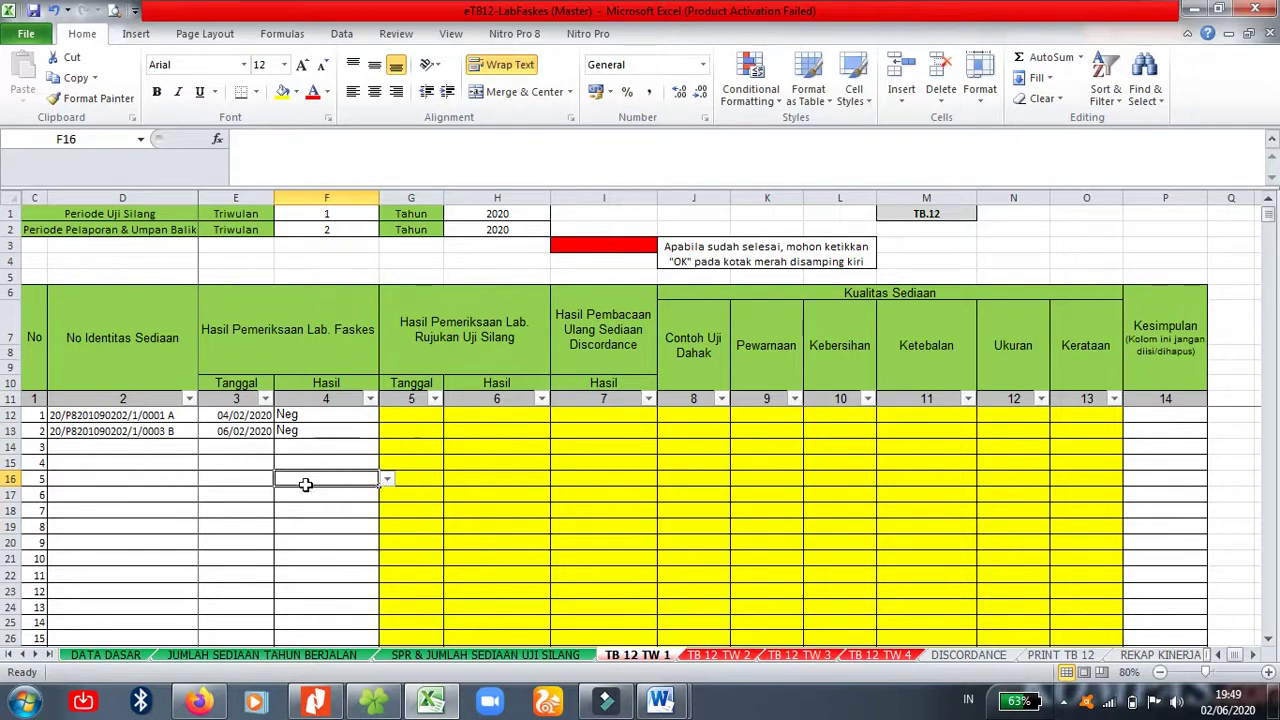
# Step: Check the TW1 slide sampling interval on the SPR & JUMLAH SEDIAAN UJI SILANG sheet and return to cell D14 of TB 12 TW 1
pyautogui.click(87, 562)
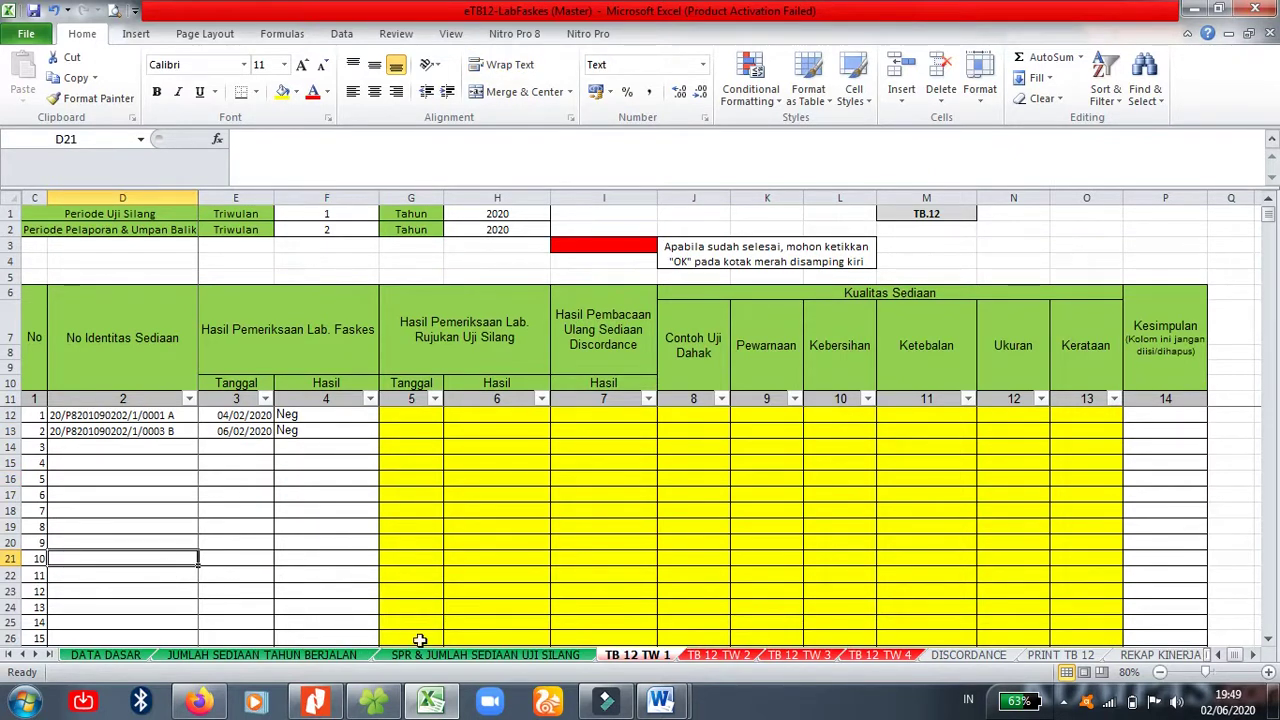
pyautogui.click(510, 655)
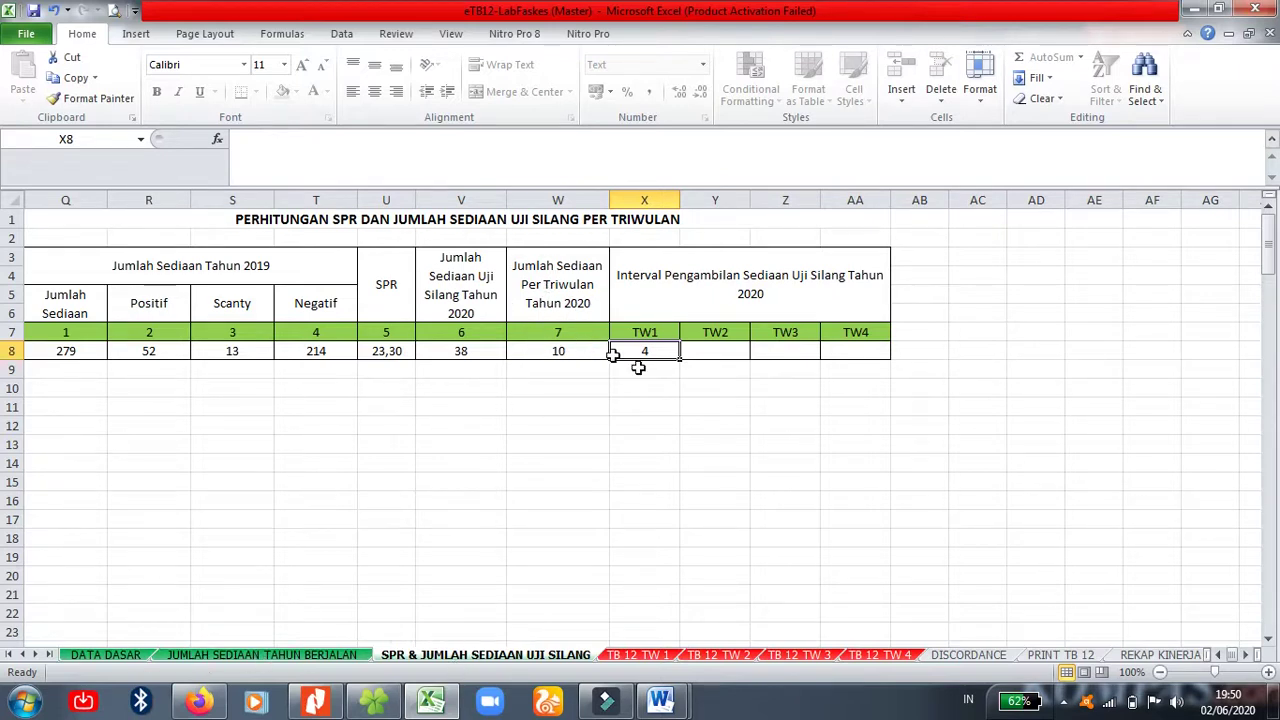
pyautogui.click(645, 655)
pyautogui.click(140, 450)
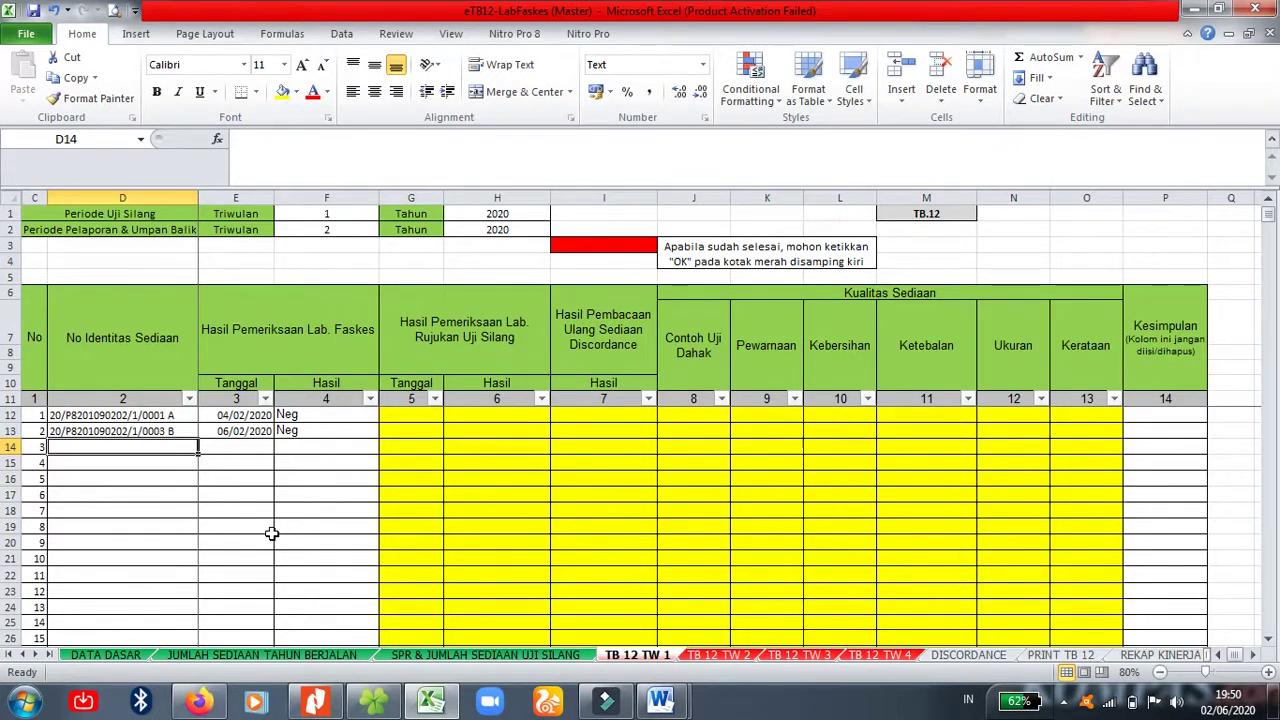
# Step: Mark the TB 12 TW 1 sheet as finished by entering ok in the red cell I3
pyautogui.click(608, 246)
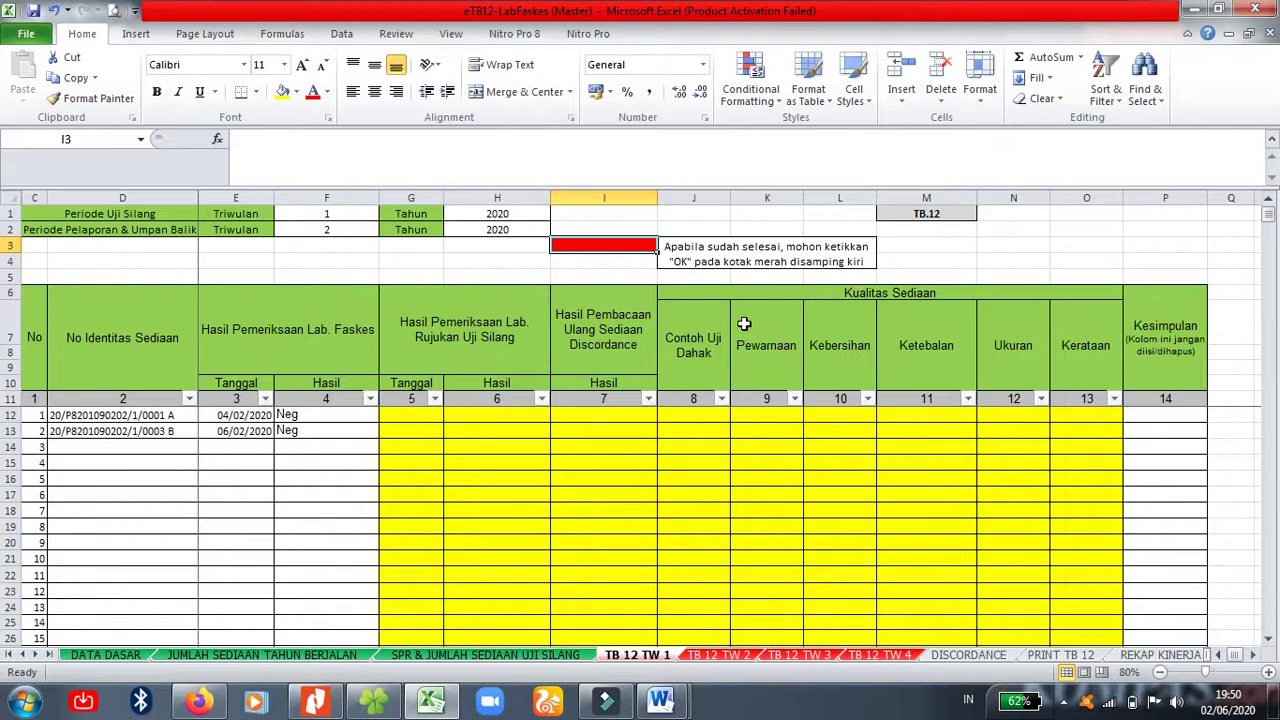
pyautogui.write('ok')
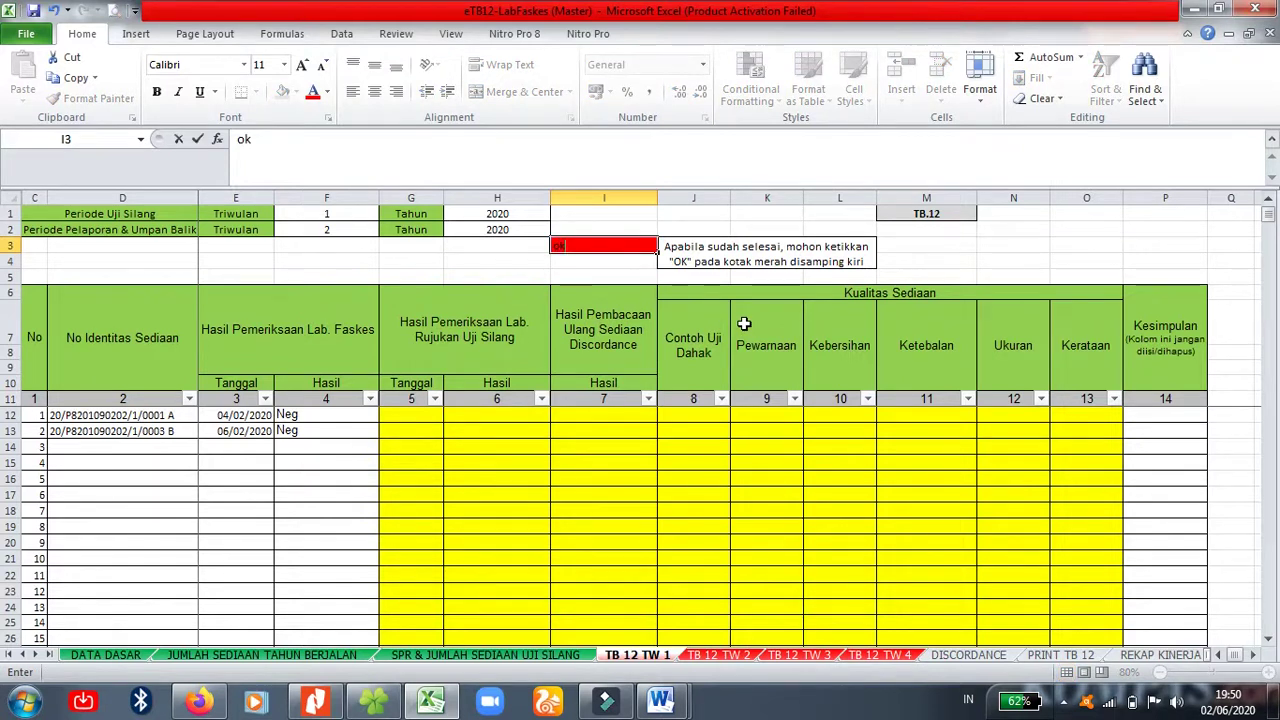
pyautogui.press('Return')
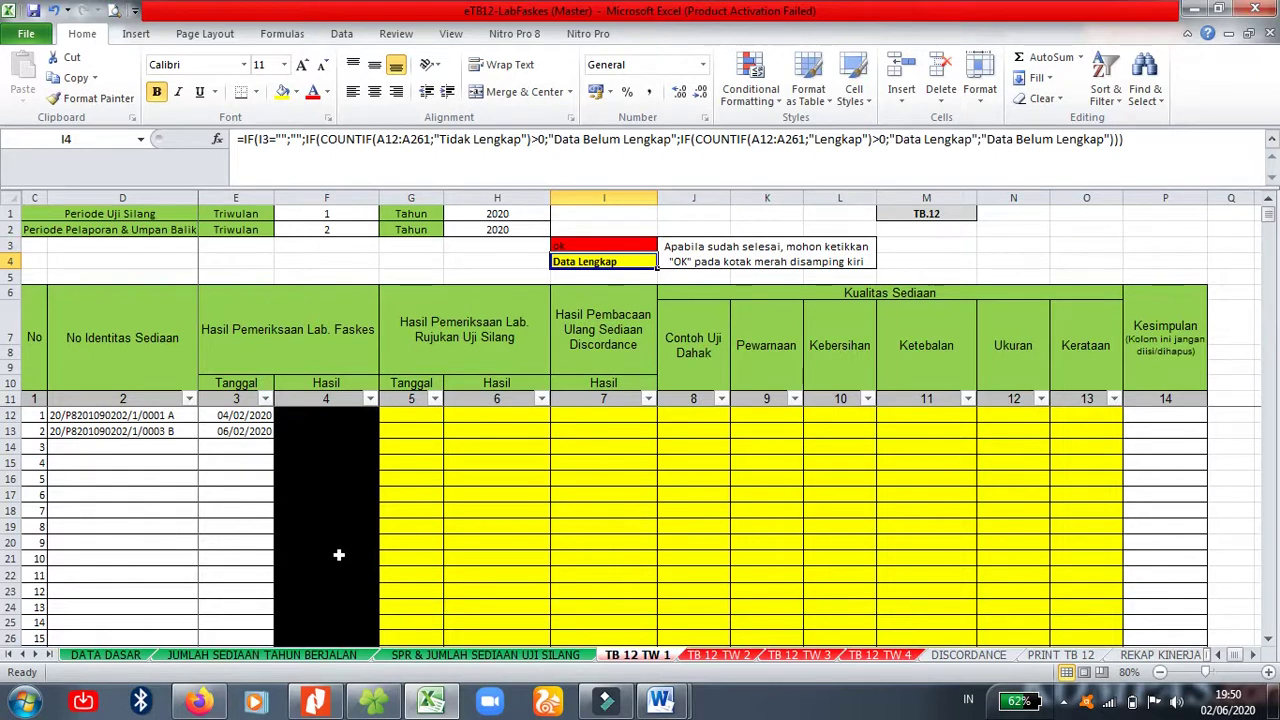
# Step: Inspect the Lab. Faskes result cells in column F, including F12 and F13, for their stored content
pyautogui.click(340, 477)
pyautogui.click(345, 447)
pyautogui.click(328, 428)
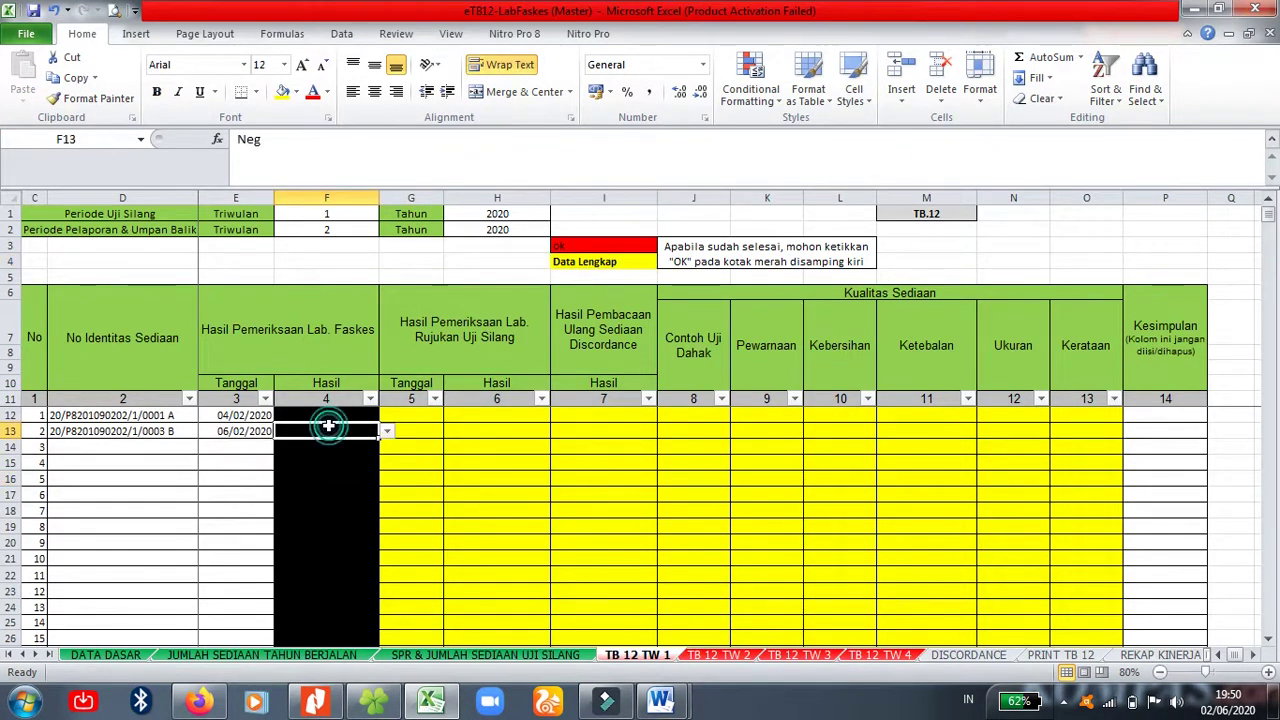
pyautogui.click(332, 415)
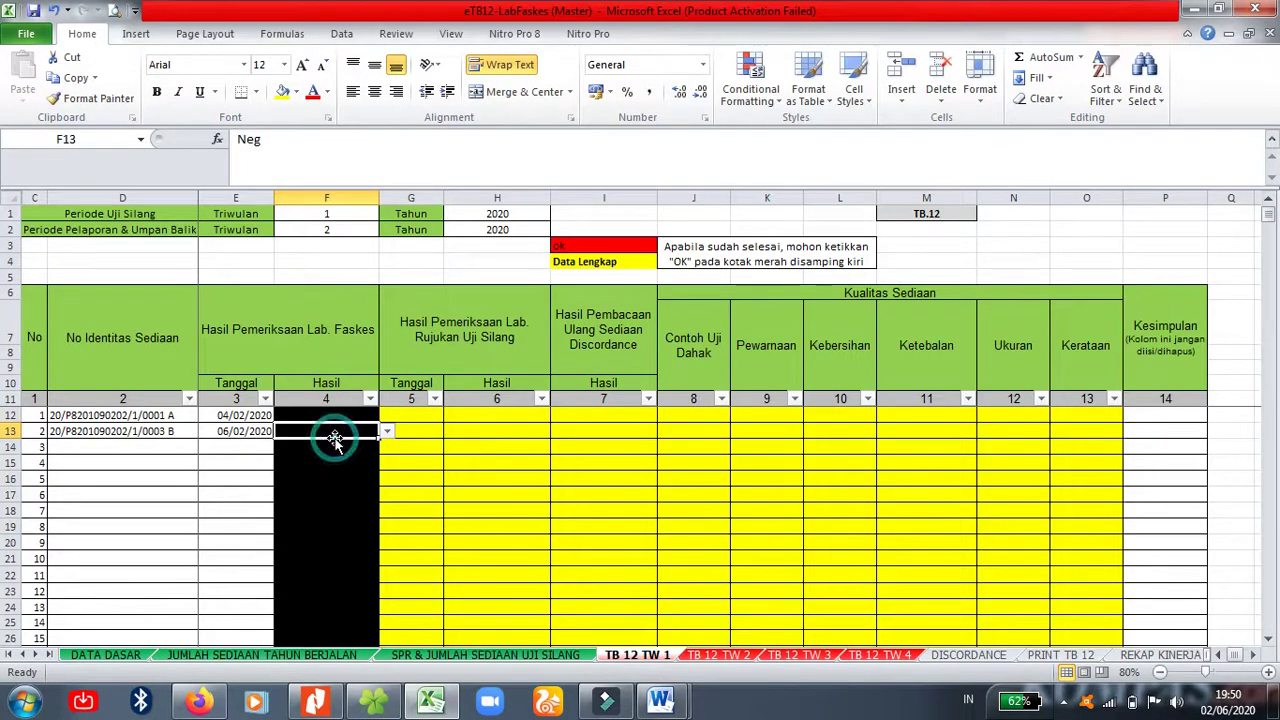
pyautogui.click(346, 432)
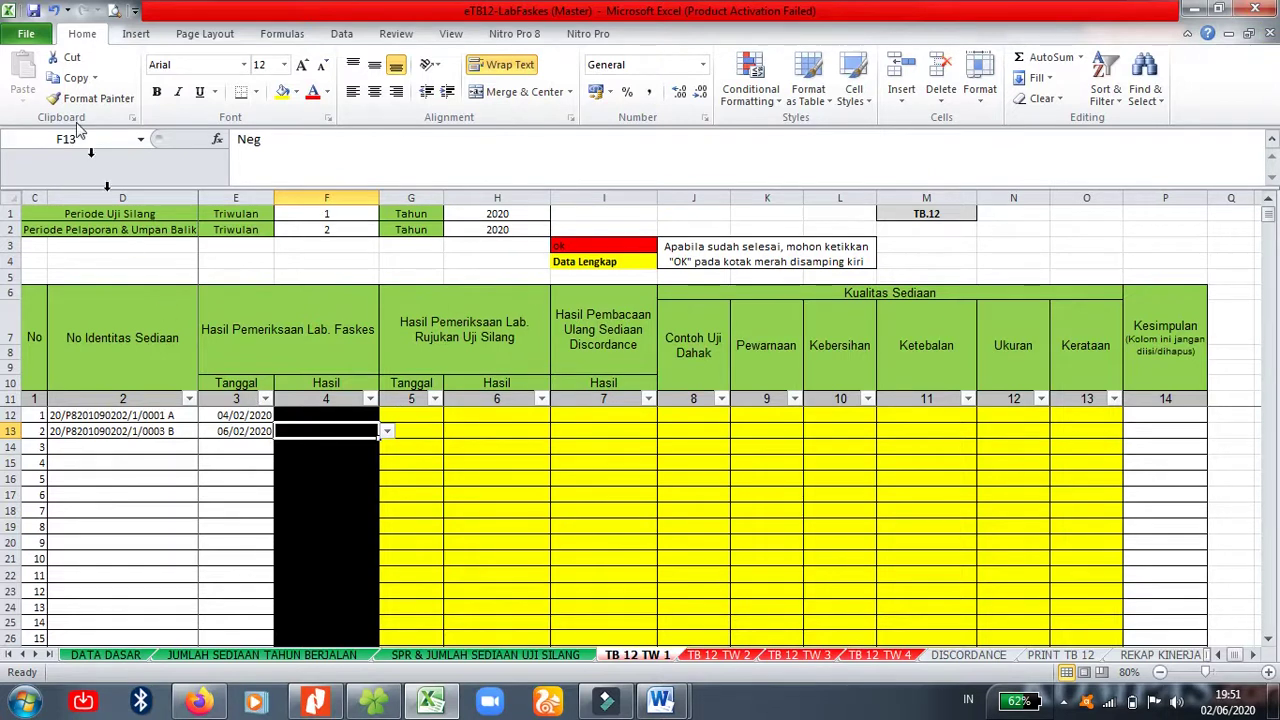
# Step: Start saving the workbook as a copy and change its file name to eTB12-LabFaskes PKM Bobaneigo
pyautogui.click(27, 33)
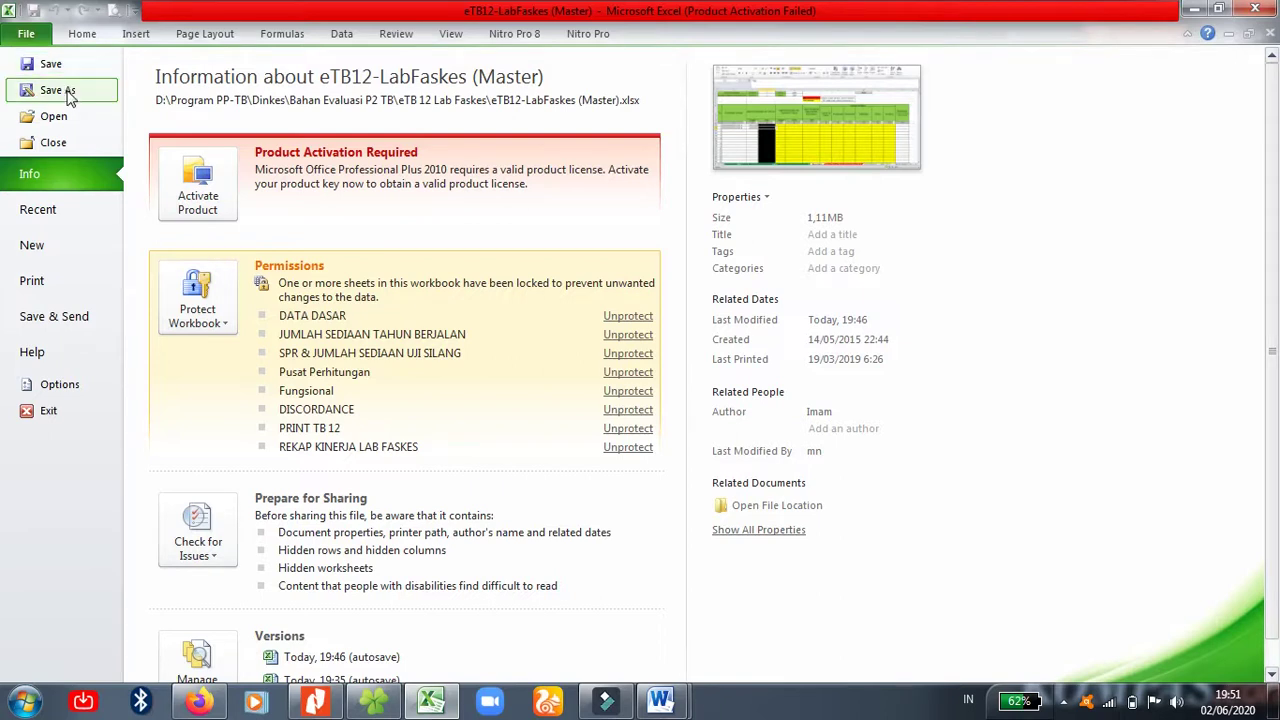
pyautogui.click(67, 90)
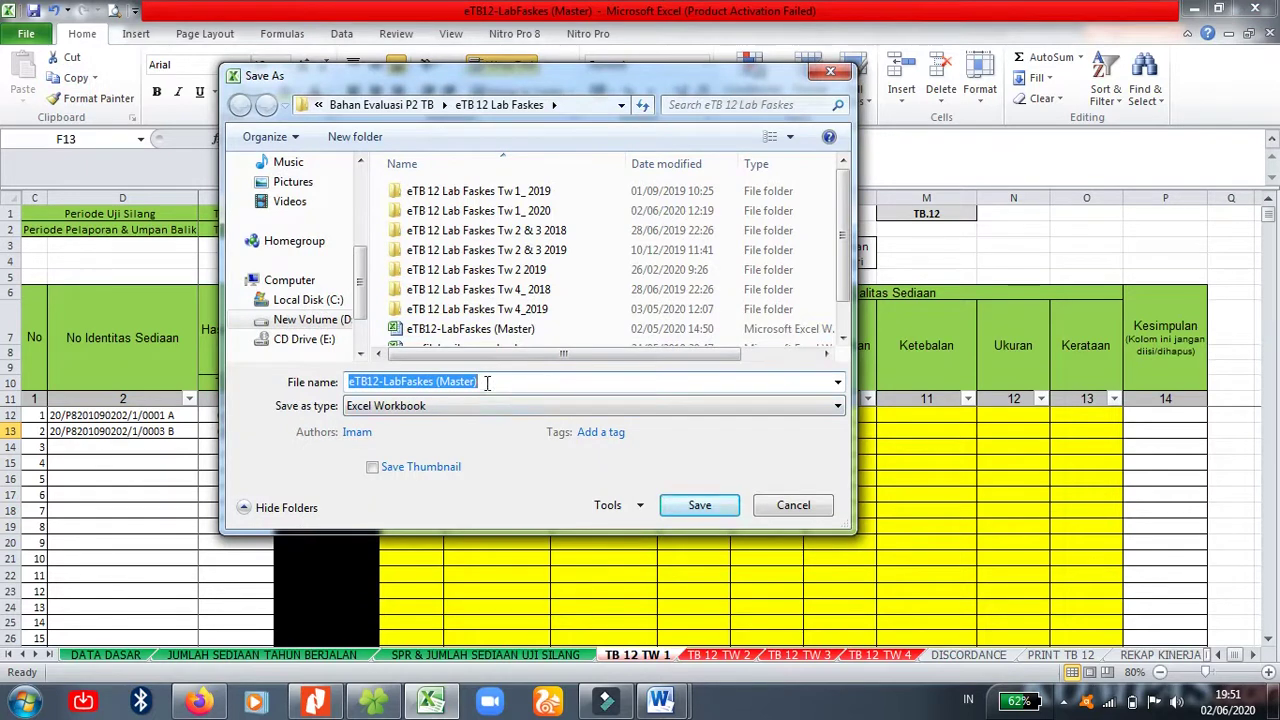
pyautogui.click(489, 382)
pyautogui.press('BackSpace')
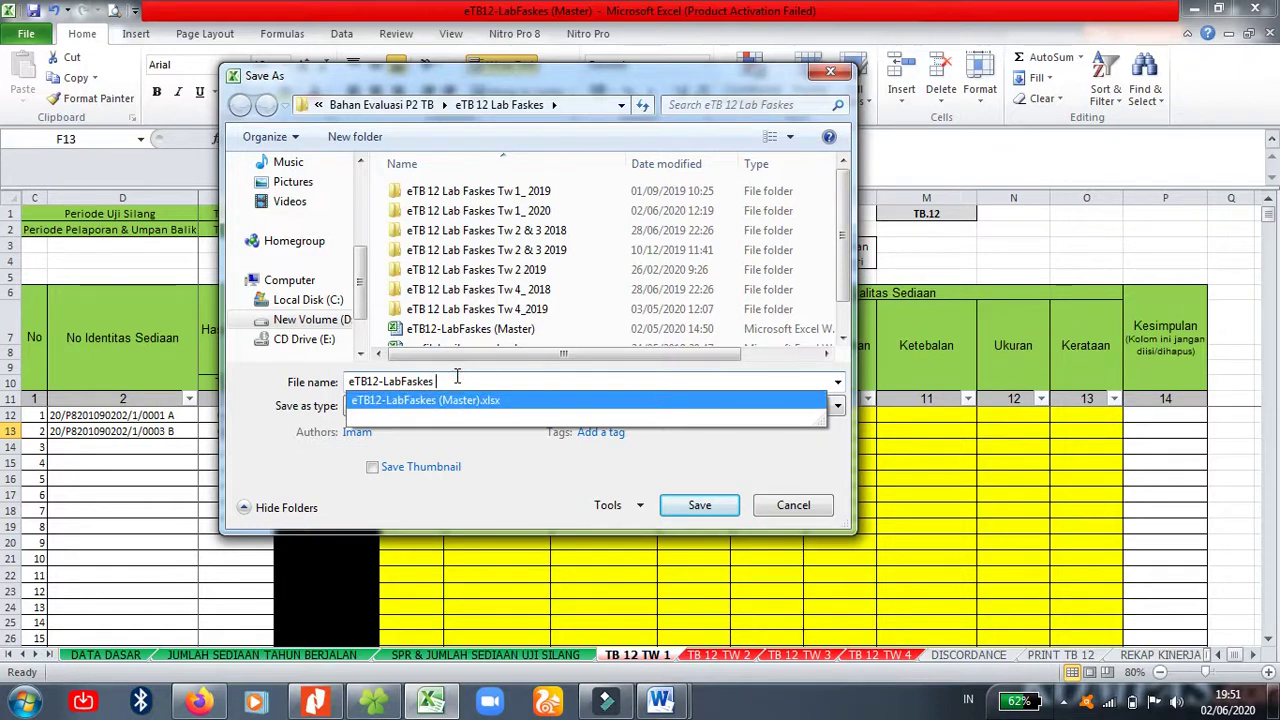
pyautogui.write('PKM Bobaneigo')
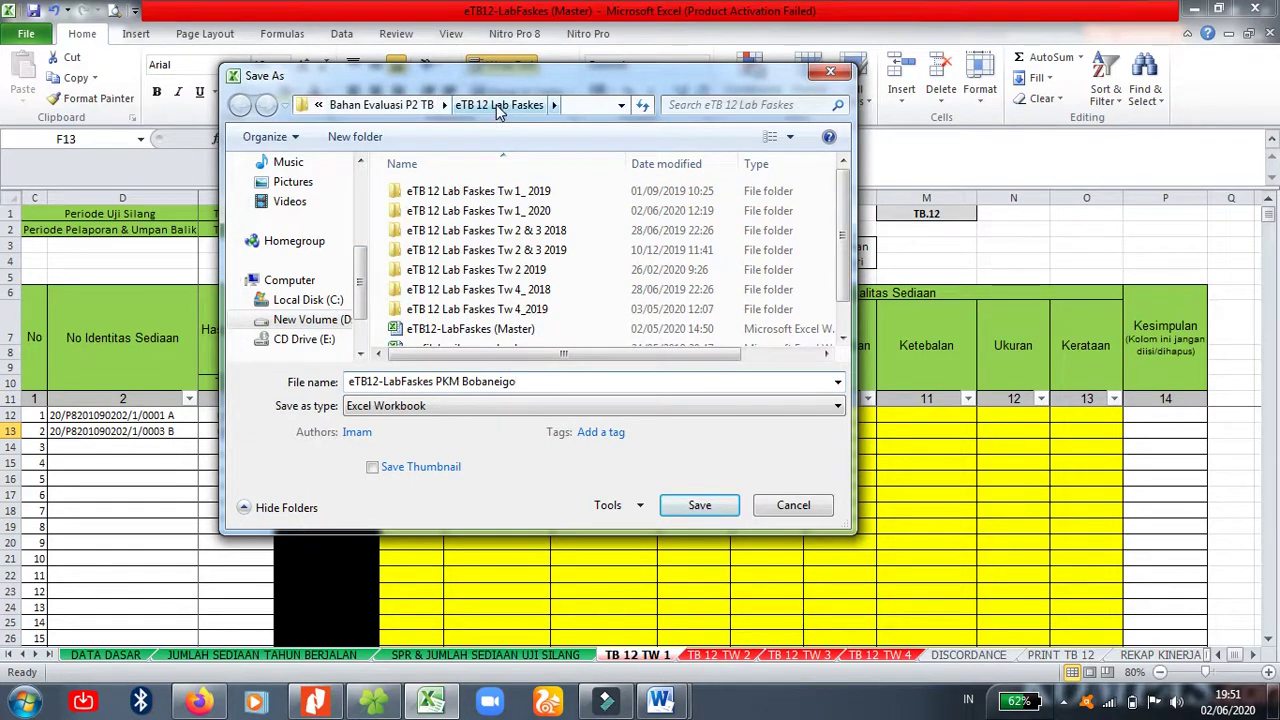
# Step: Create a folder named Latihan inside eTB 12 Lab Faskes and save the renamed workbook in it
pyautogui.click(553, 105)
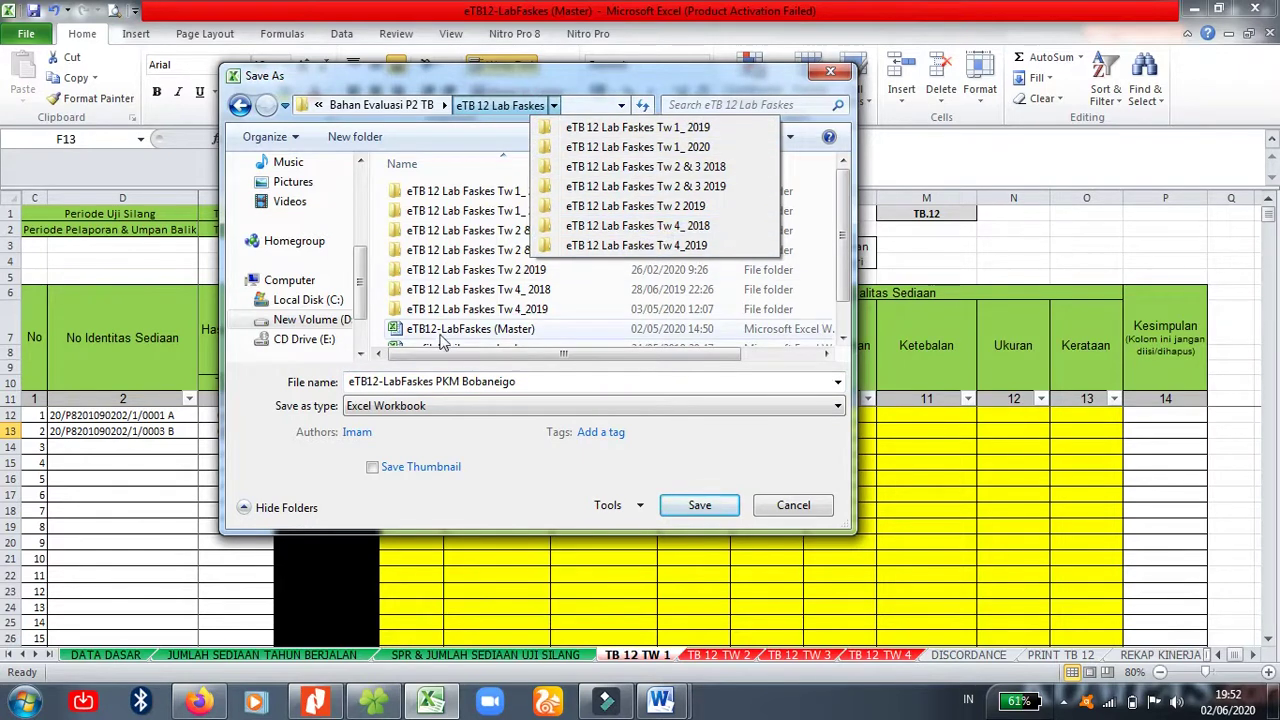
pyautogui.click(356, 138)
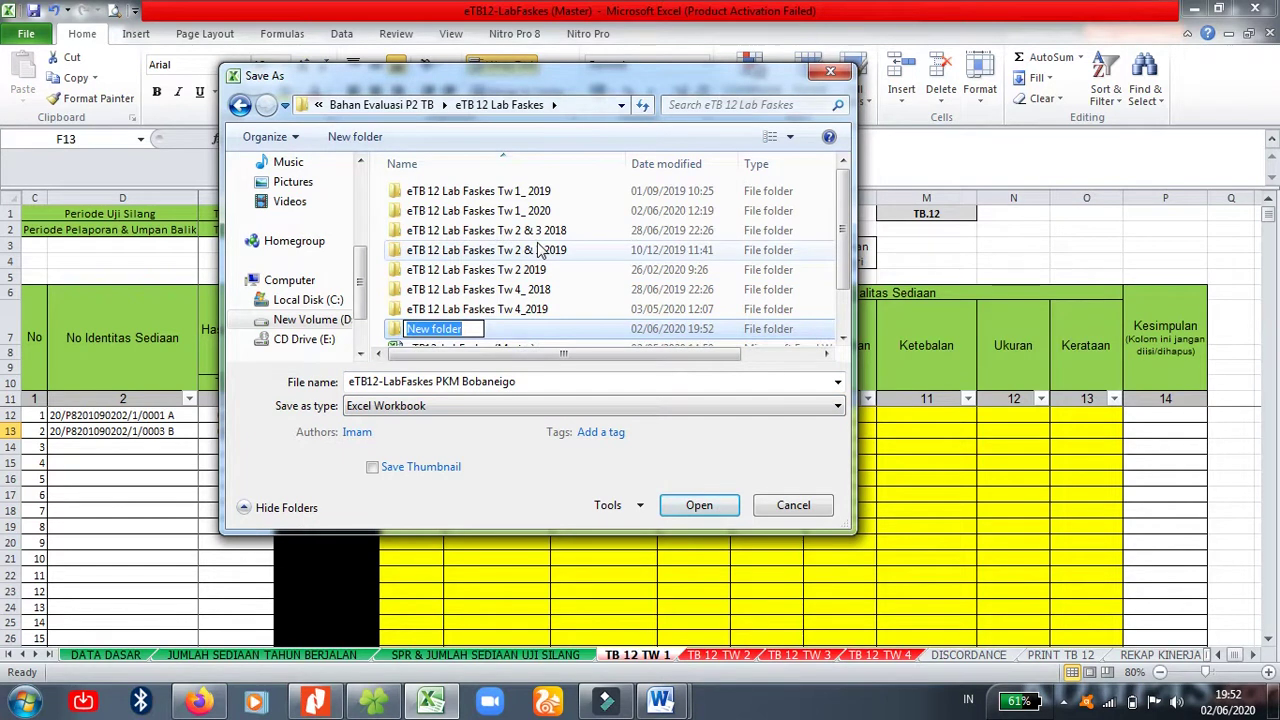
pyautogui.write('Latihan')
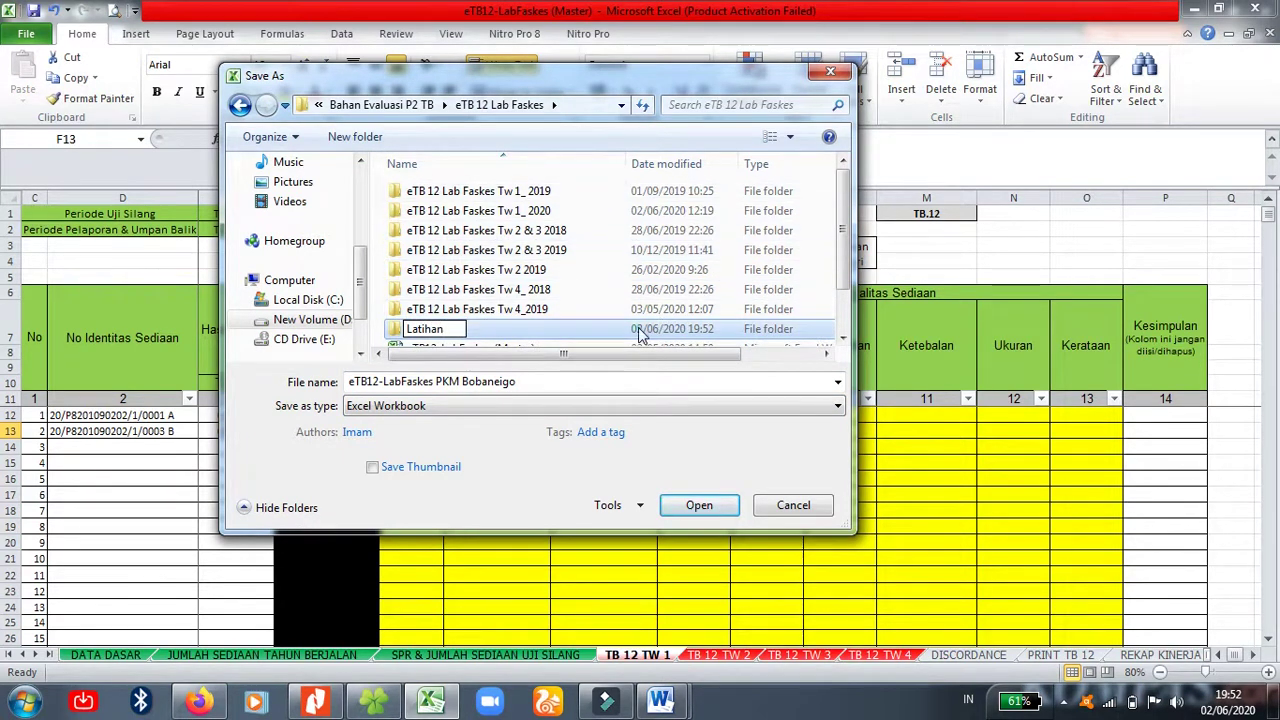
pyautogui.press('Return')
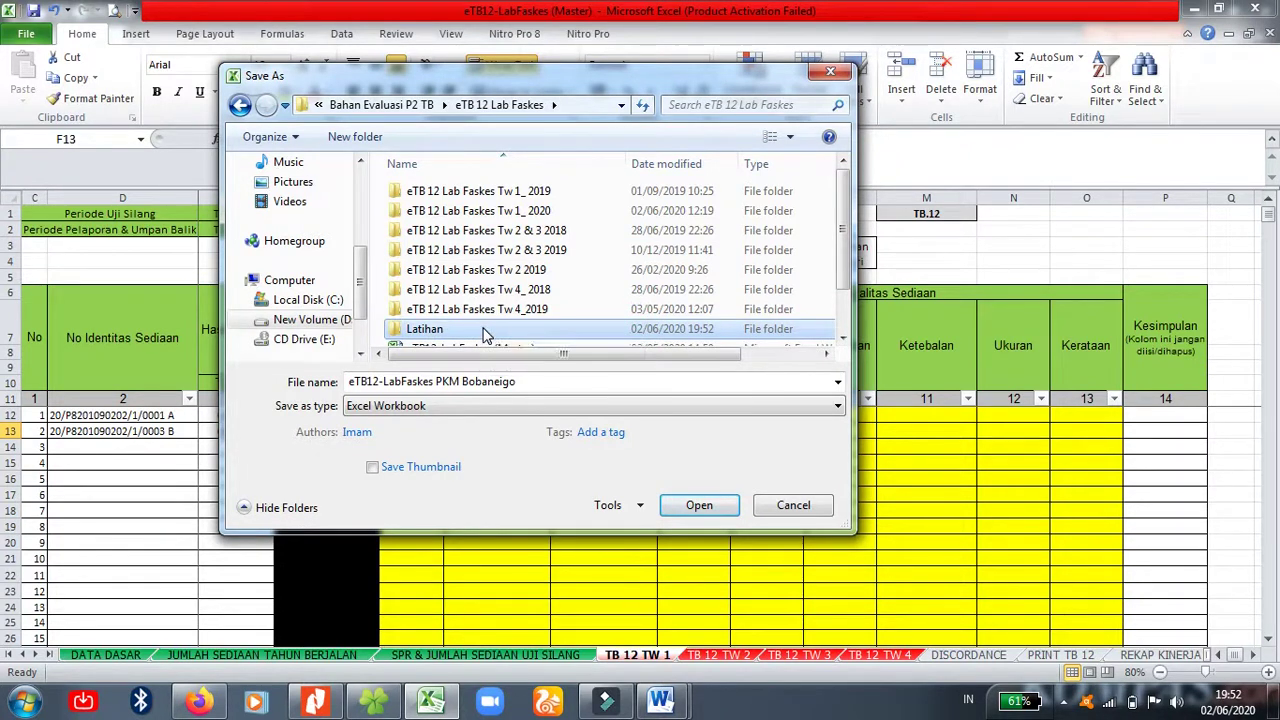
pyautogui.doubleClick(484, 330)
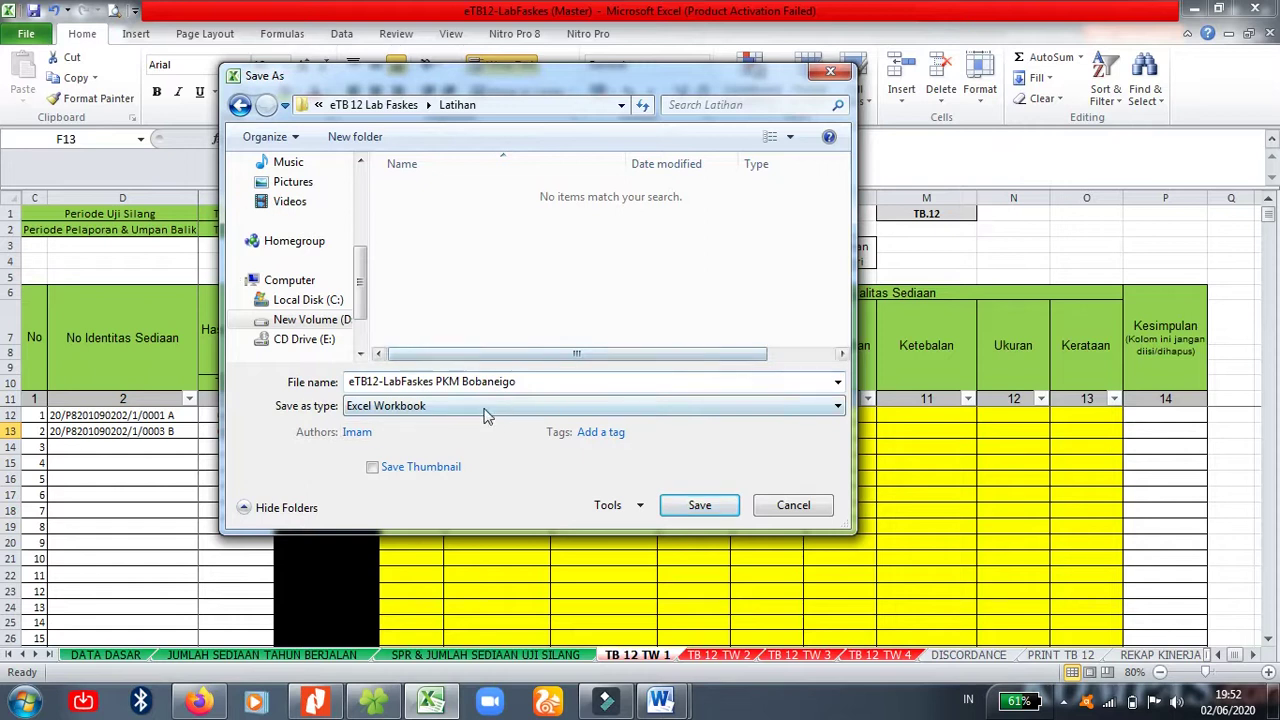
pyautogui.click(694, 508)
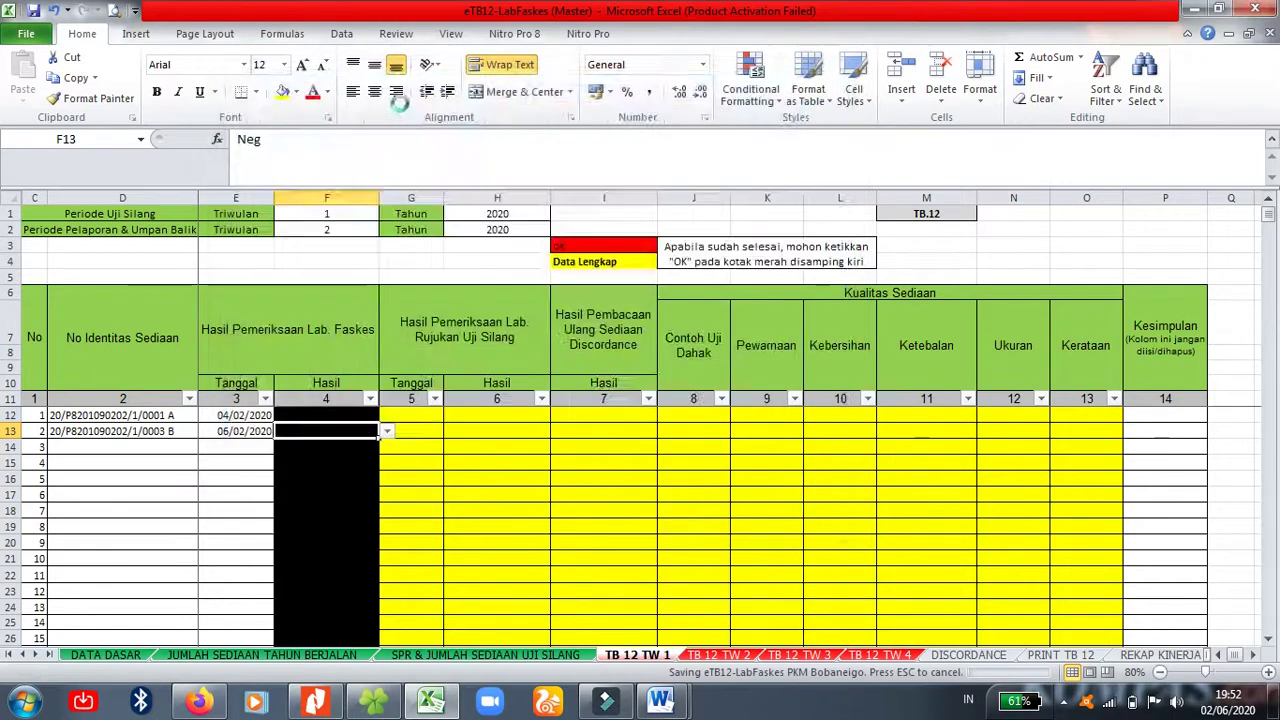
# Step: Close the Excel workbook and the Nitro Pro register PDF
pyautogui.click(1256, 10)
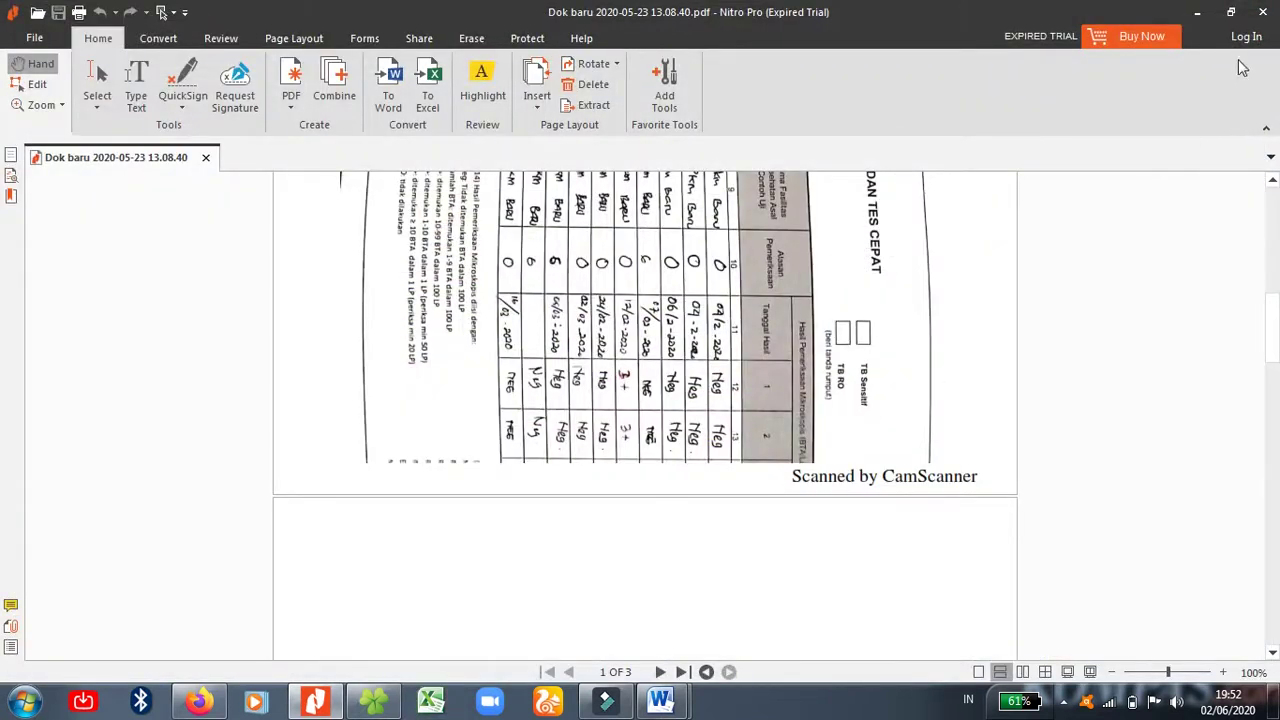
pyautogui.click(1263, 12)
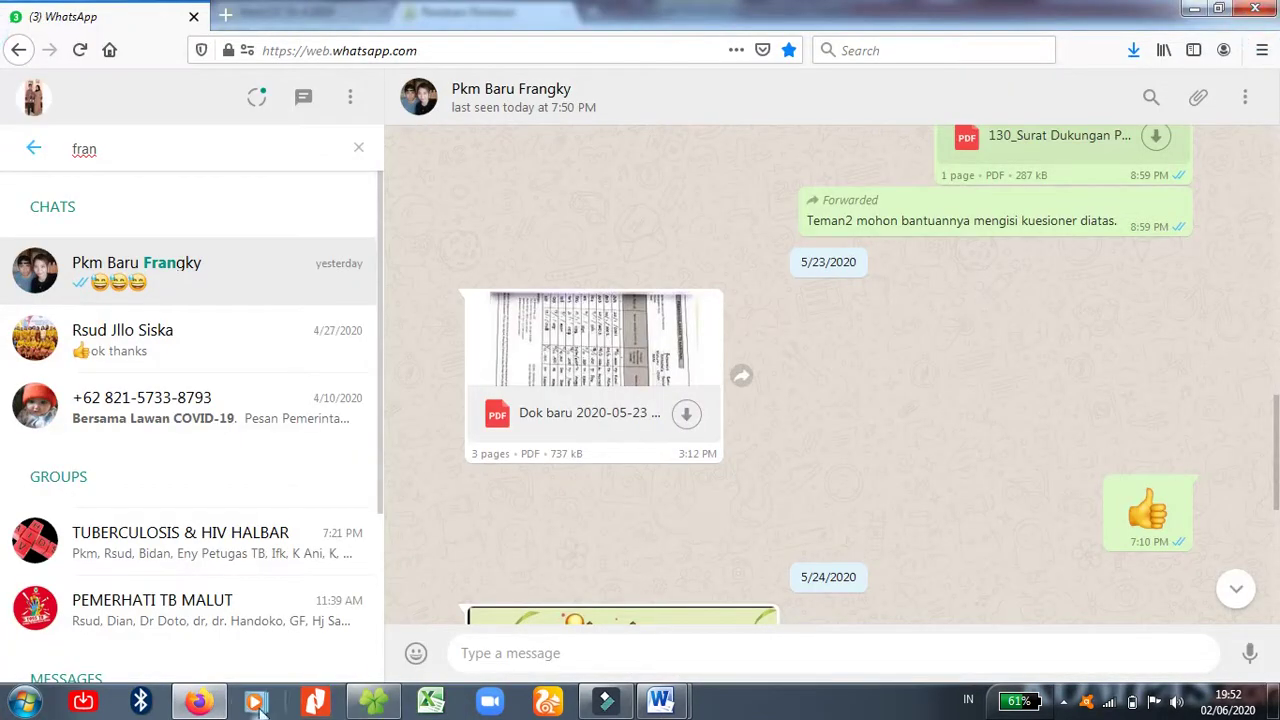
# Step: Switch to Windows Explorer, open the Latihan folder in eTB 12 Lab Faskes and select the eTB12-LabFaskes PKM Bobaneigo workbook
pyautogui.click(373, 700)
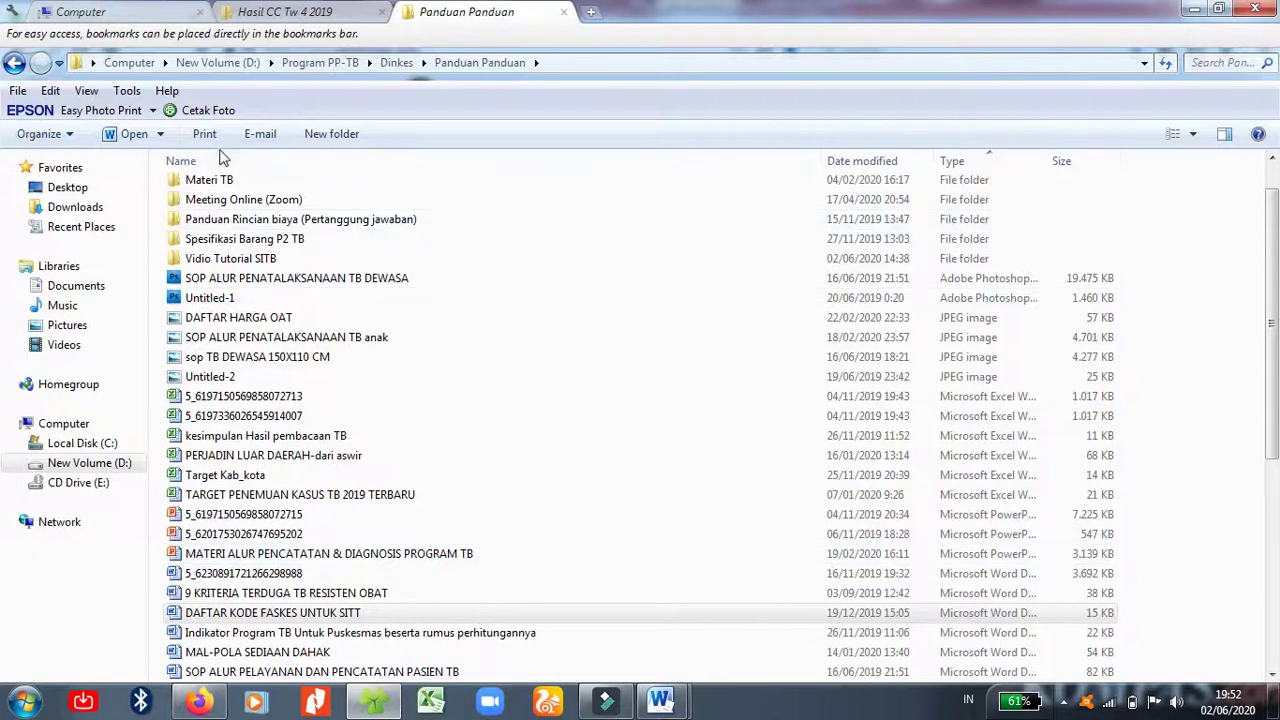
pyautogui.click(290, 12)
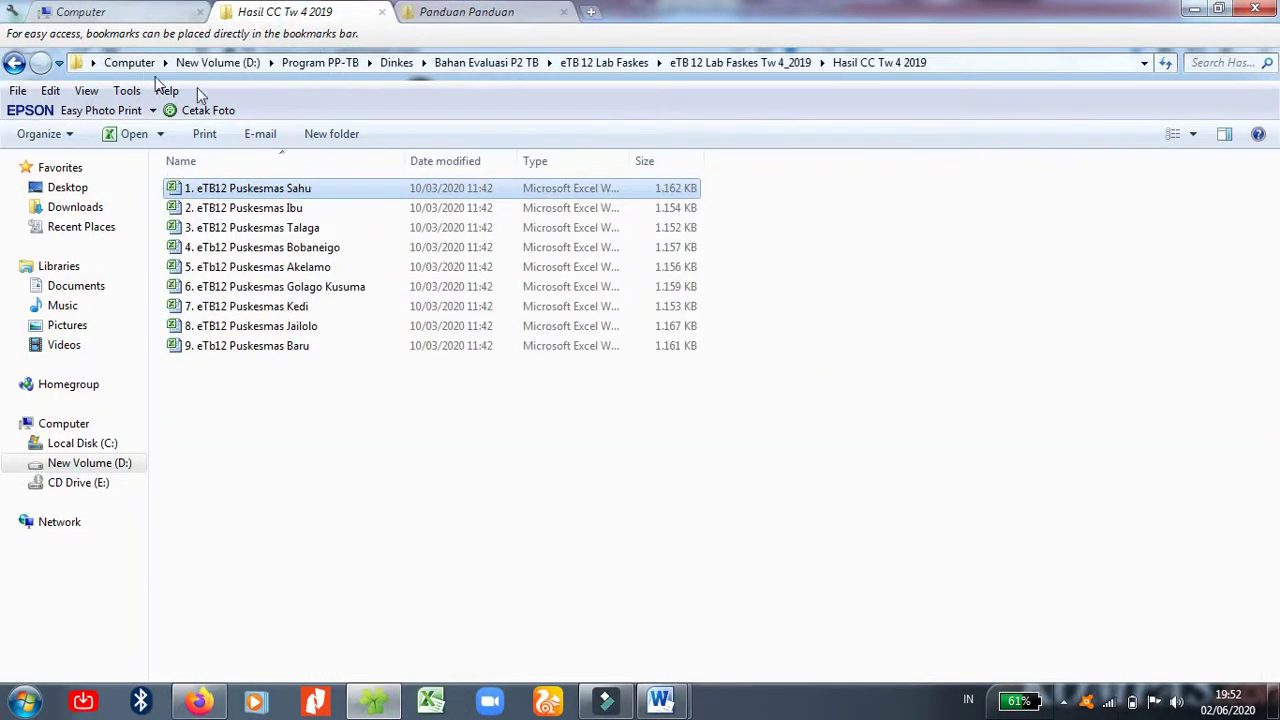
pyautogui.click(355, 350)
pyautogui.click(14, 64)
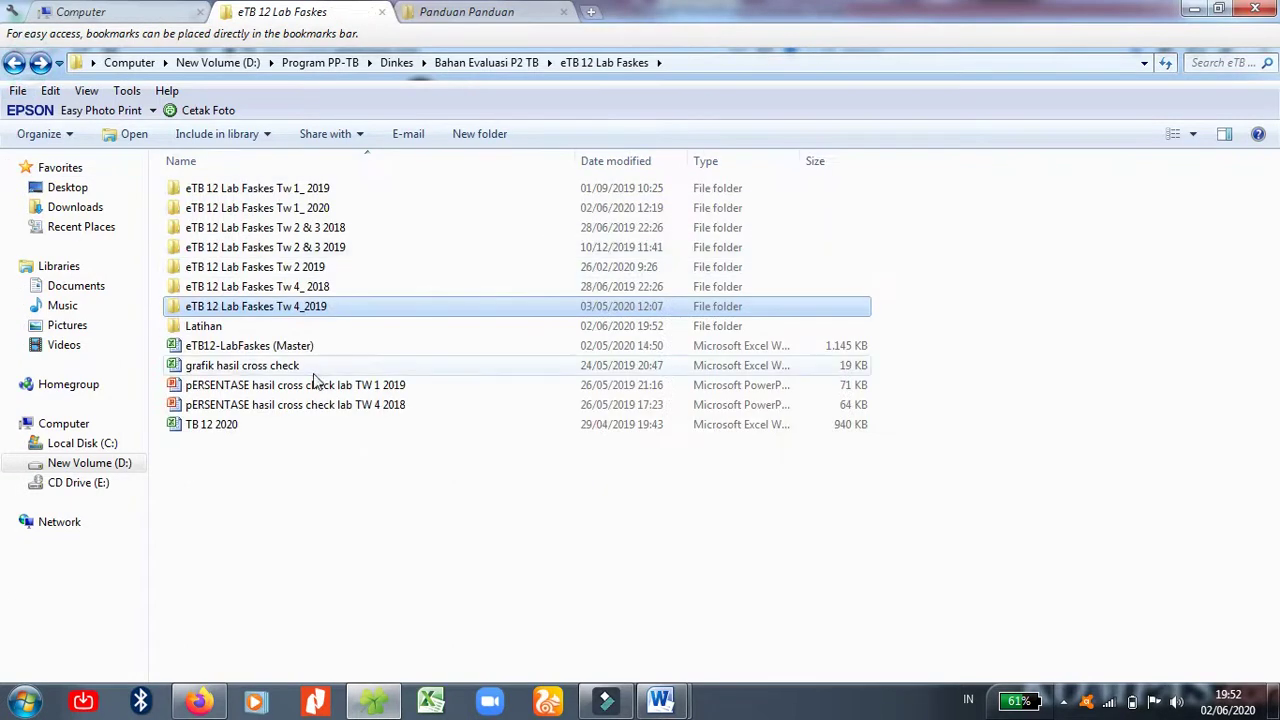
pyautogui.click(212, 328)
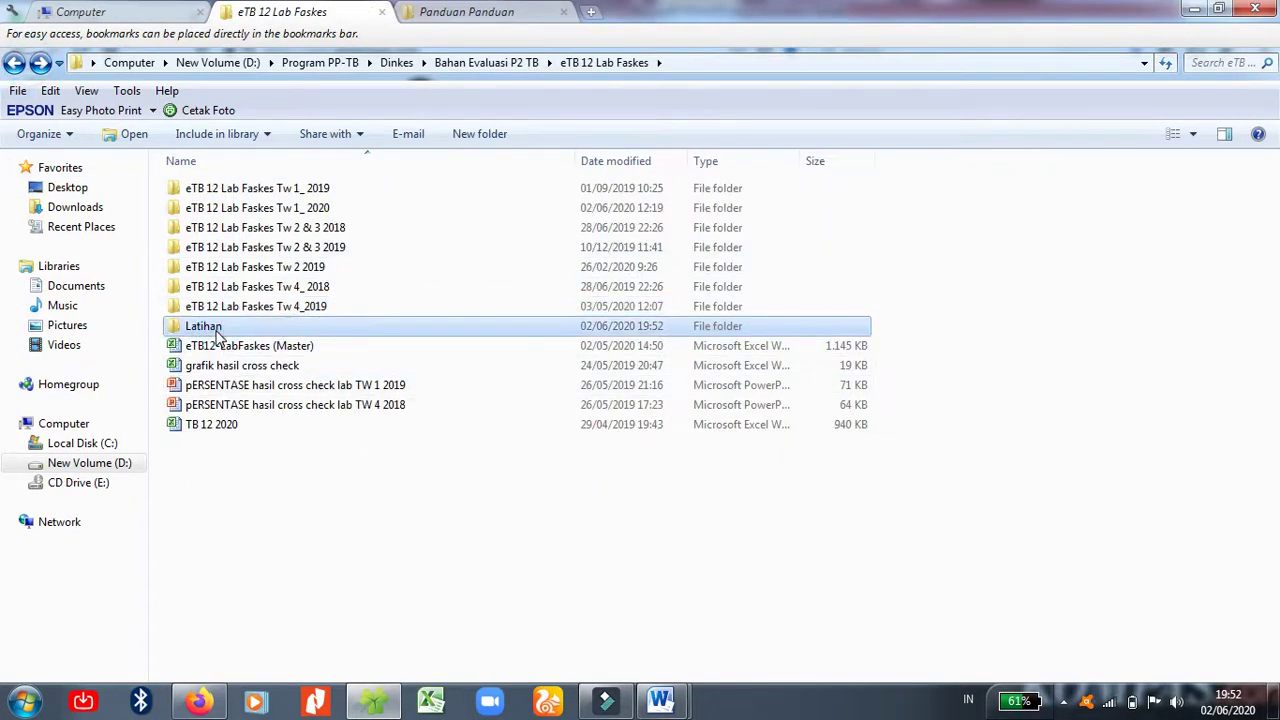
pyautogui.doubleClick(214, 329)
pyautogui.click(287, 191)
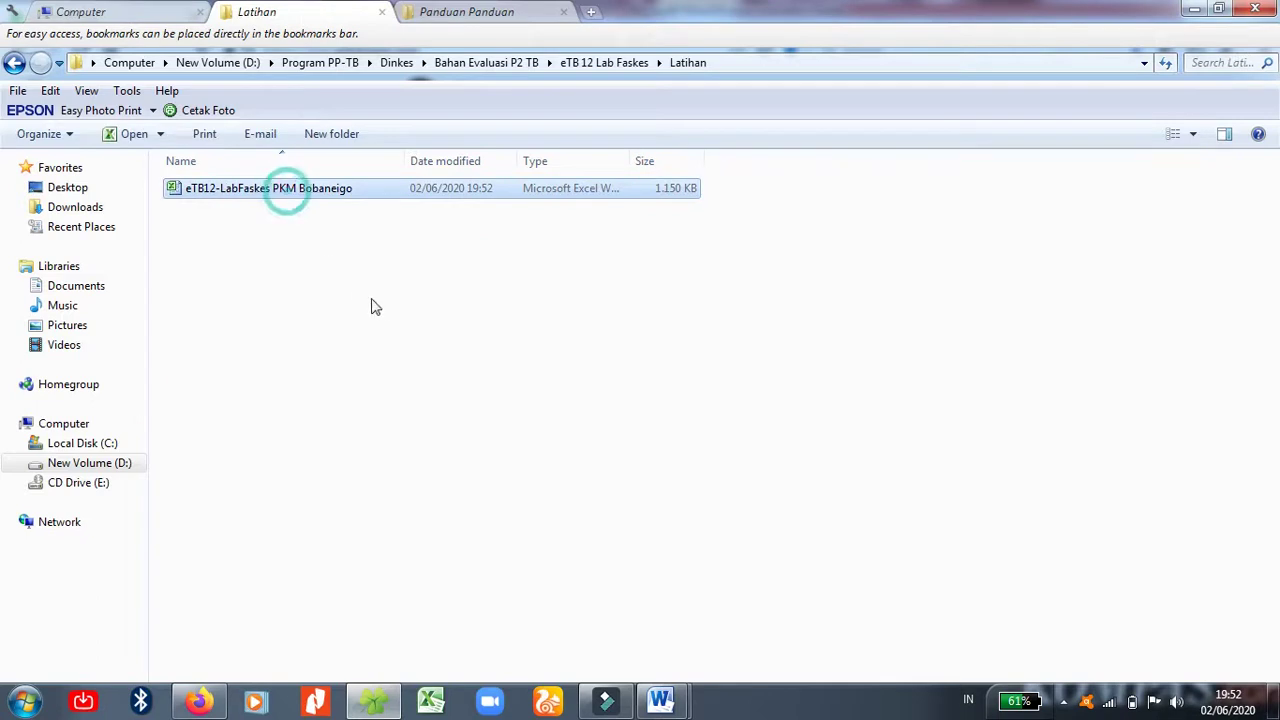
pyautogui.click(280, 277)
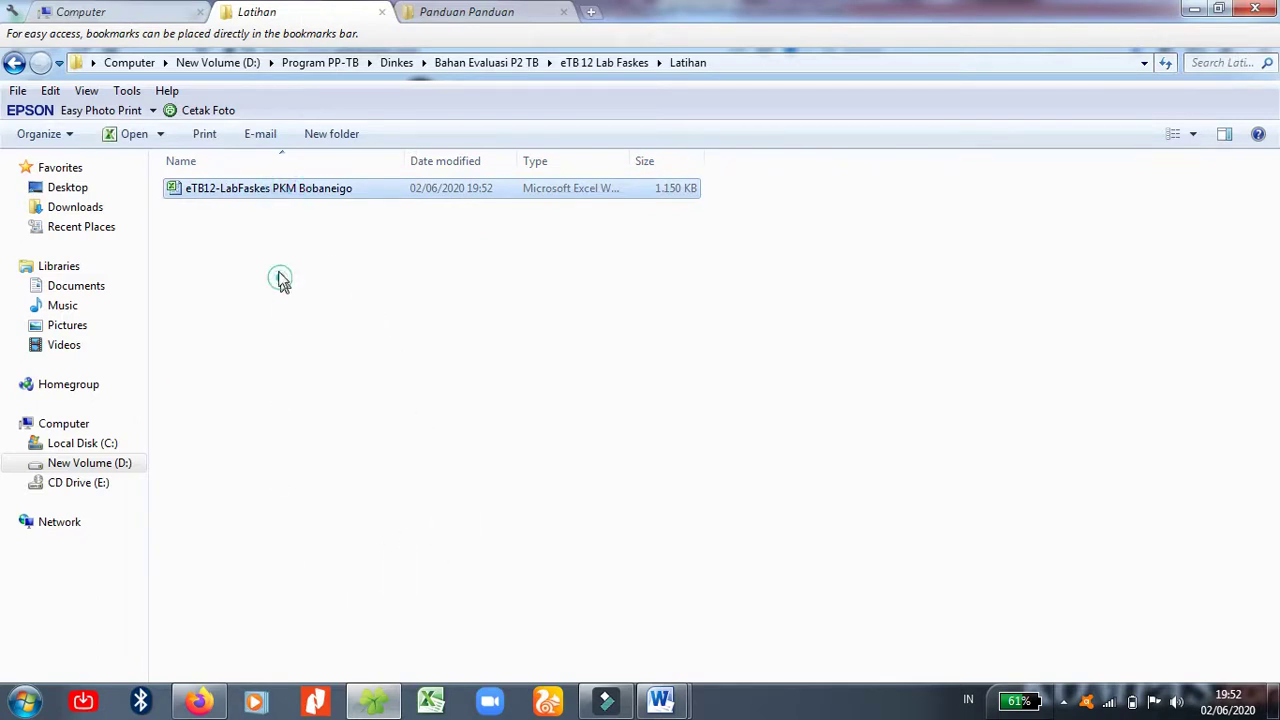
pyautogui.click(277, 226)
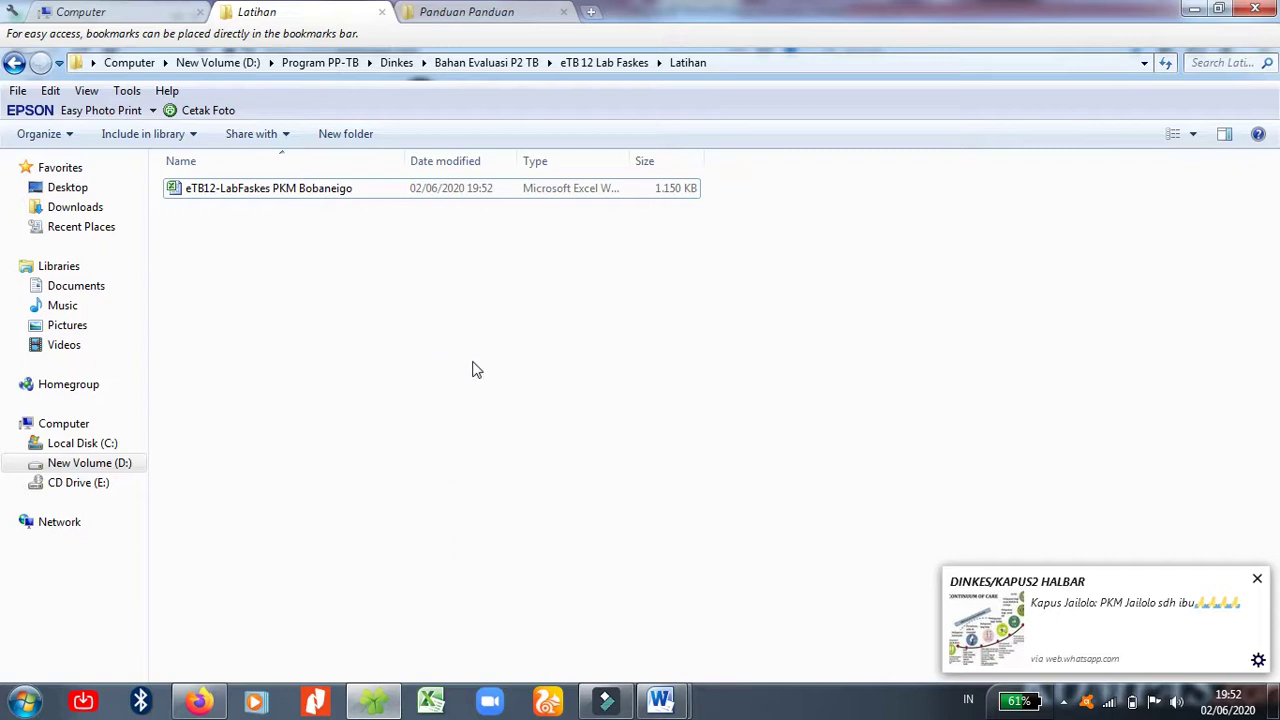
pyautogui.click(309, 230)
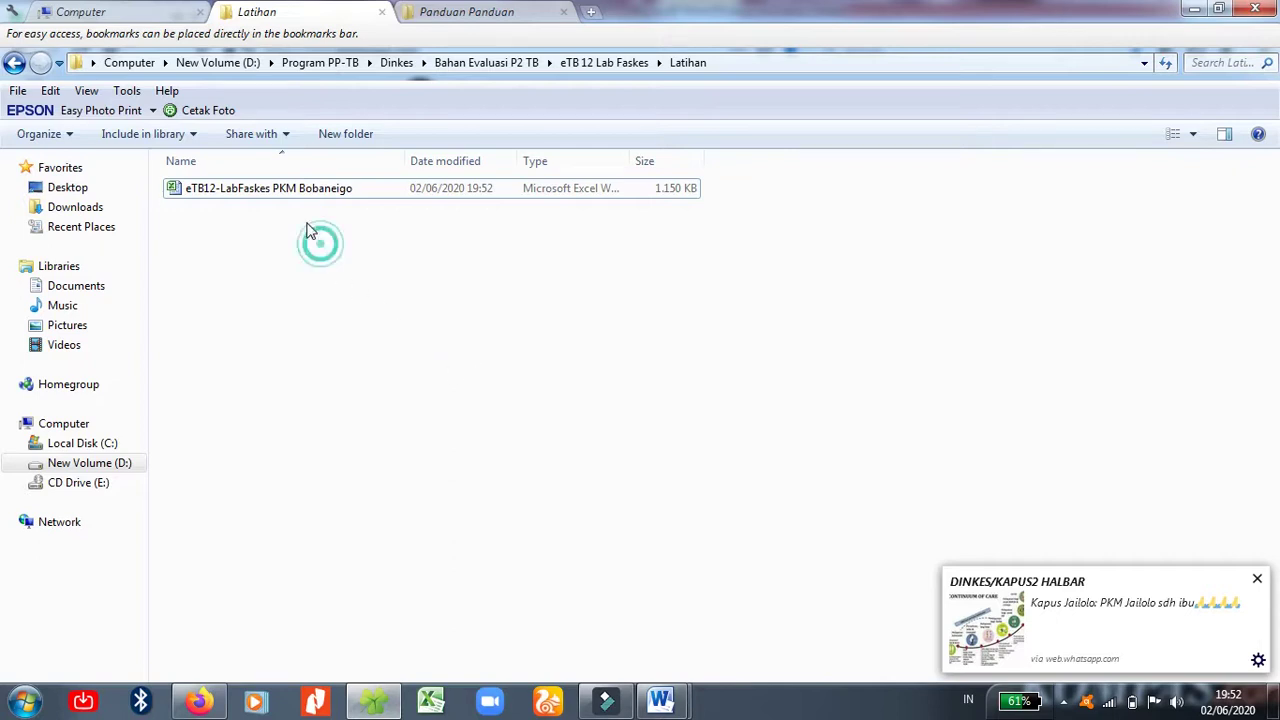
pyautogui.click(252, 195)
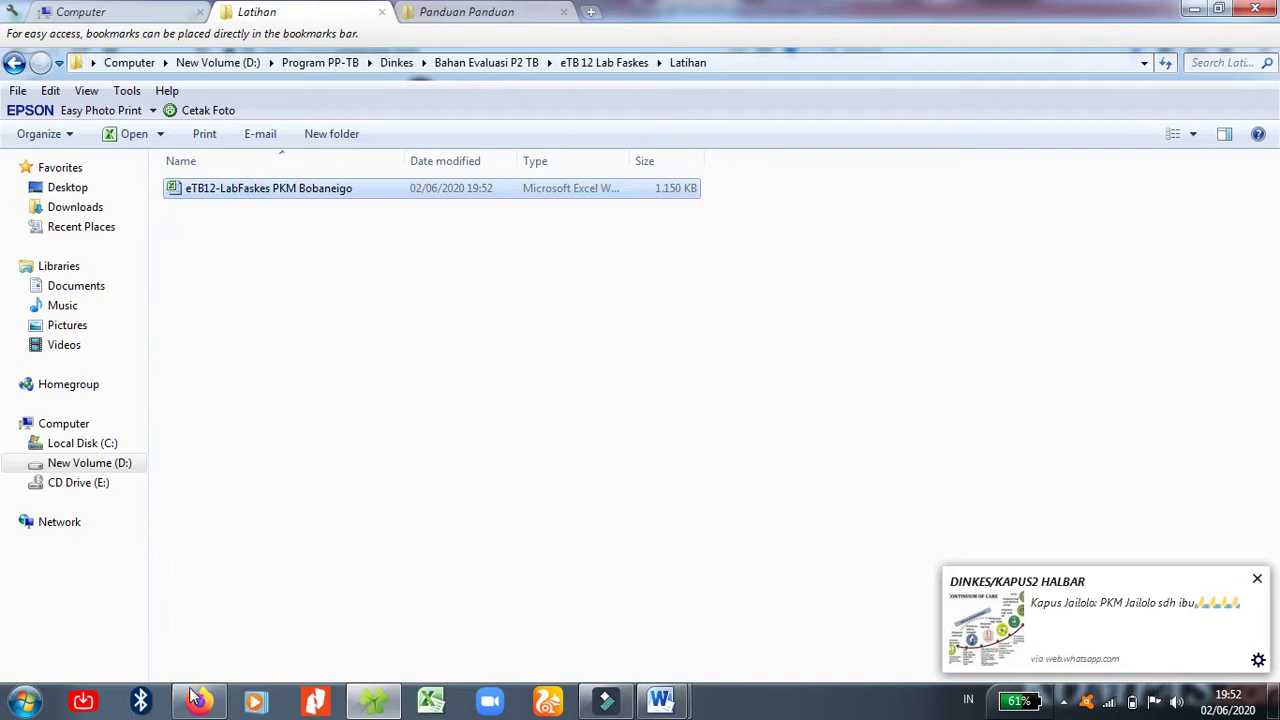
pyautogui.click(281, 214)
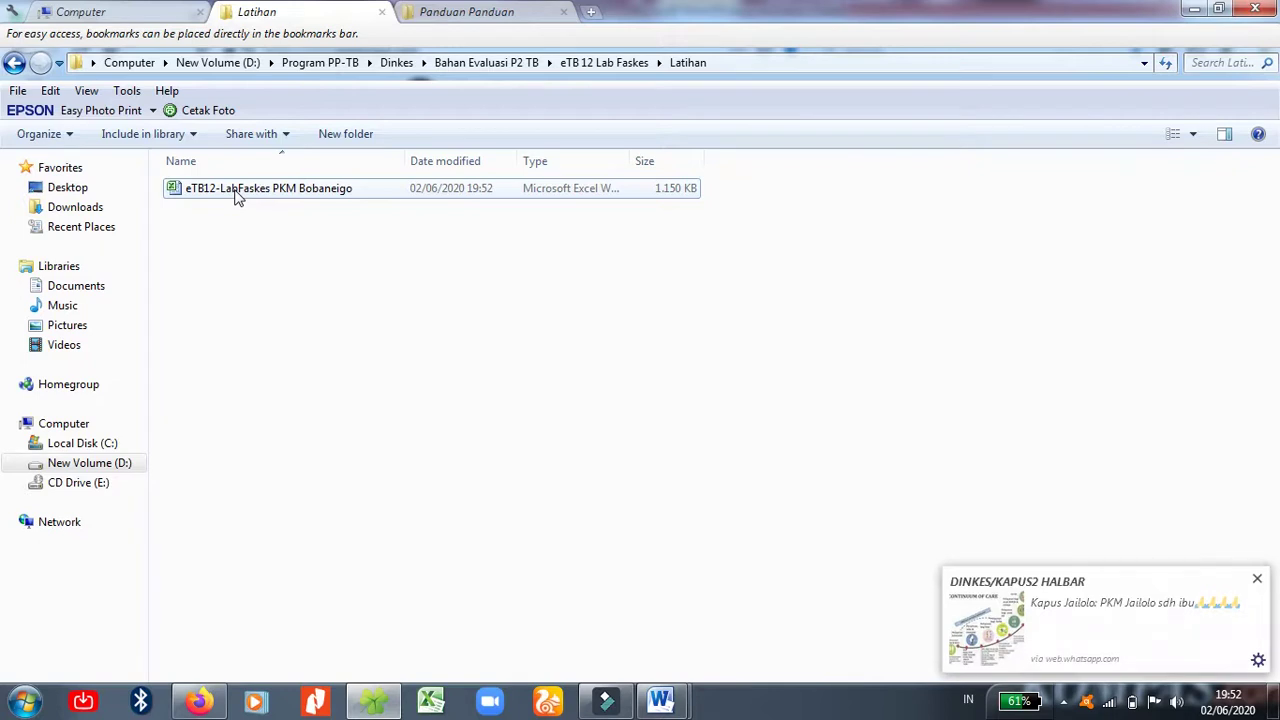
pyautogui.moveTo(236, 197); pyautogui.dragTo(277, 306)
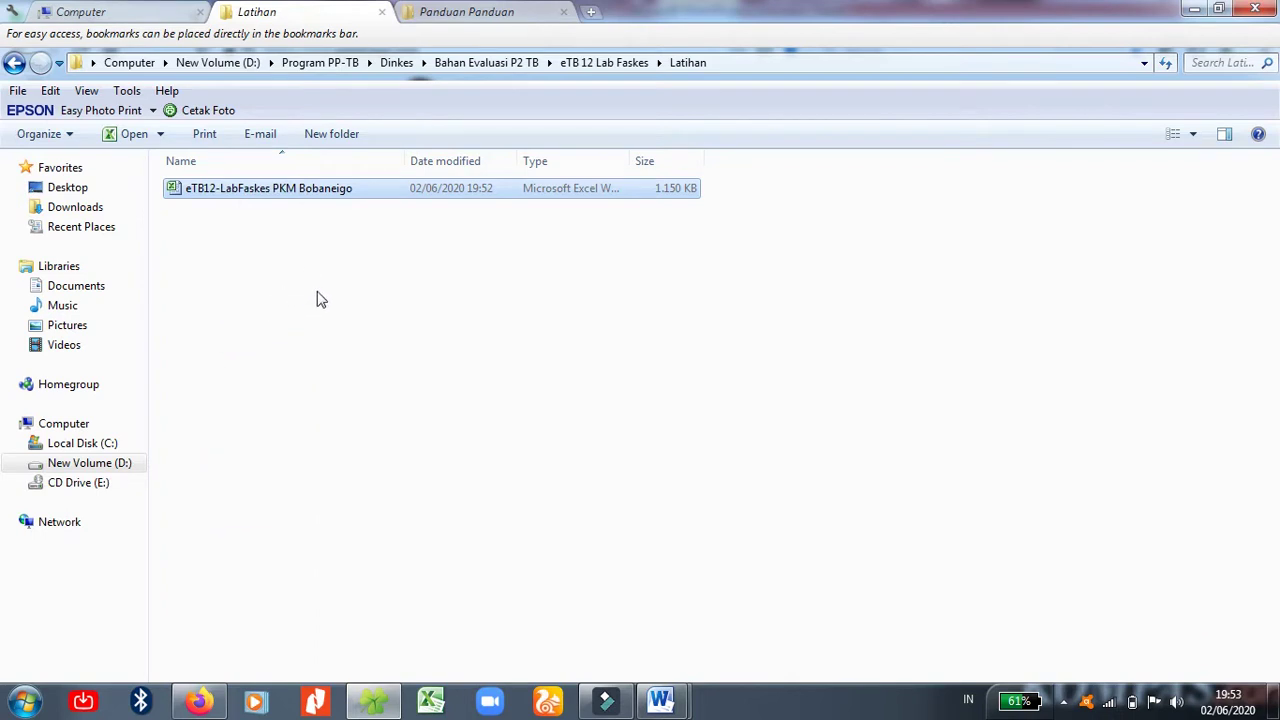
pyautogui.click(297, 253)
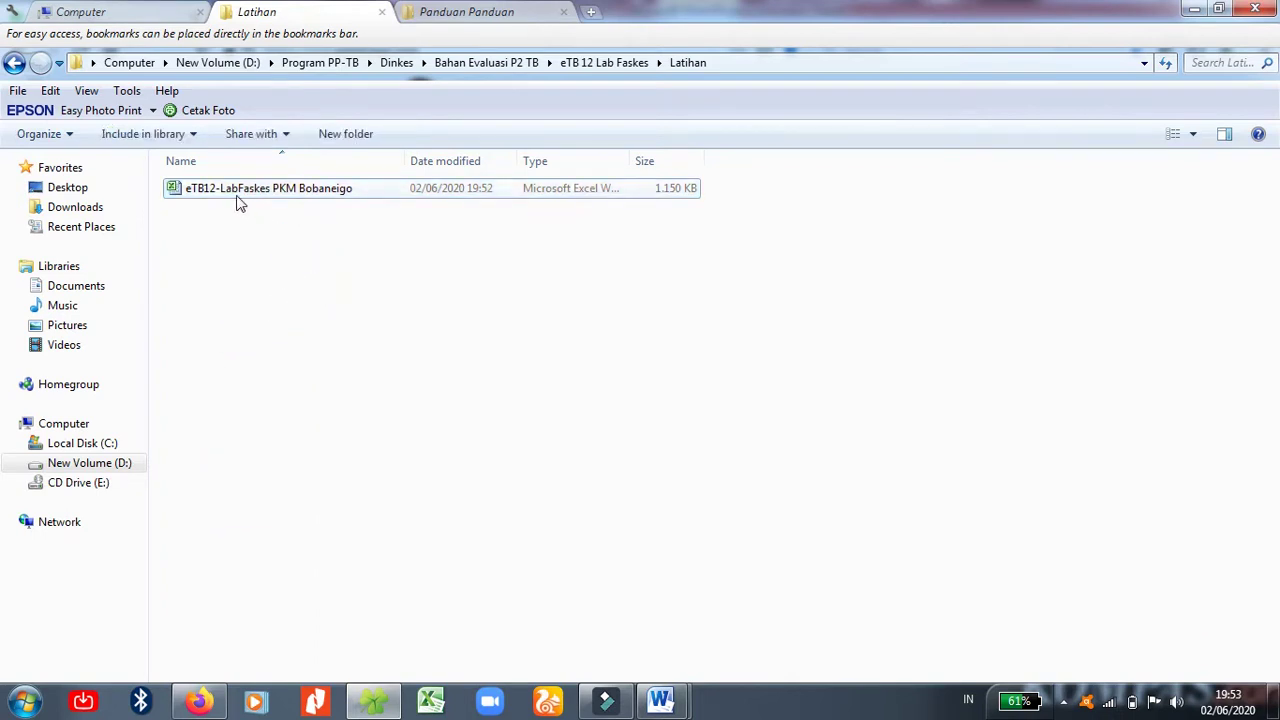
pyautogui.click(234, 194)
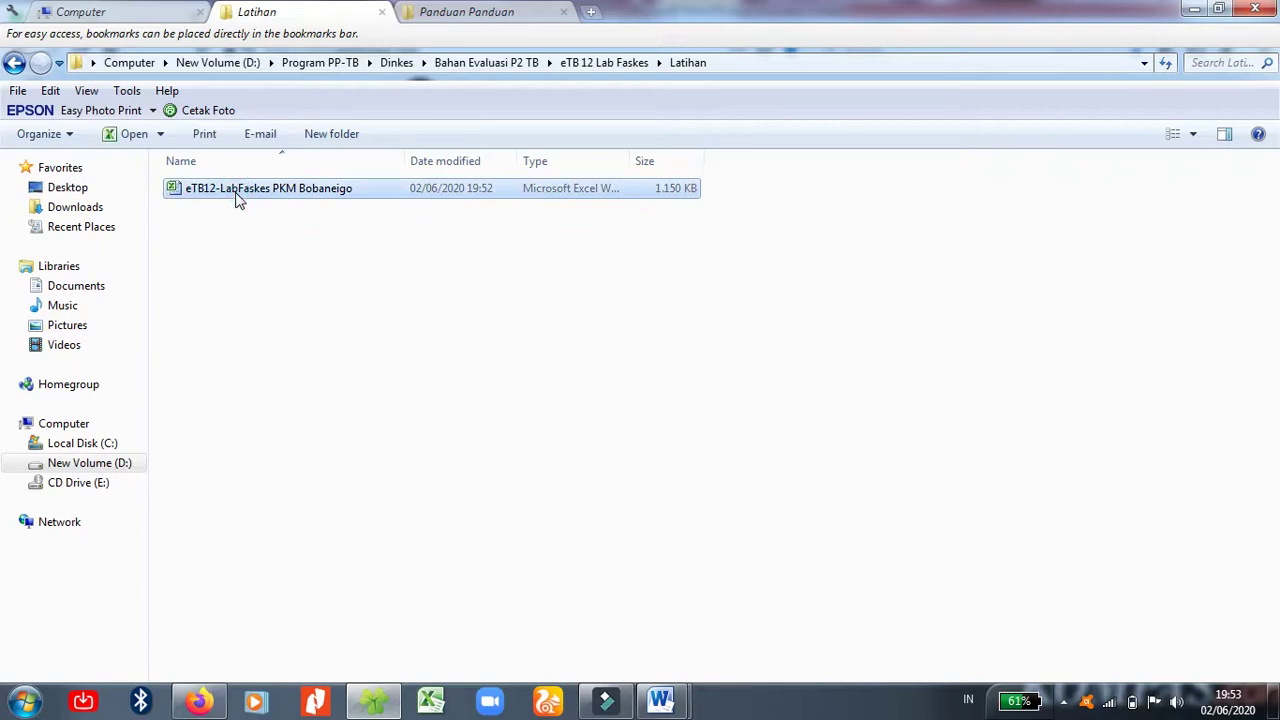
pyautogui.click(238, 215)
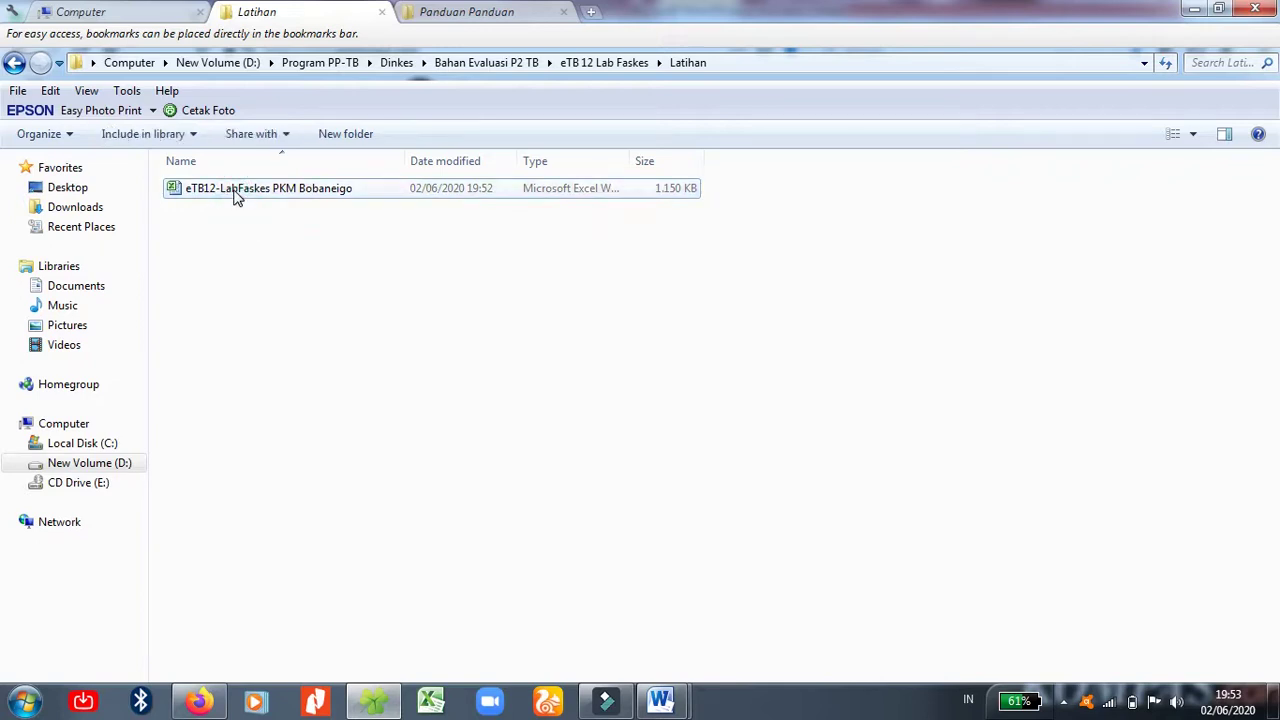
pyautogui.click(236, 196)
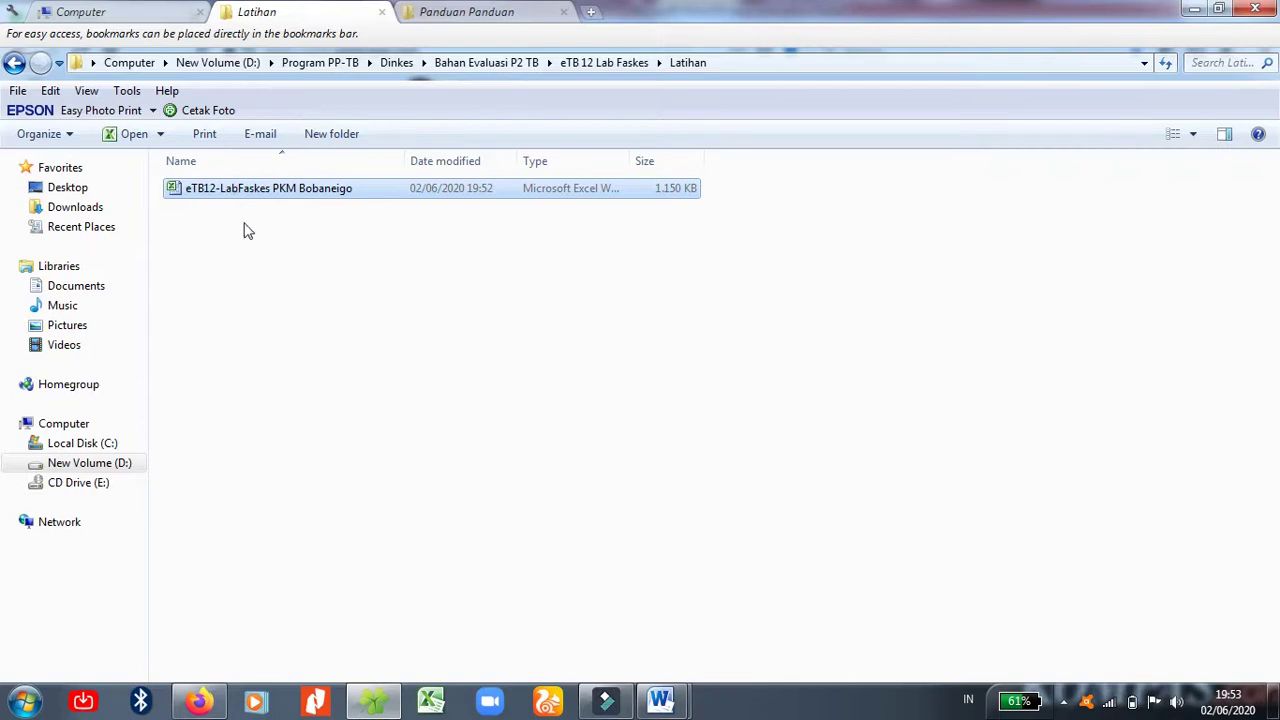
pyautogui.click(244, 226)
# Step: Send the eTB12-LabFaskes PKM Bobaneigo workbook to the TUBERCULOSIS & HIV HALBAR group in WhatsApp Web
pyautogui.click(228, 192)
pyautogui.moveTo(226, 194); pyautogui.dragTo(143, 530)
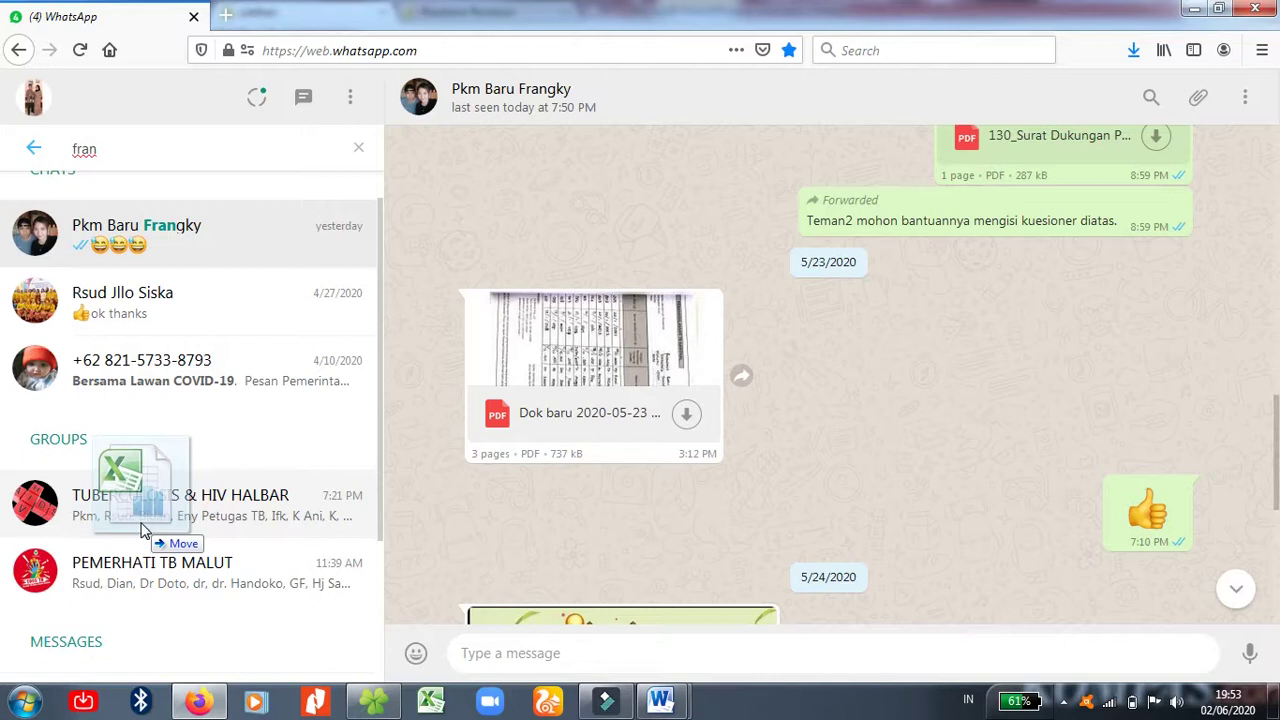
pyautogui.moveTo(143, 530); pyautogui.dragTo(346, 518)
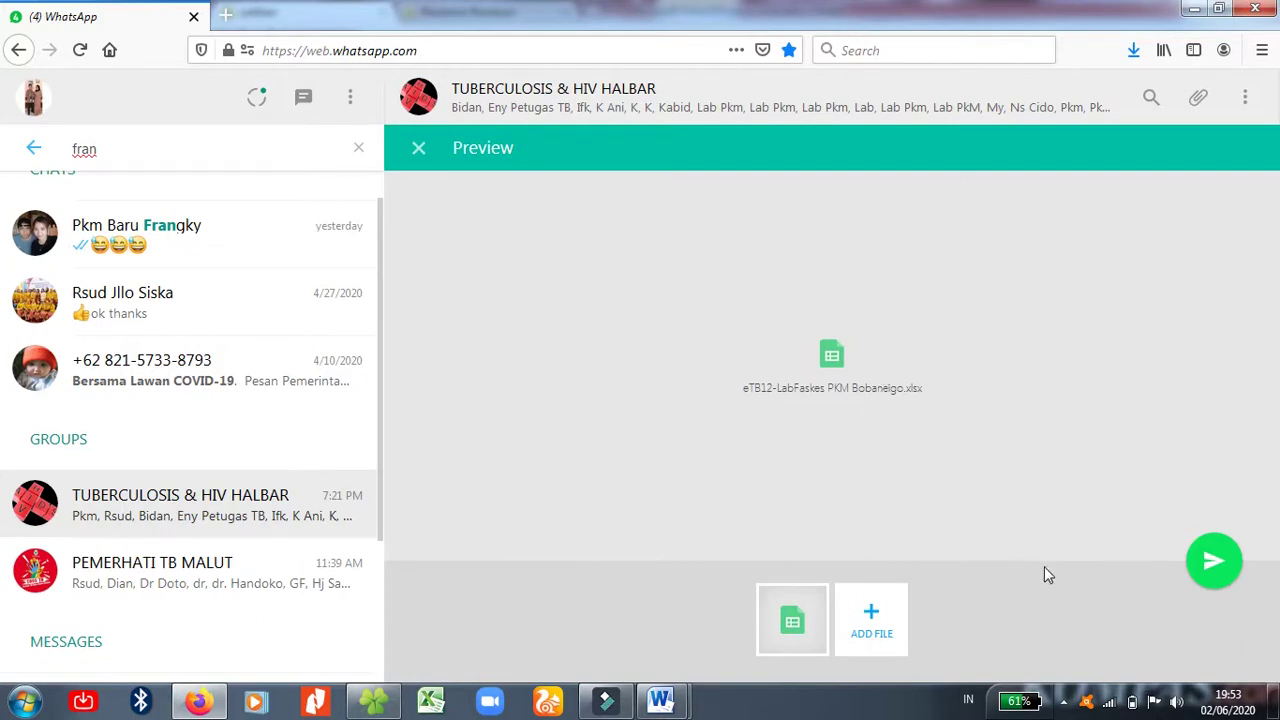
pyautogui.click(1212, 563)
# Step: Reply to the sent eTB12-LabFaskes PKM Bobaneigo file with "eTB 12 PKM Bobaneigo" and a pointing-up hand emoji
pyautogui.click(852, 650)
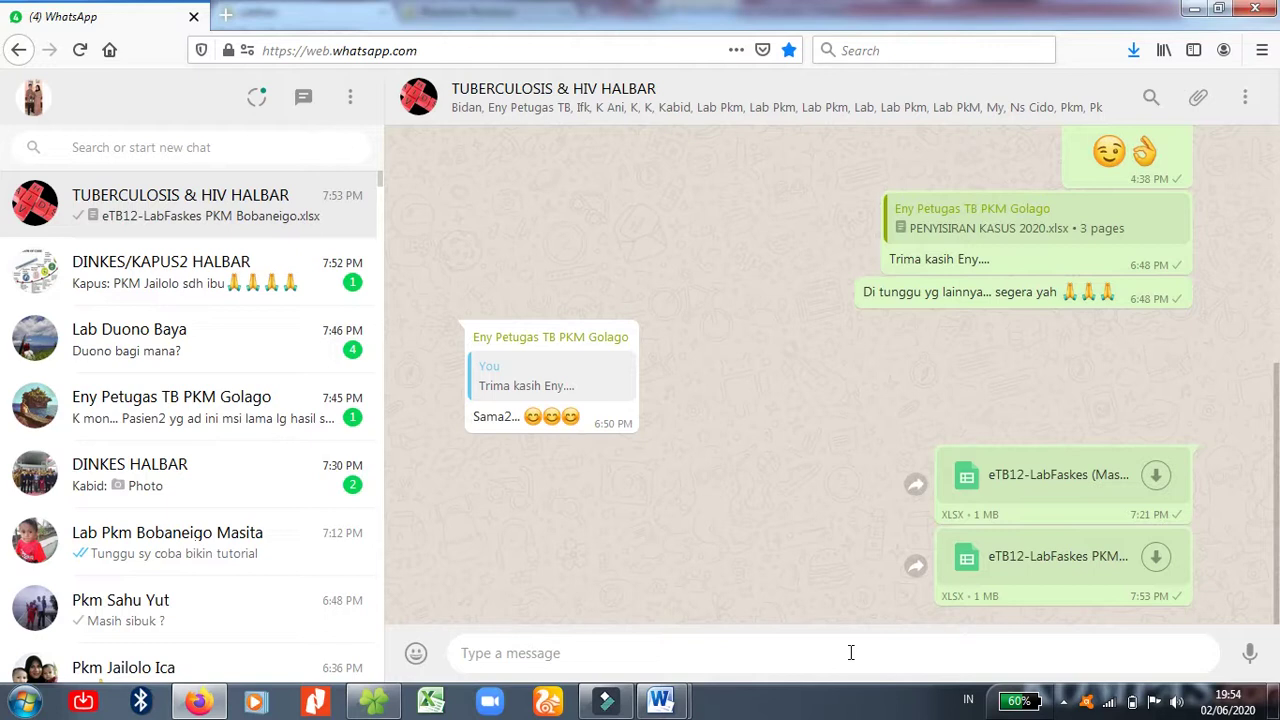
pyautogui.click(850, 652)
pyautogui.write('eTB 12 PKM Bobaneigo')
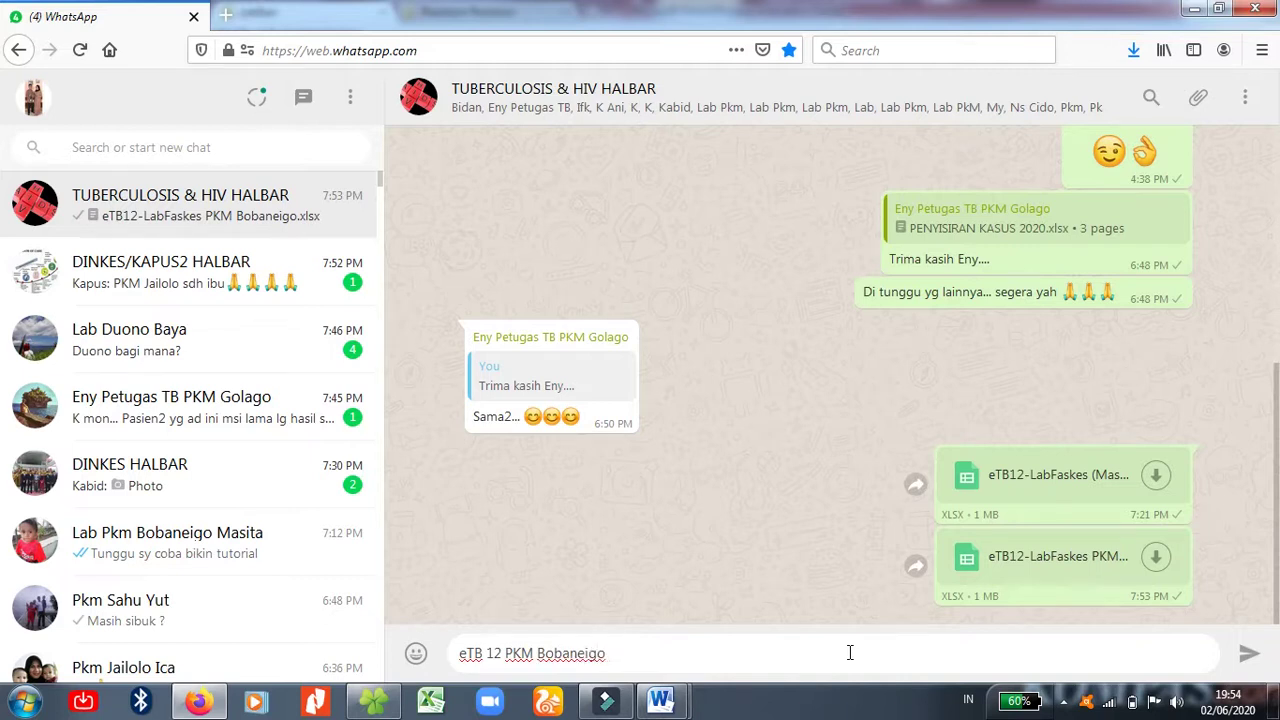
pyautogui.click(1177, 541)
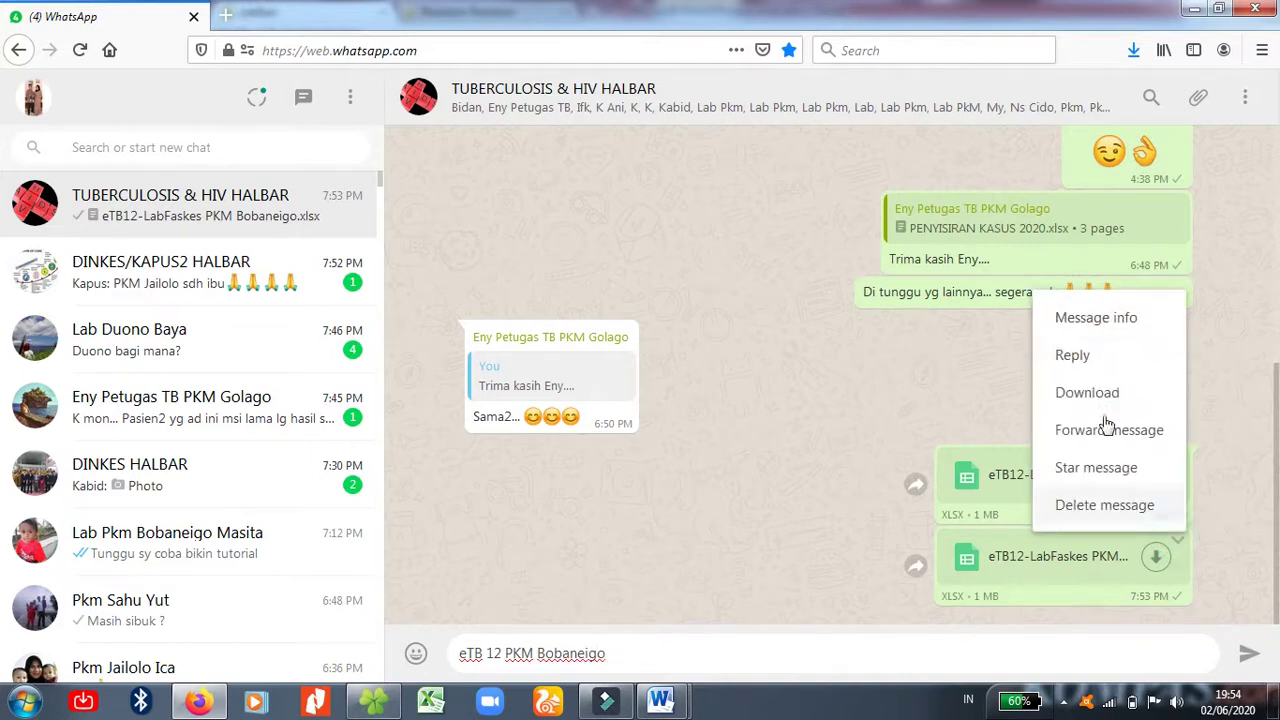
pyautogui.click(1090, 358)
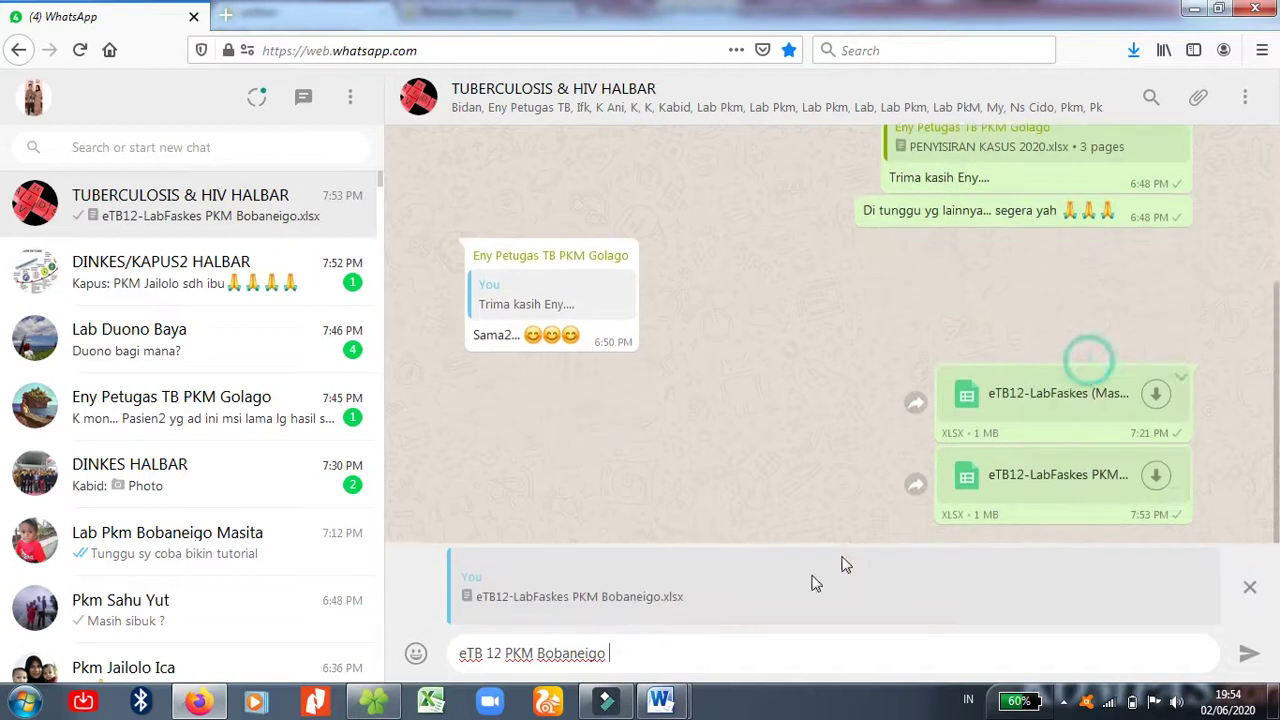
pyautogui.click(417, 655)
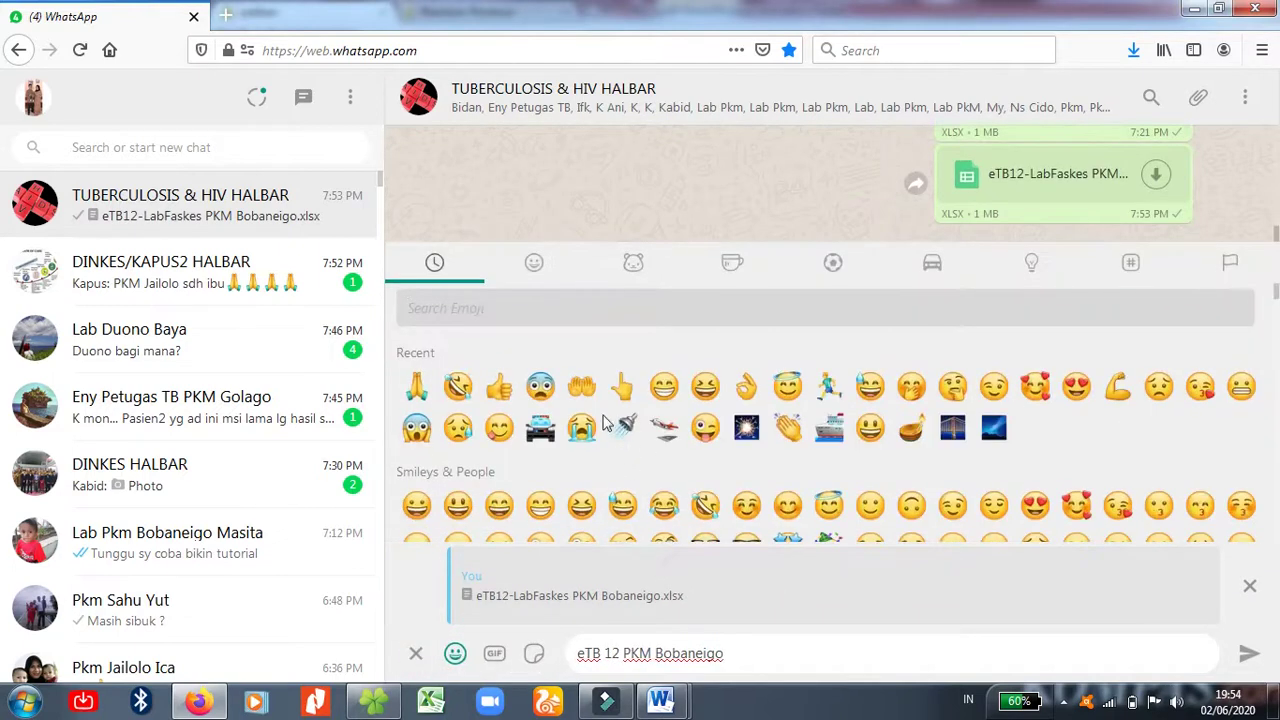
pyautogui.click(622, 390)
pyautogui.press('Return')
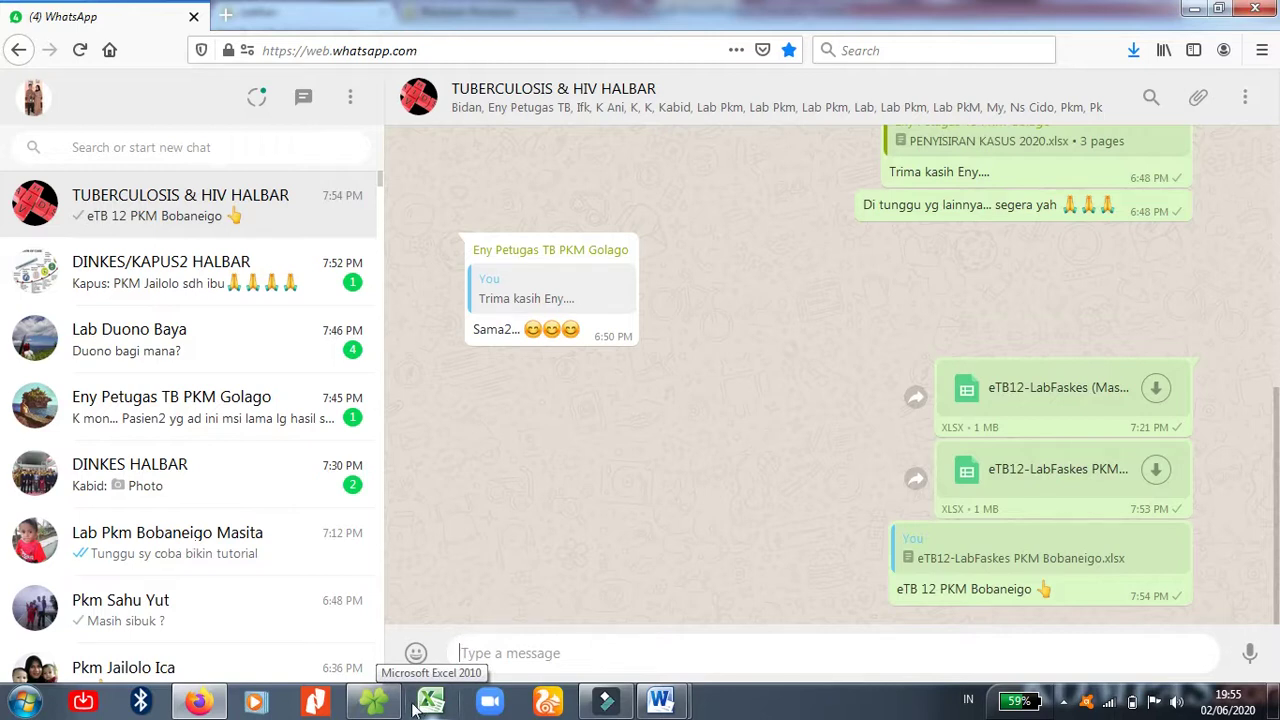
pyautogui.click(547, 654)
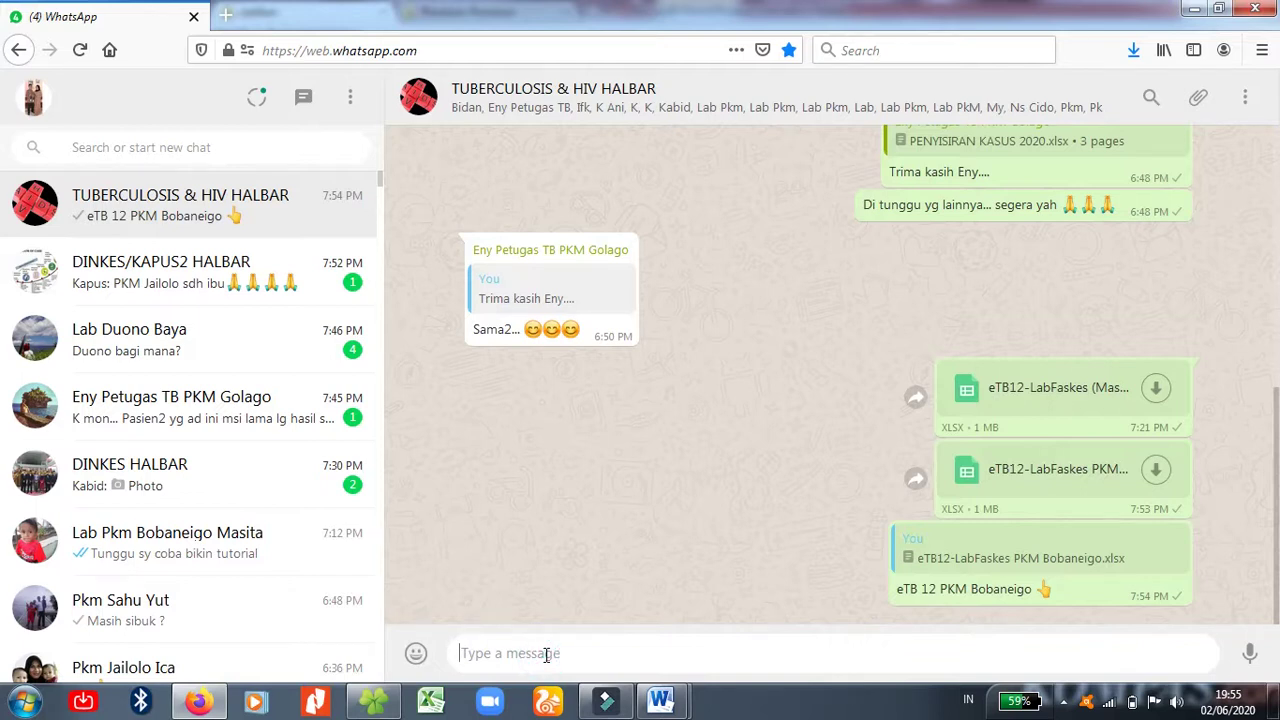
pyautogui.moveTo(386, 712)
pyautogui.moveTo(207, 705)
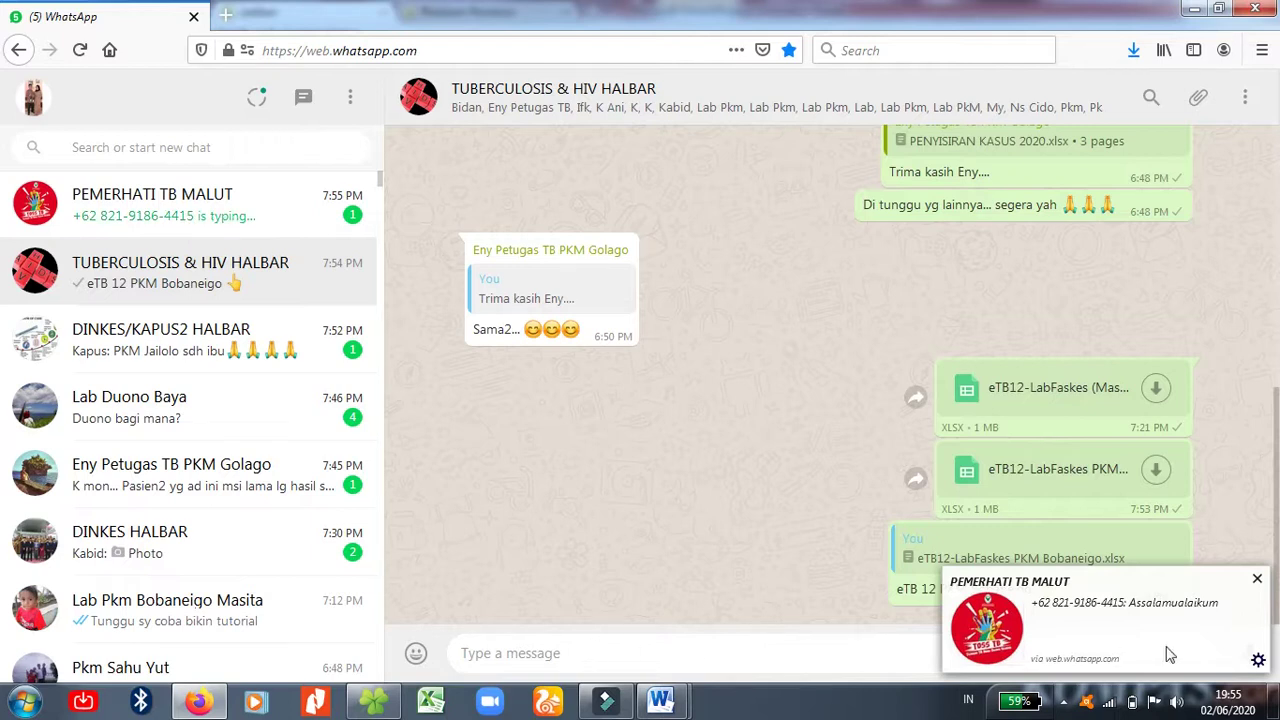
# Step: Open the PEMERHATI TB MALUT group chat from its incoming message notification
pyautogui.click(1208, 594)
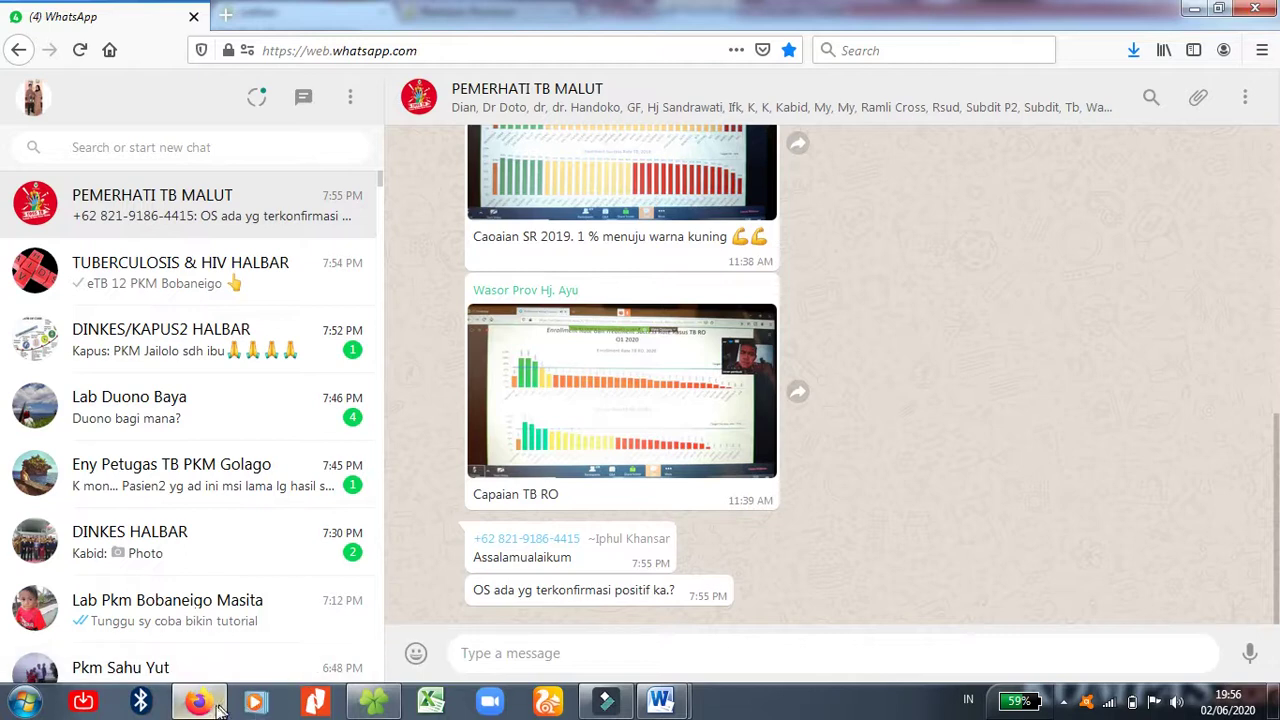
pyautogui.moveTo(213, 707)
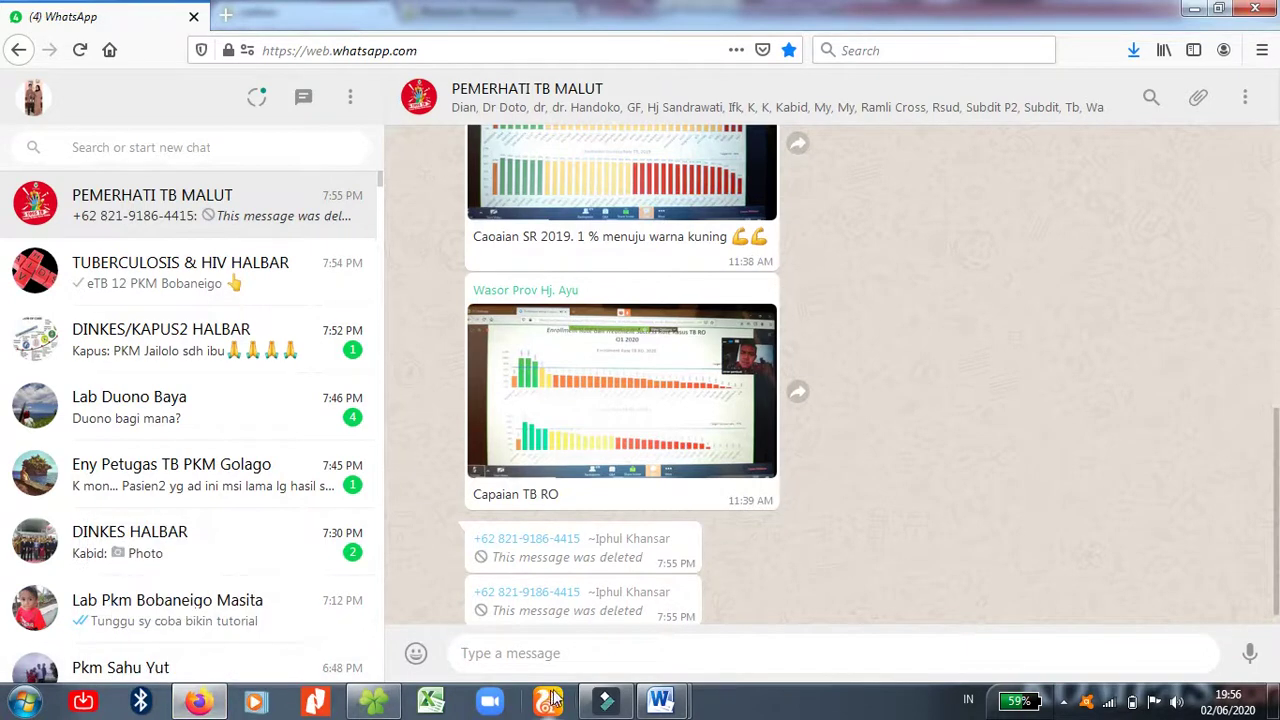
# Step: Switch to Wondershare Filmora and bring up the background Screen Recorder's options for stopping the recording
pyautogui.click(605, 701)
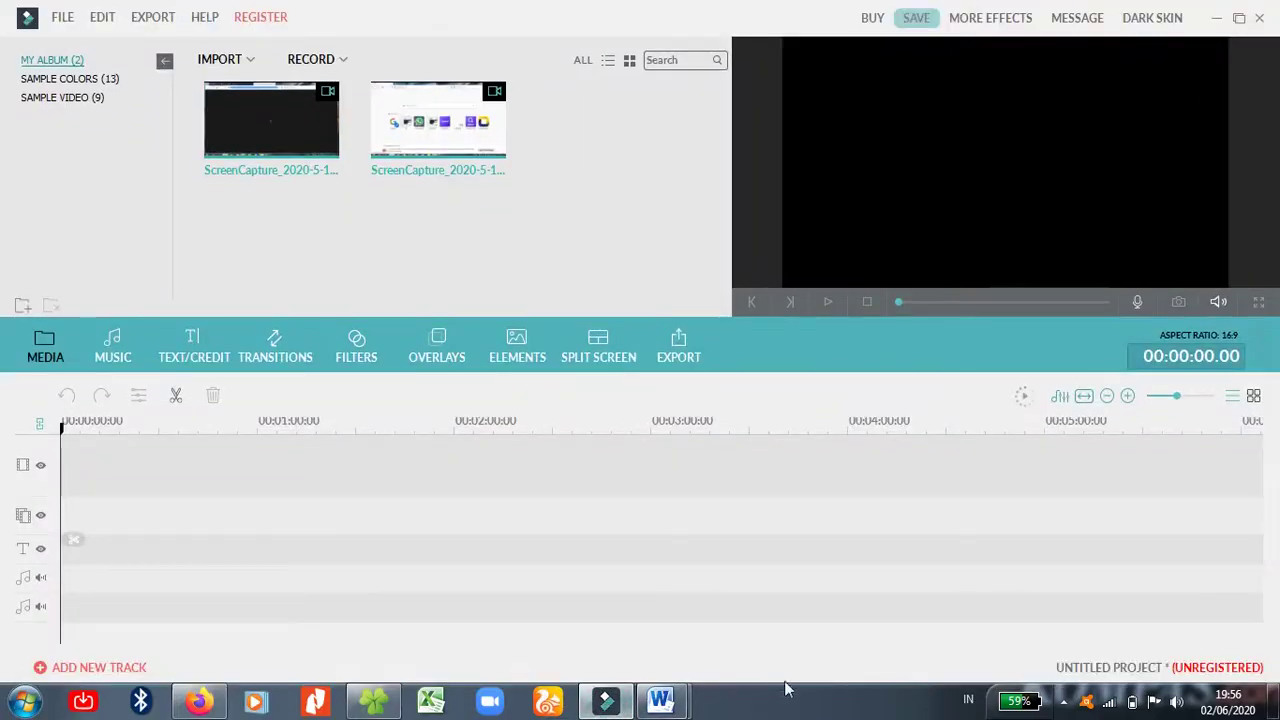
pyautogui.click(1065, 702)
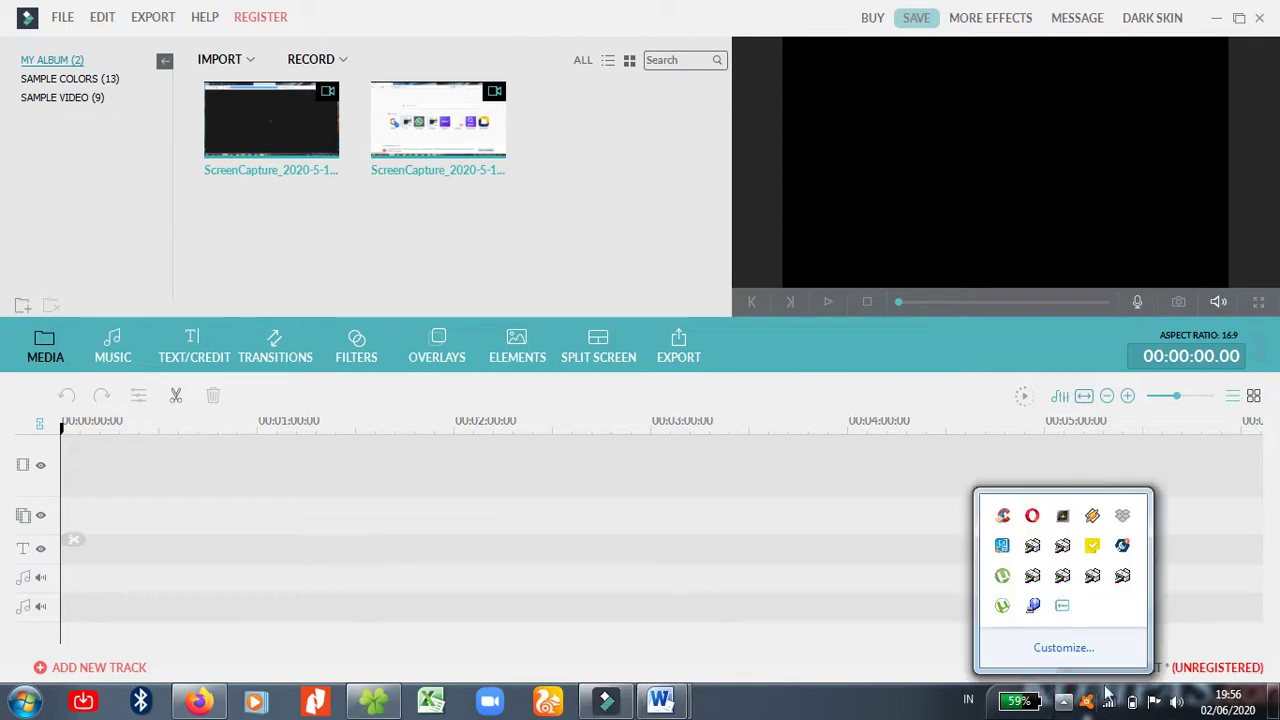
pyautogui.rightClick(1063, 612)
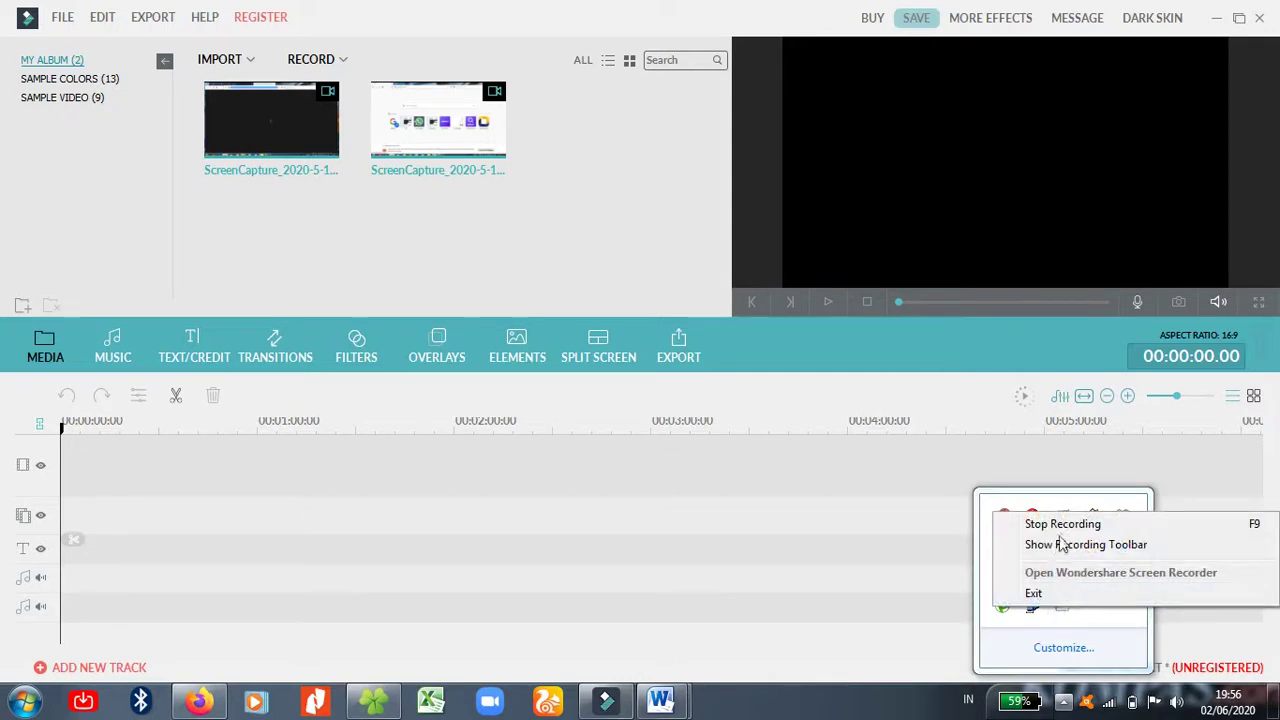